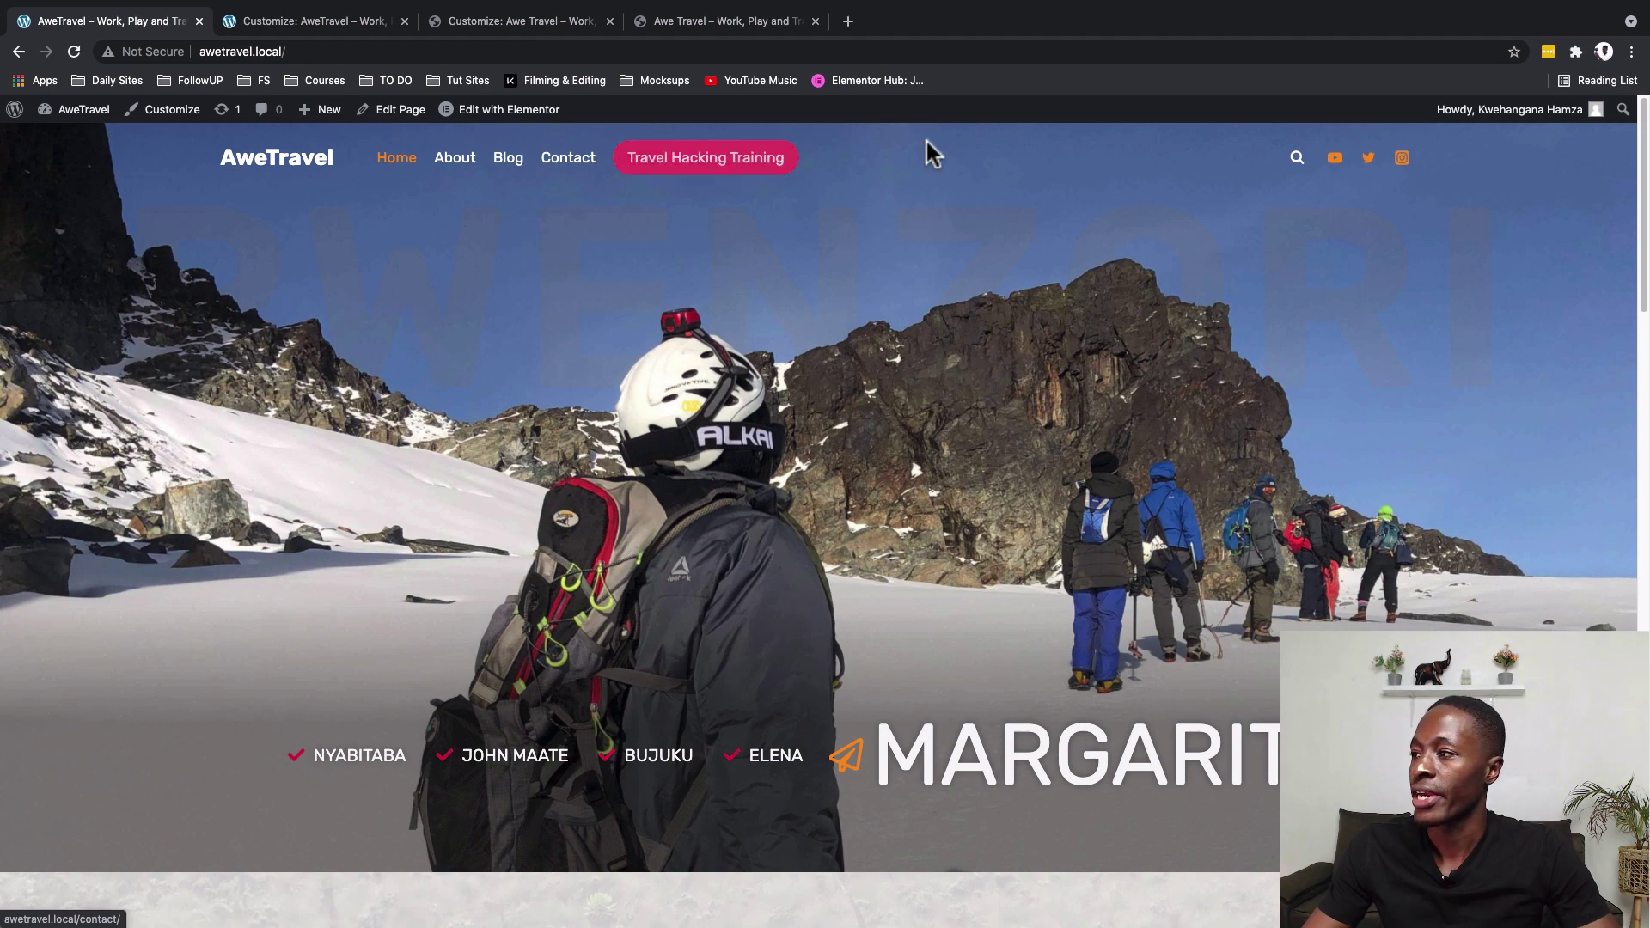
- Try the search overlay in the finished AweTravel site's header and close it again
click(1295, 163)
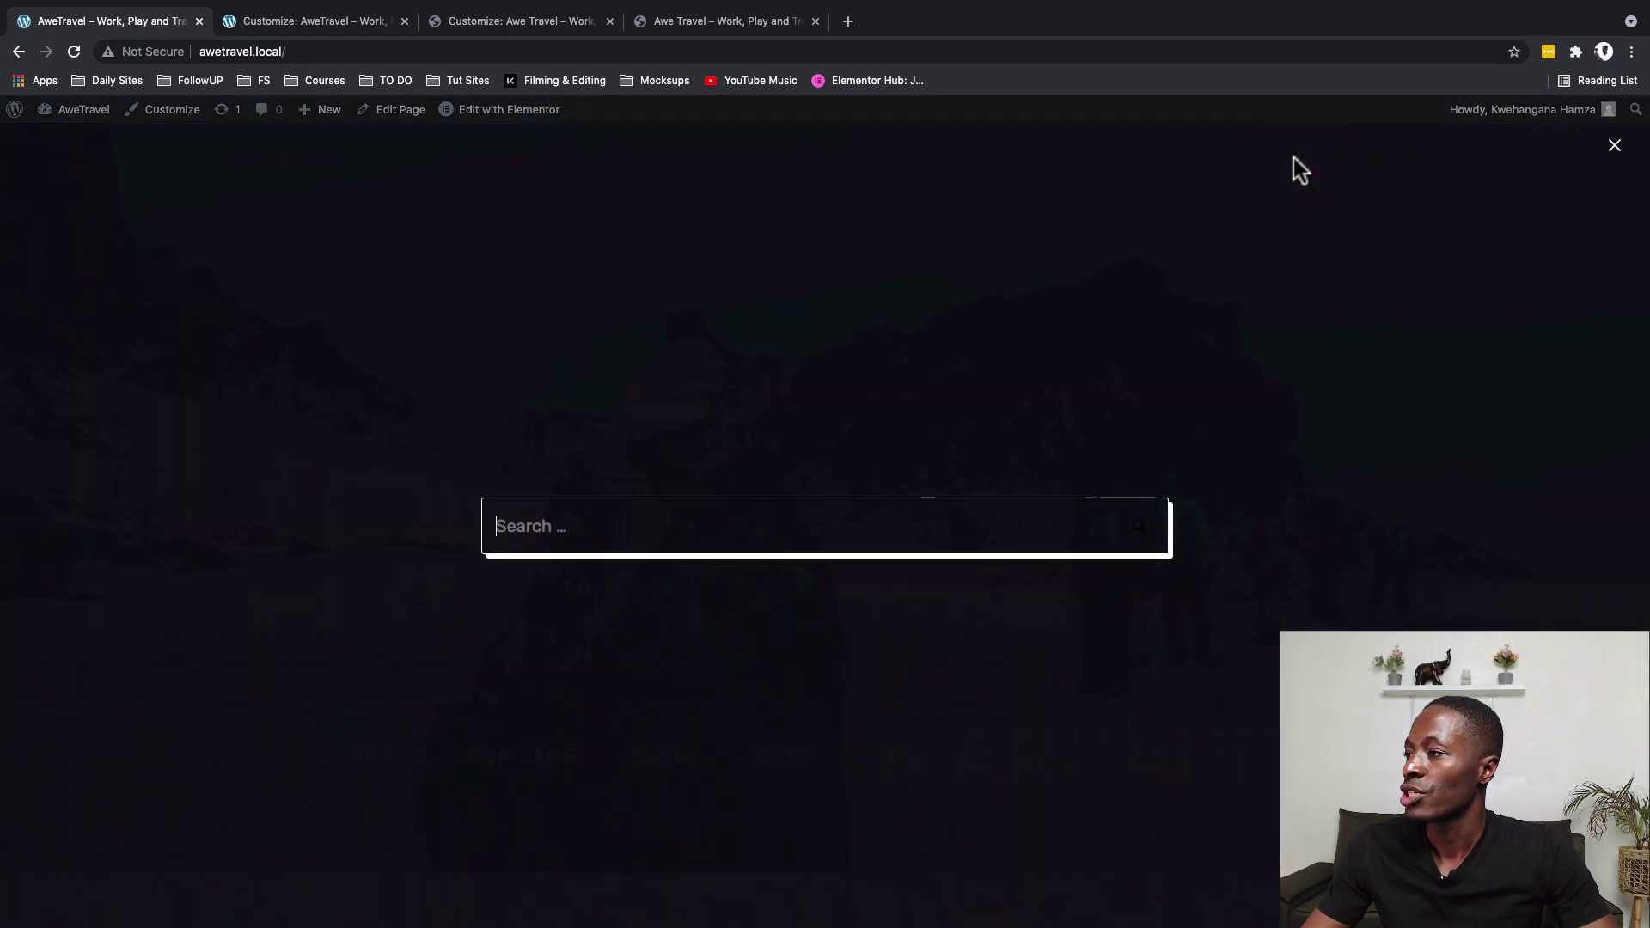
click(1259, 235)
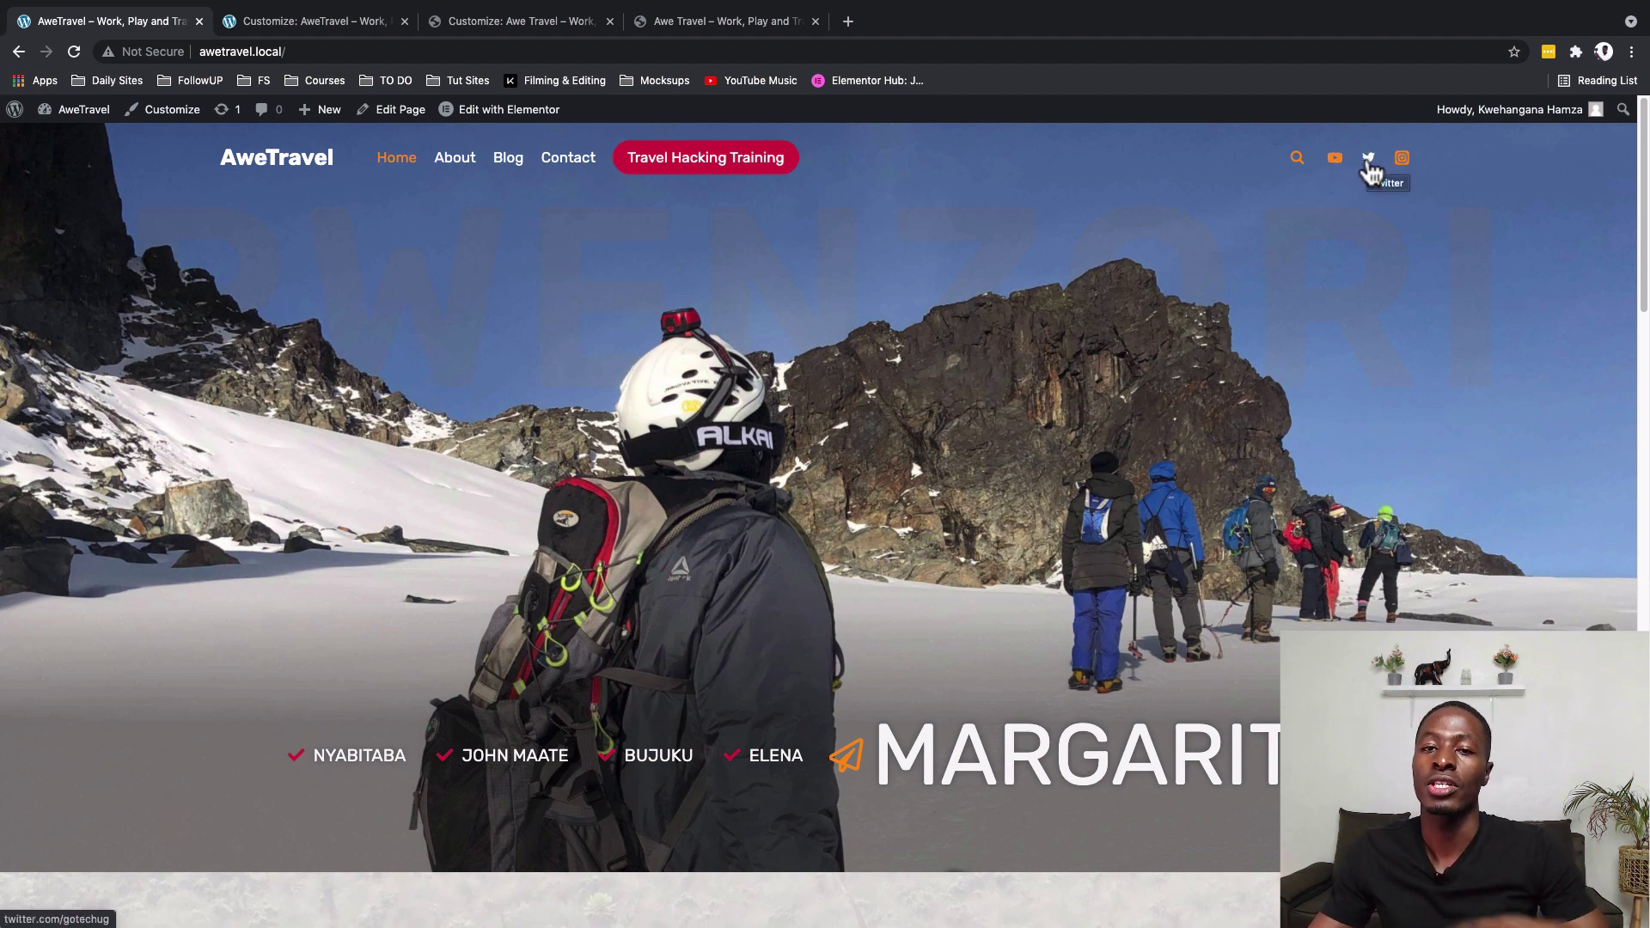
- Review the Primary Navigation and Logo settings in the header customizer of the awetravel.online site
click(486, 24)
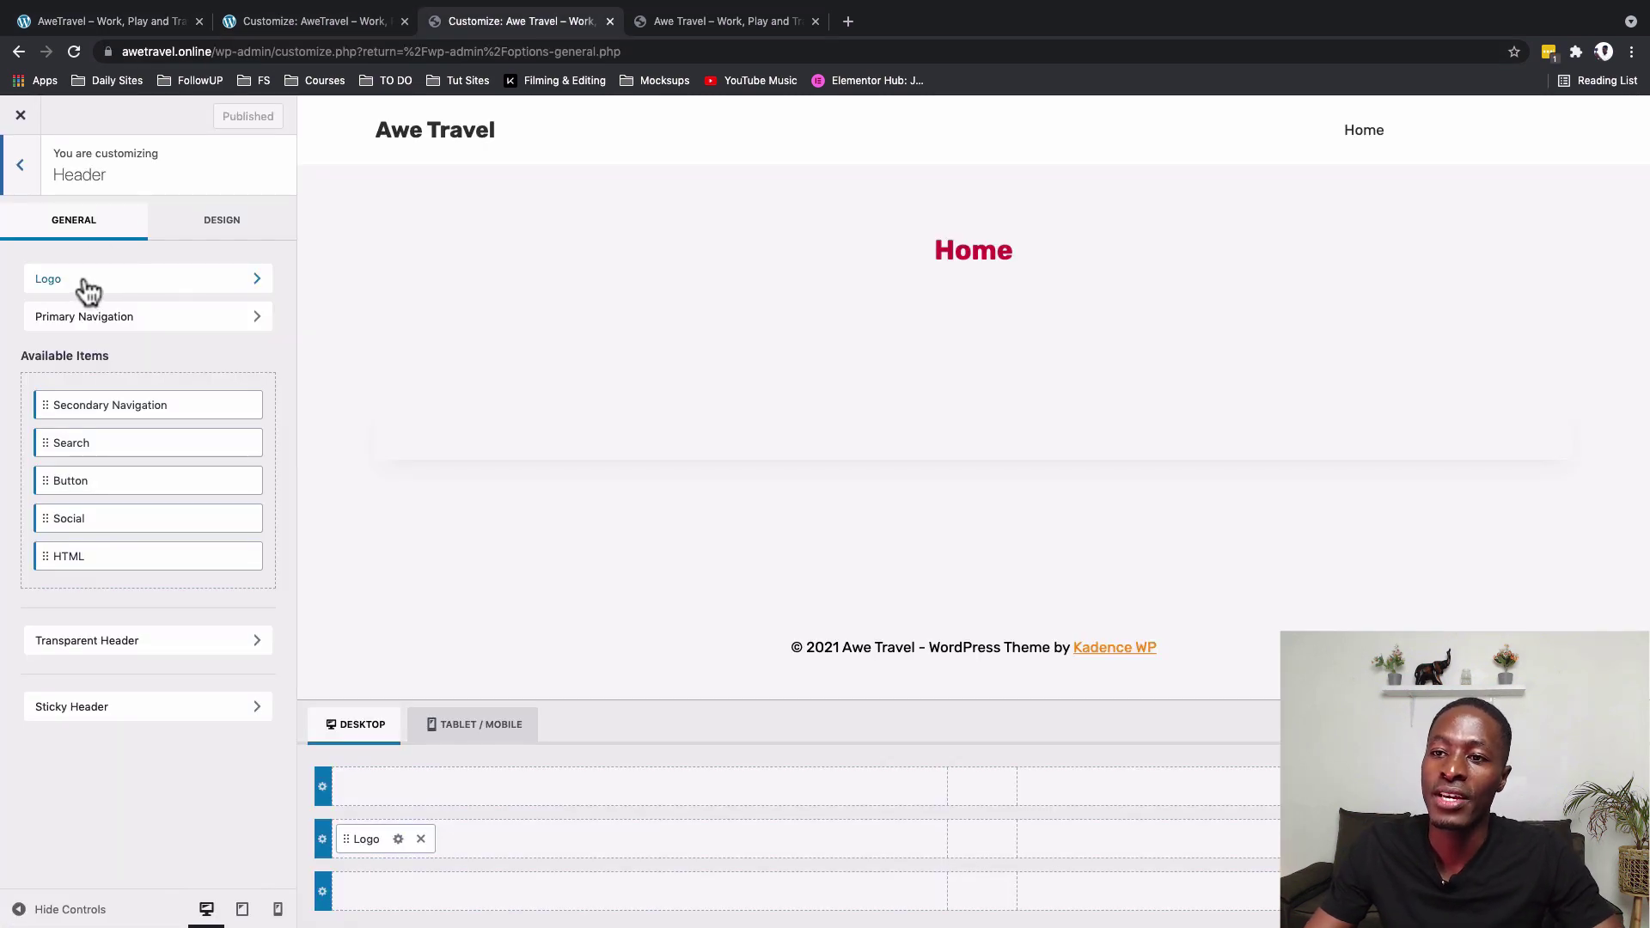
click(111, 319)
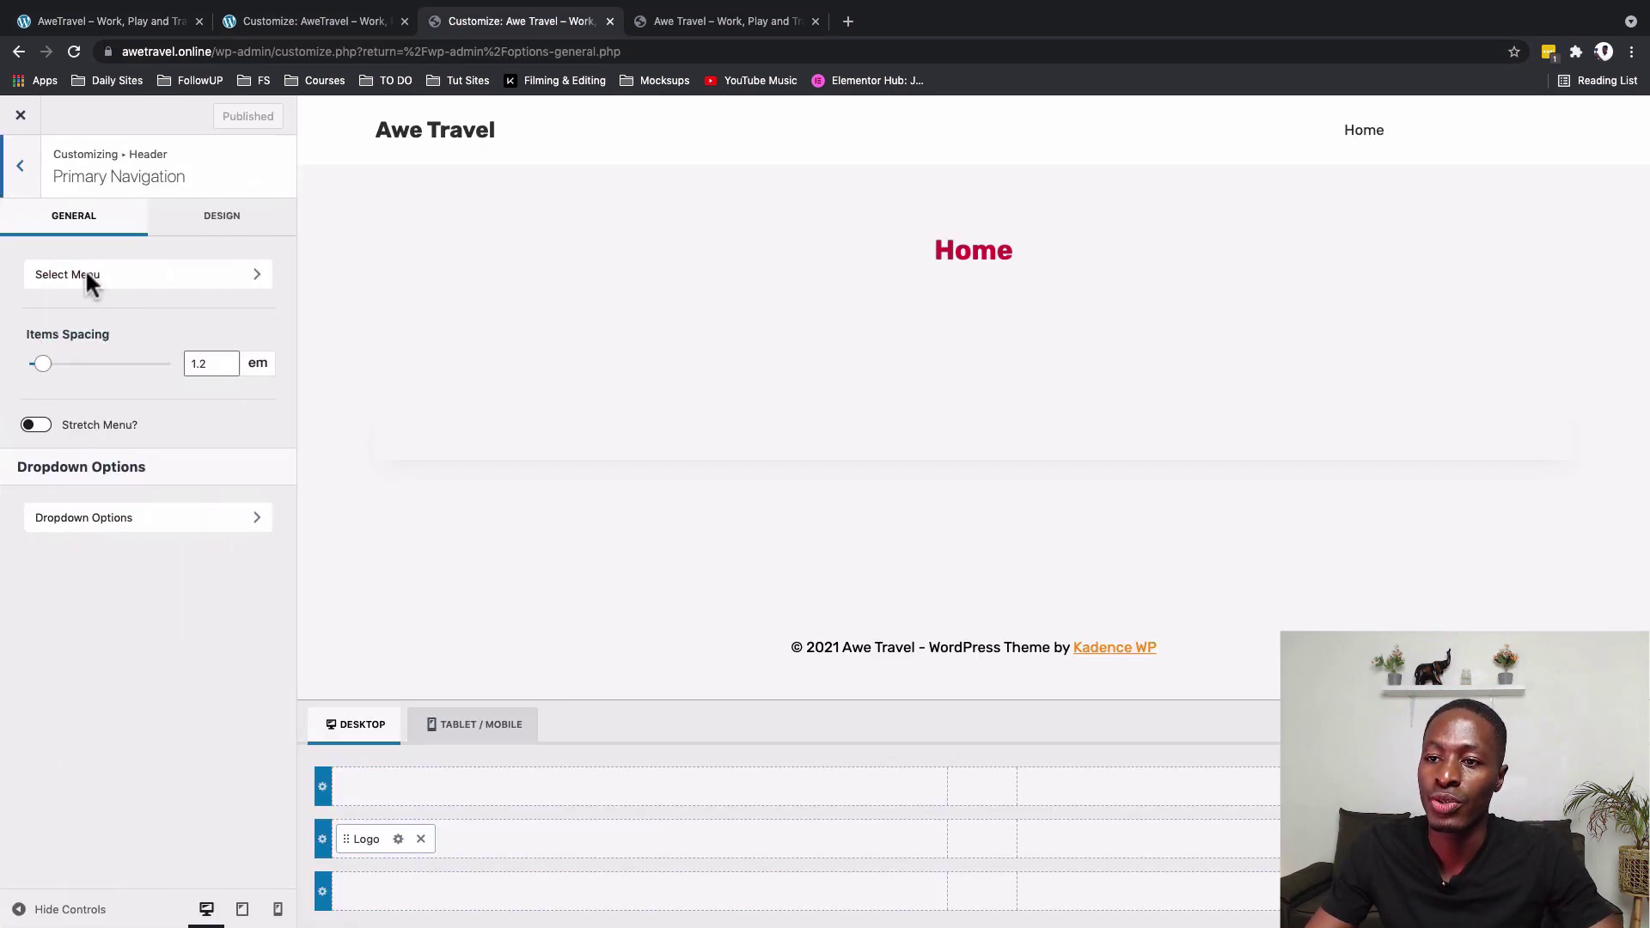
click(12, 176)
click(43, 268)
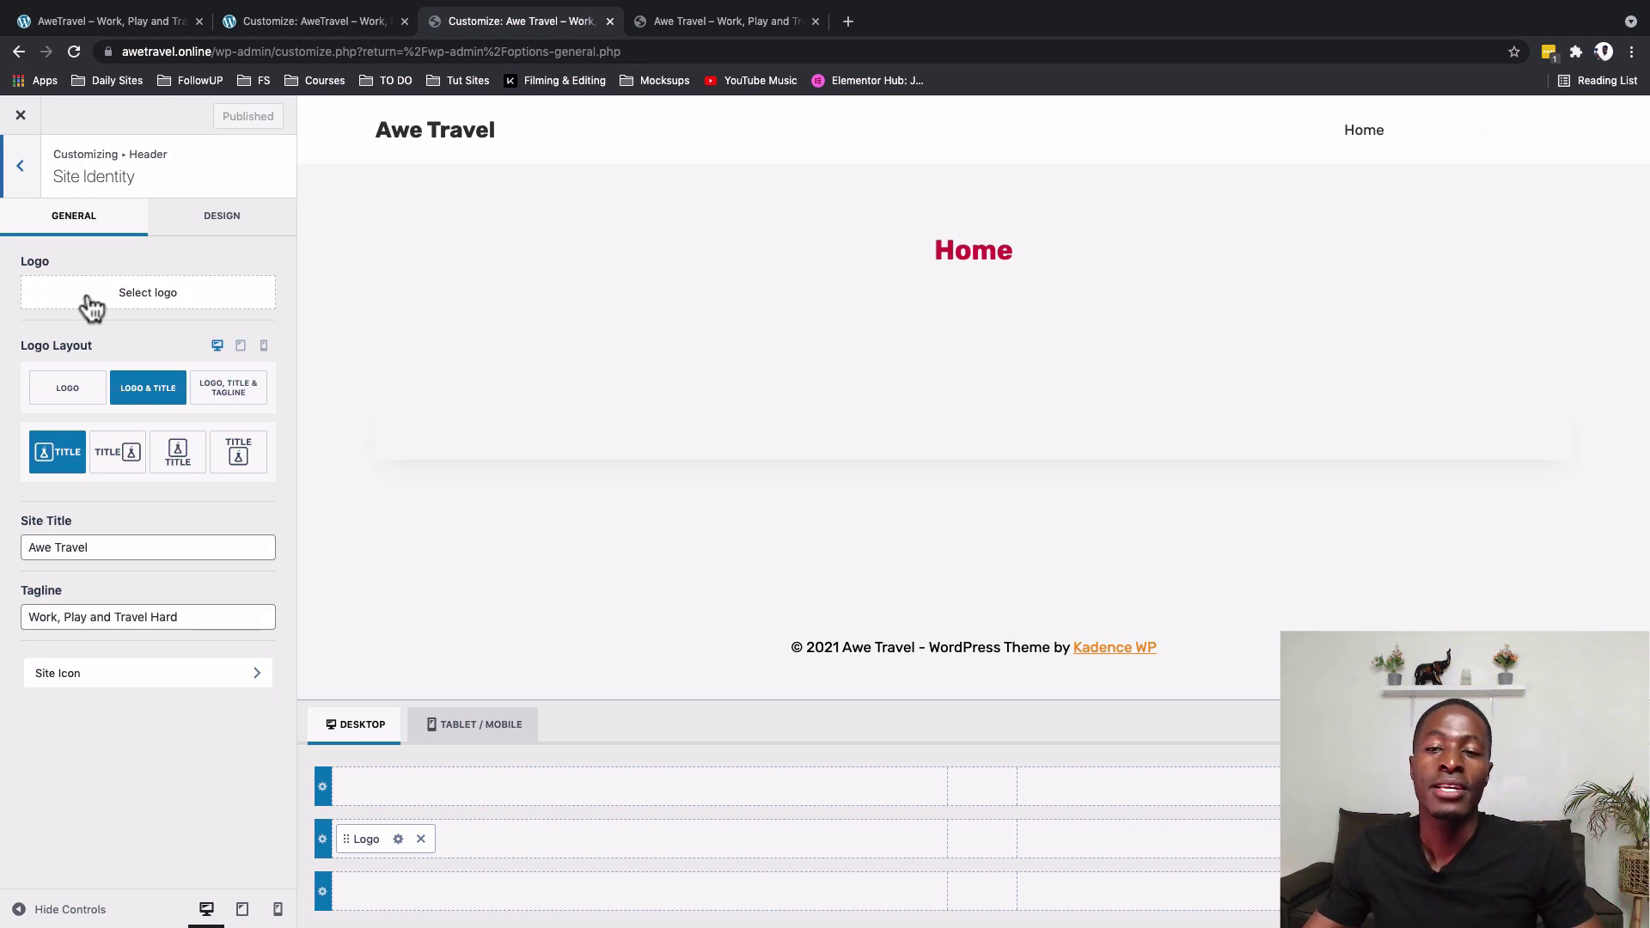
click(141, 404)
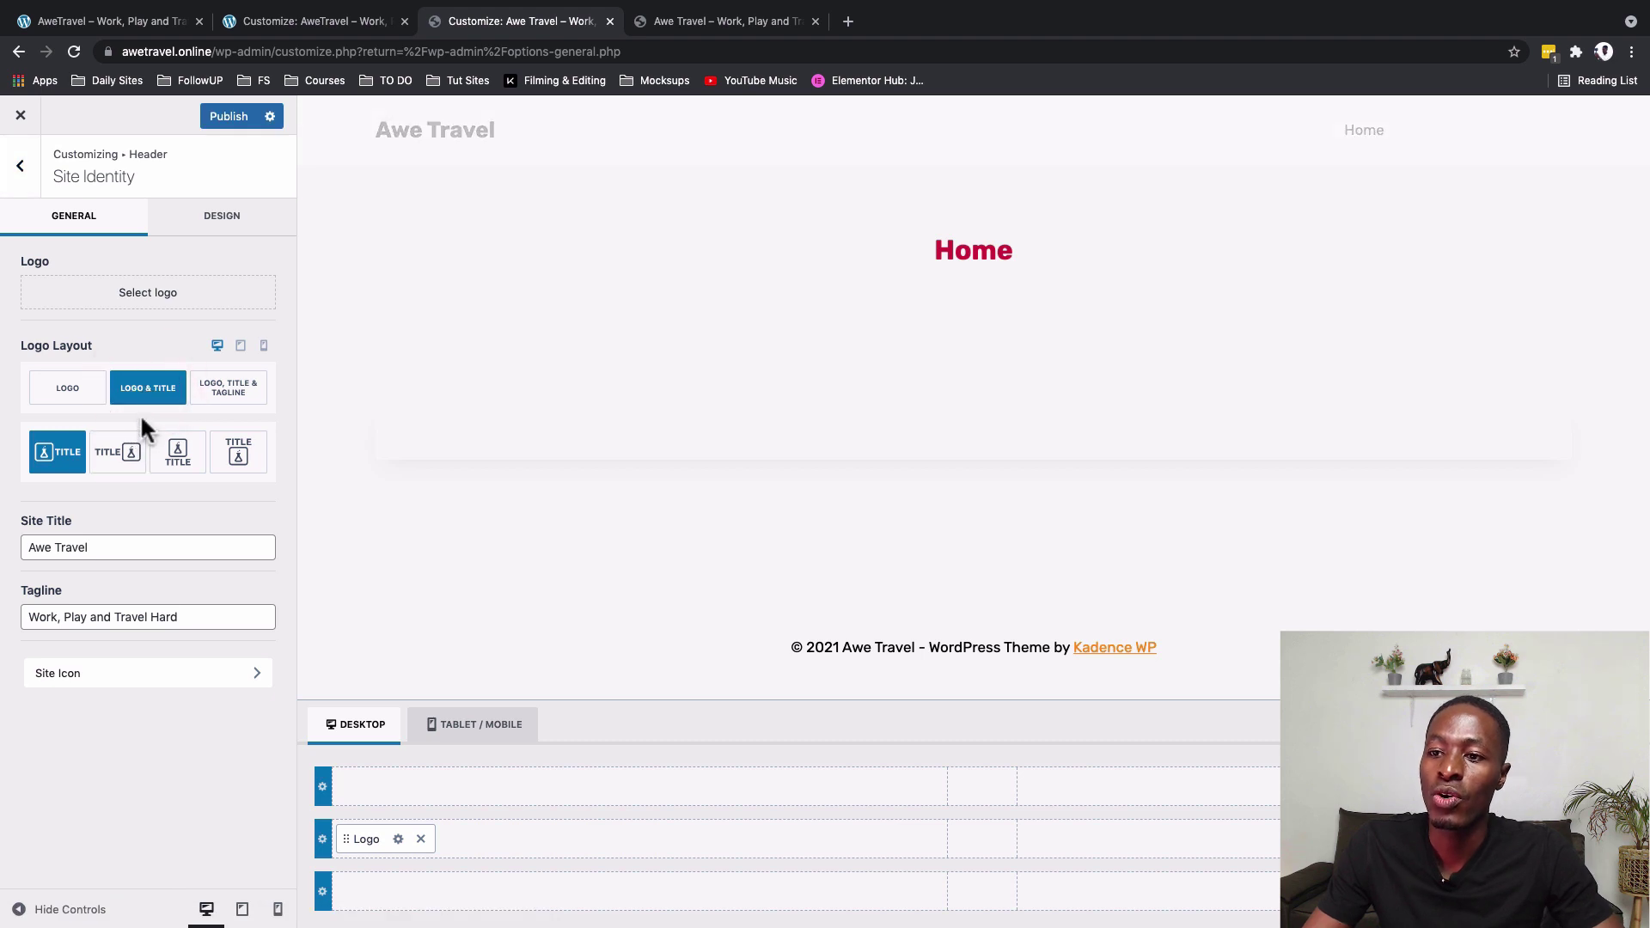
click(20, 170)
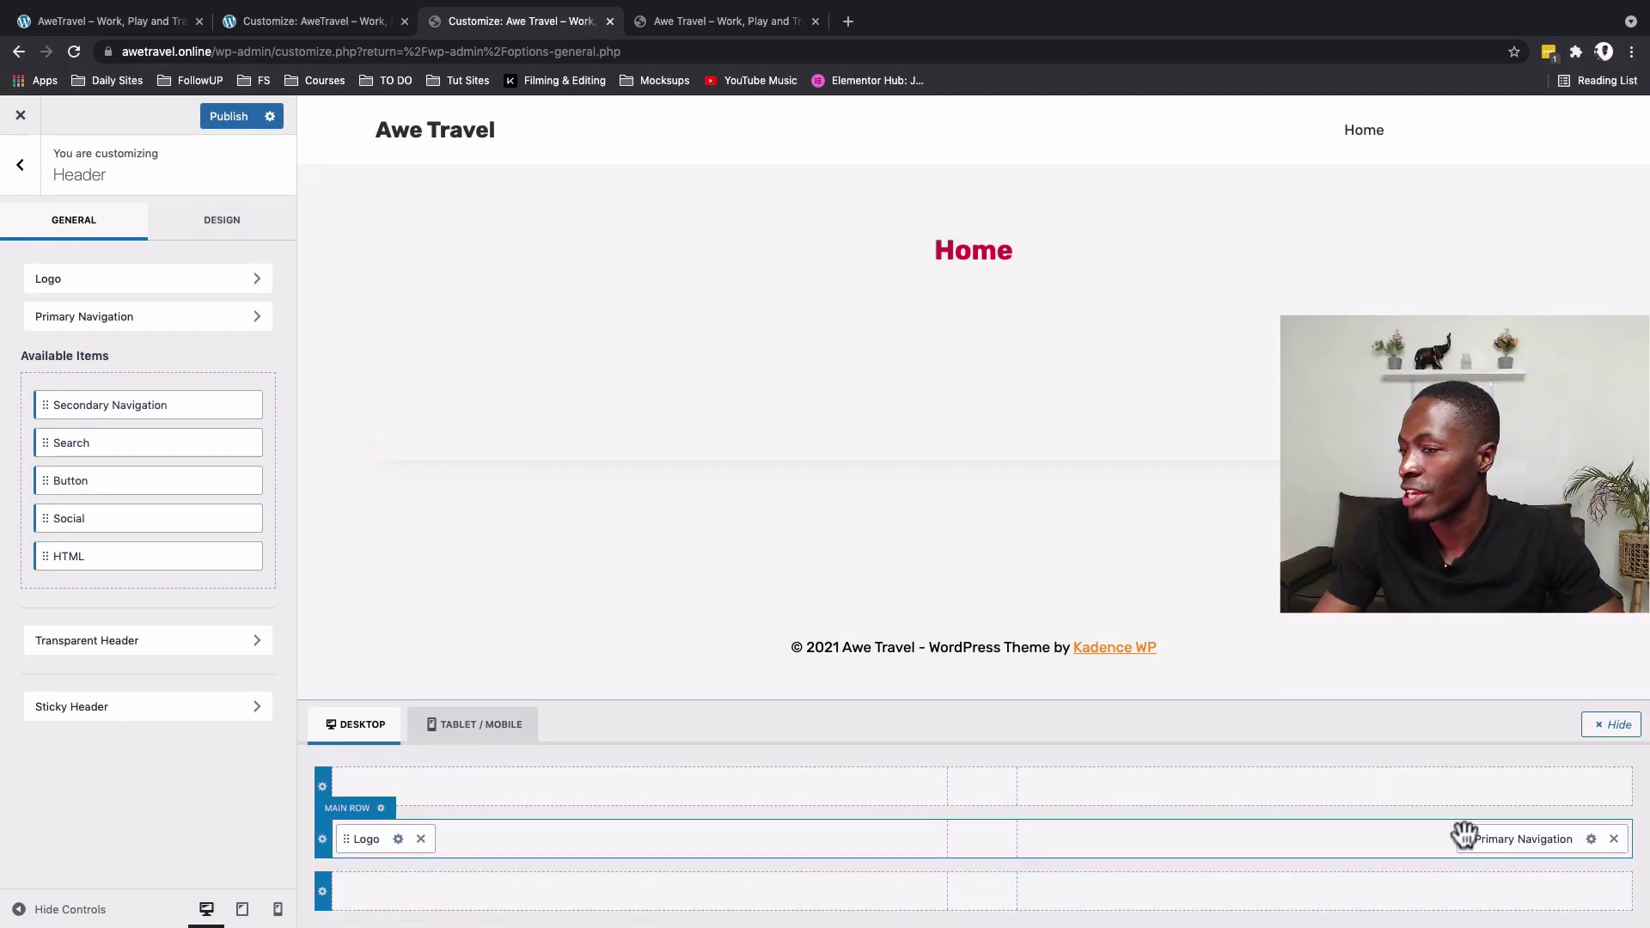
- Check the reference site's header, then add Button to the centre and Search and Social to the right section of the main header row
click(110, 20)
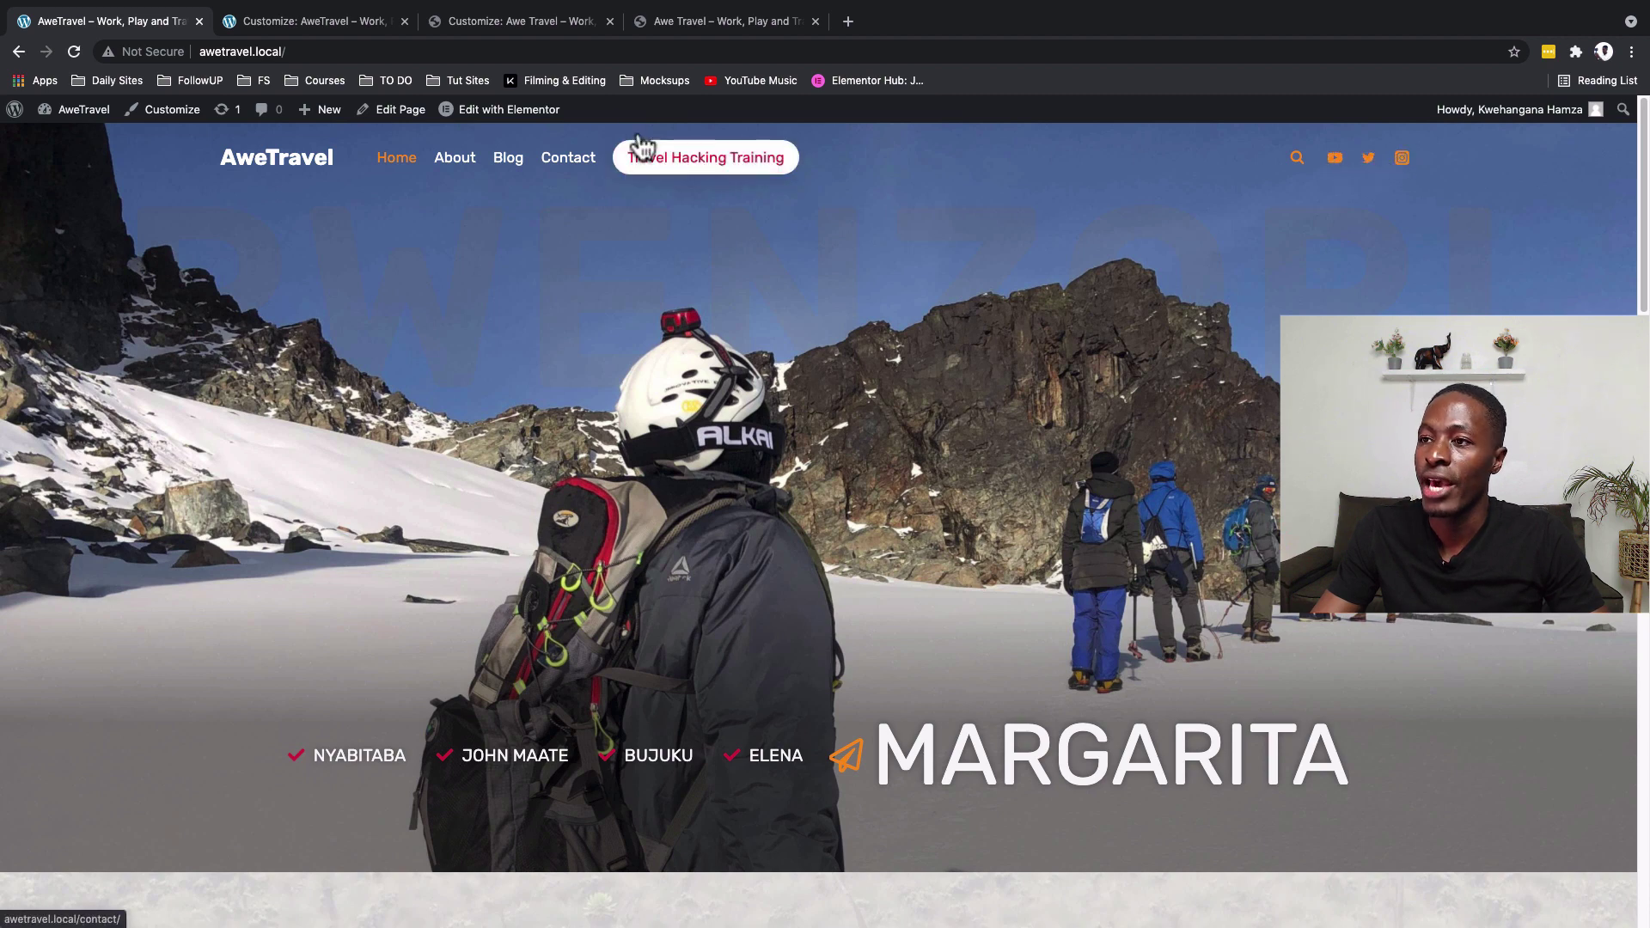
click(542, 26)
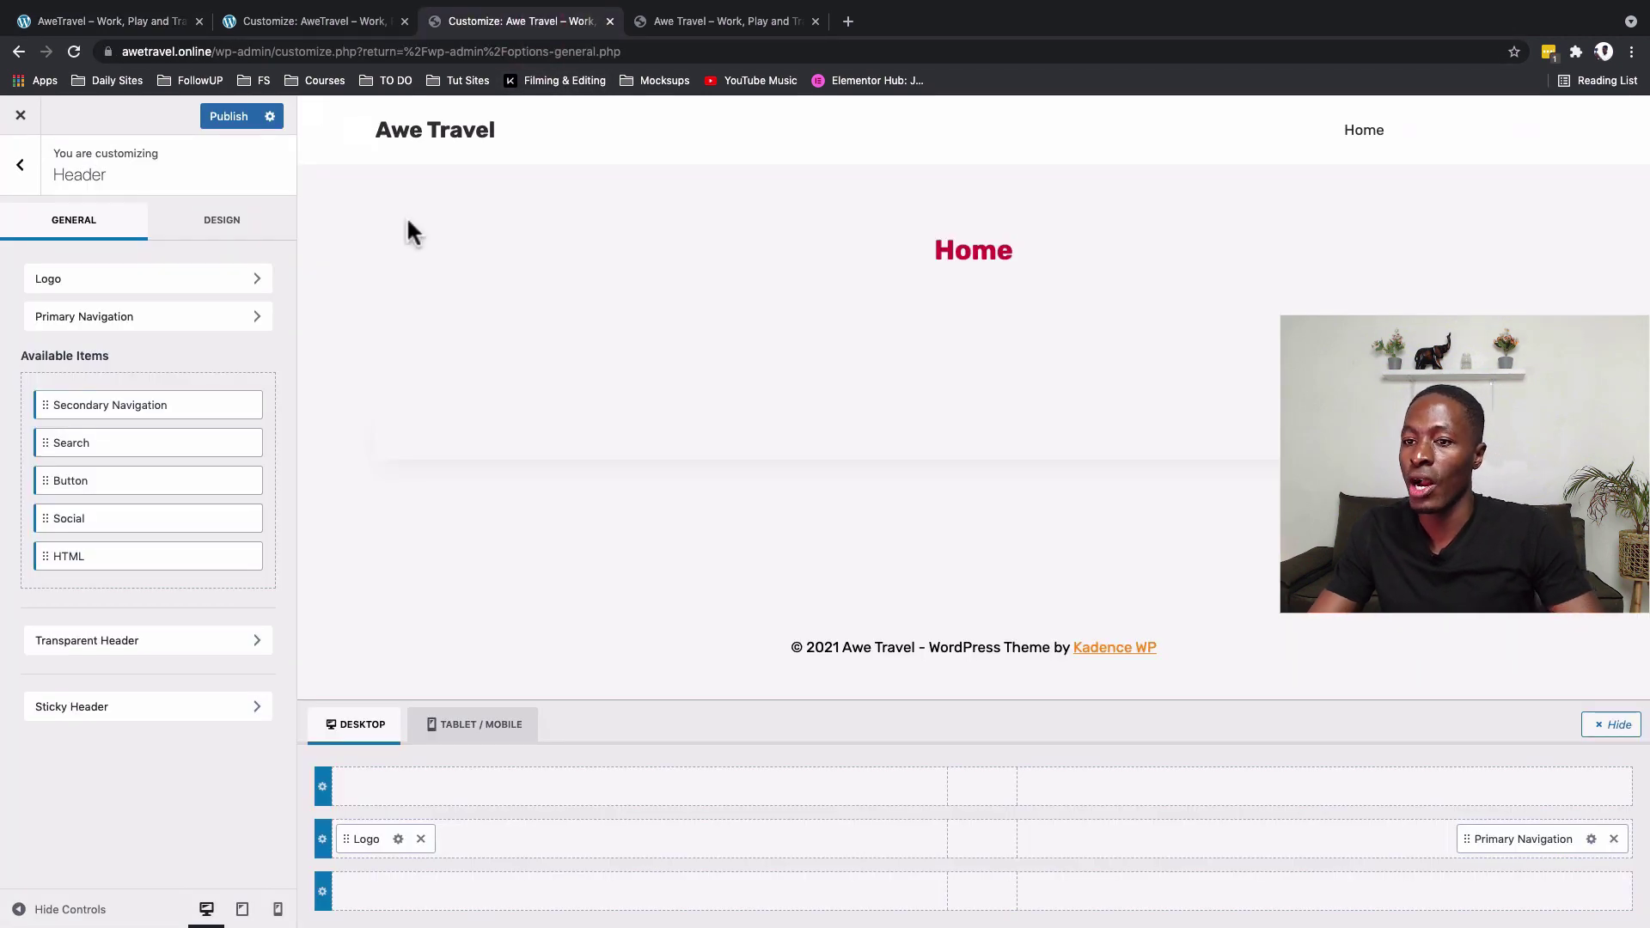
click(176, 481)
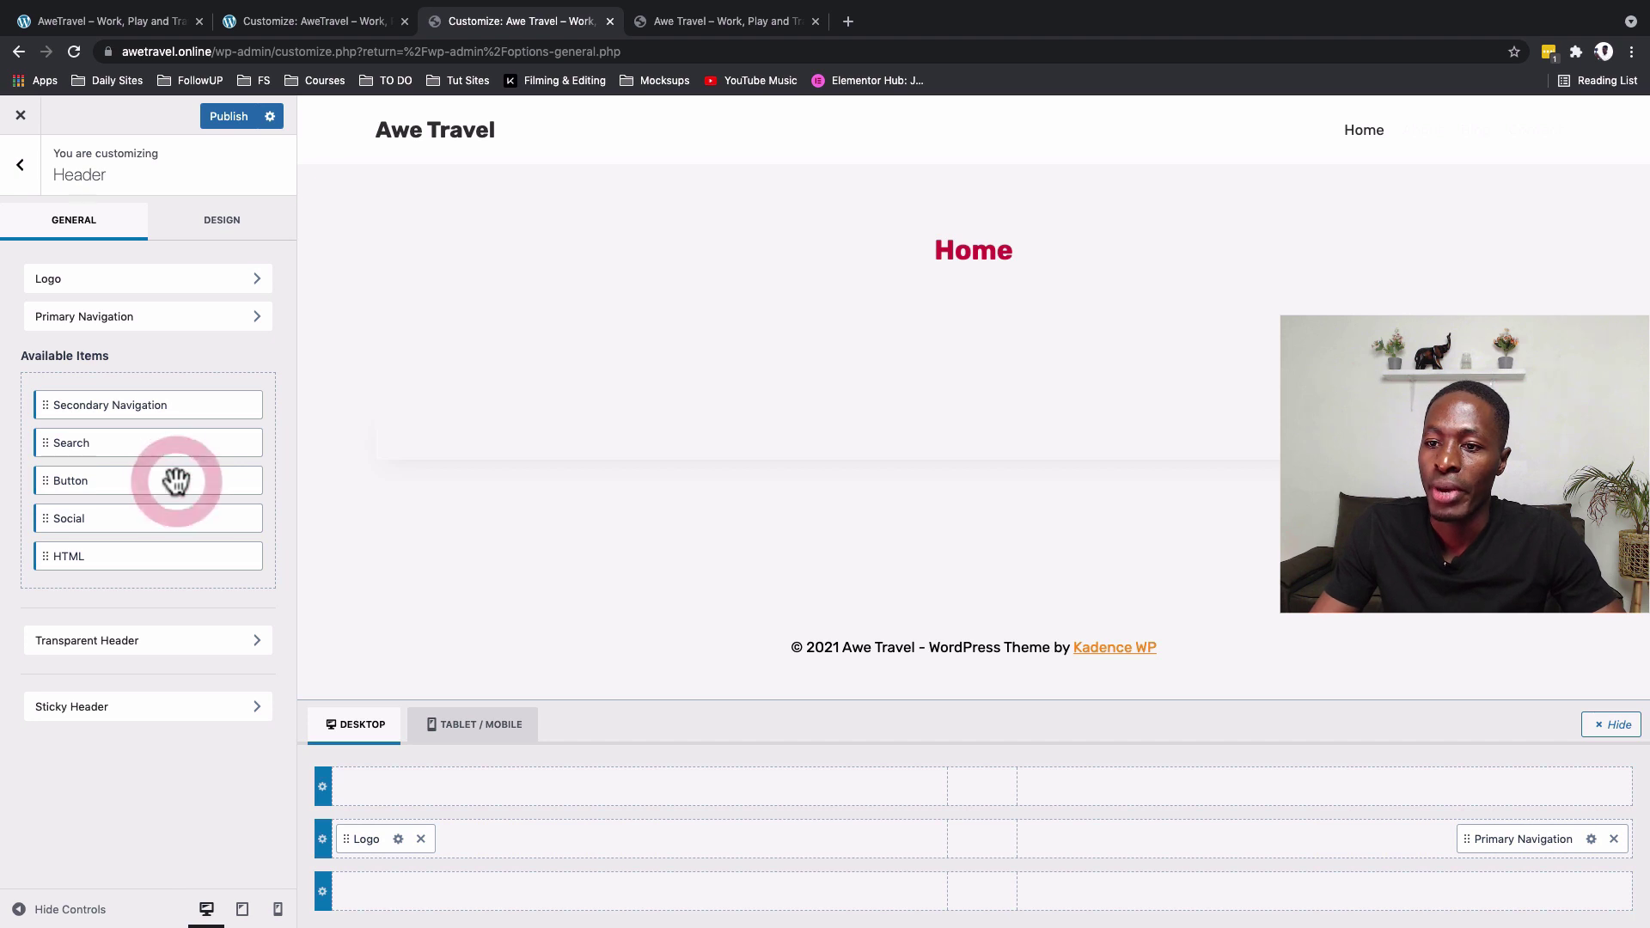
drag(49, 483, 1014, 842)
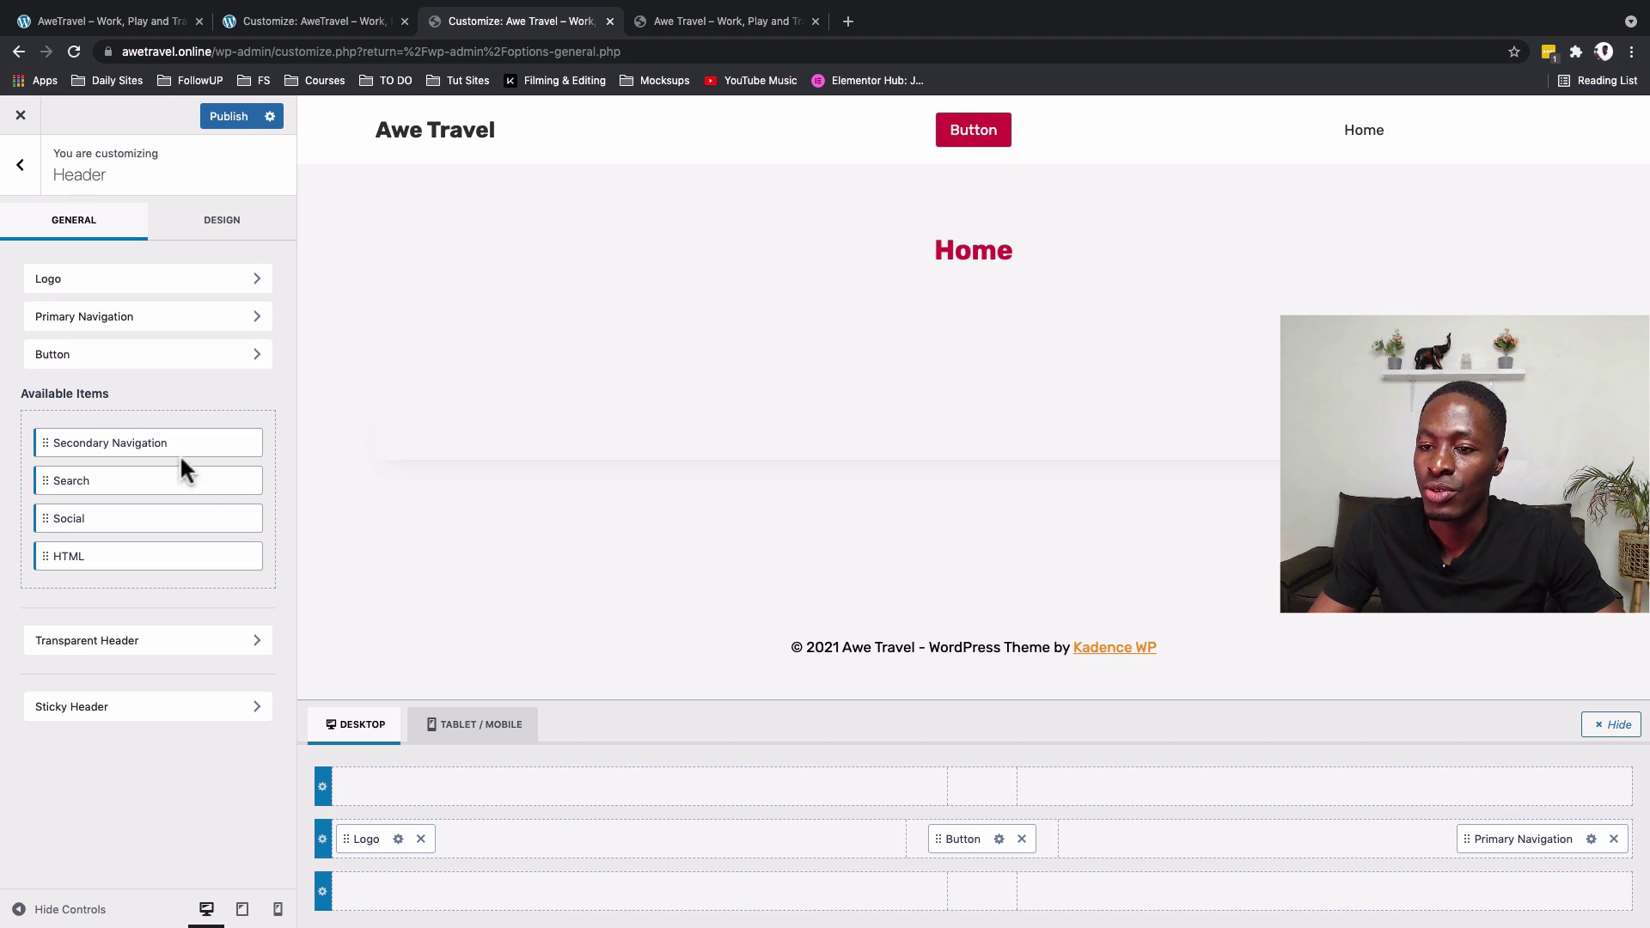
click(60, 475)
drag(44, 477, 1090, 840)
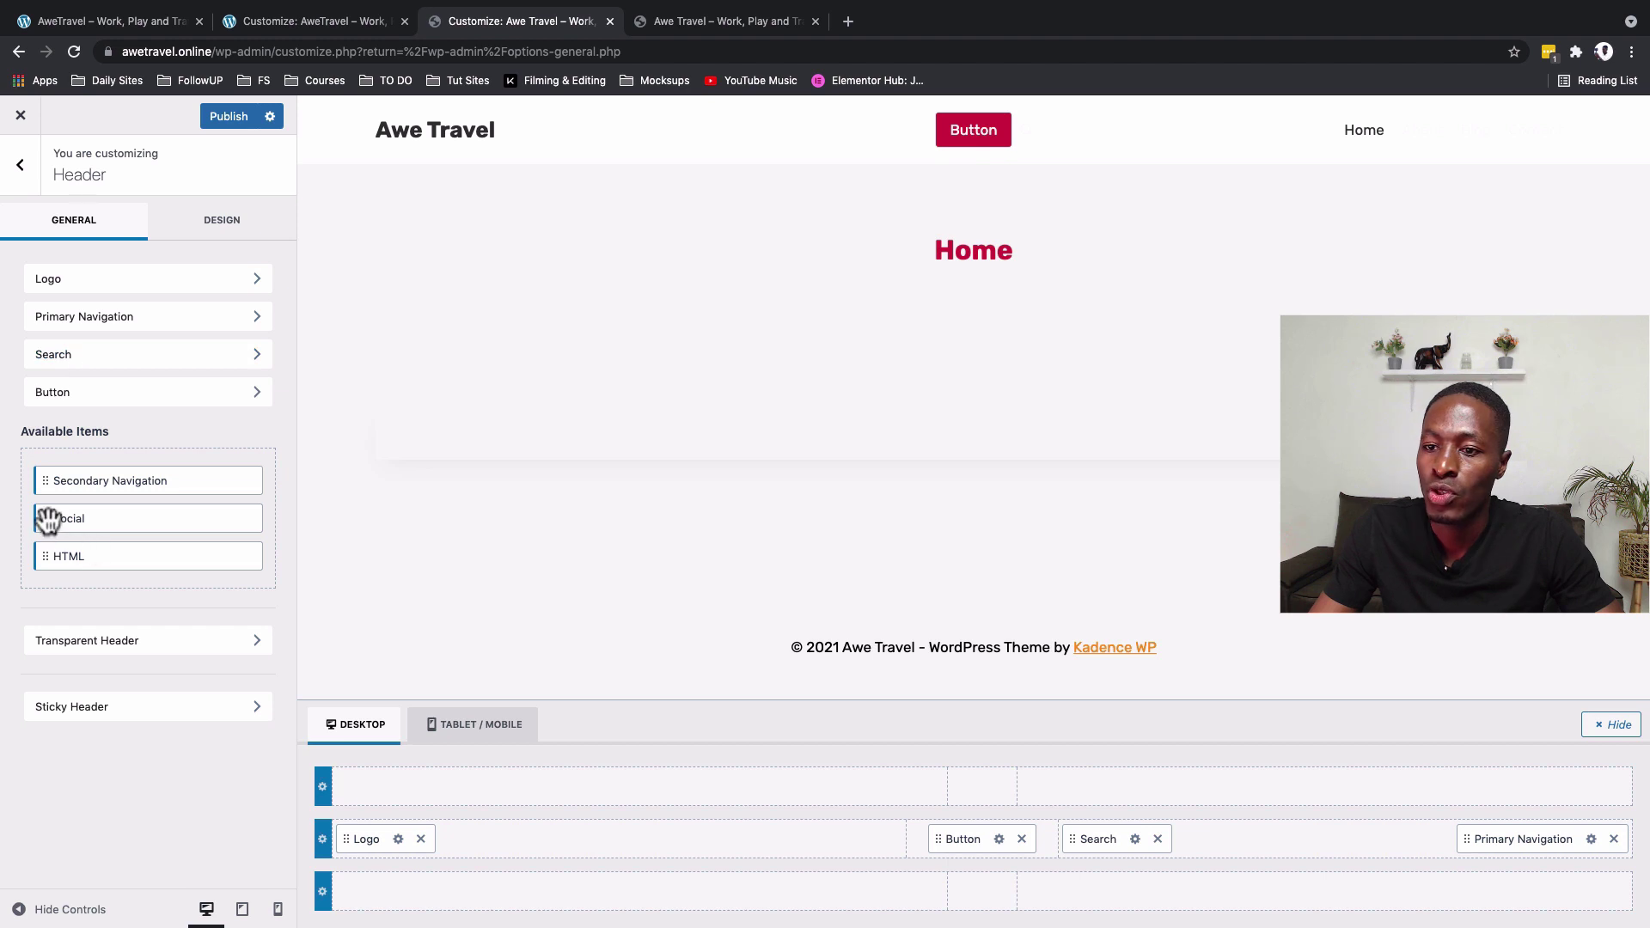
drag(47, 518, 1248, 841)
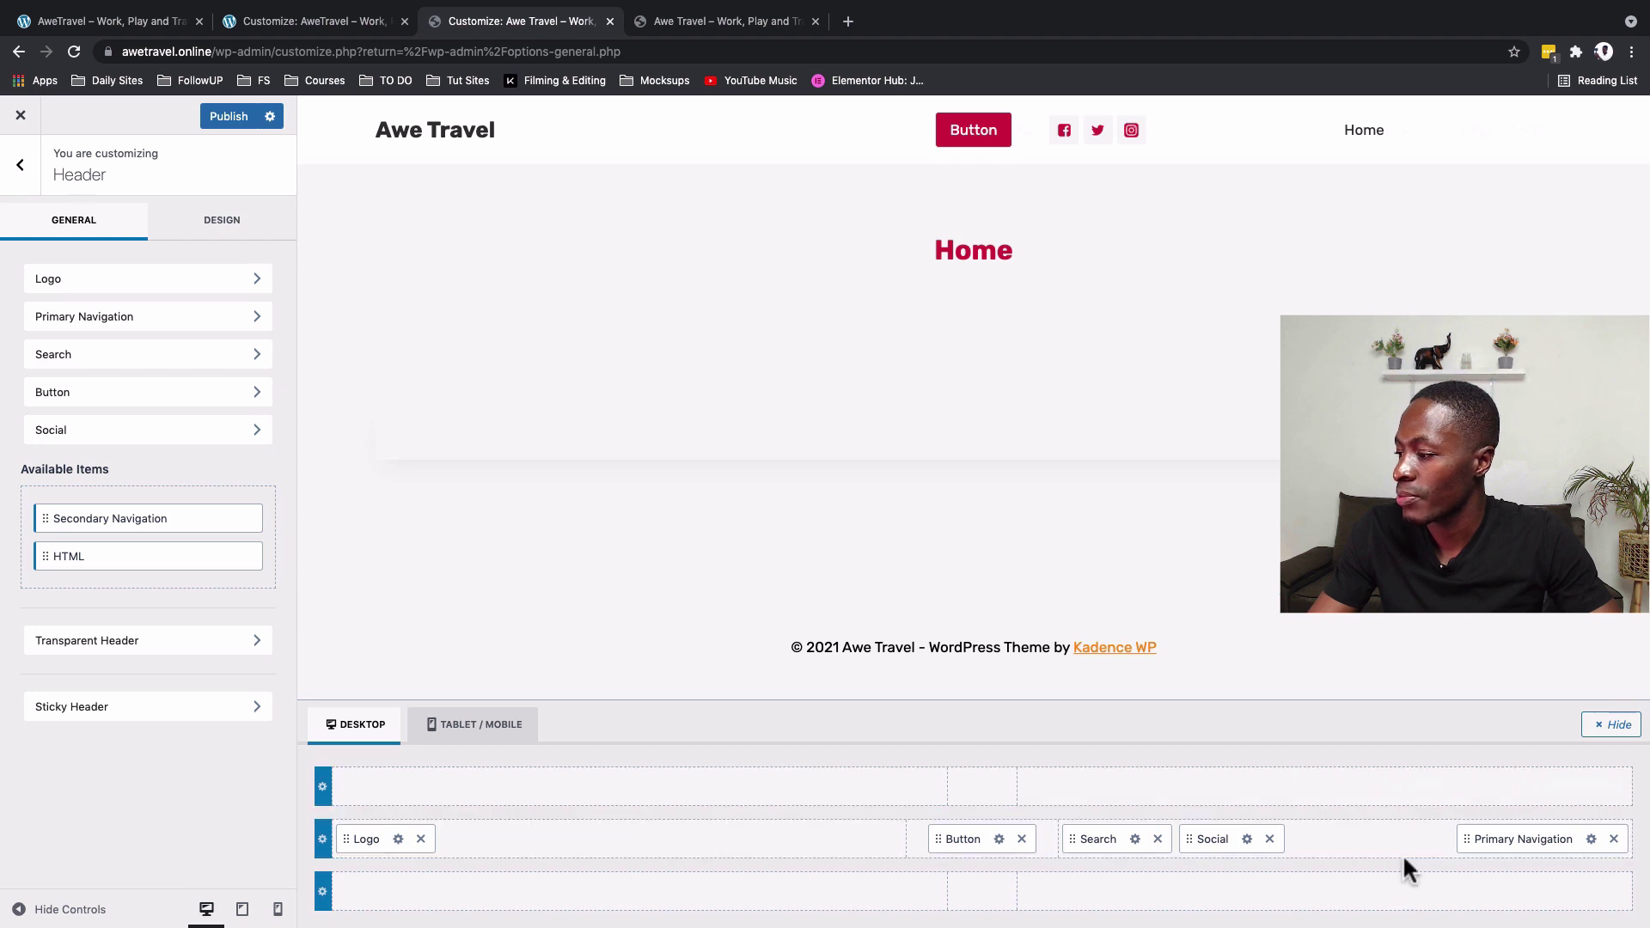
- Move Primary Navigation and Button beside the Logo in the main header row, publish the header, and check the live site
drag(1482, 839, 513, 862)
drag(731, 864, 747, 842)
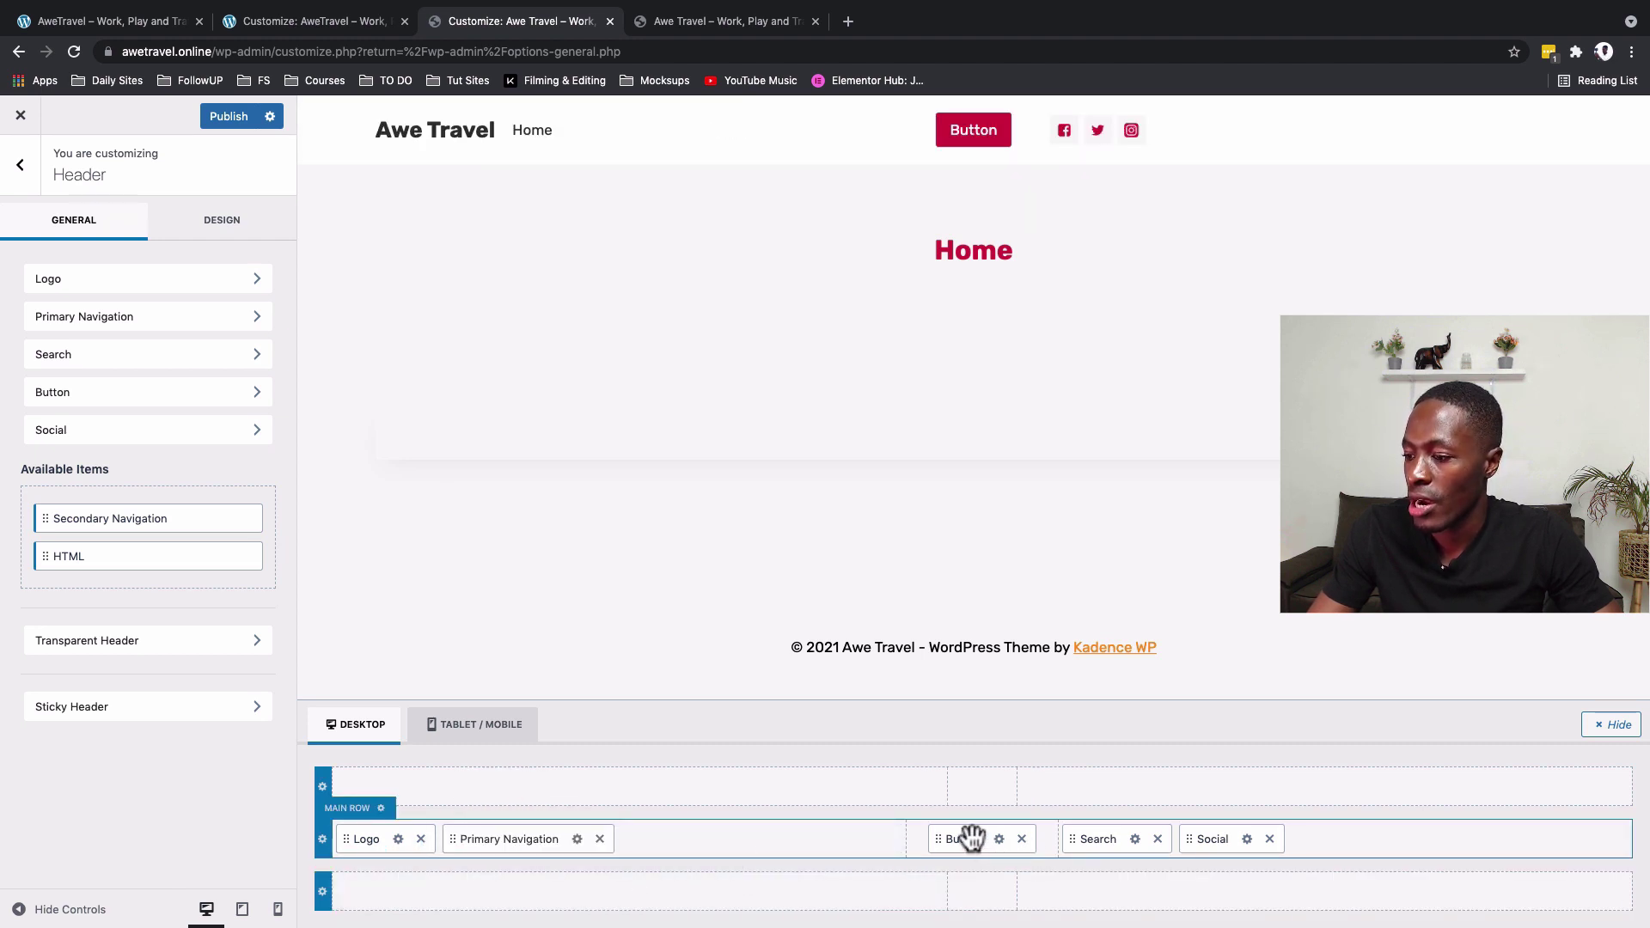
drag(949, 841, 589, 851)
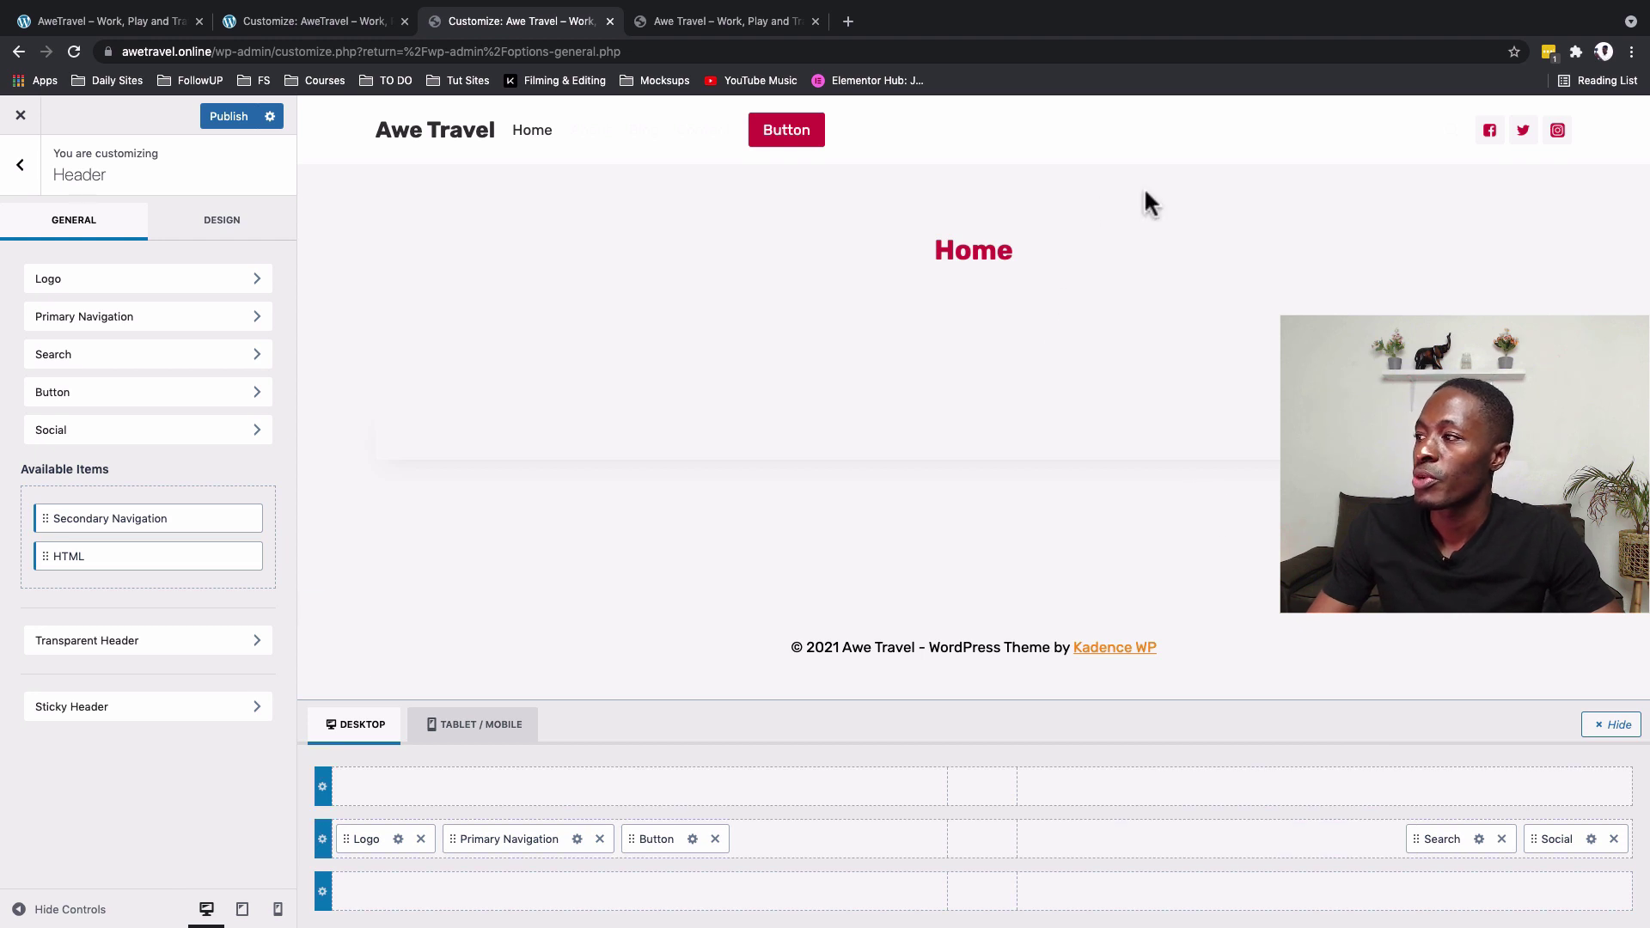
key(super+s)
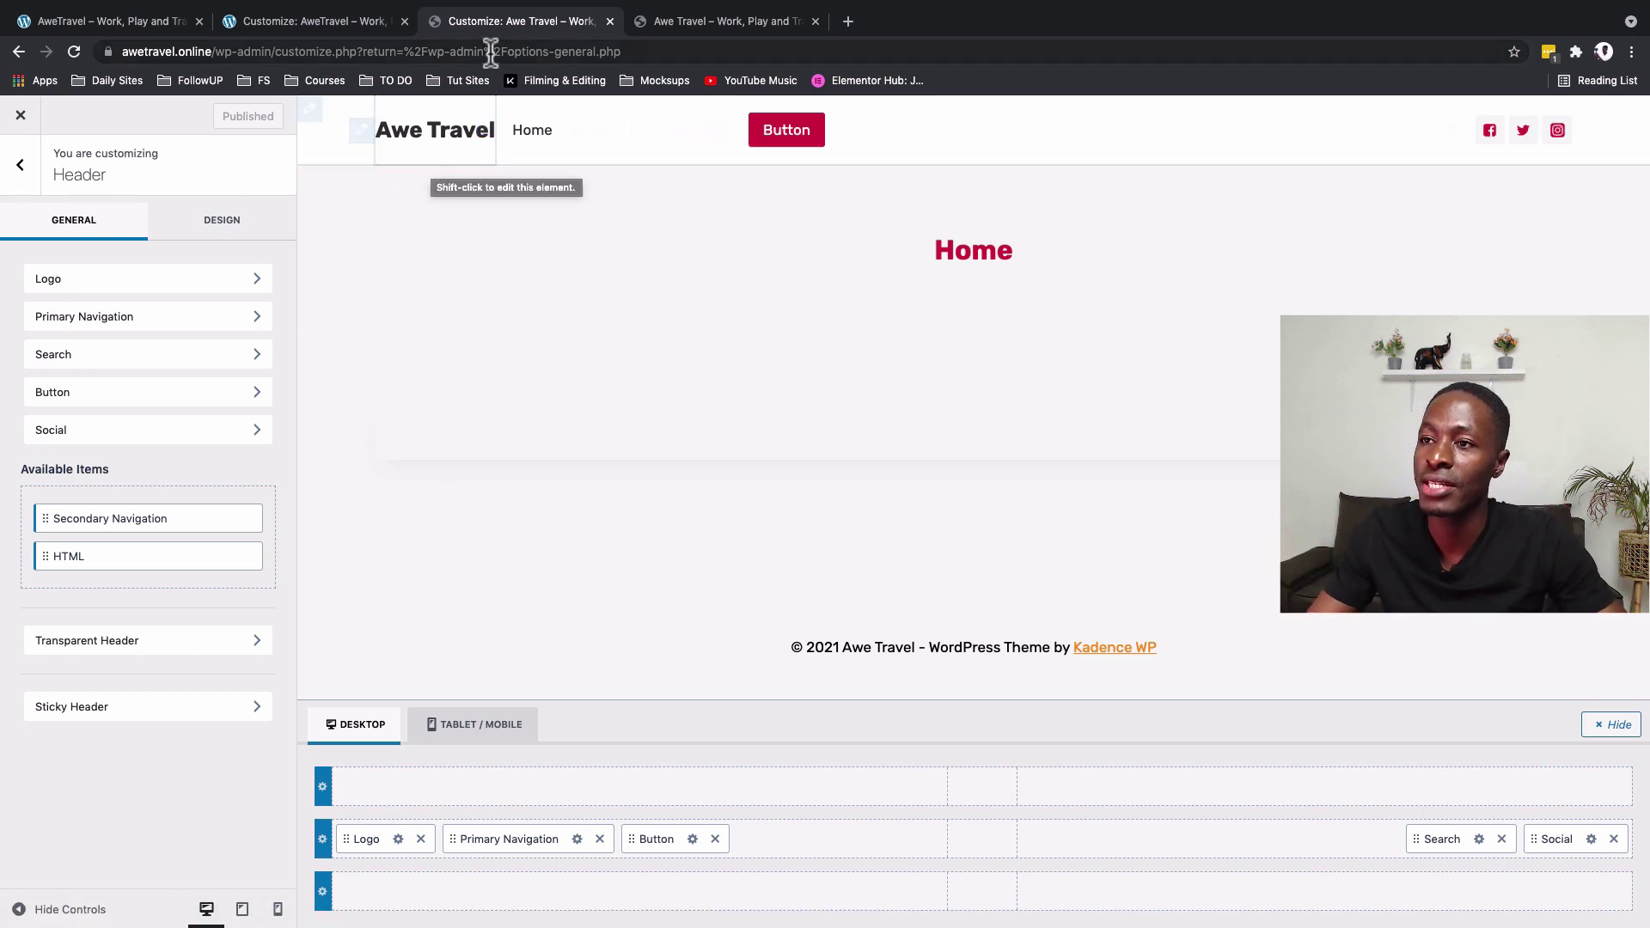
click(661, 27)
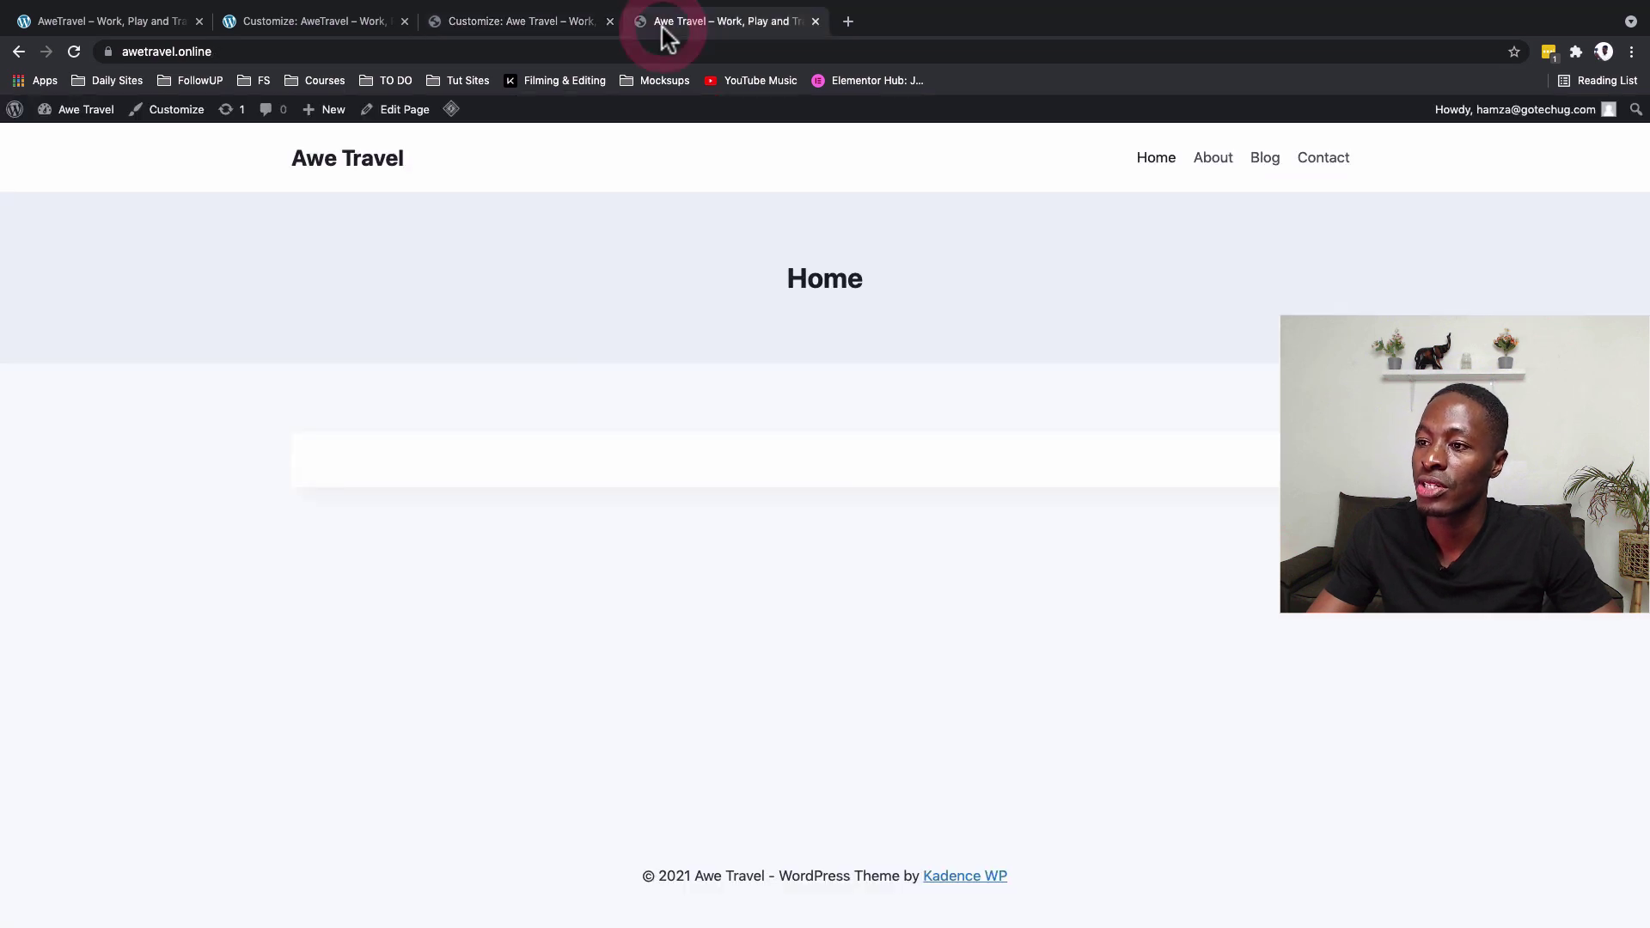
click(483, 23)
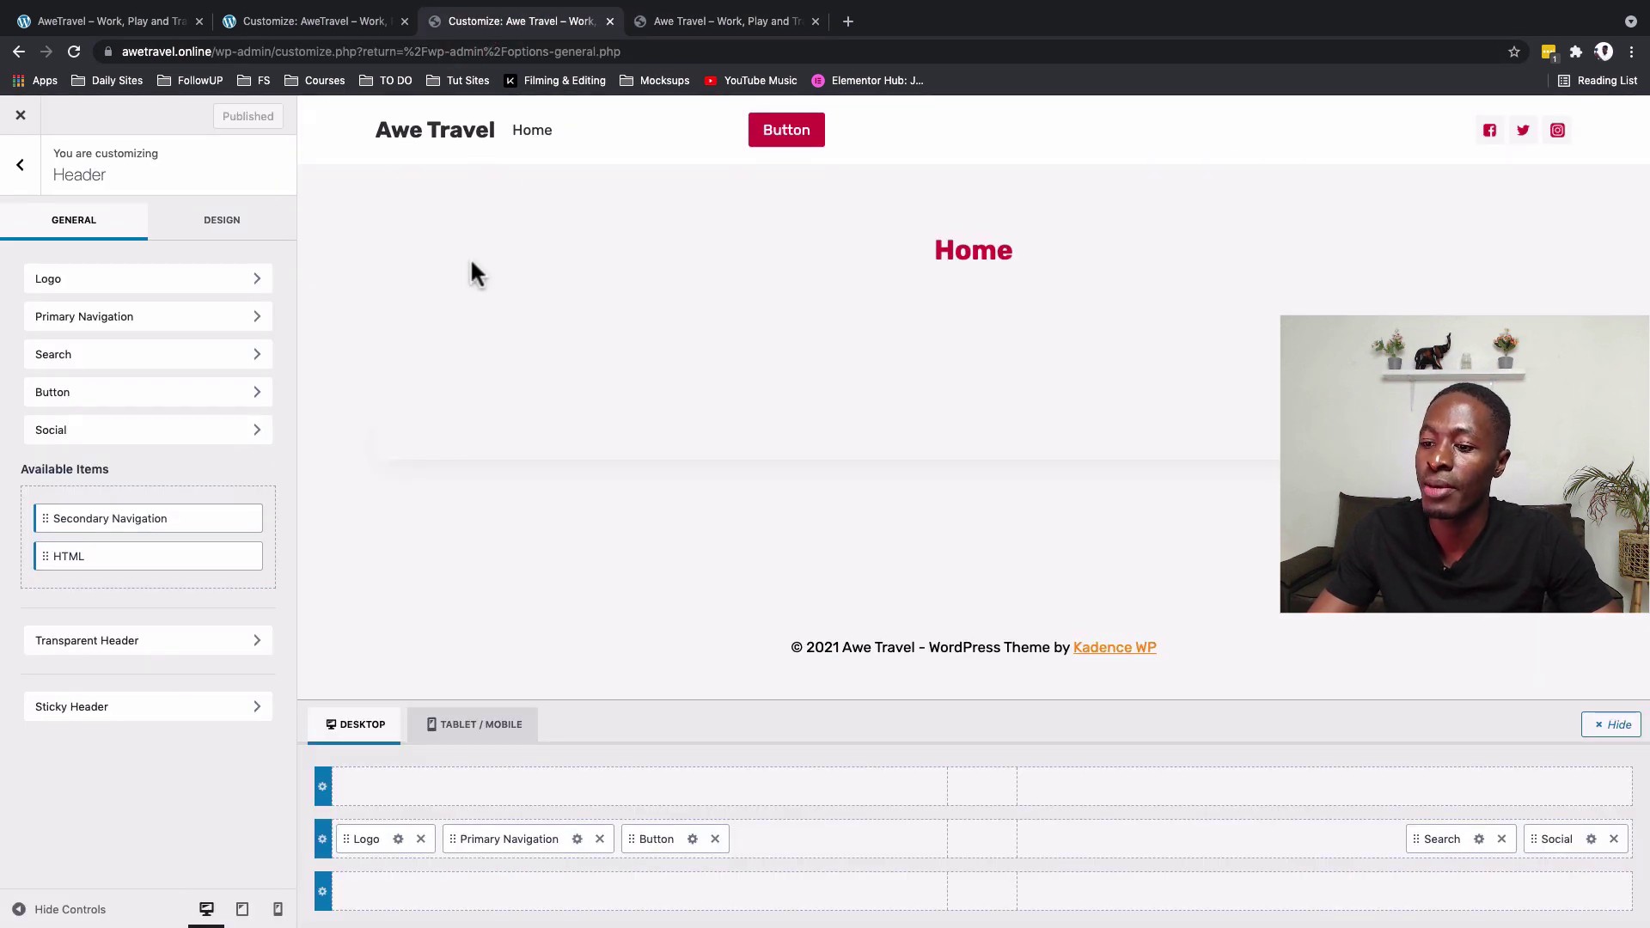
- Set the header main row's background to the dark grey palette colour 333333
click(323, 840)
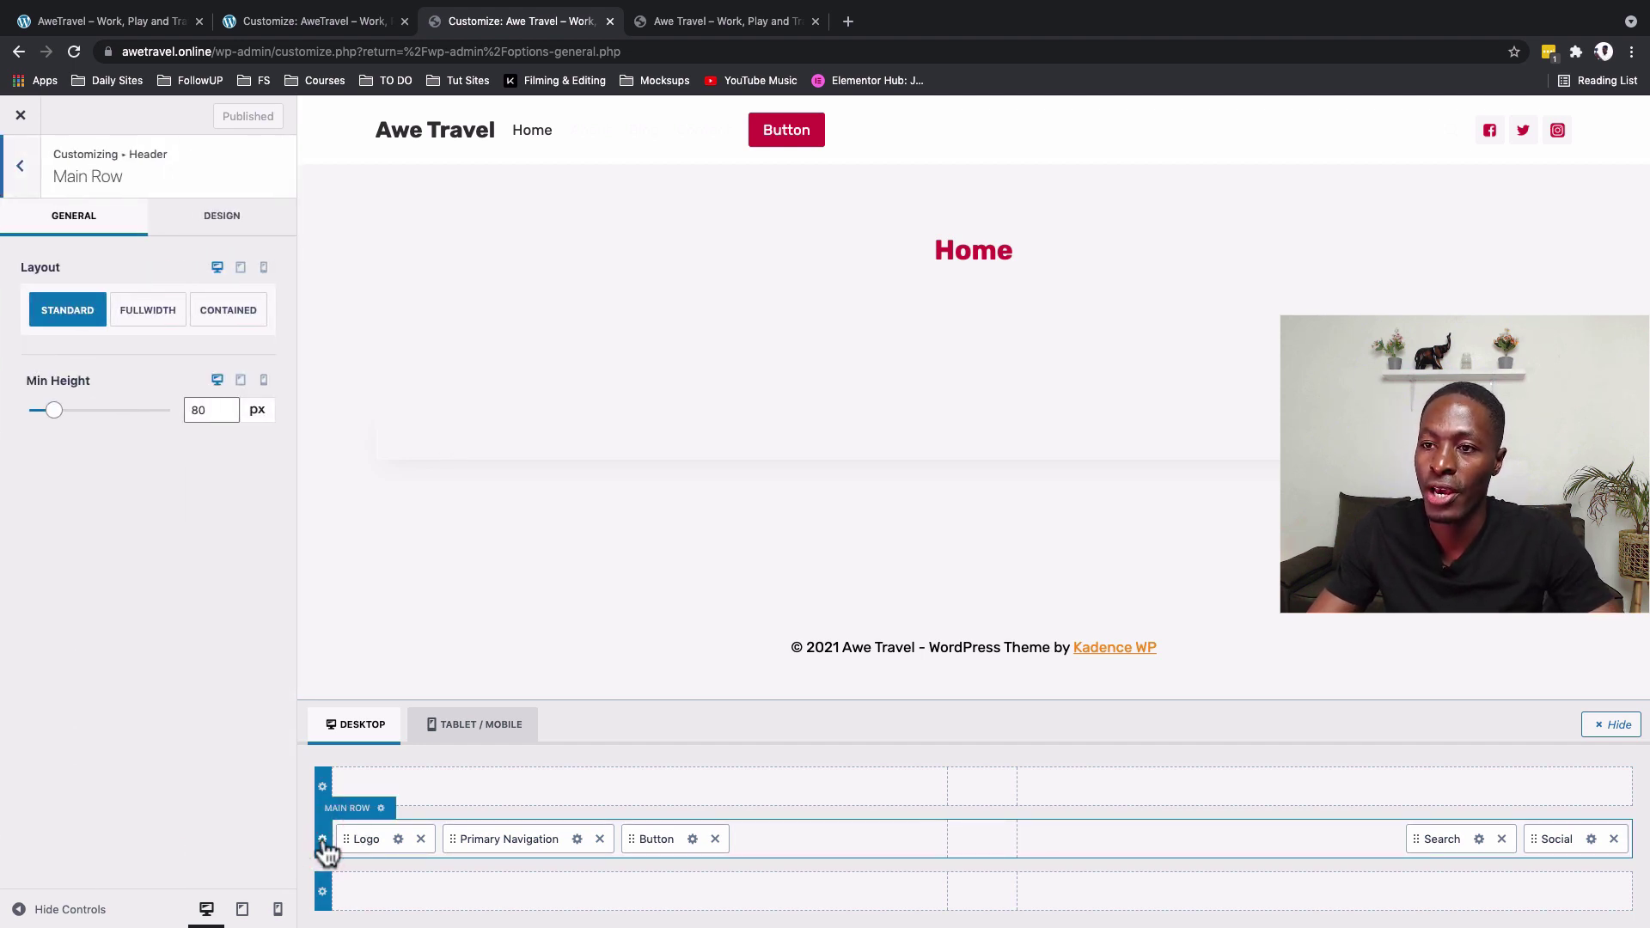
click(231, 221)
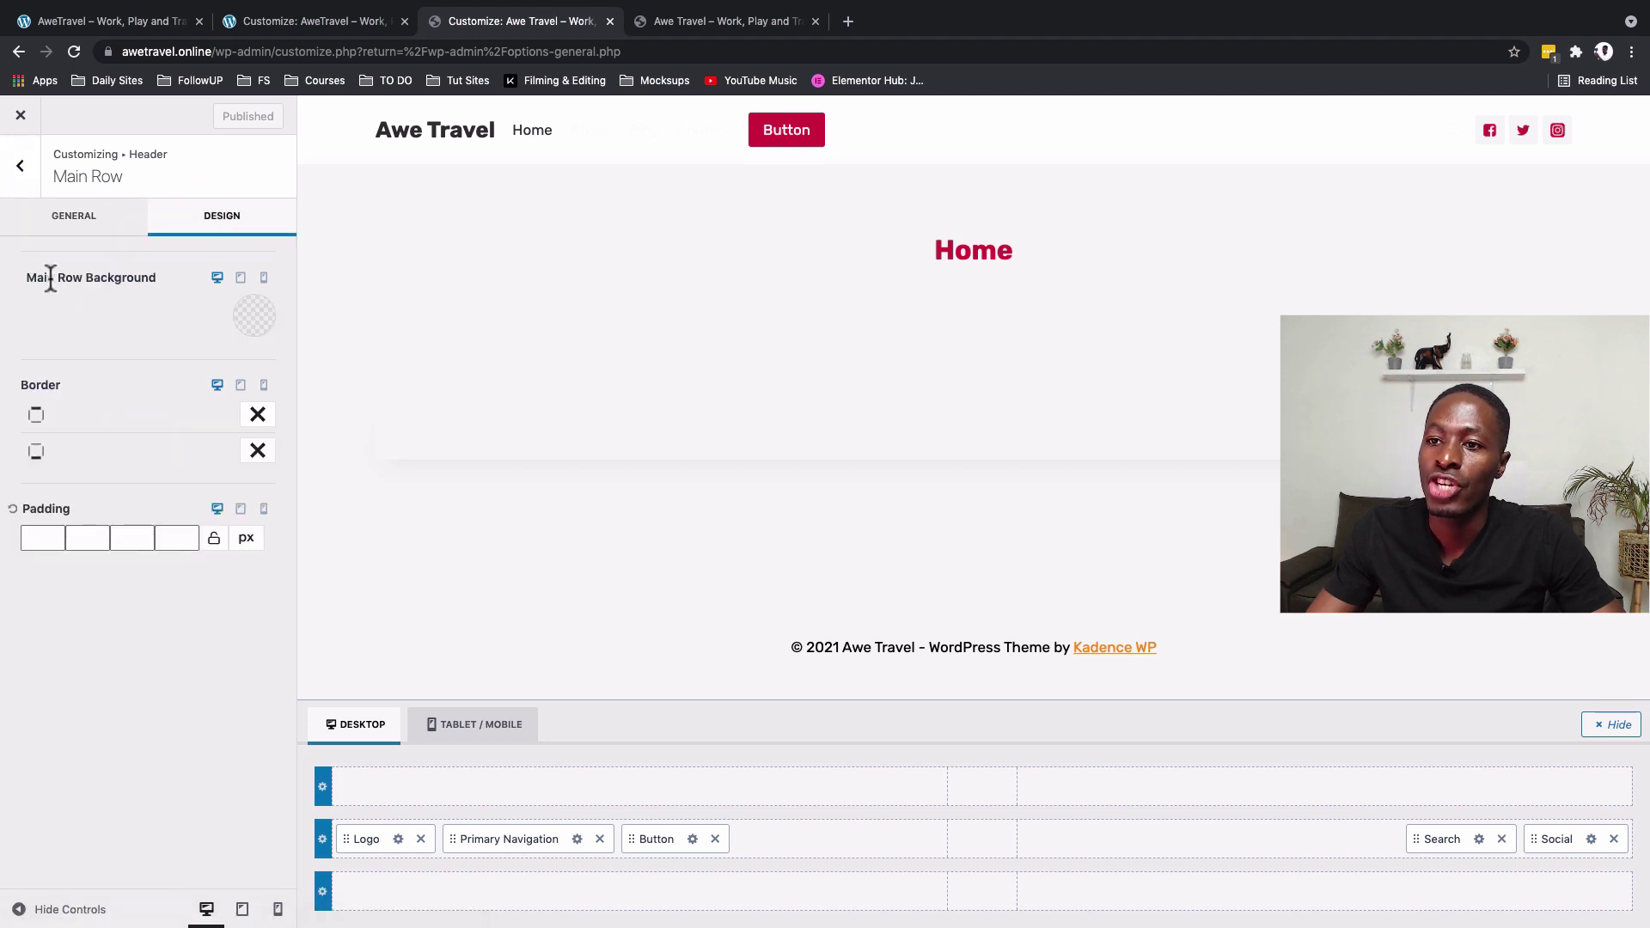
click(255, 322)
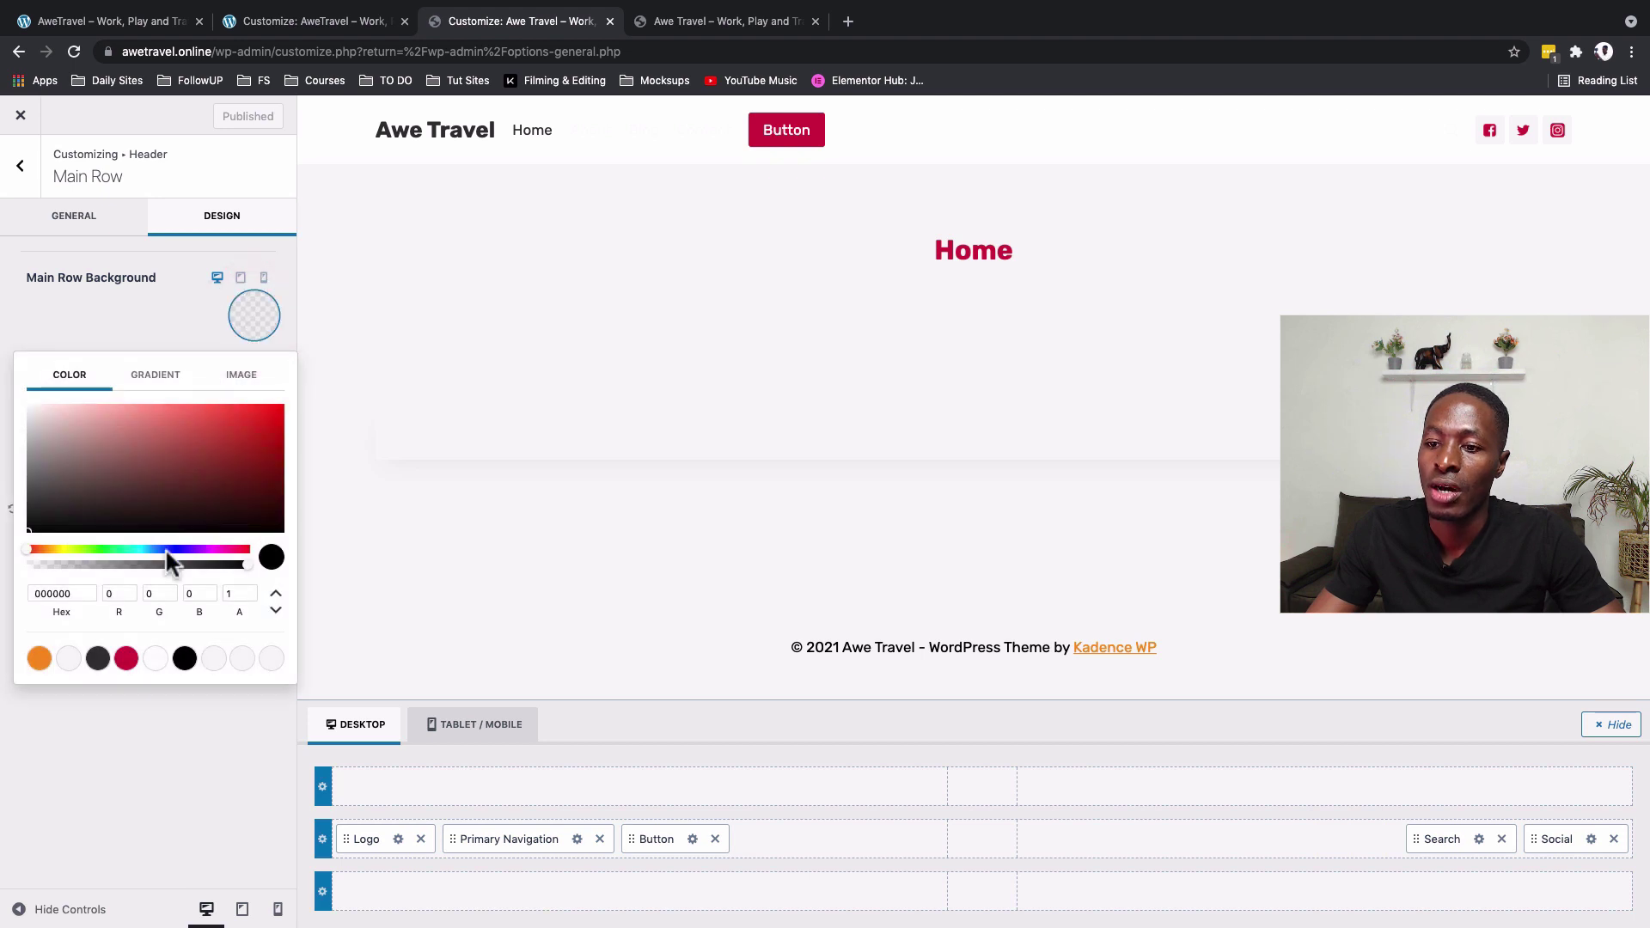
click(98, 659)
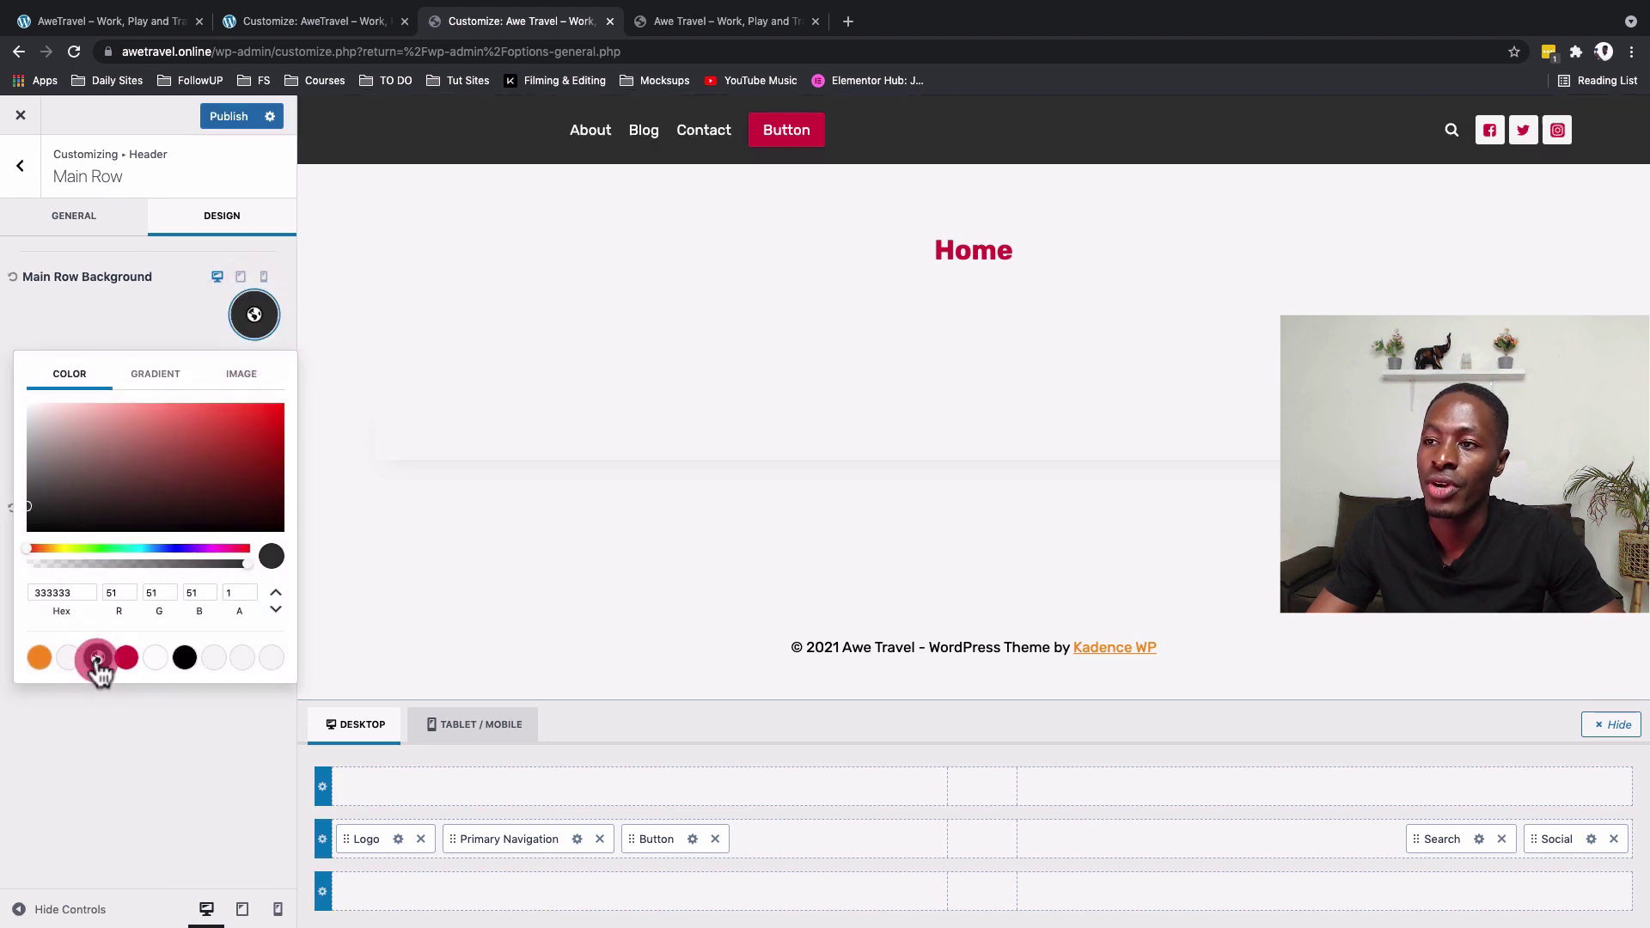
click(173, 796)
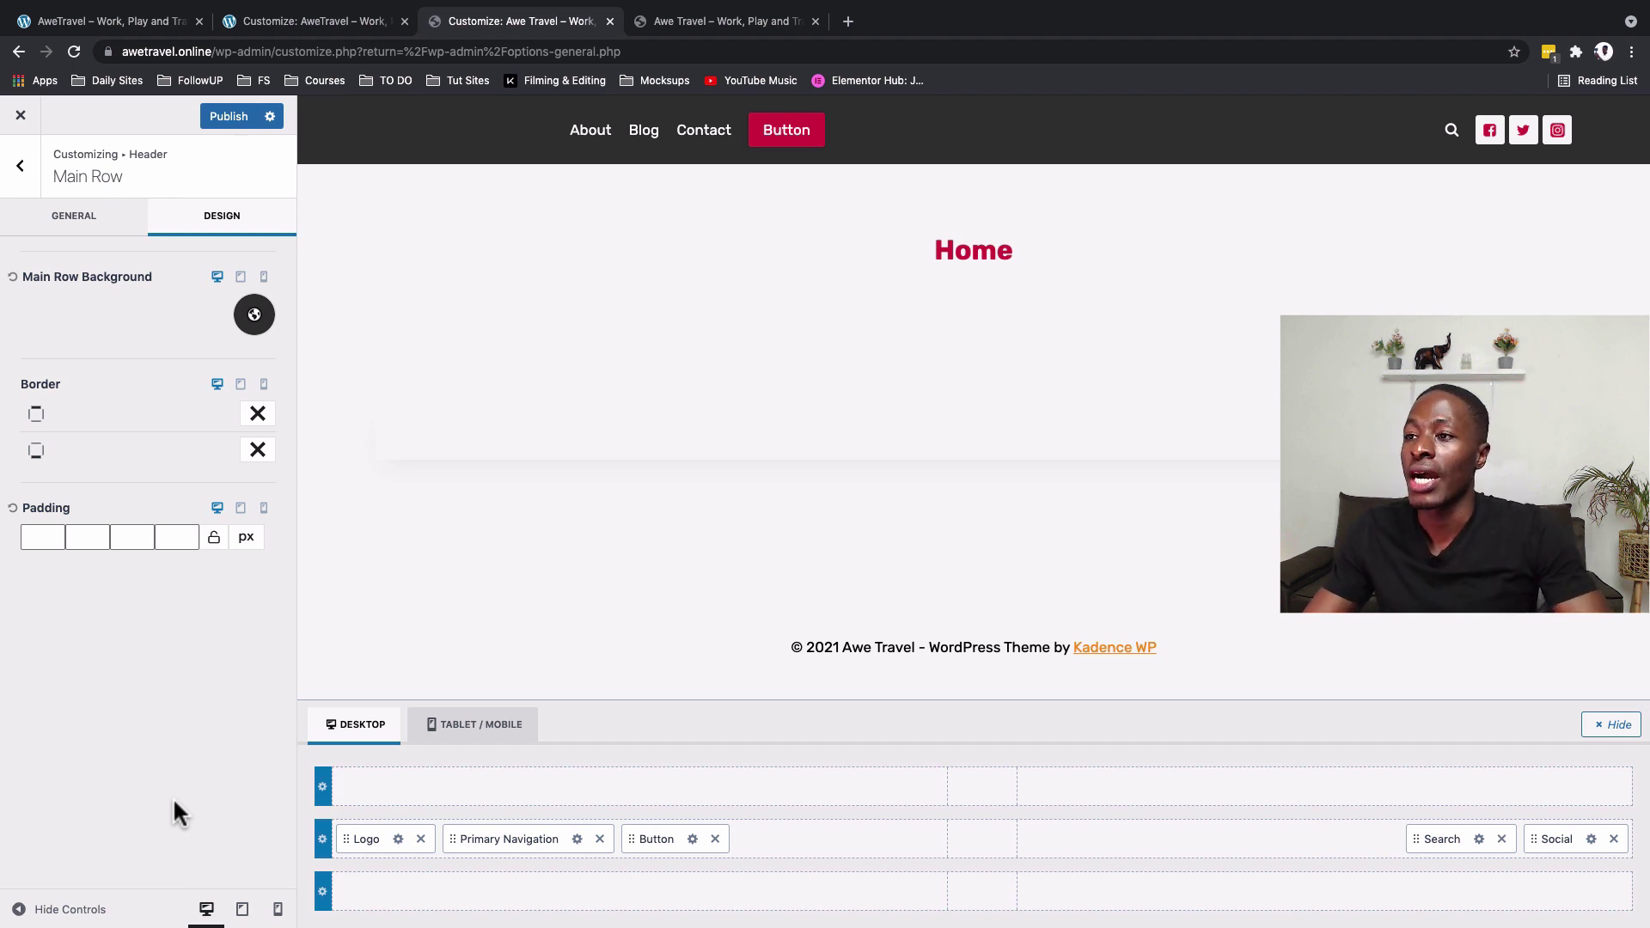
mouse_move(486, 136)
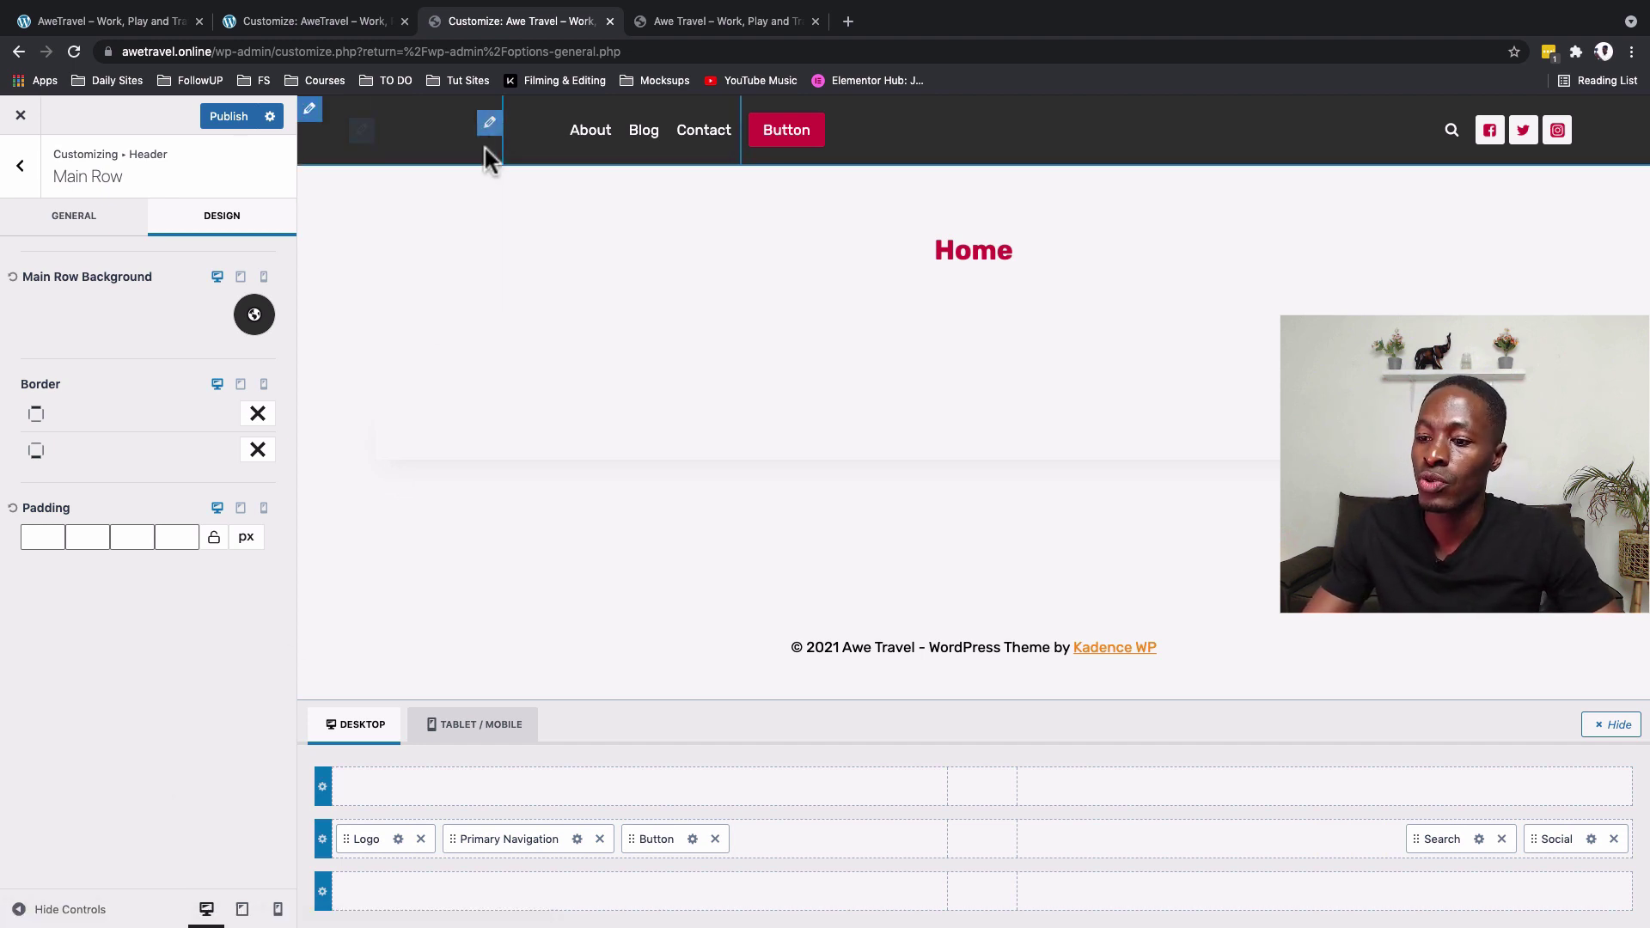
click(488, 125)
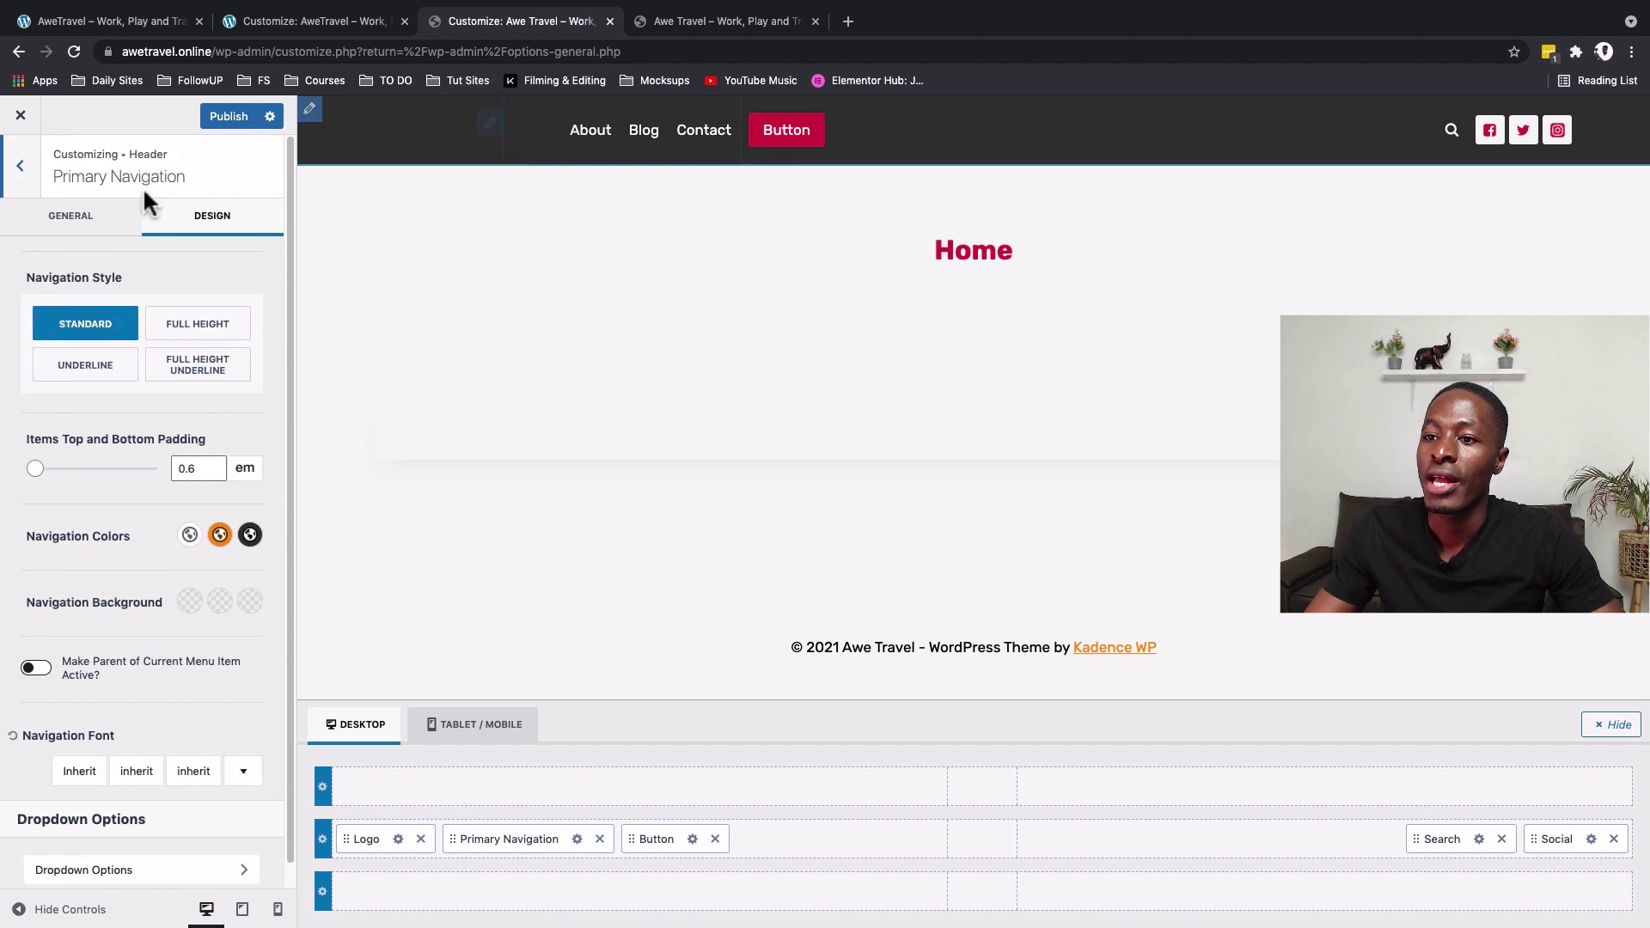
mouse_move(488, 131)
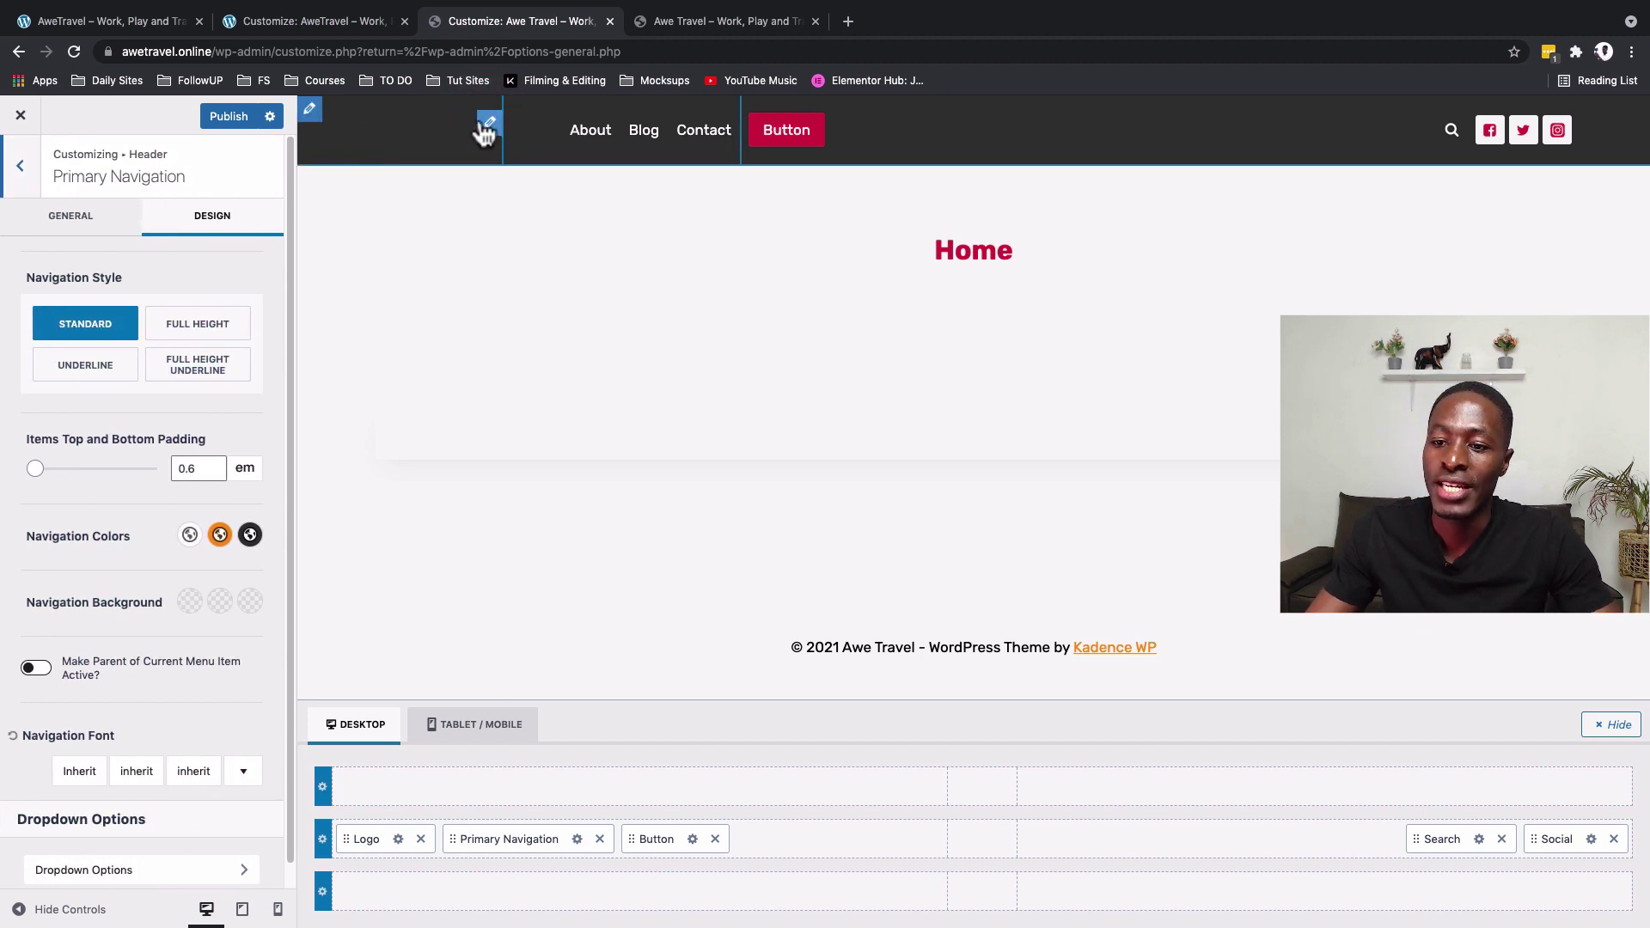
click(487, 126)
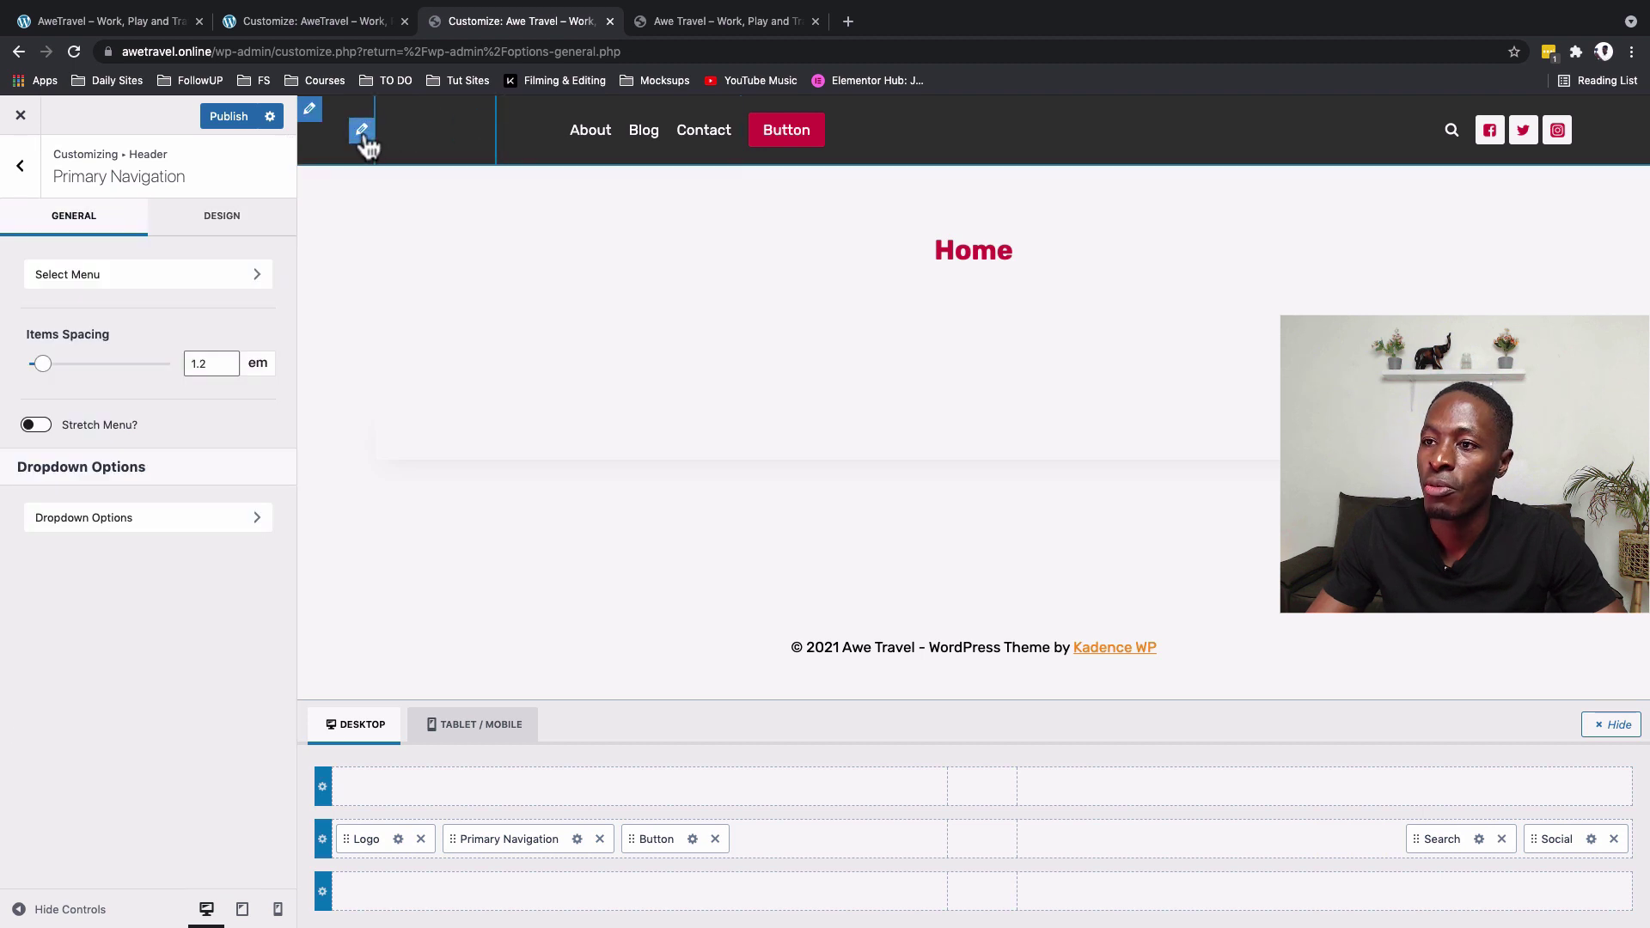
- Set the site title's hover and active colours to the near-white palette colour FDFDFD
click(362, 130)
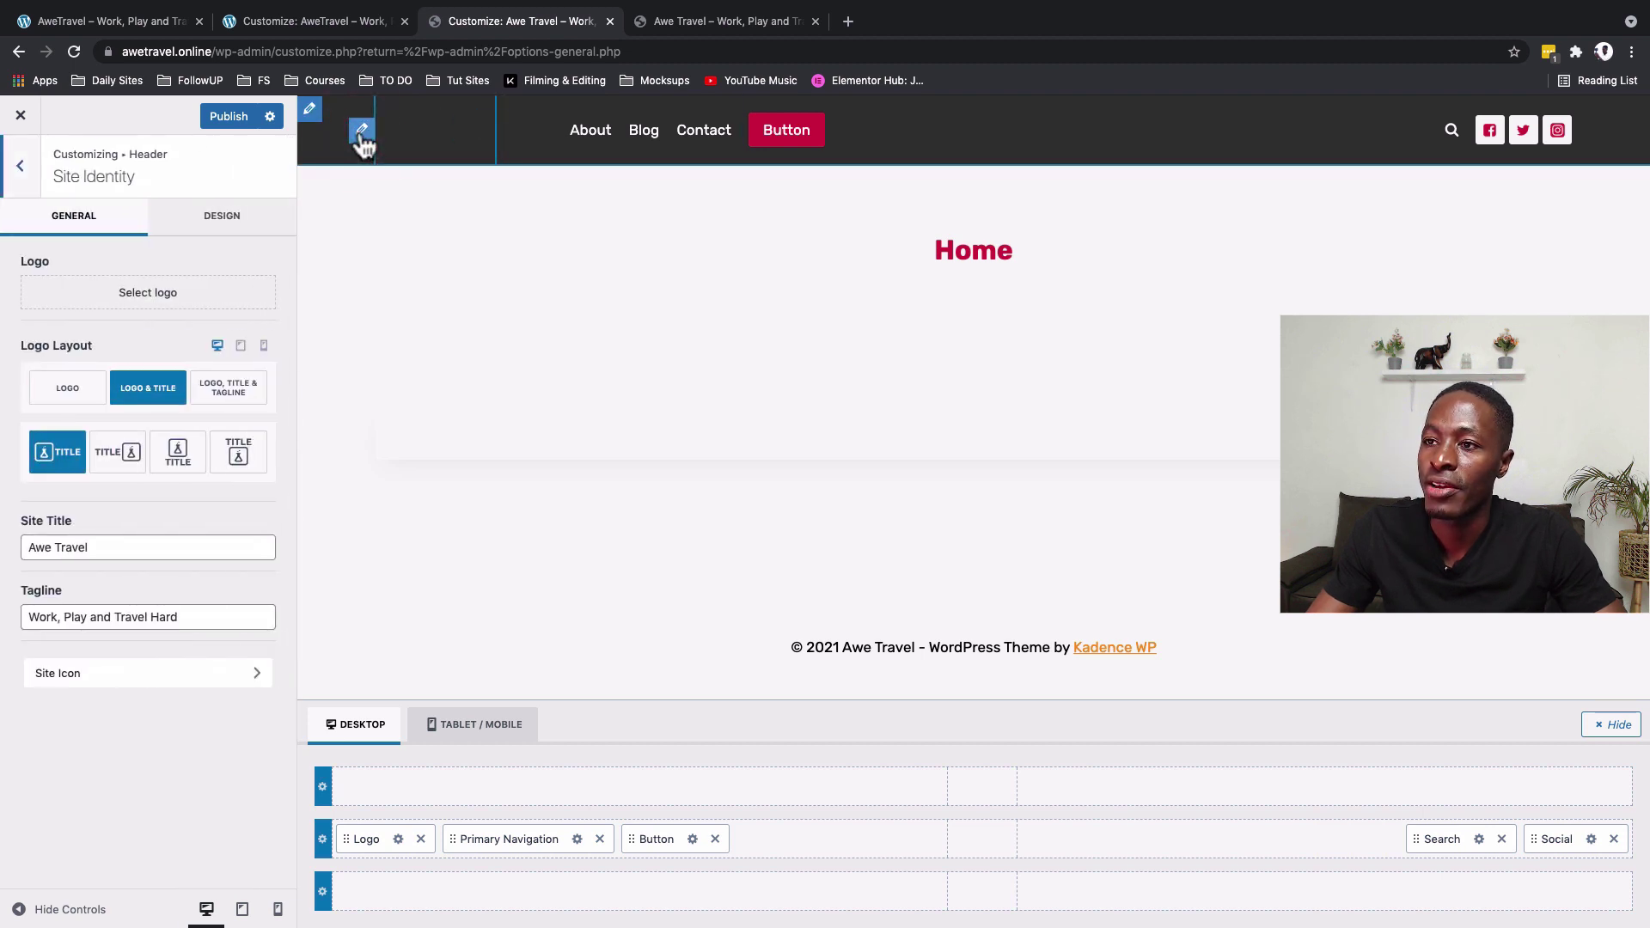
click(217, 229)
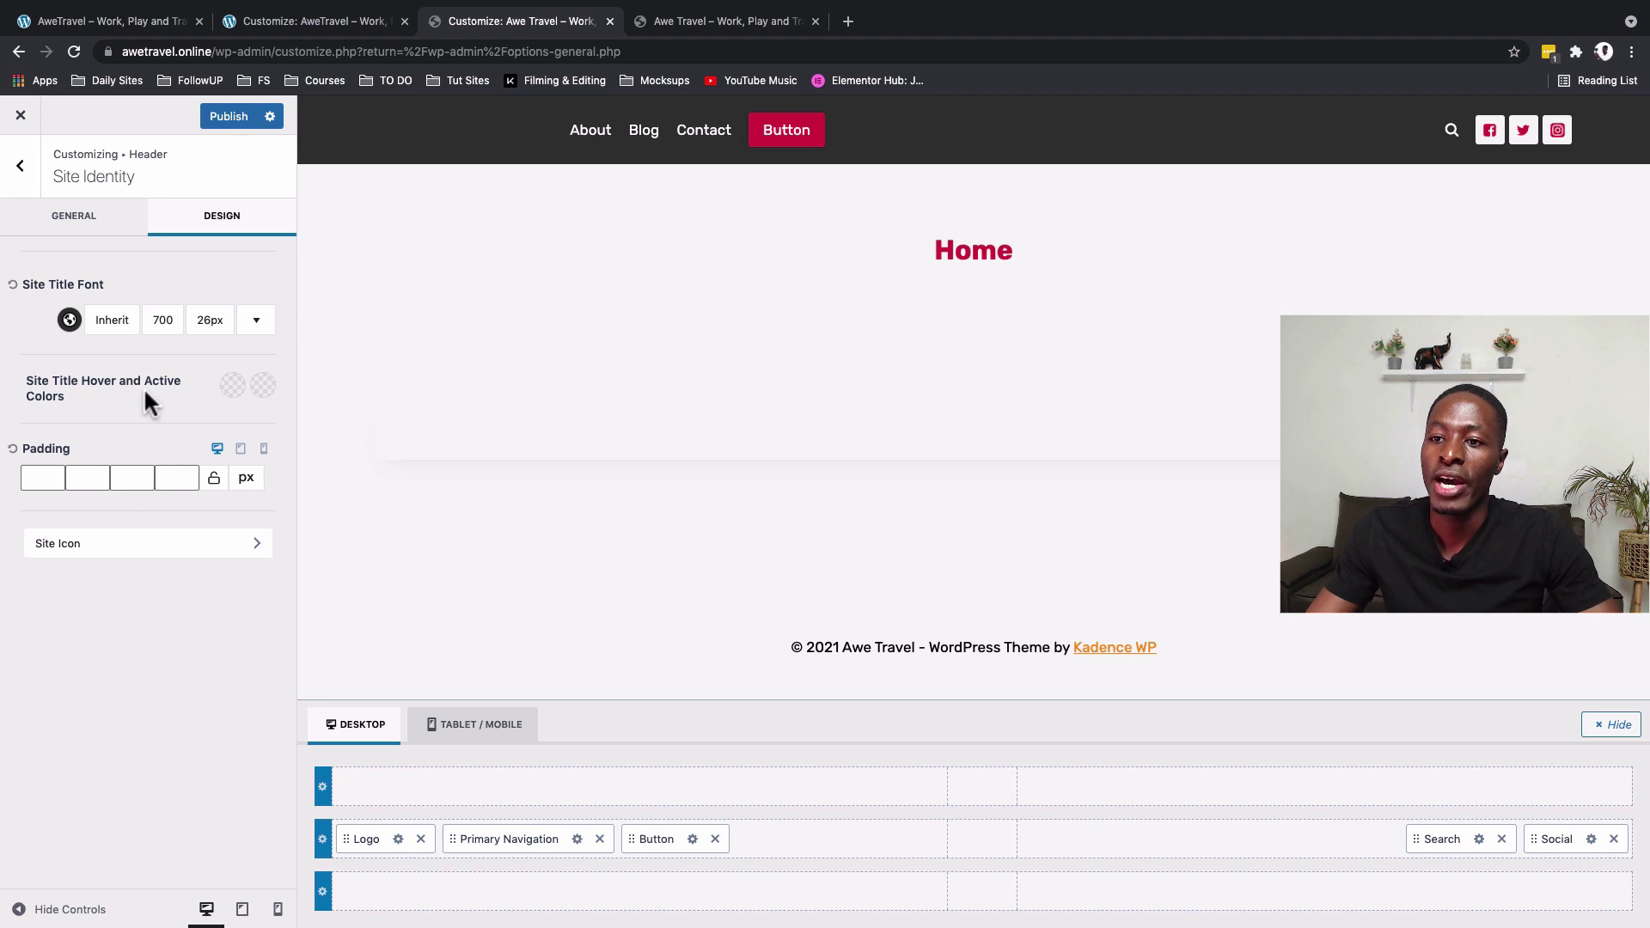
click(230, 387)
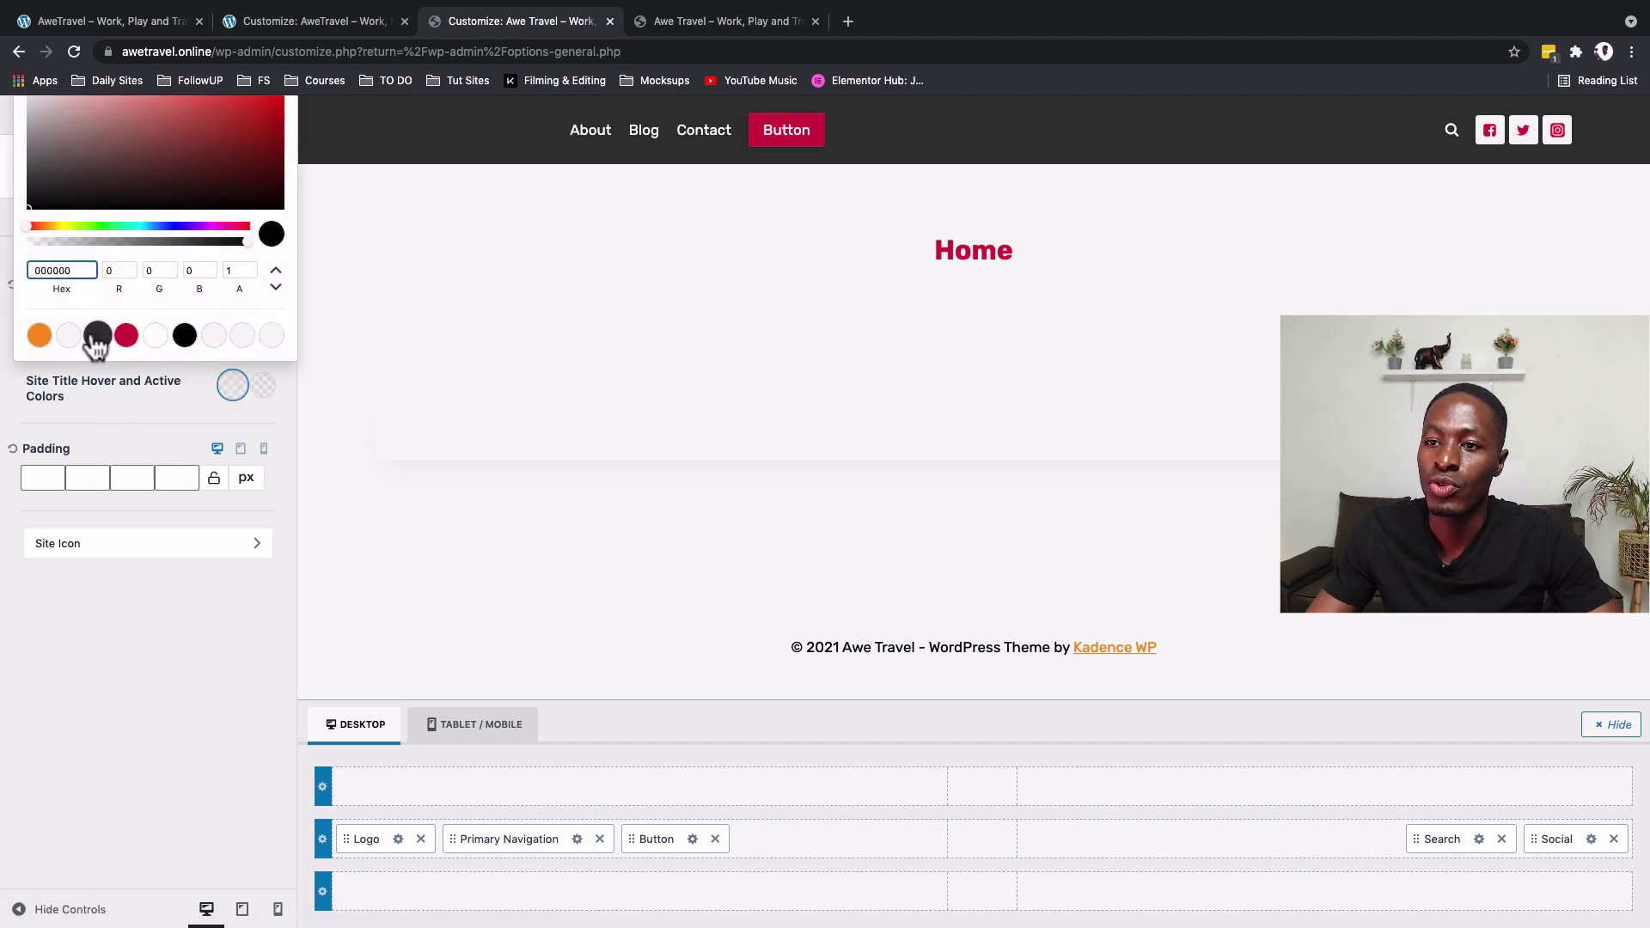
click(156, 335)
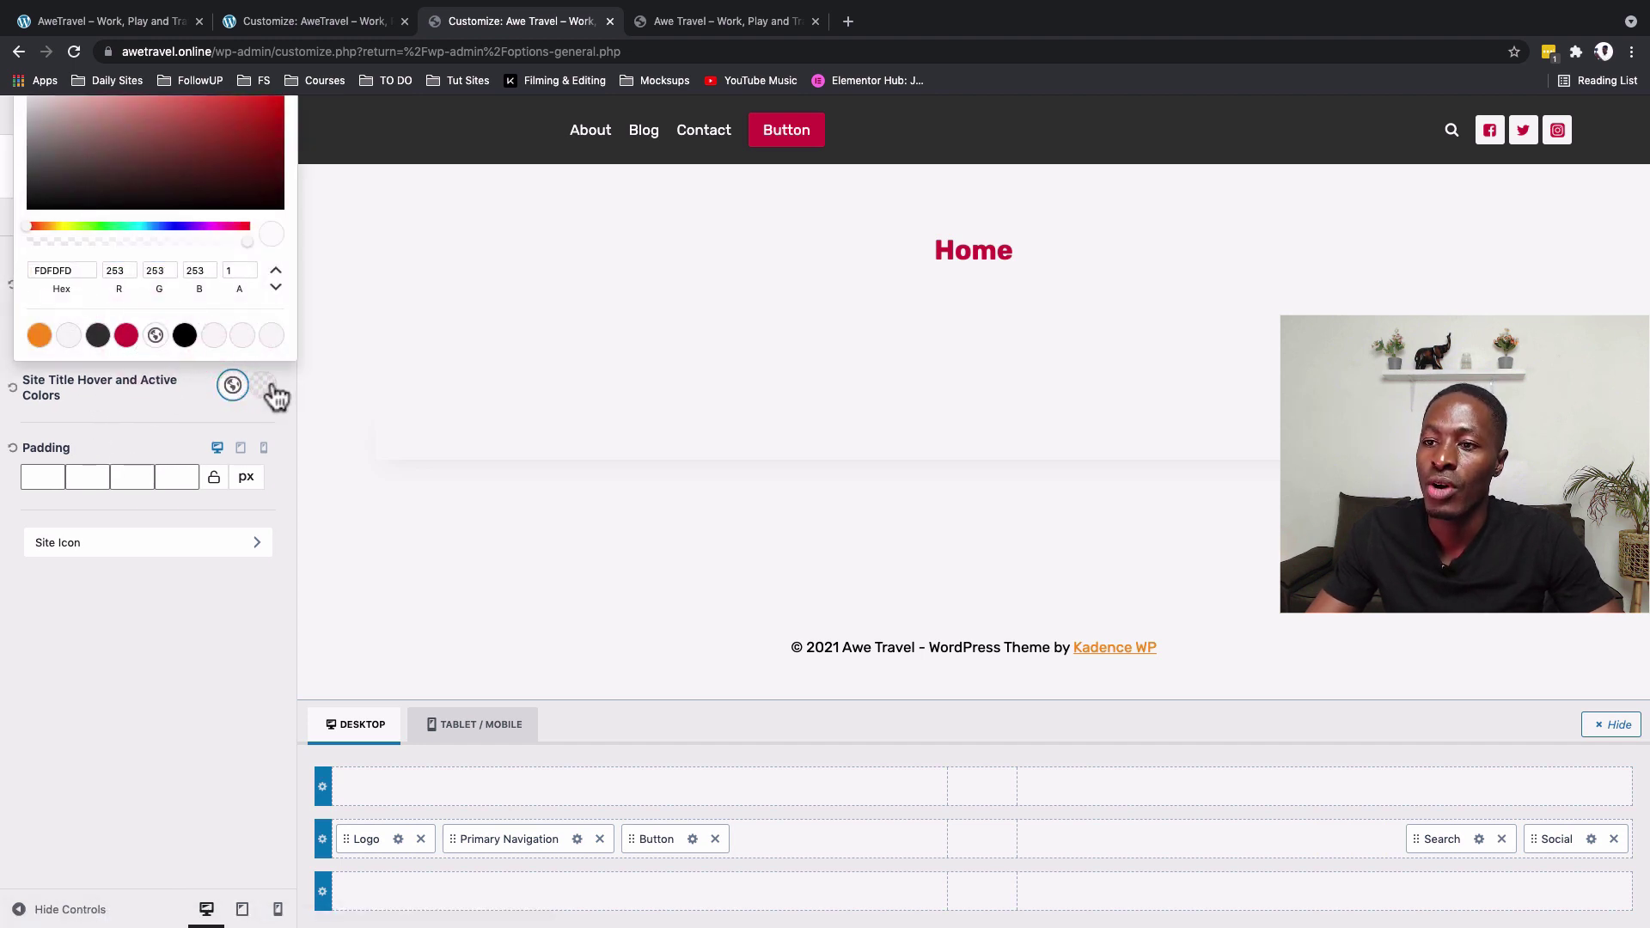
click(271, 387)
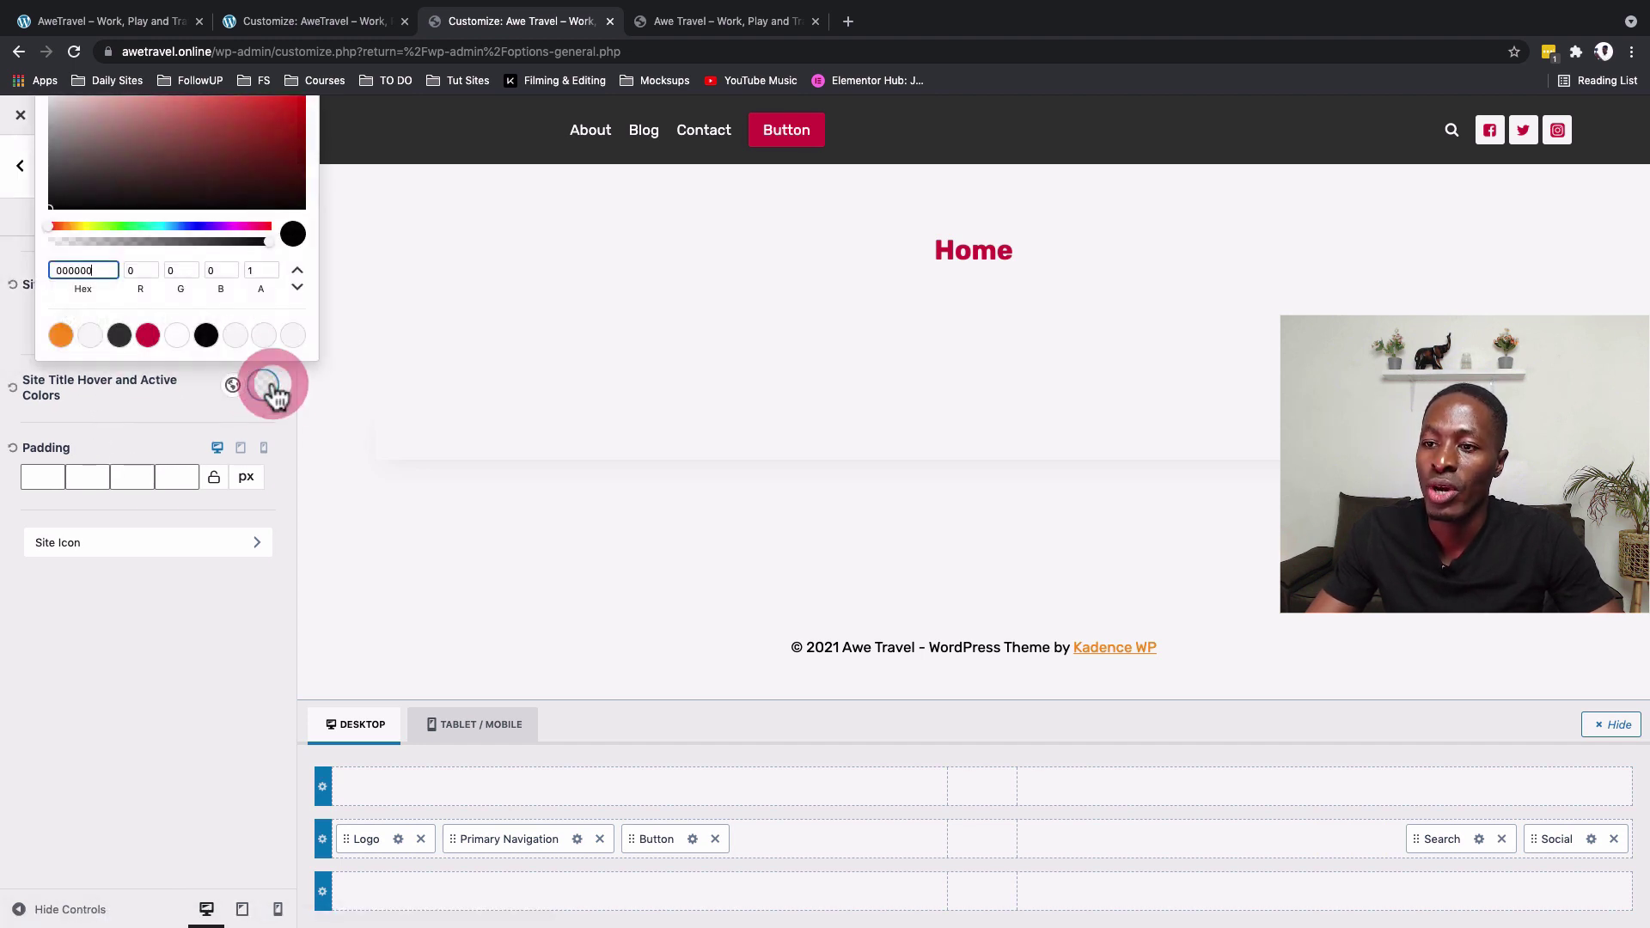
click(176, 336)
click(177, 404)
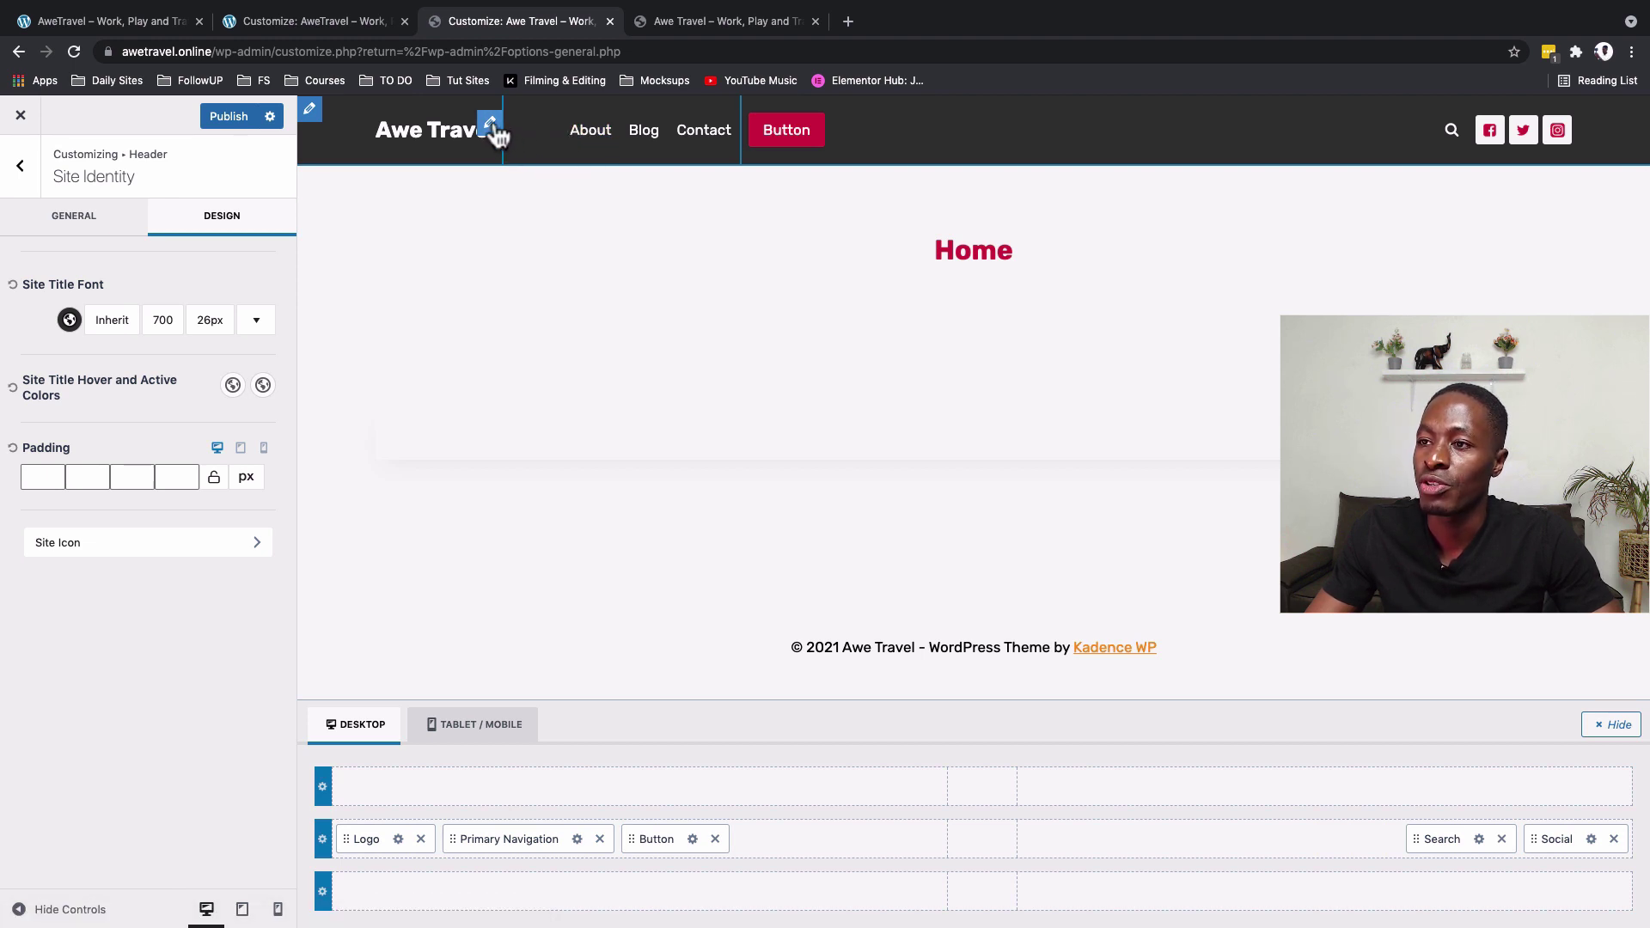
- Set the Primary Navigation's active colour to the orange palette colour and compare it with the reference site's menu
click(491, 127)
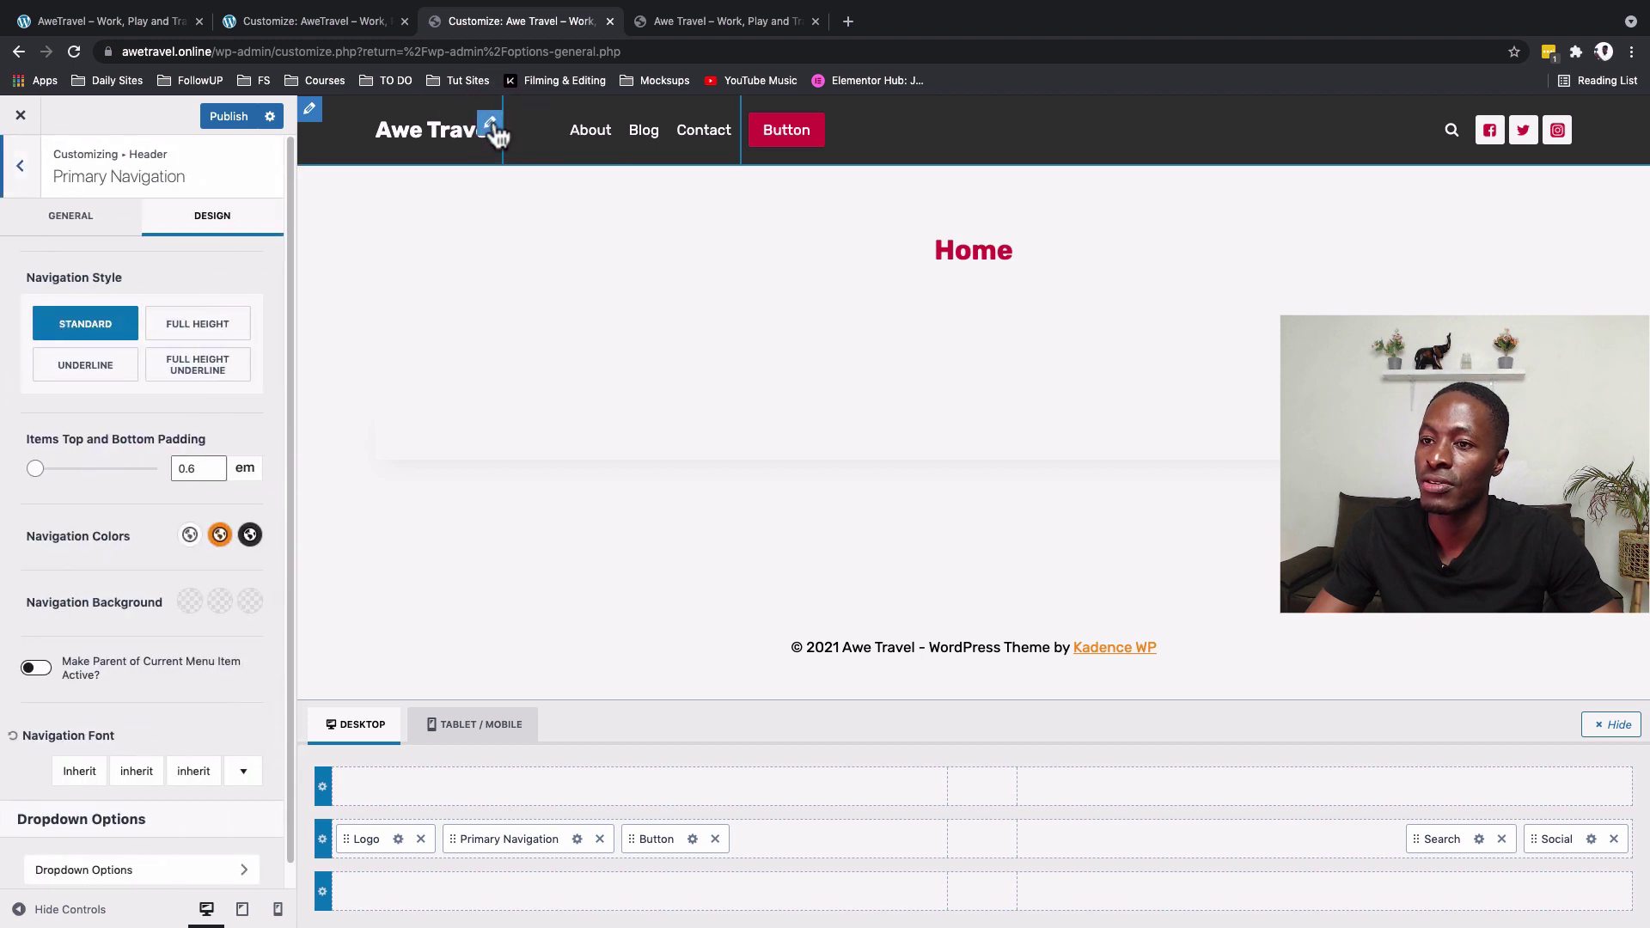
scroll(117, 487, down, 1)
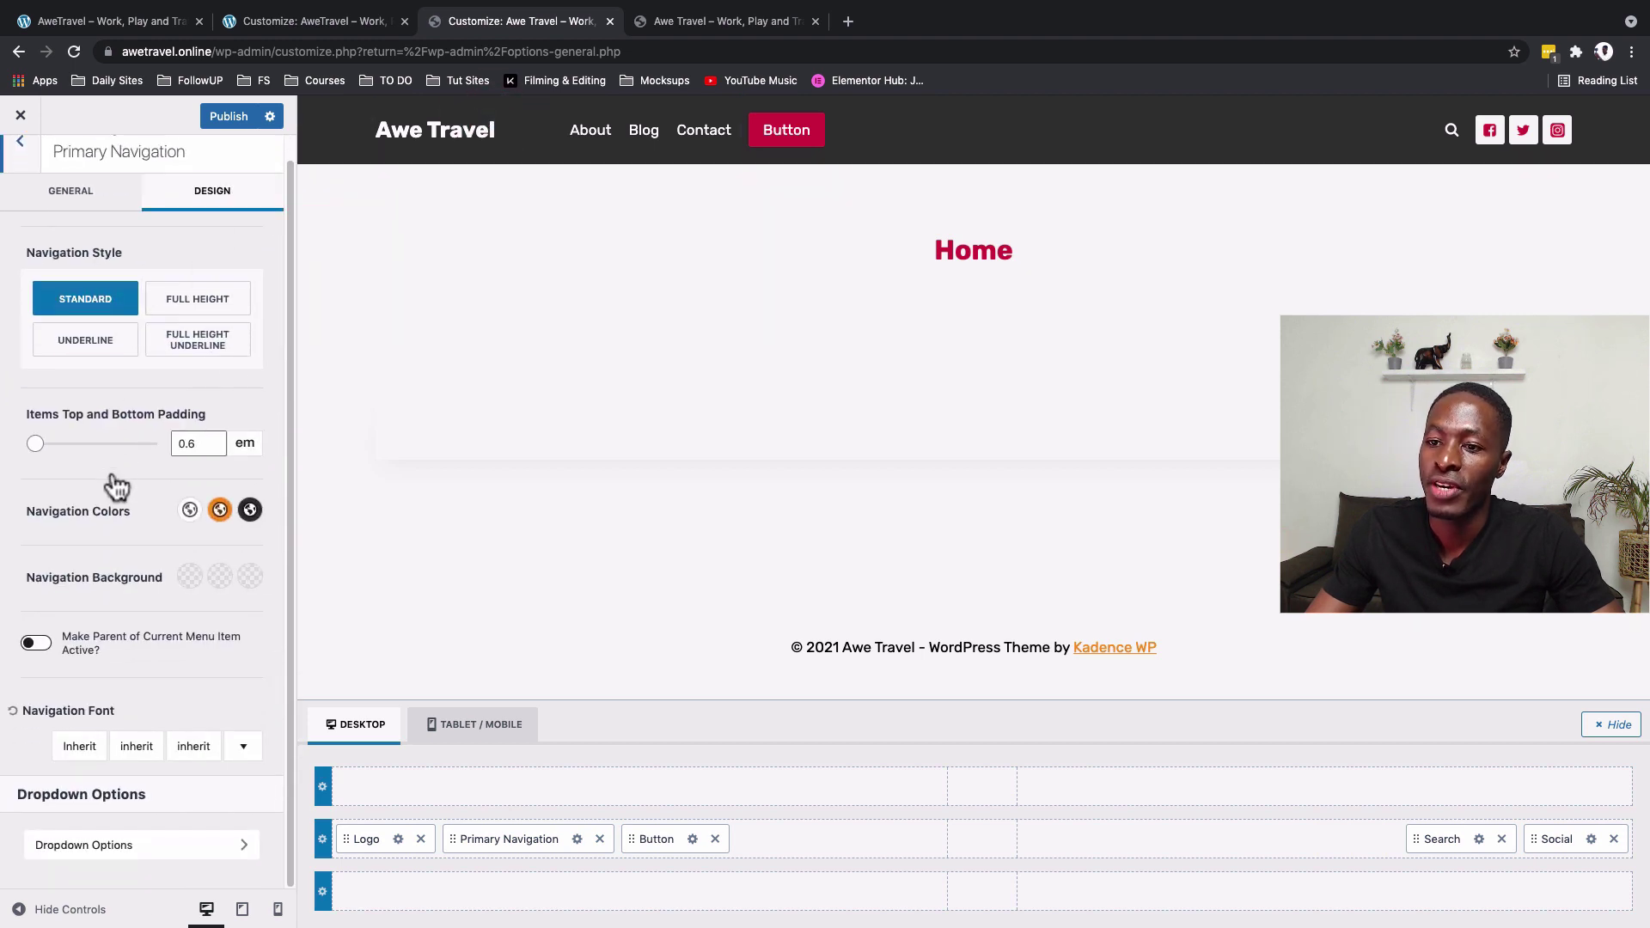
click(249, 509)
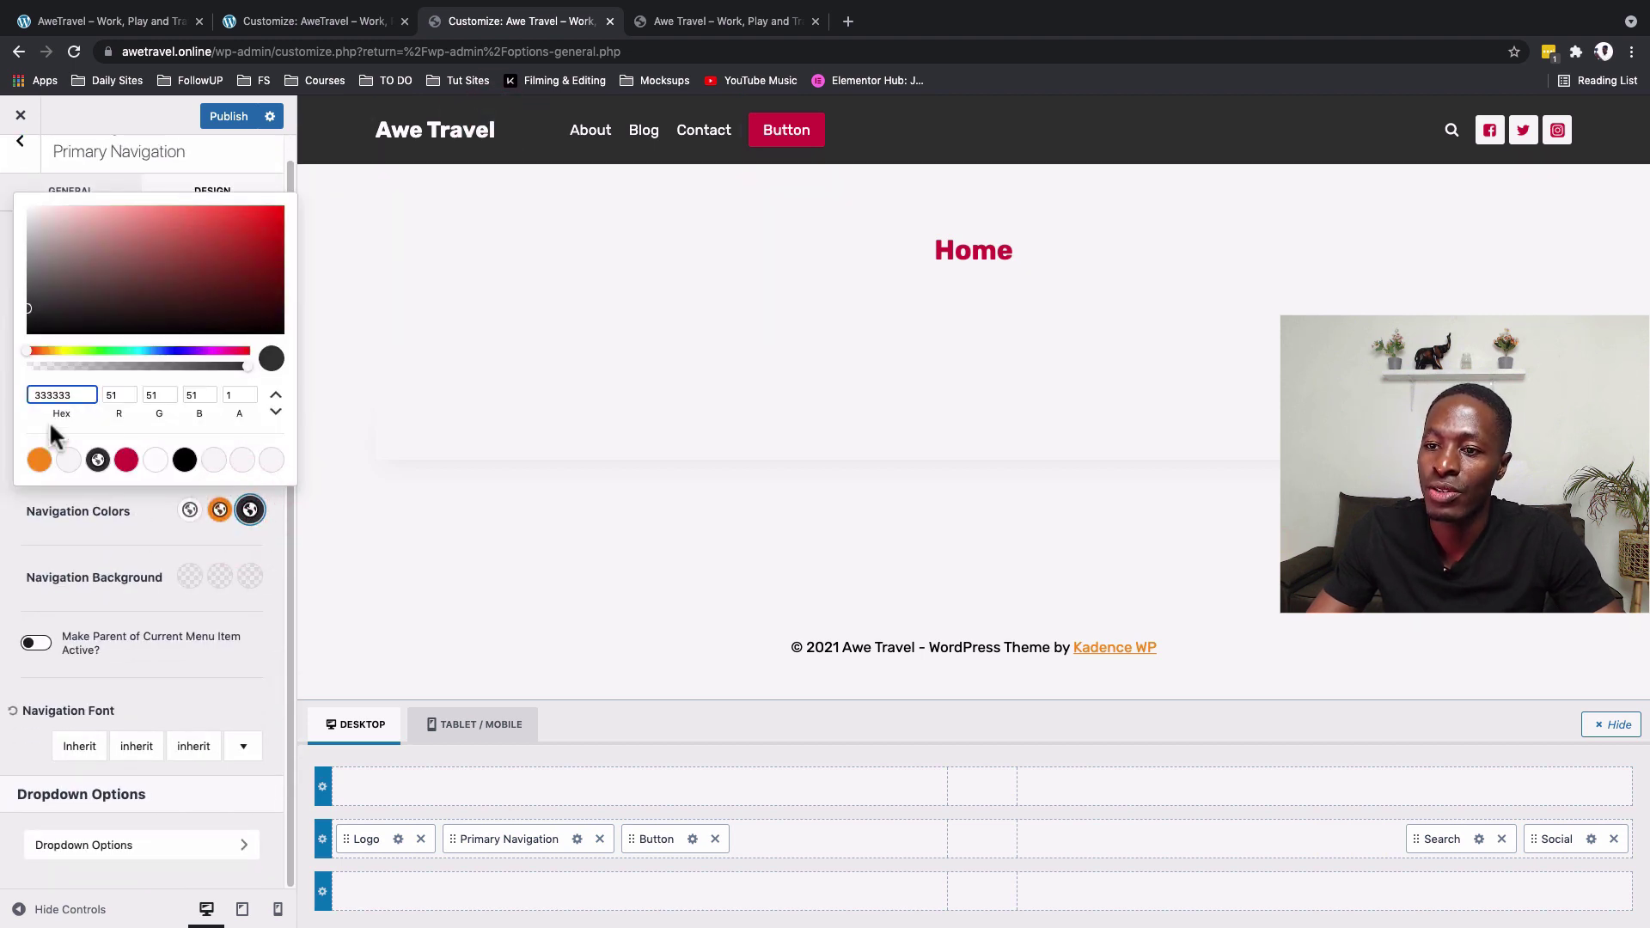
click(40, 464)
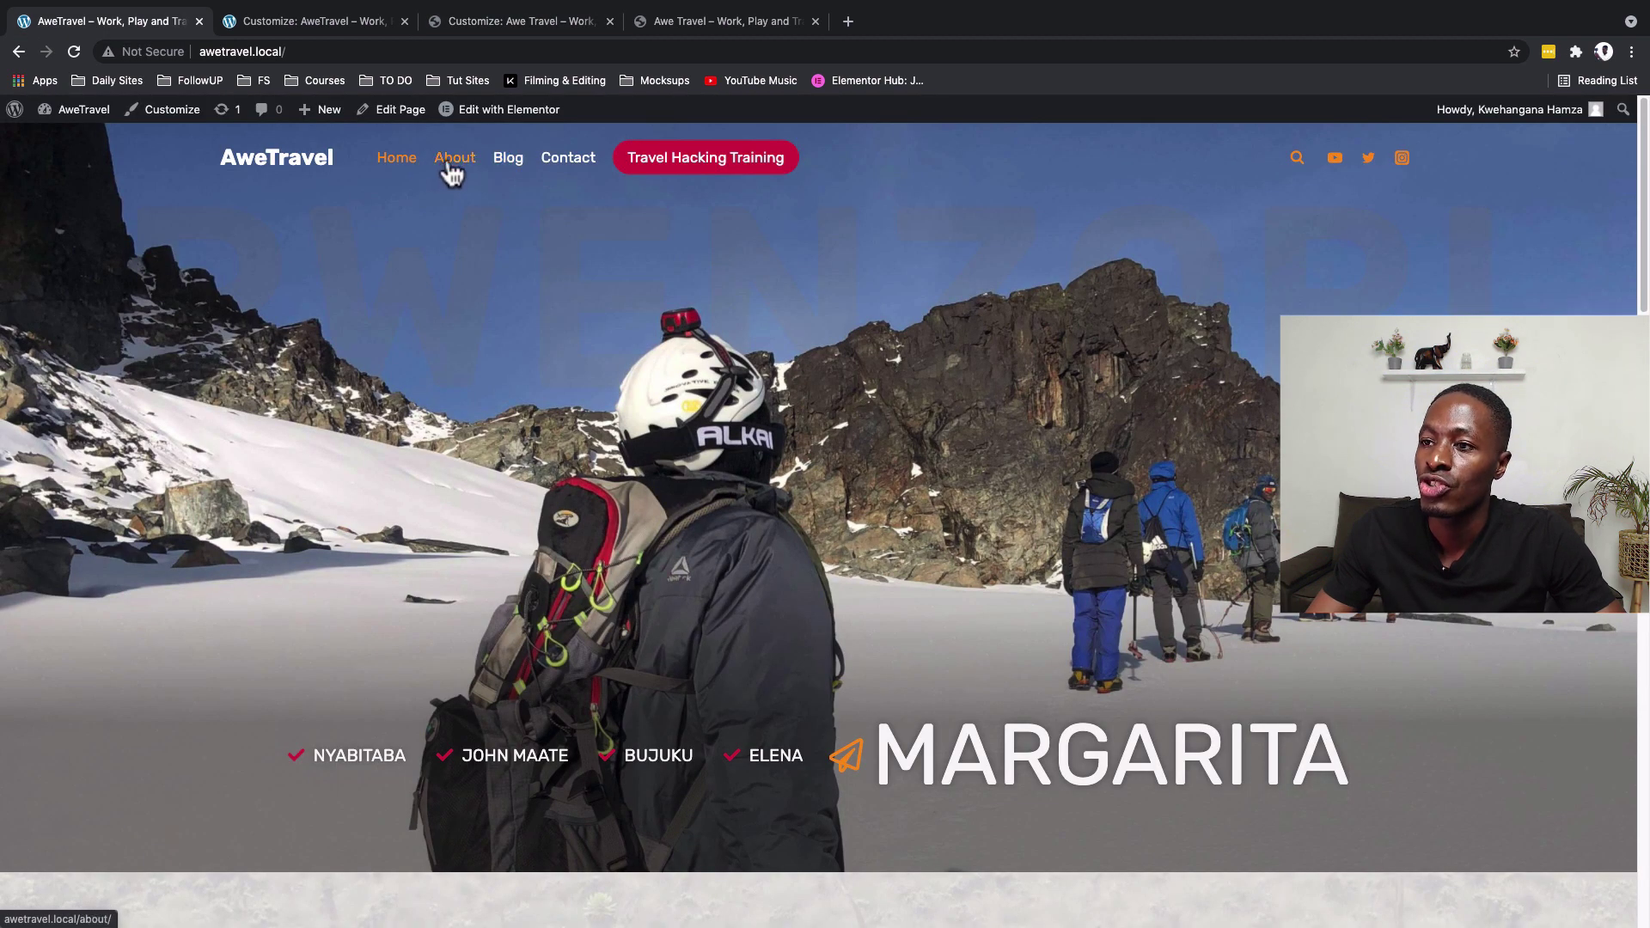
click(507, 22)
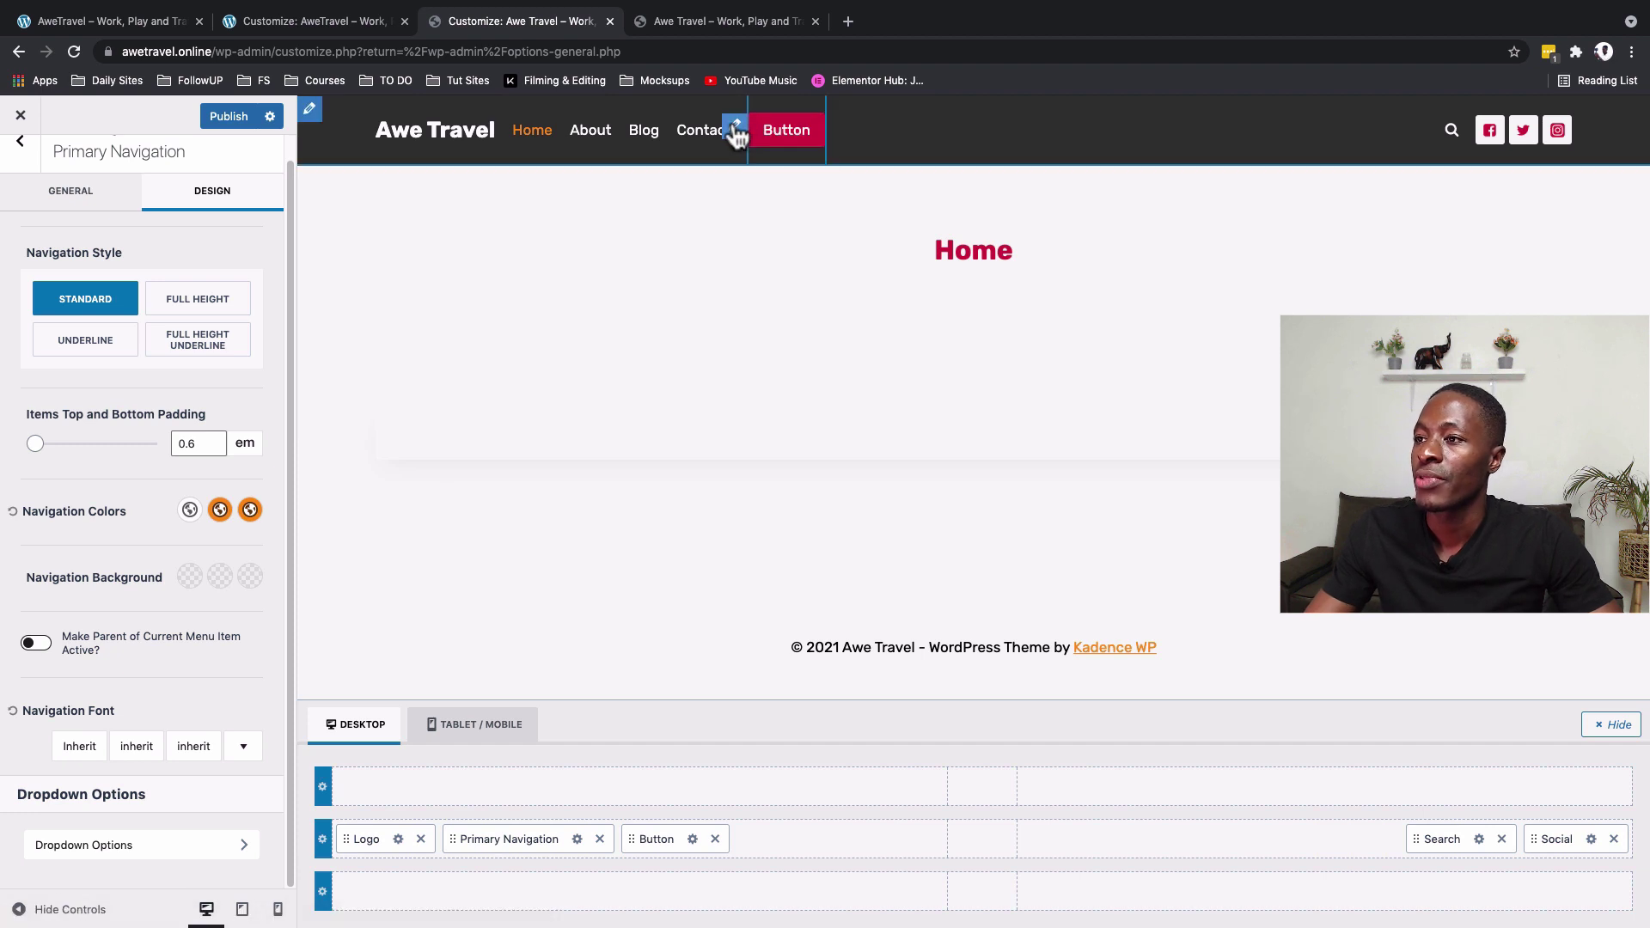
- Change the header button's label to "Travel Hacking Training"
click(734, 125)
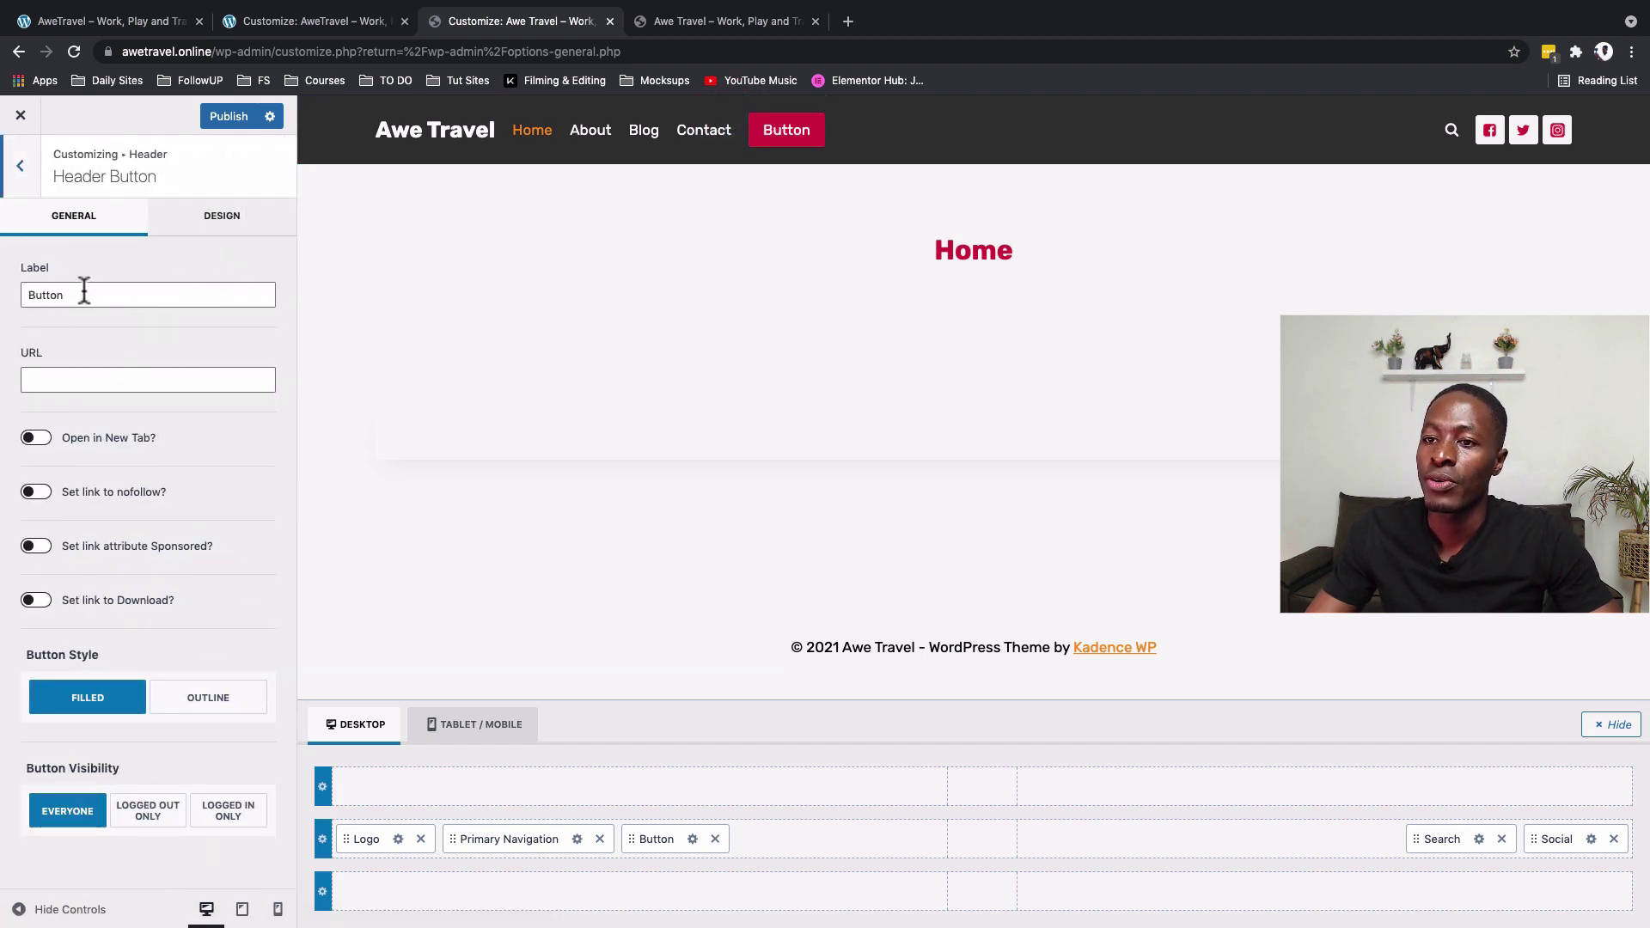
double_click(84, 294)
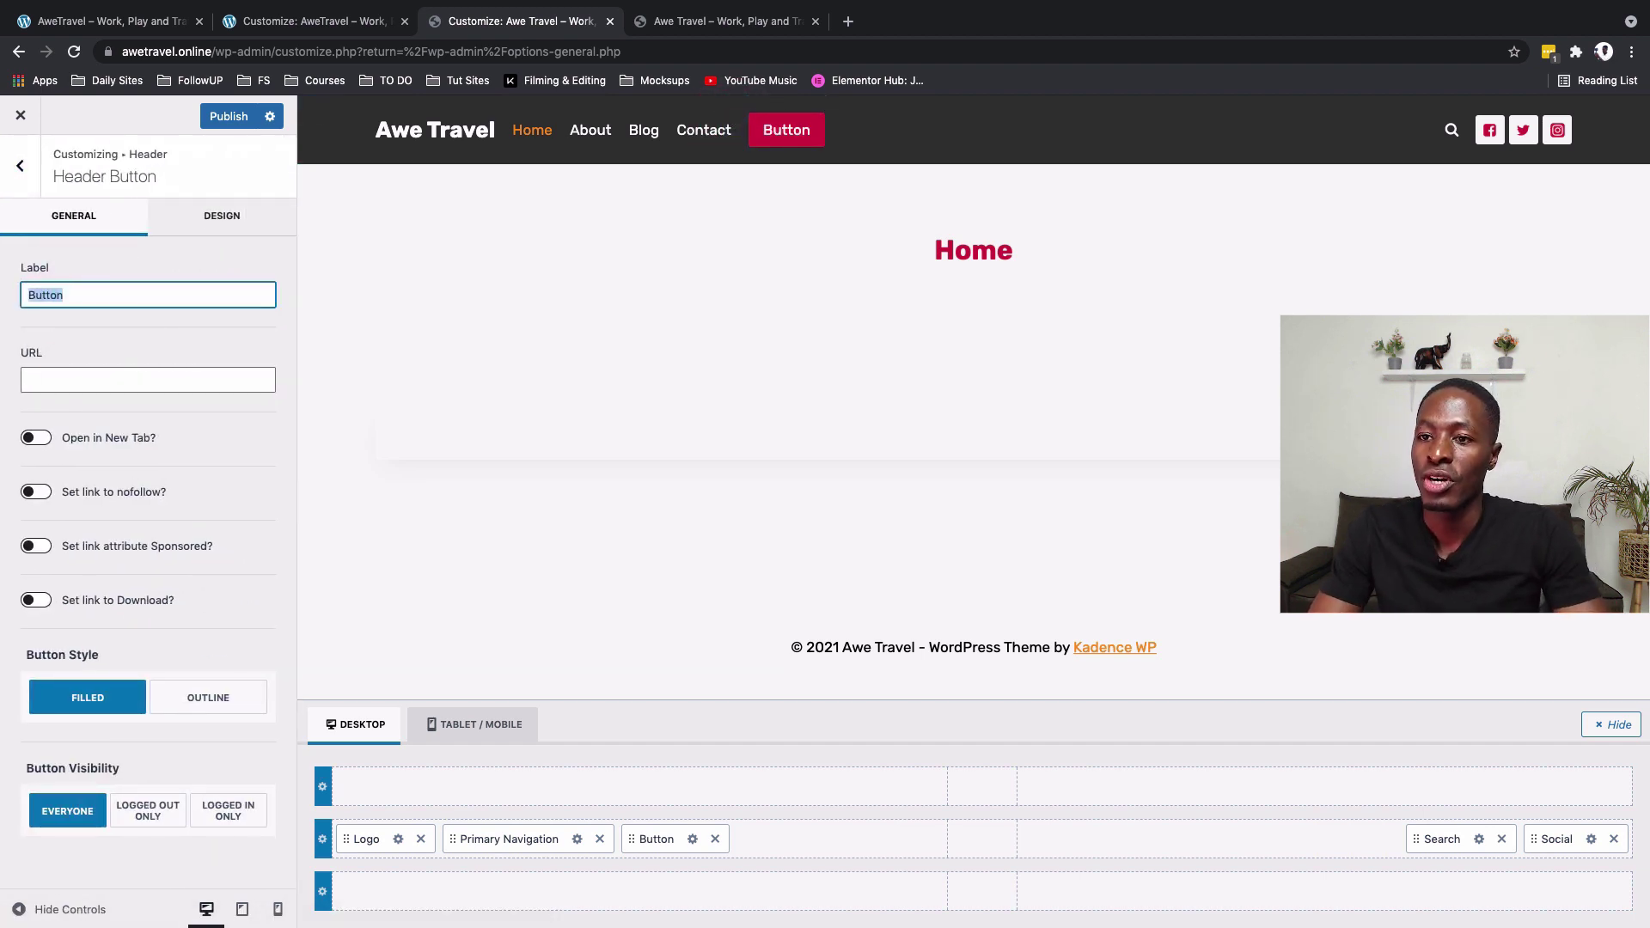
text(Travel)
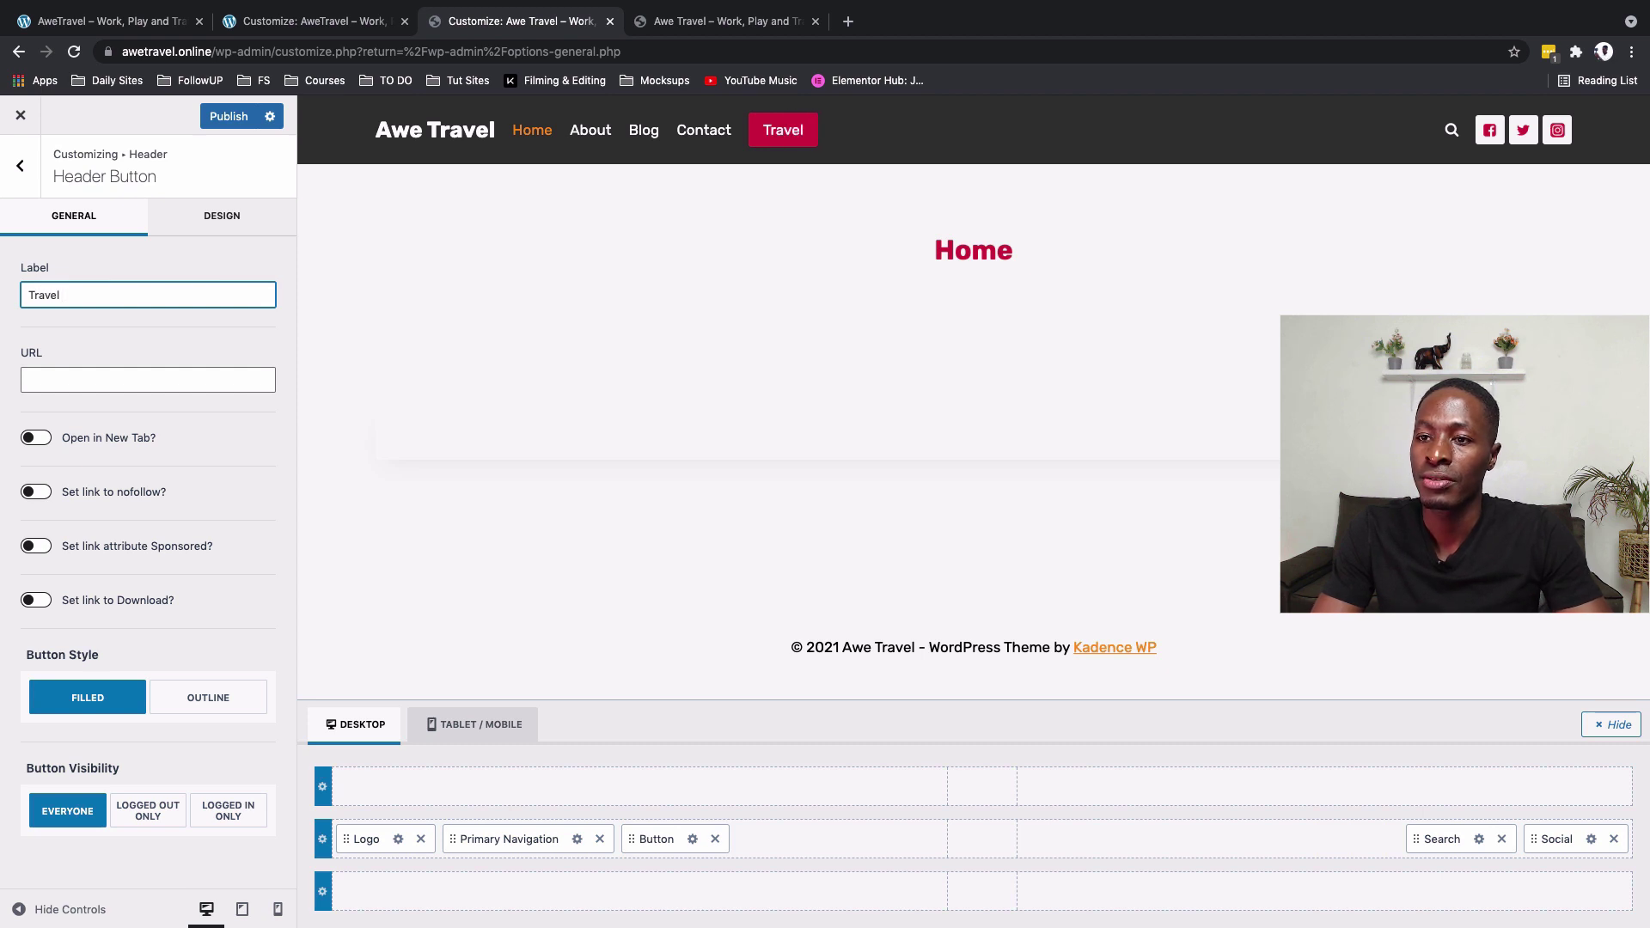
text( Hacking Training)
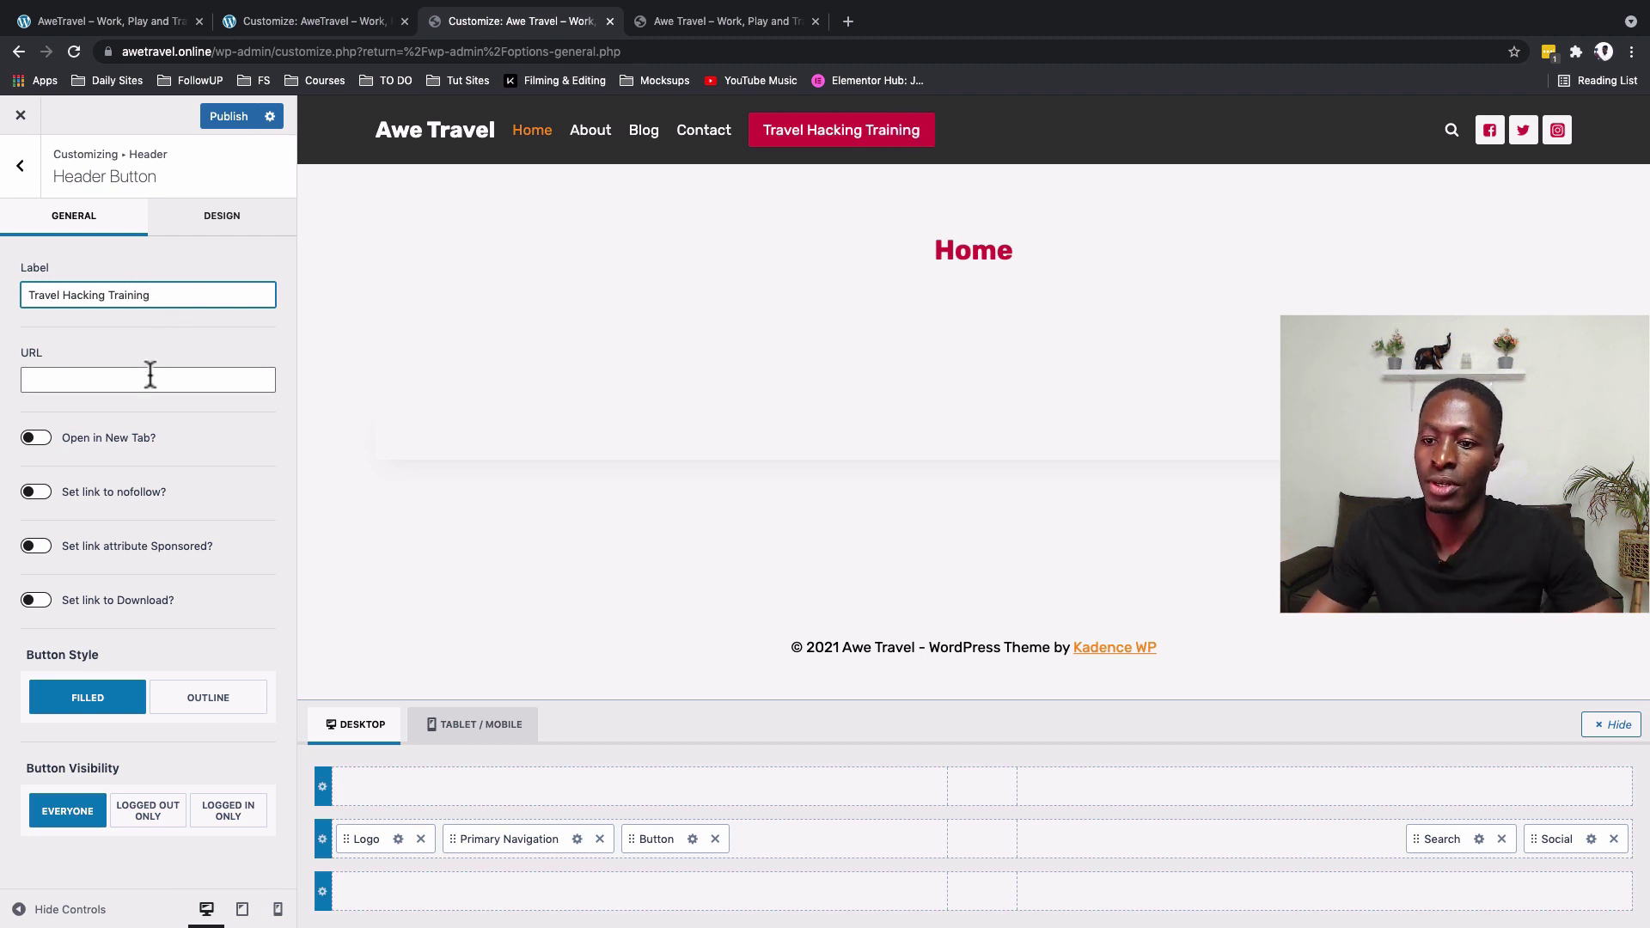
- Set the header button's border radius to 20 px and compare it with the reference site
click(735, 130)
click(230, 215)
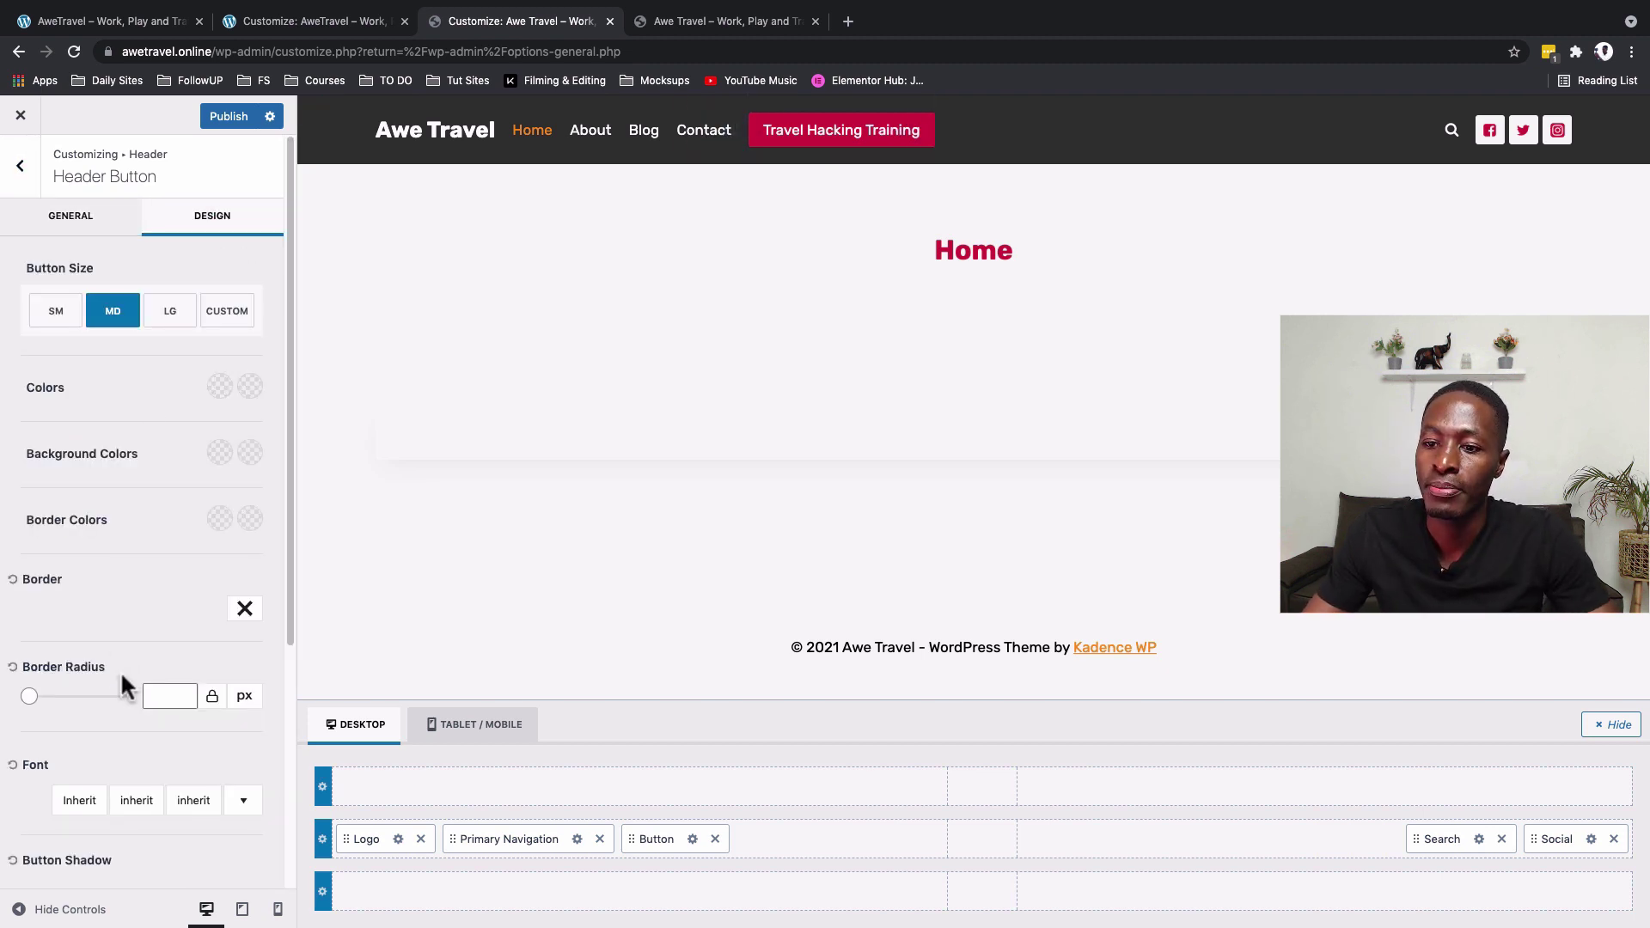
click(149, 700)
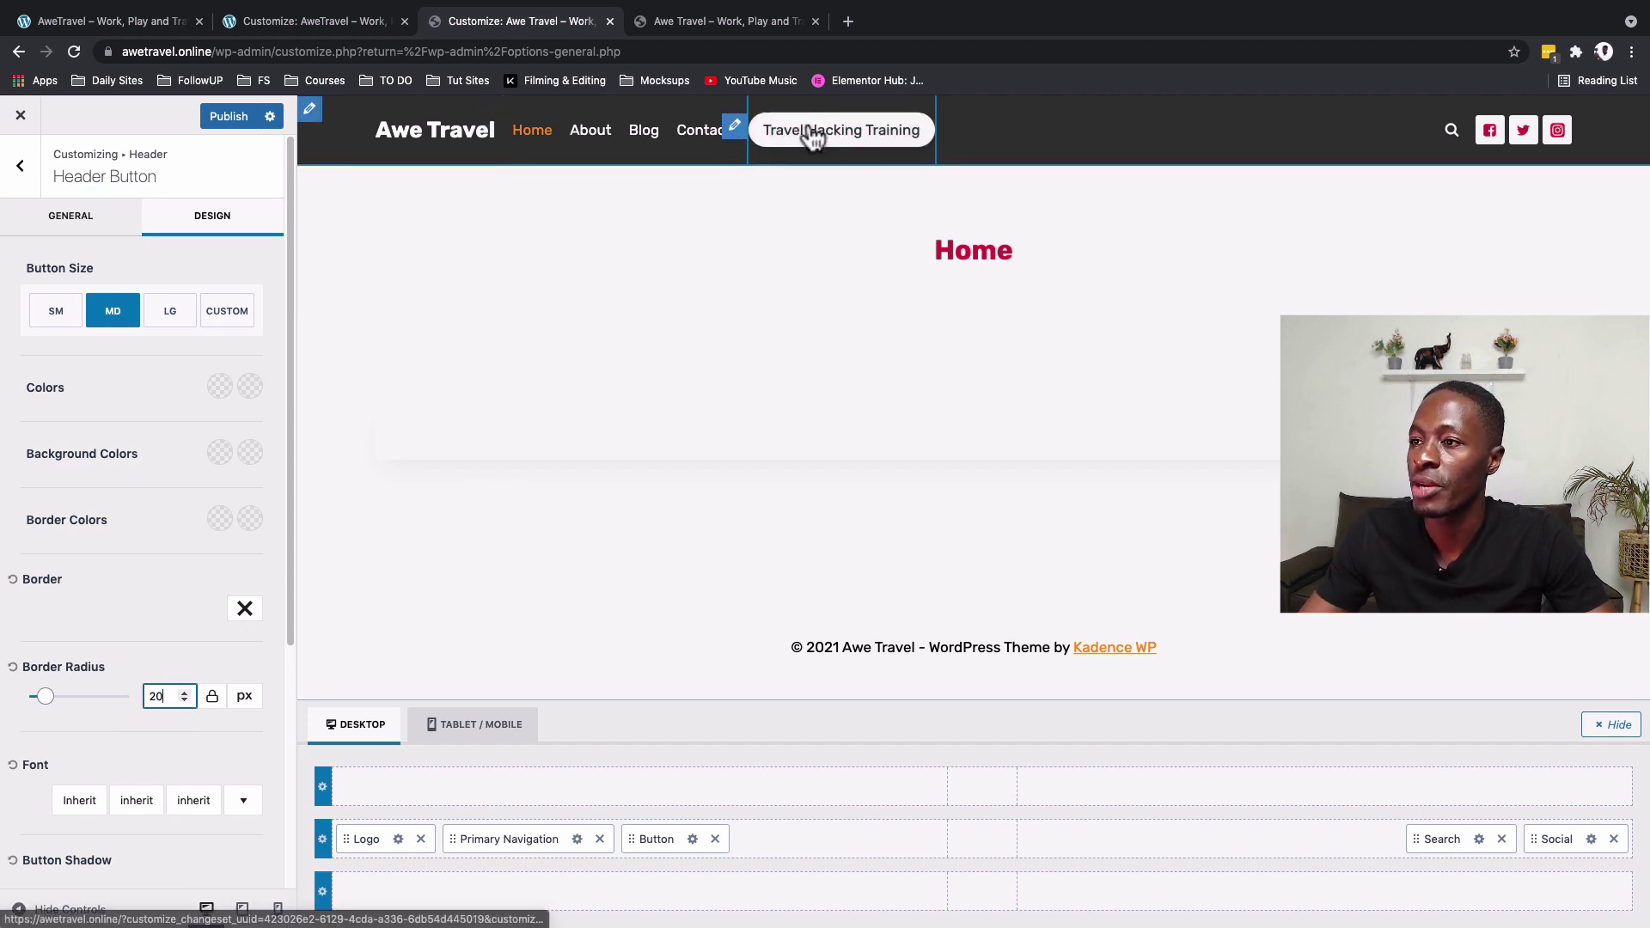
click(108, 21)
click(473, 20)
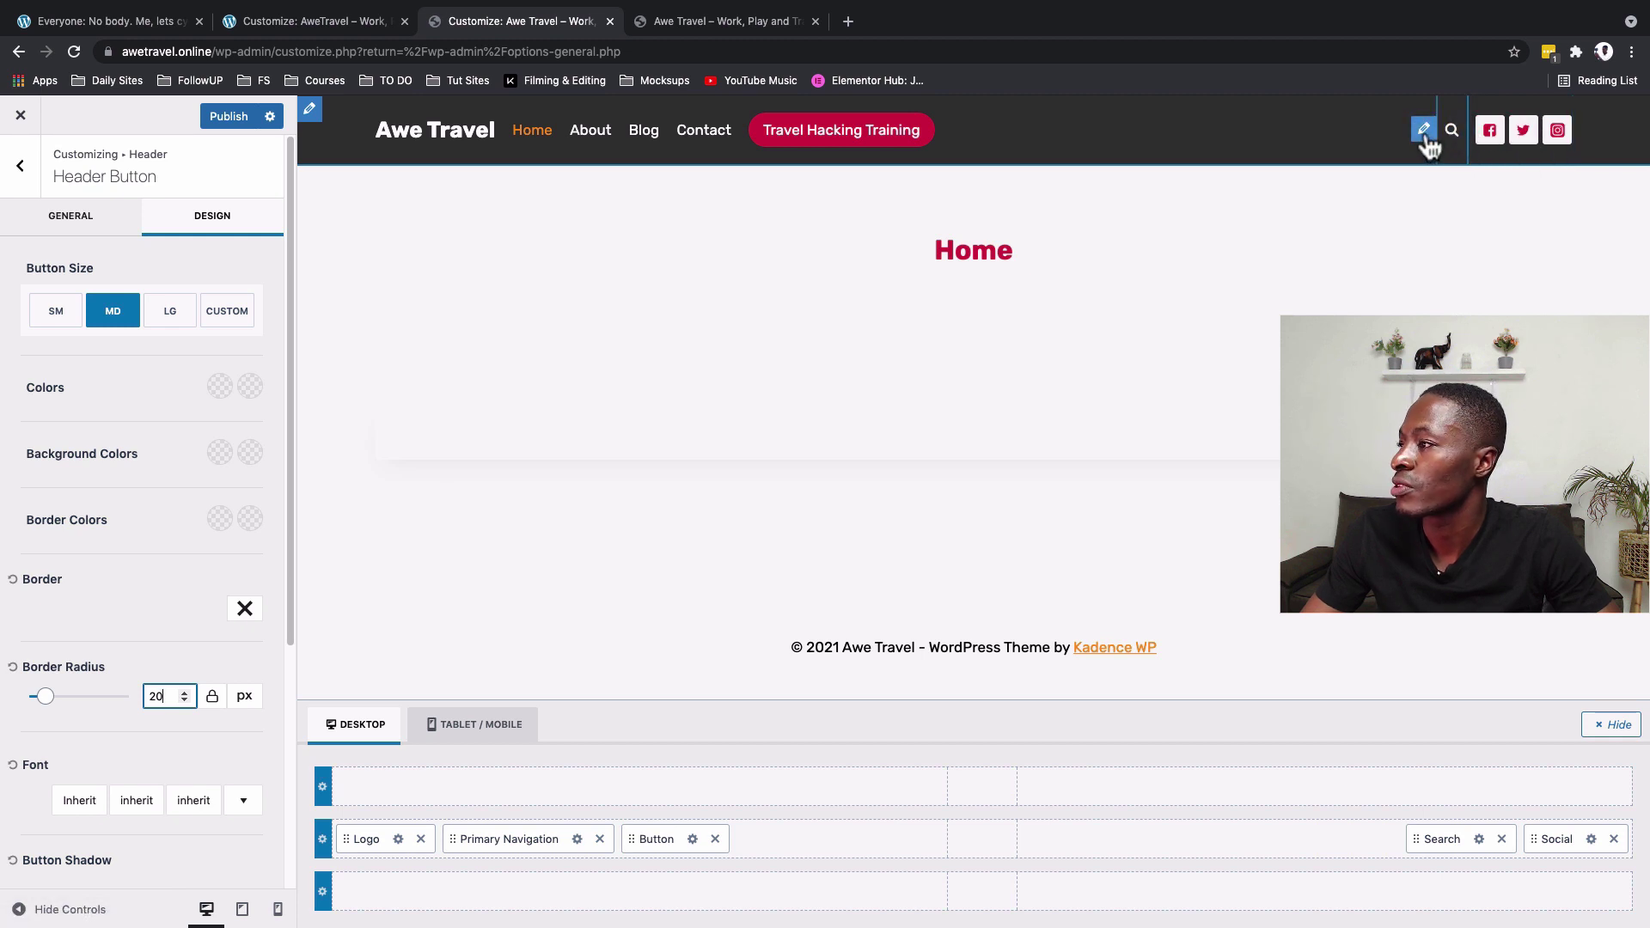
- Set the header search icon's hover colour to the crimson palette colour
click(1424, 130)
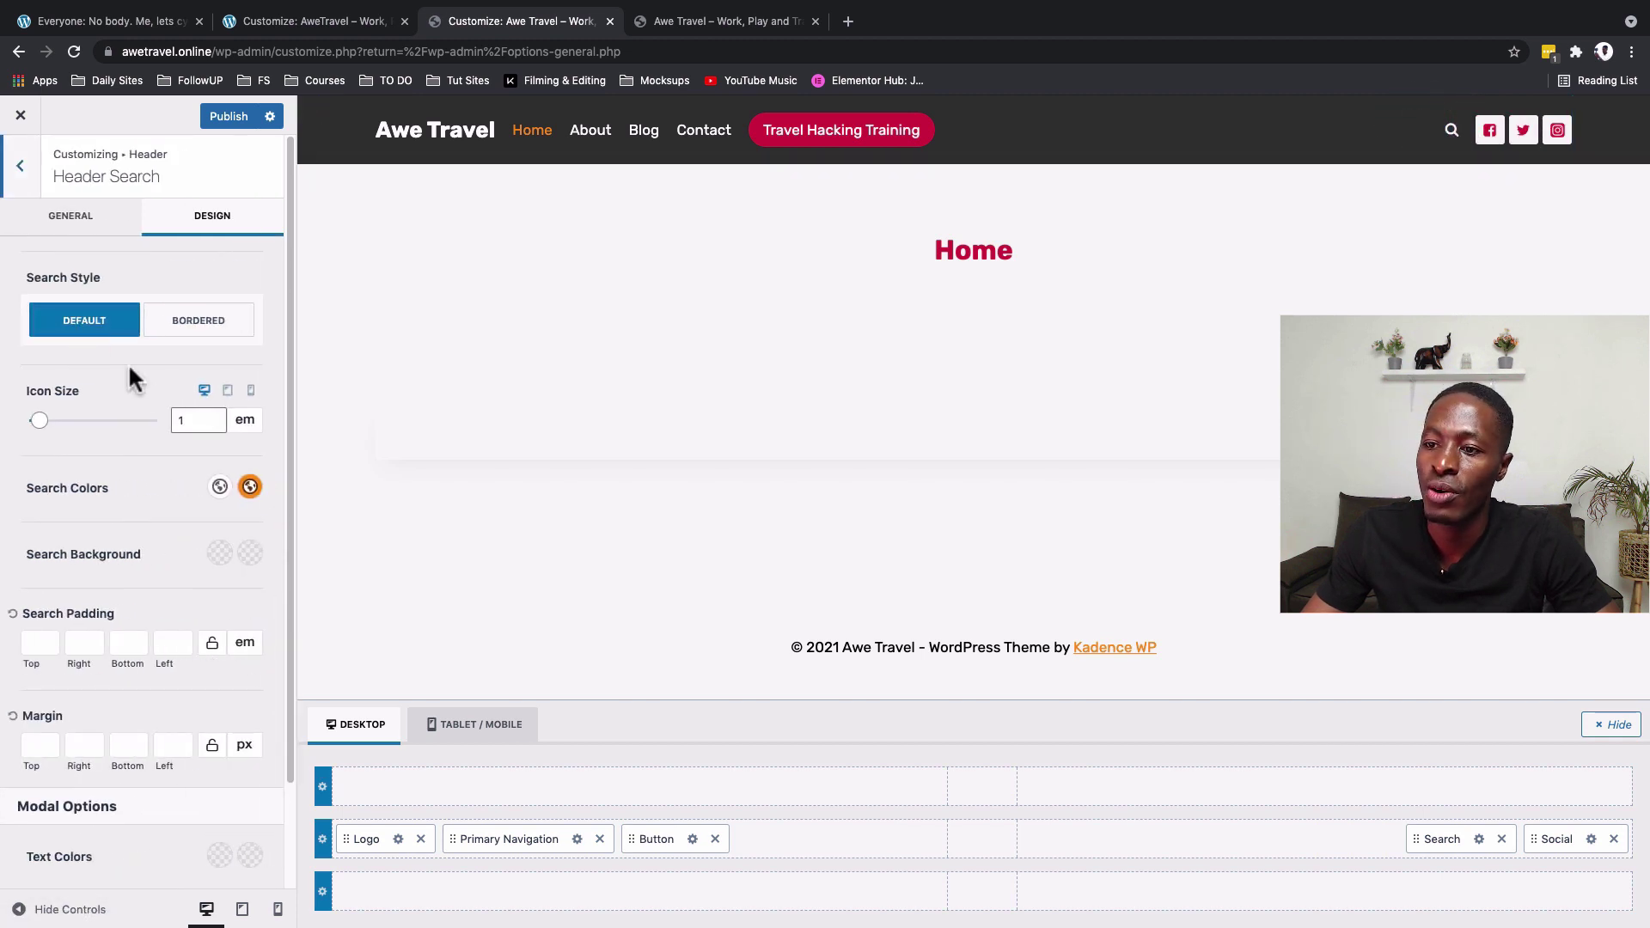
click(249, 488)
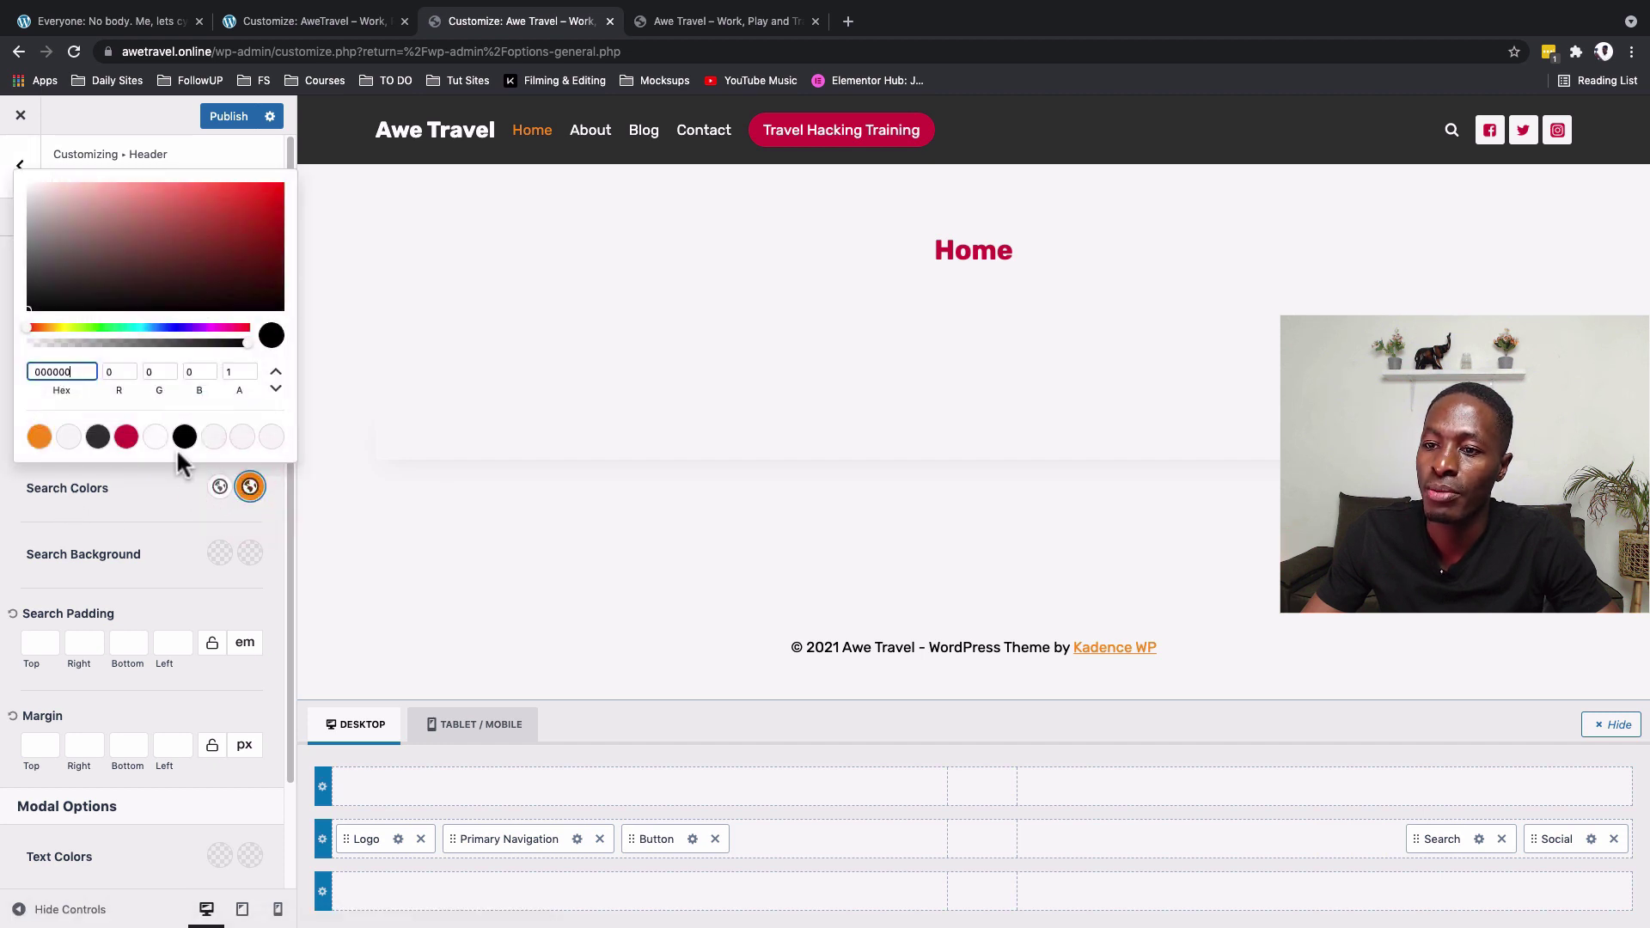
click(126, 439)
click(249, 488)
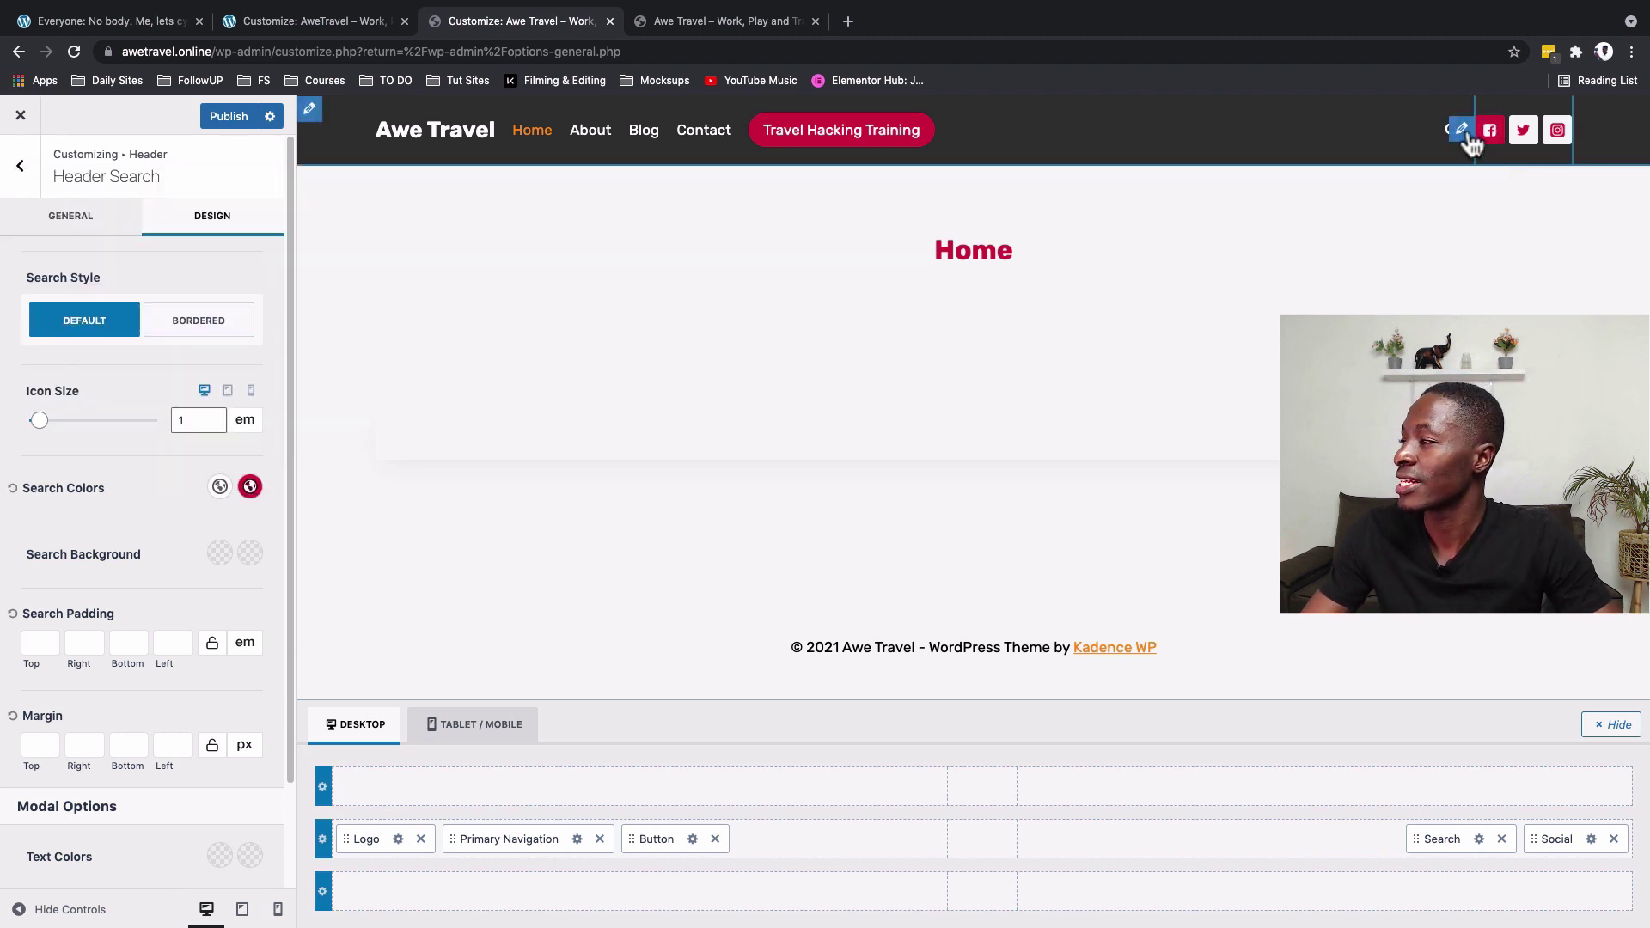
- Switch the header social icons to the Outline style
click(1464, 129)
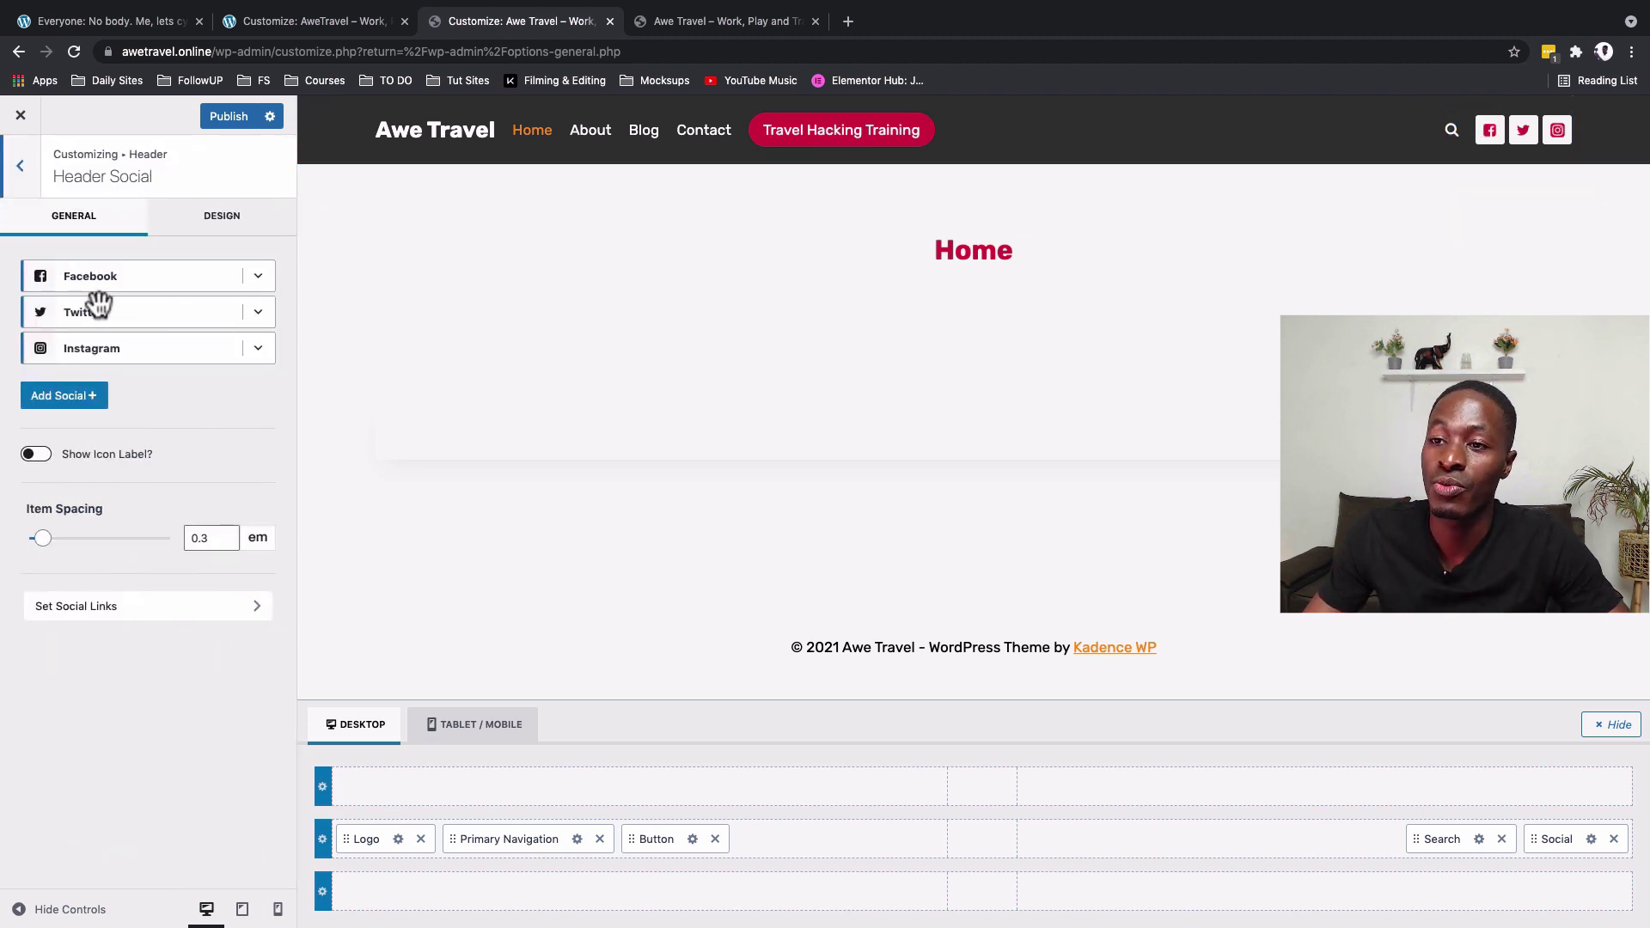
click(218, 231)
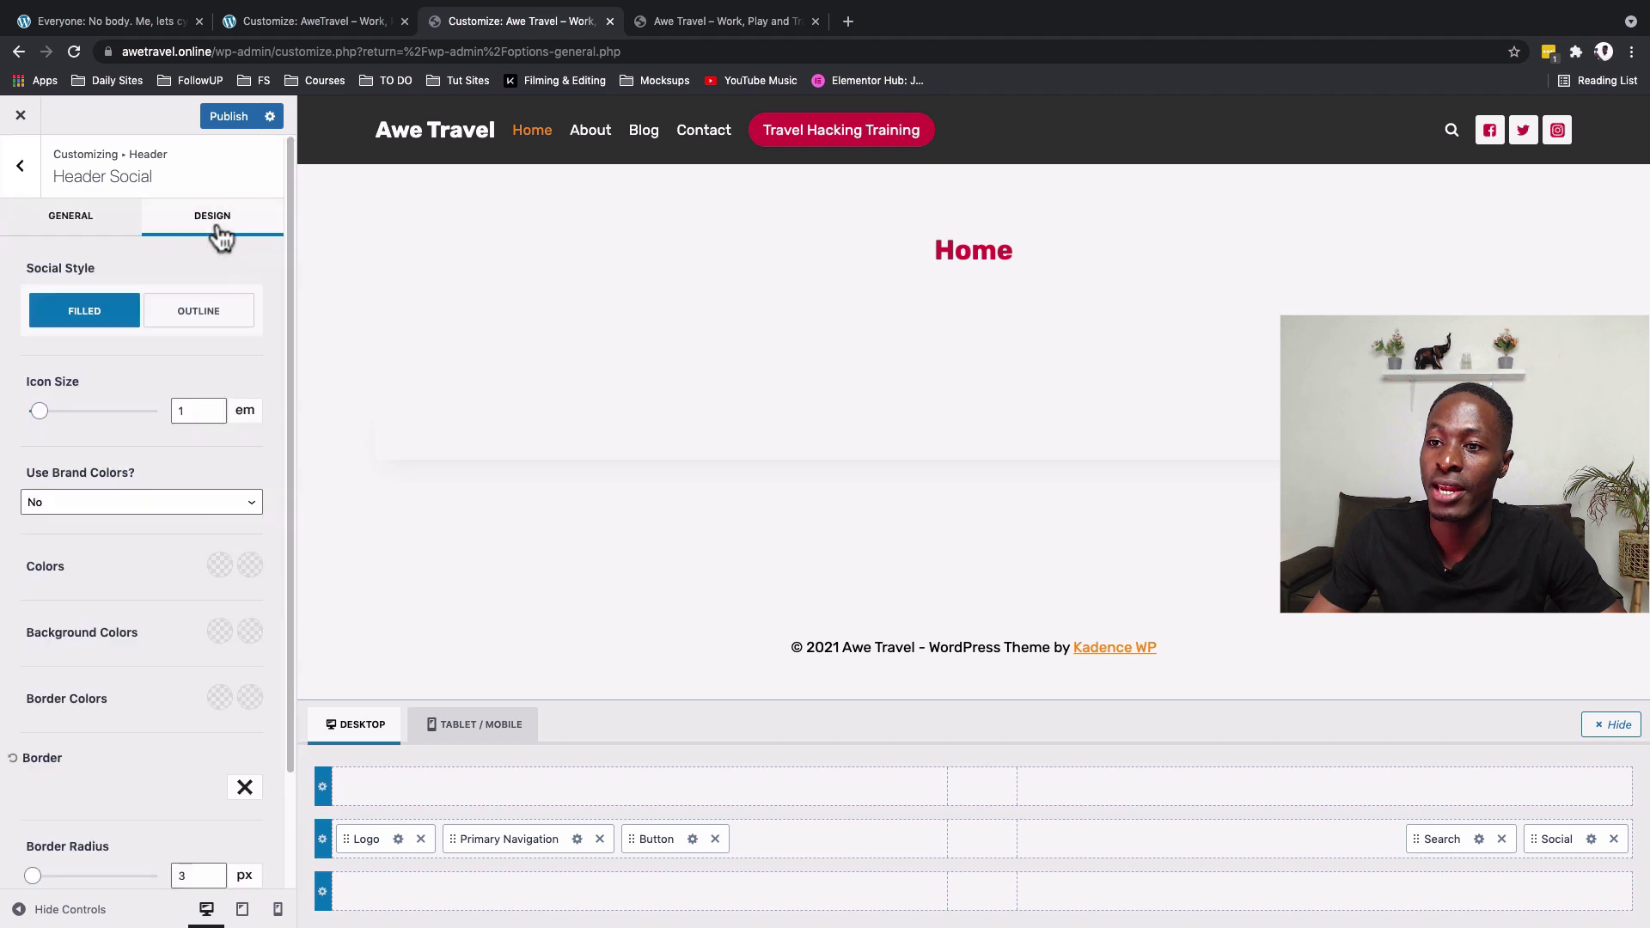
click(202, 311)
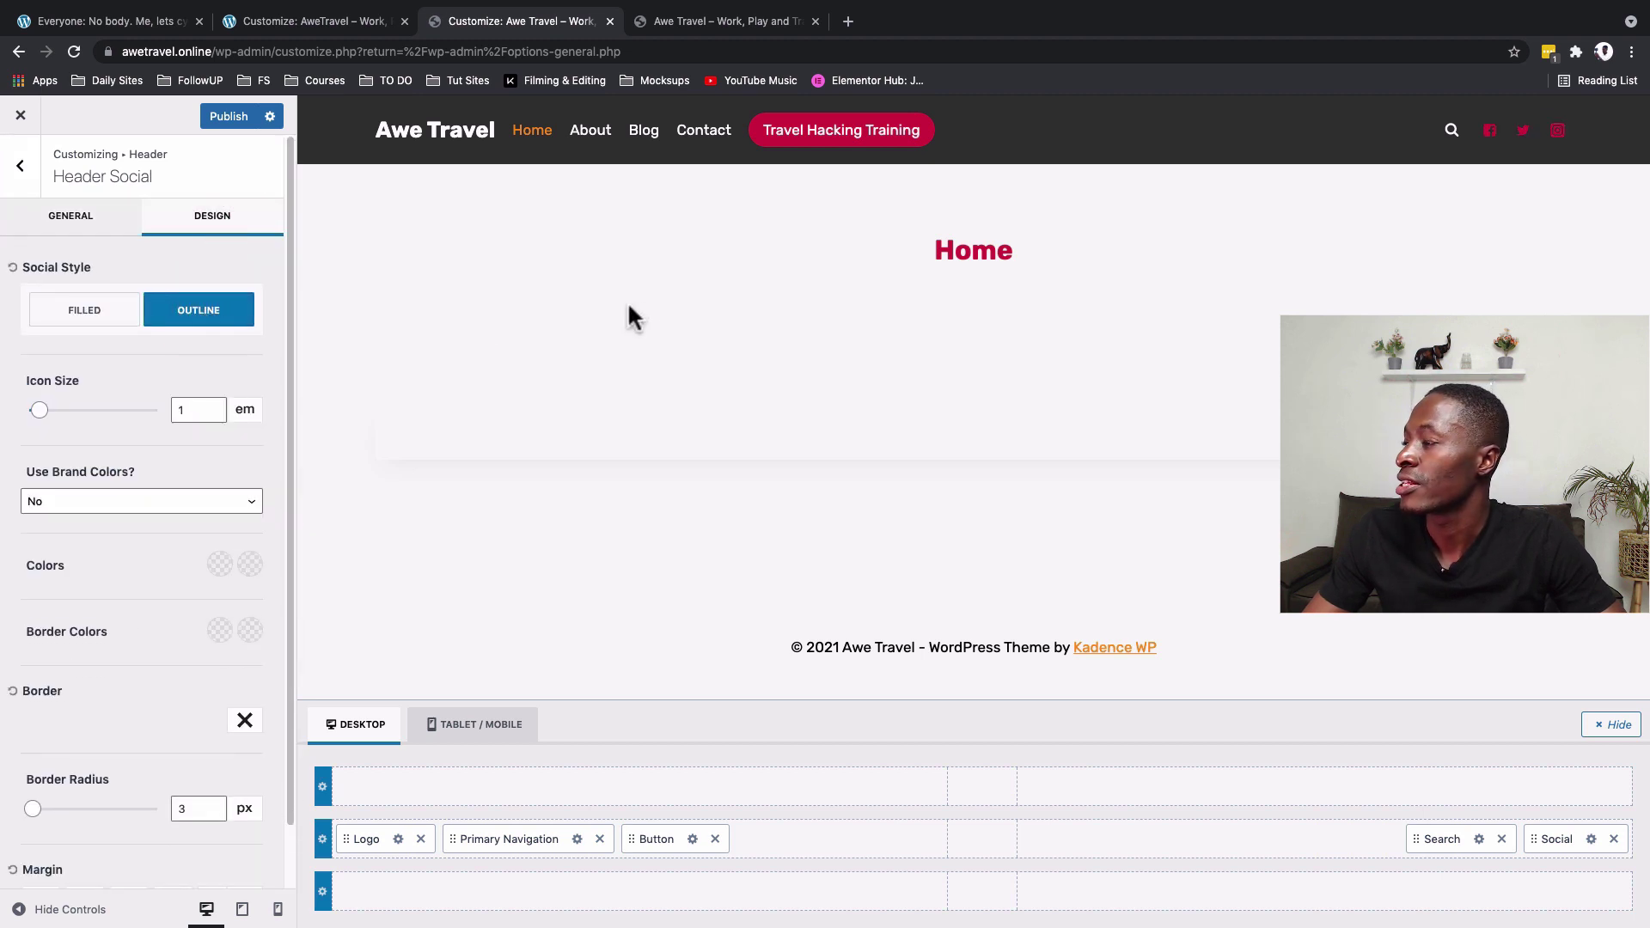
- Set the social icons' initial colour to palette orange and hover colour to palette crimson, and publish the header changes
scroll(219, 513, down, 2)
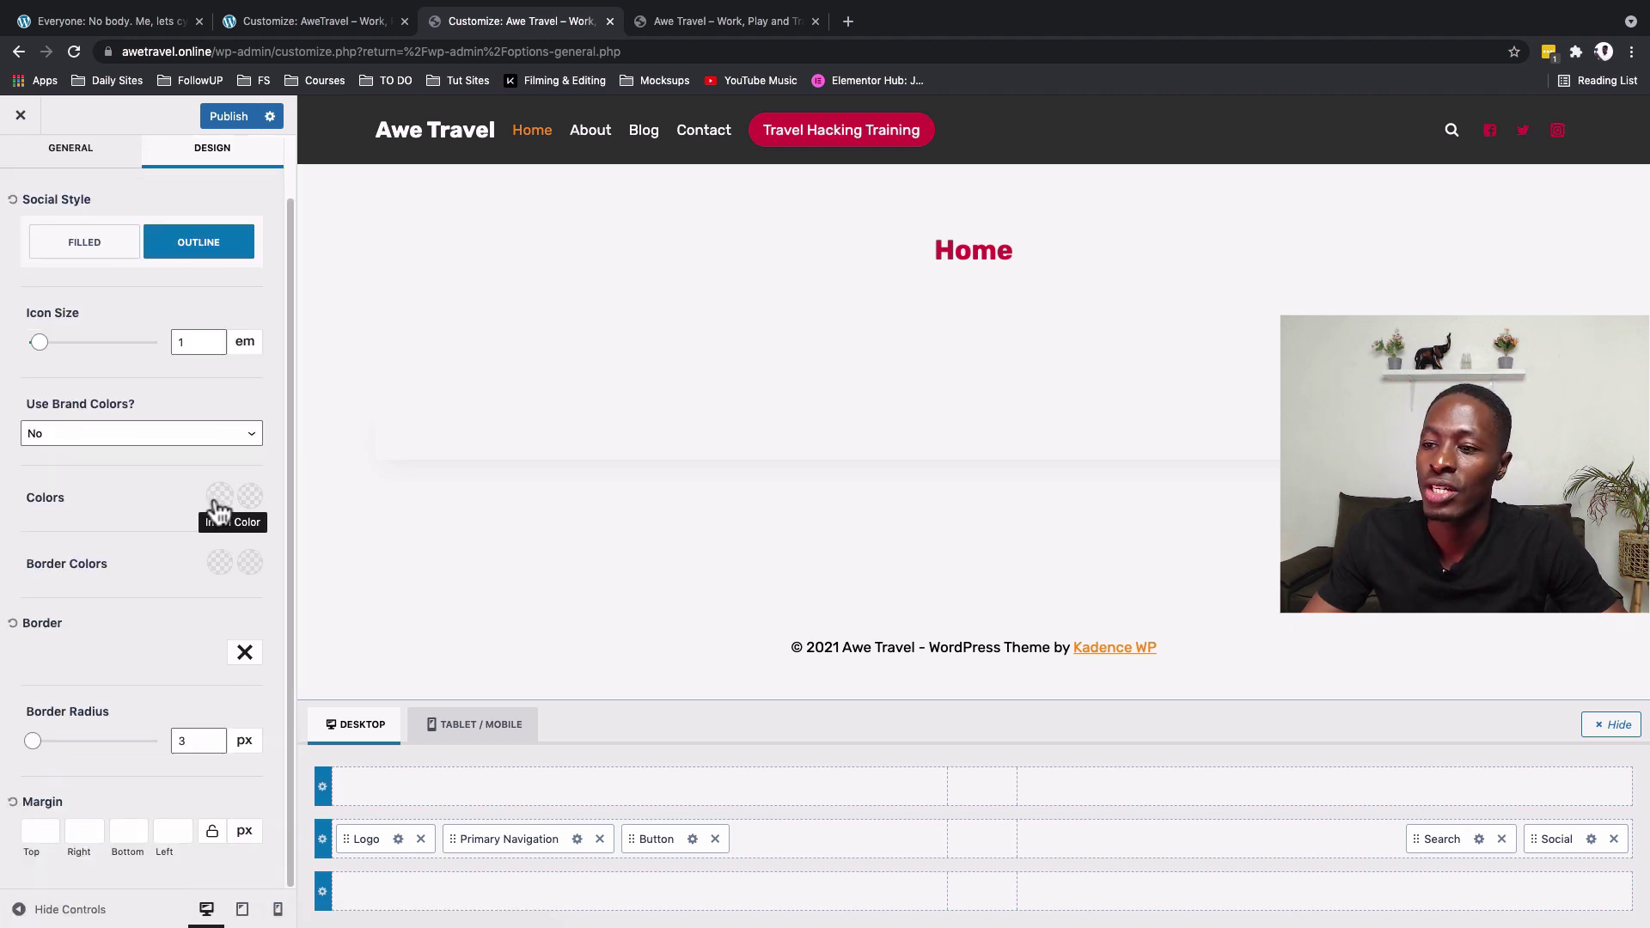
click(219, 507)
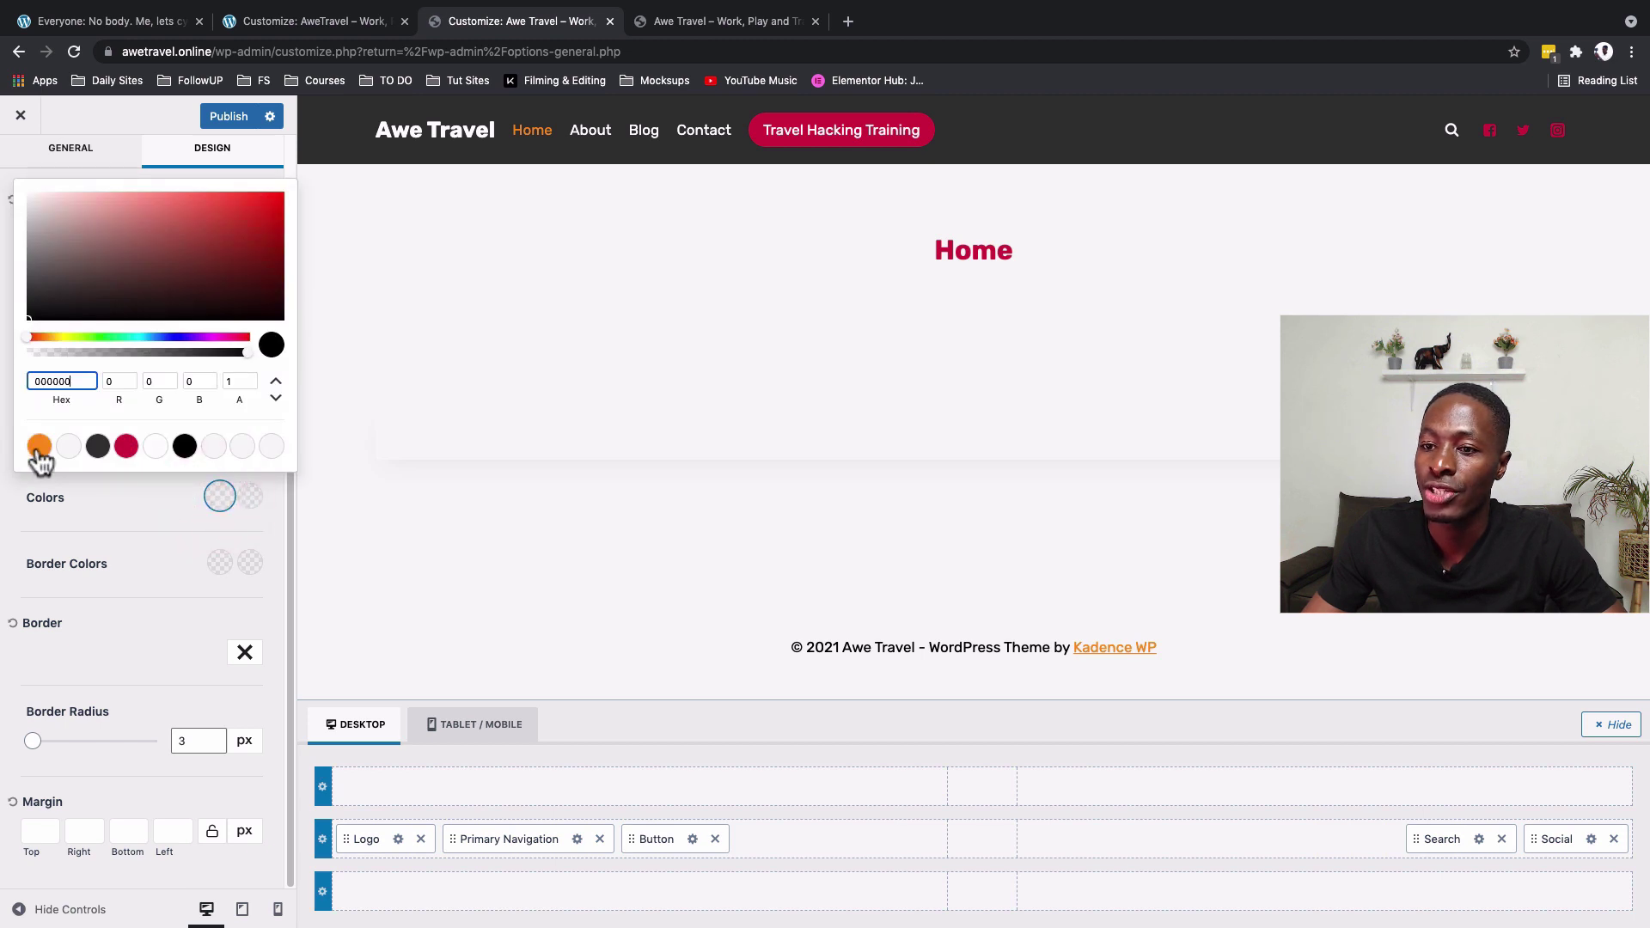
click(39, 447)
click(144, 518)
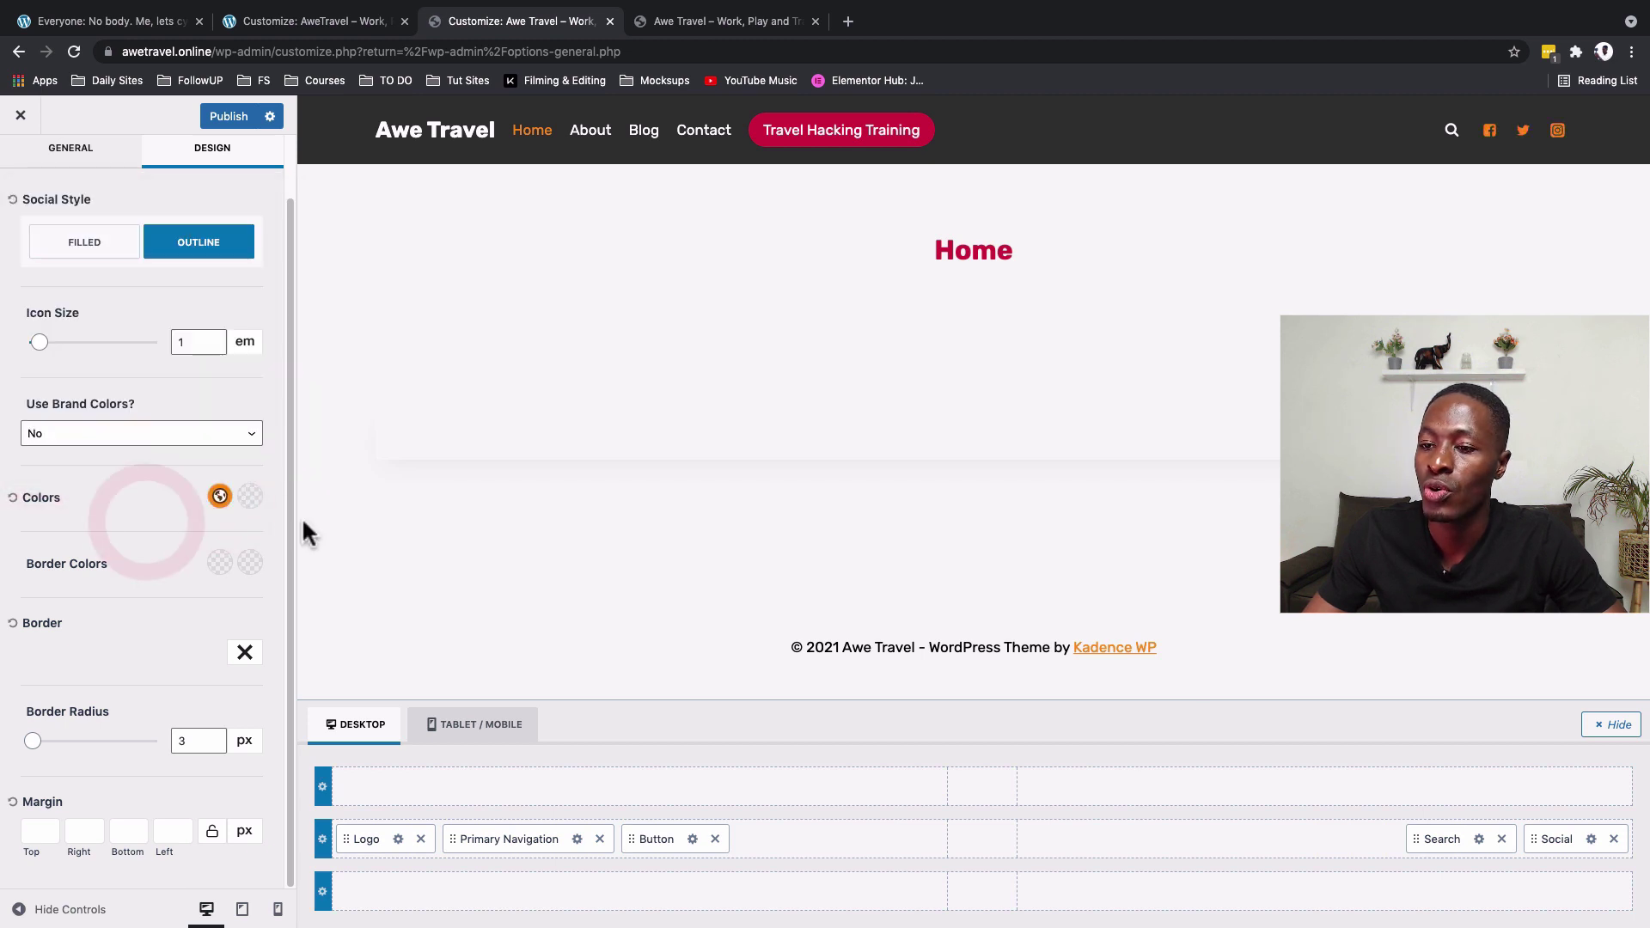
click(250, 499)
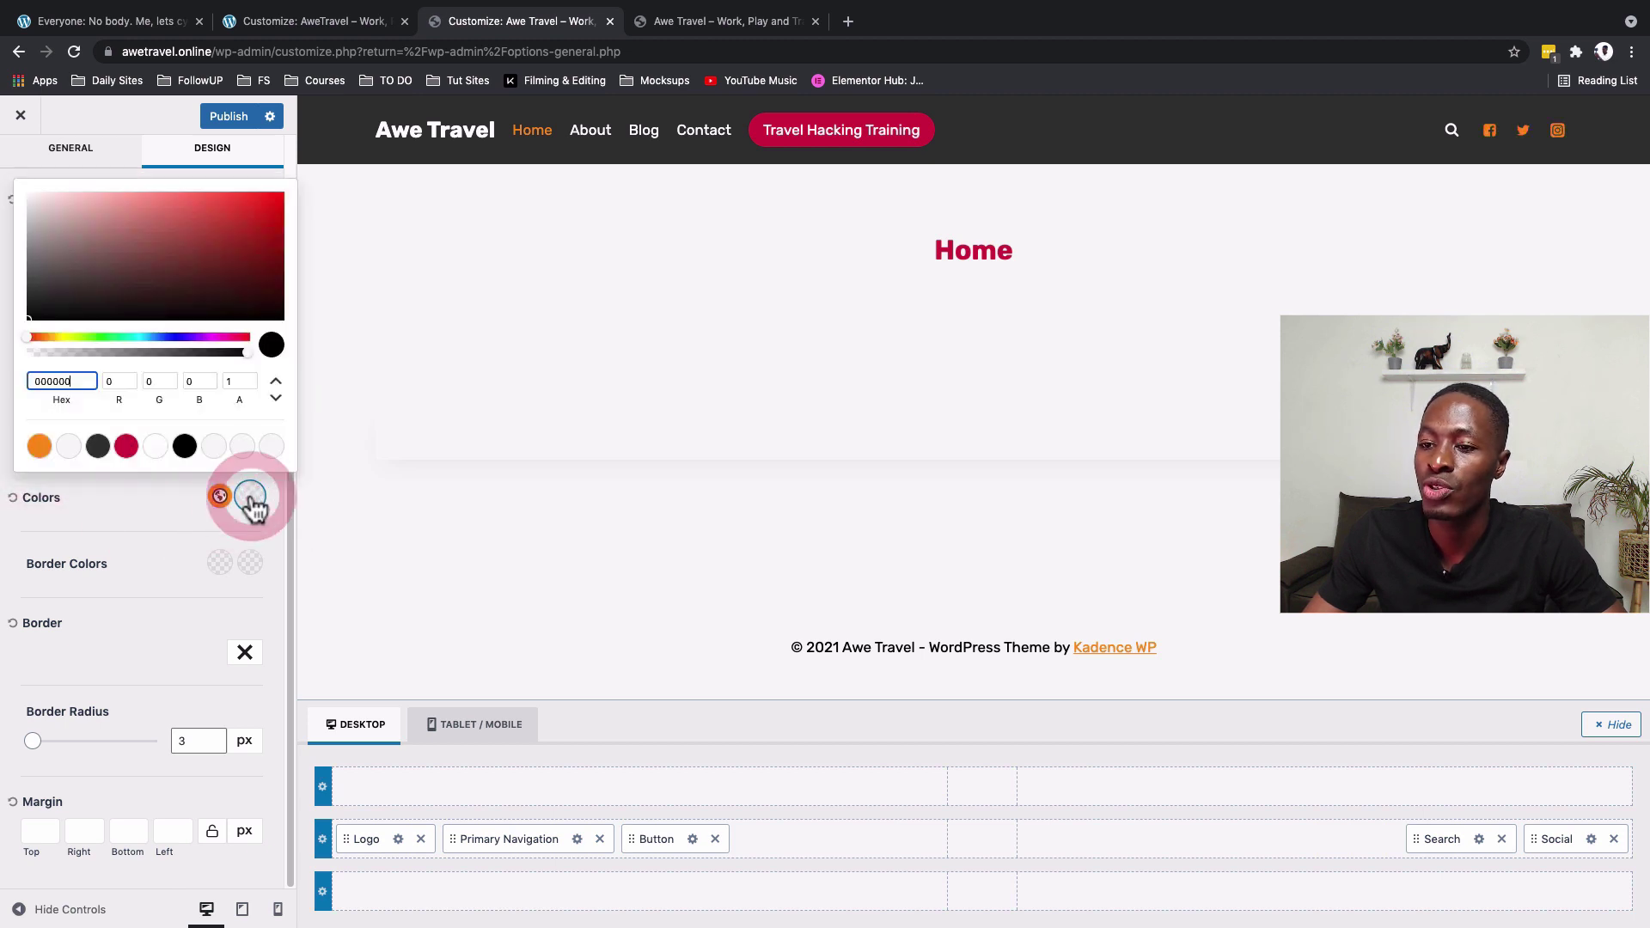
click(127, 447)
click(1365, 222)
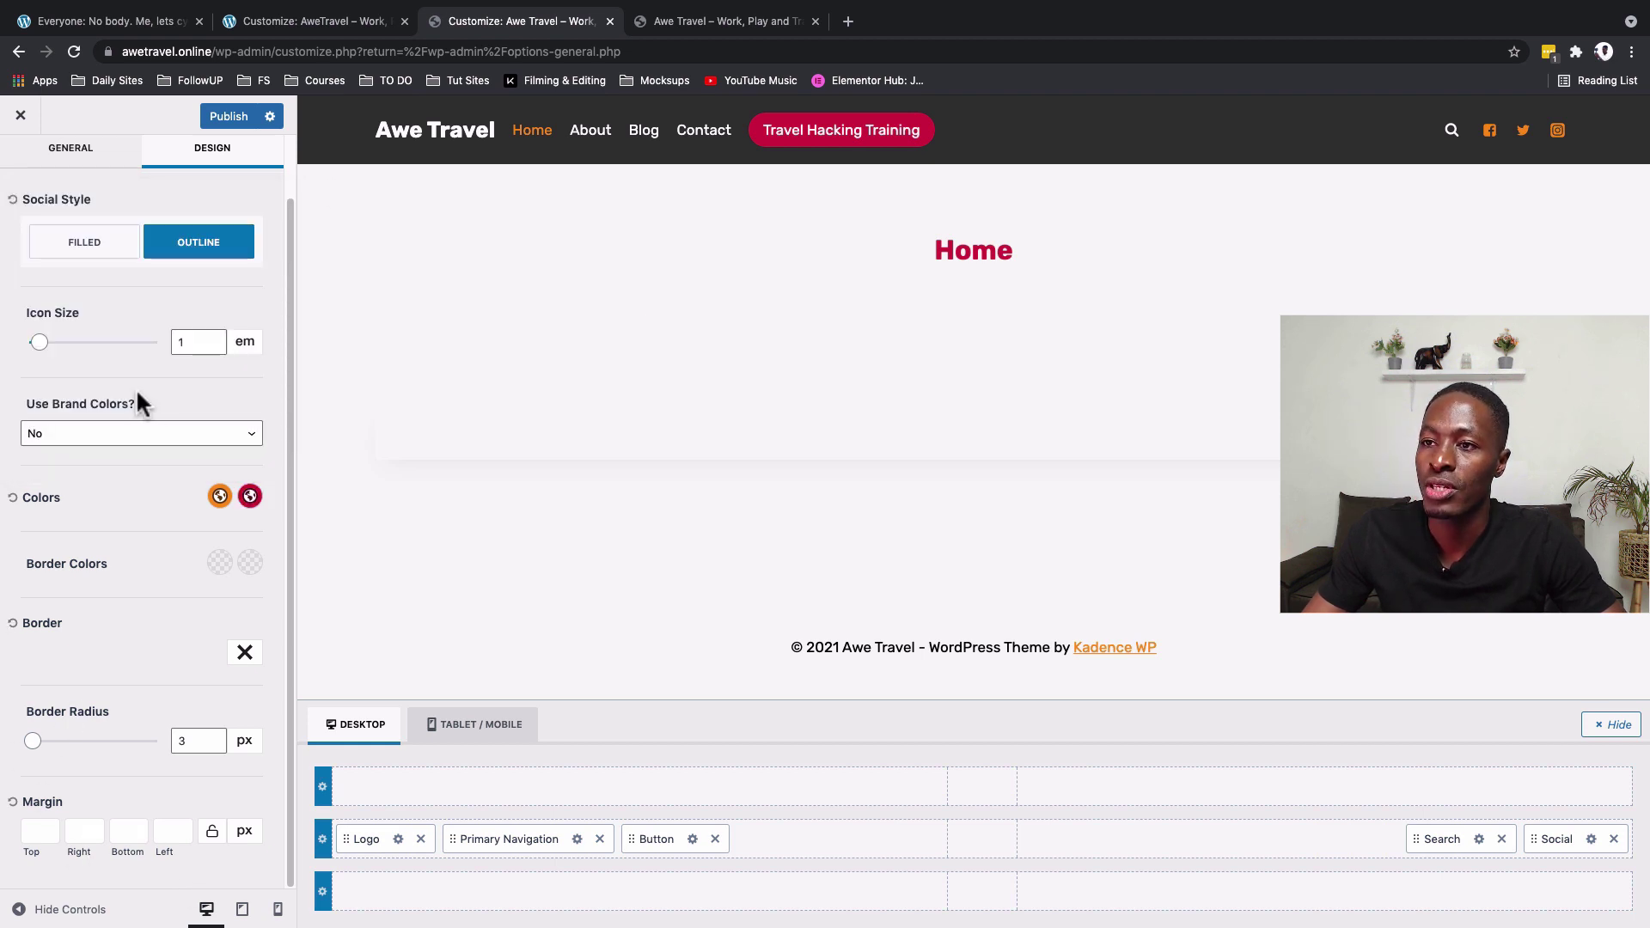
click(219, 116)
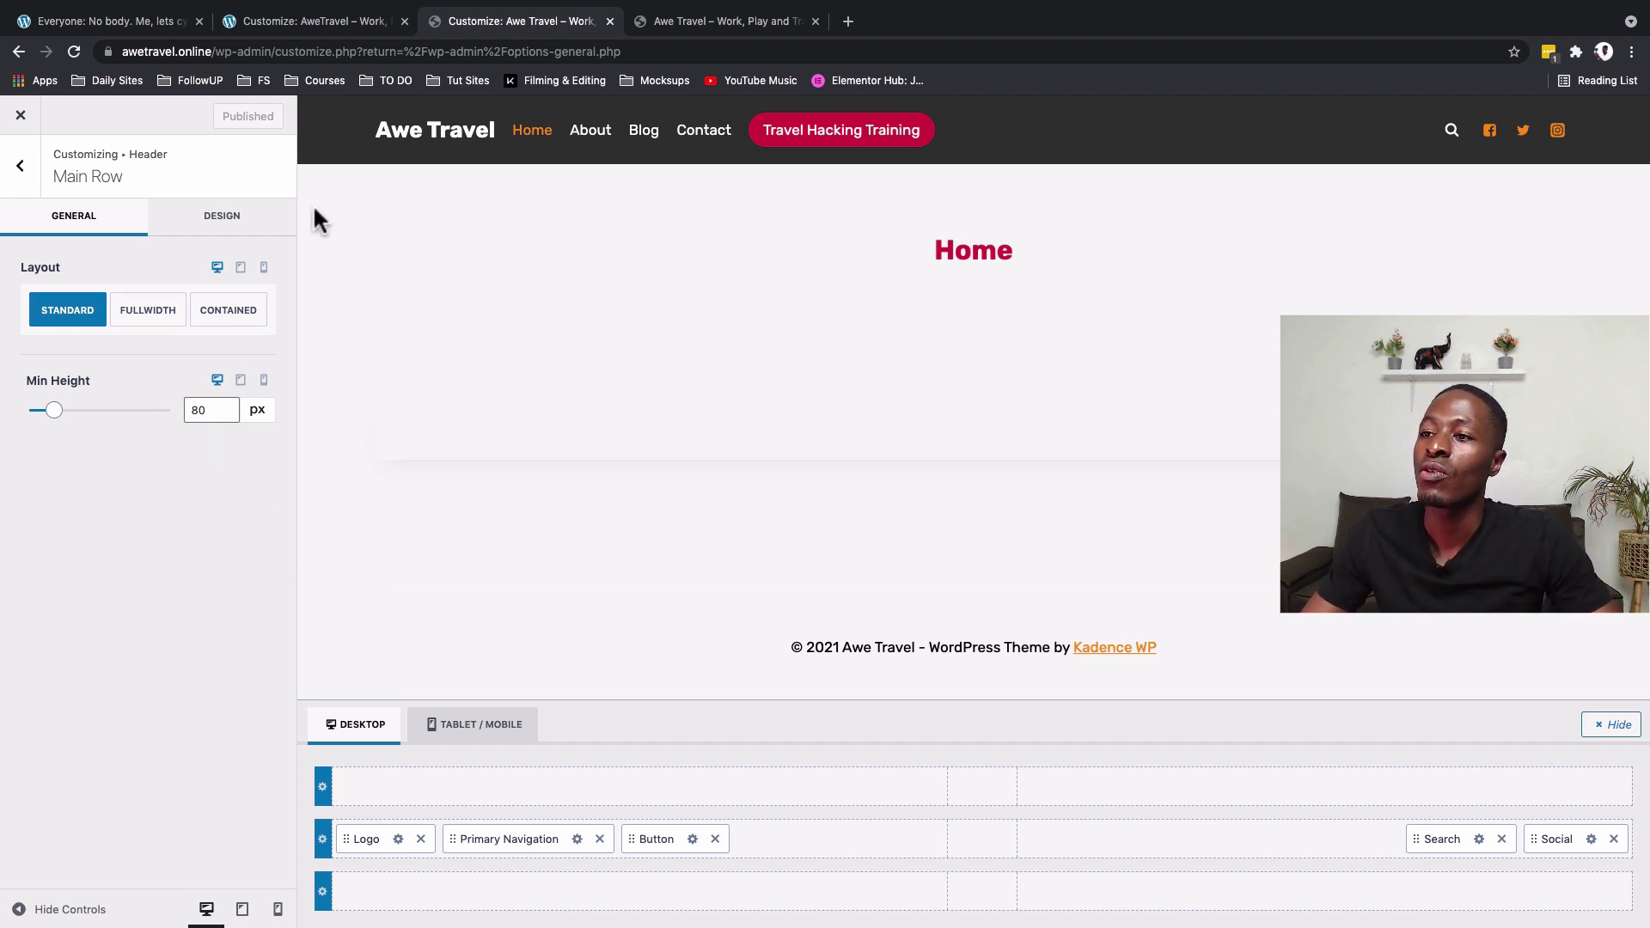
- Try minimum heights of 50 px and 100 px on the header's main row, and return it to 80 px
click(310, 110)
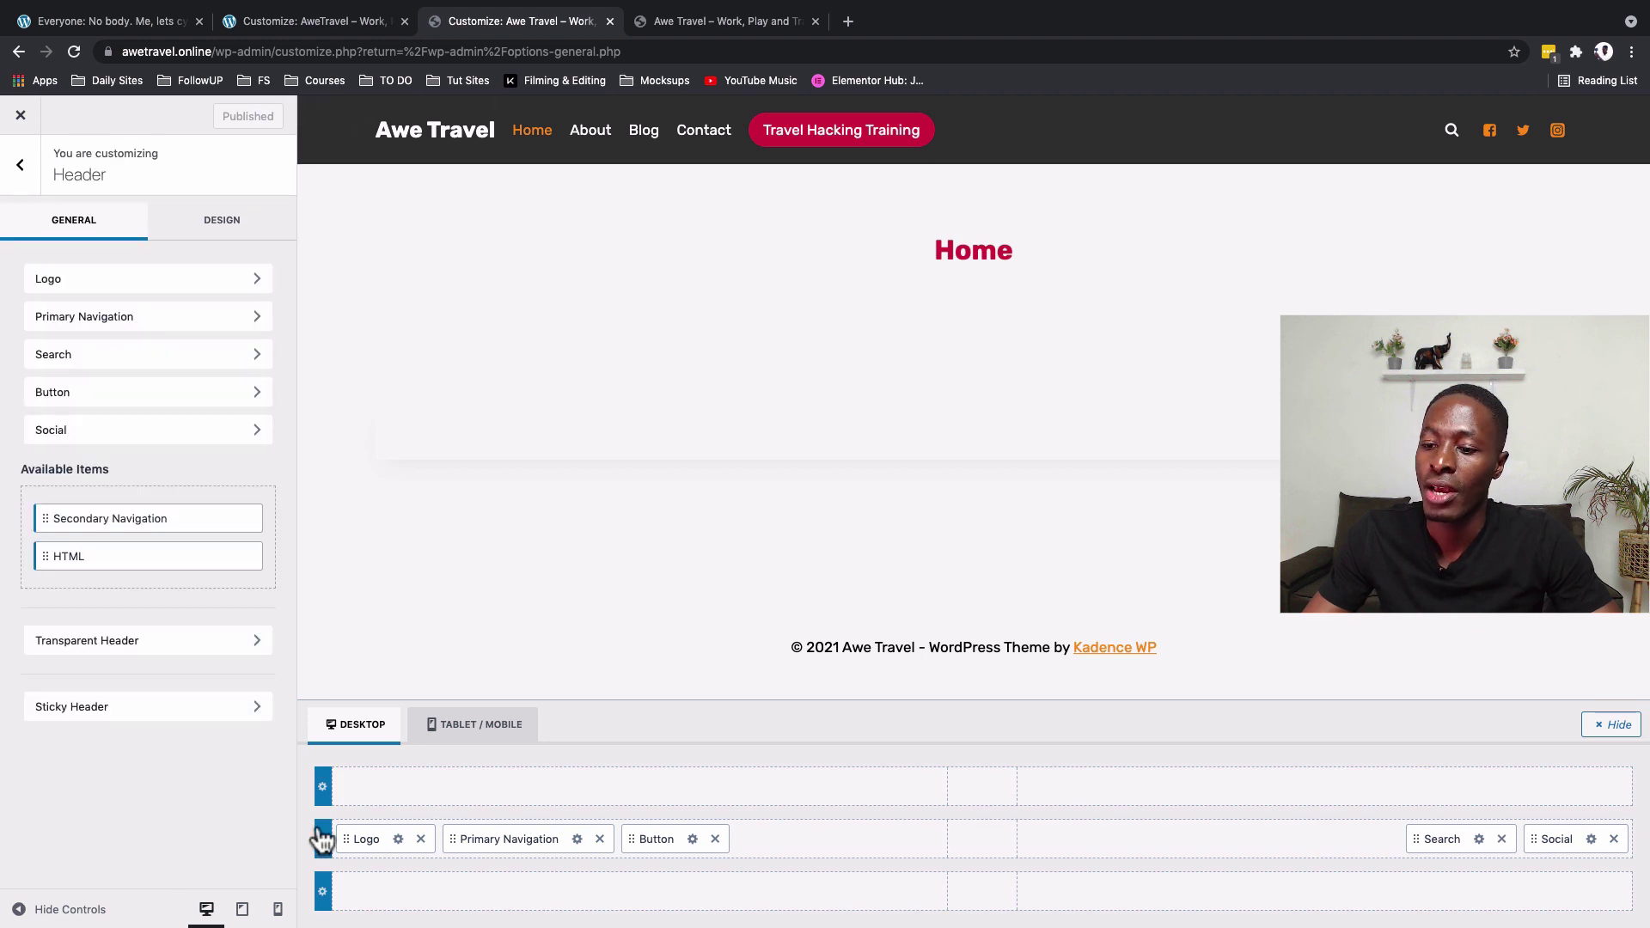
click(323, 839)
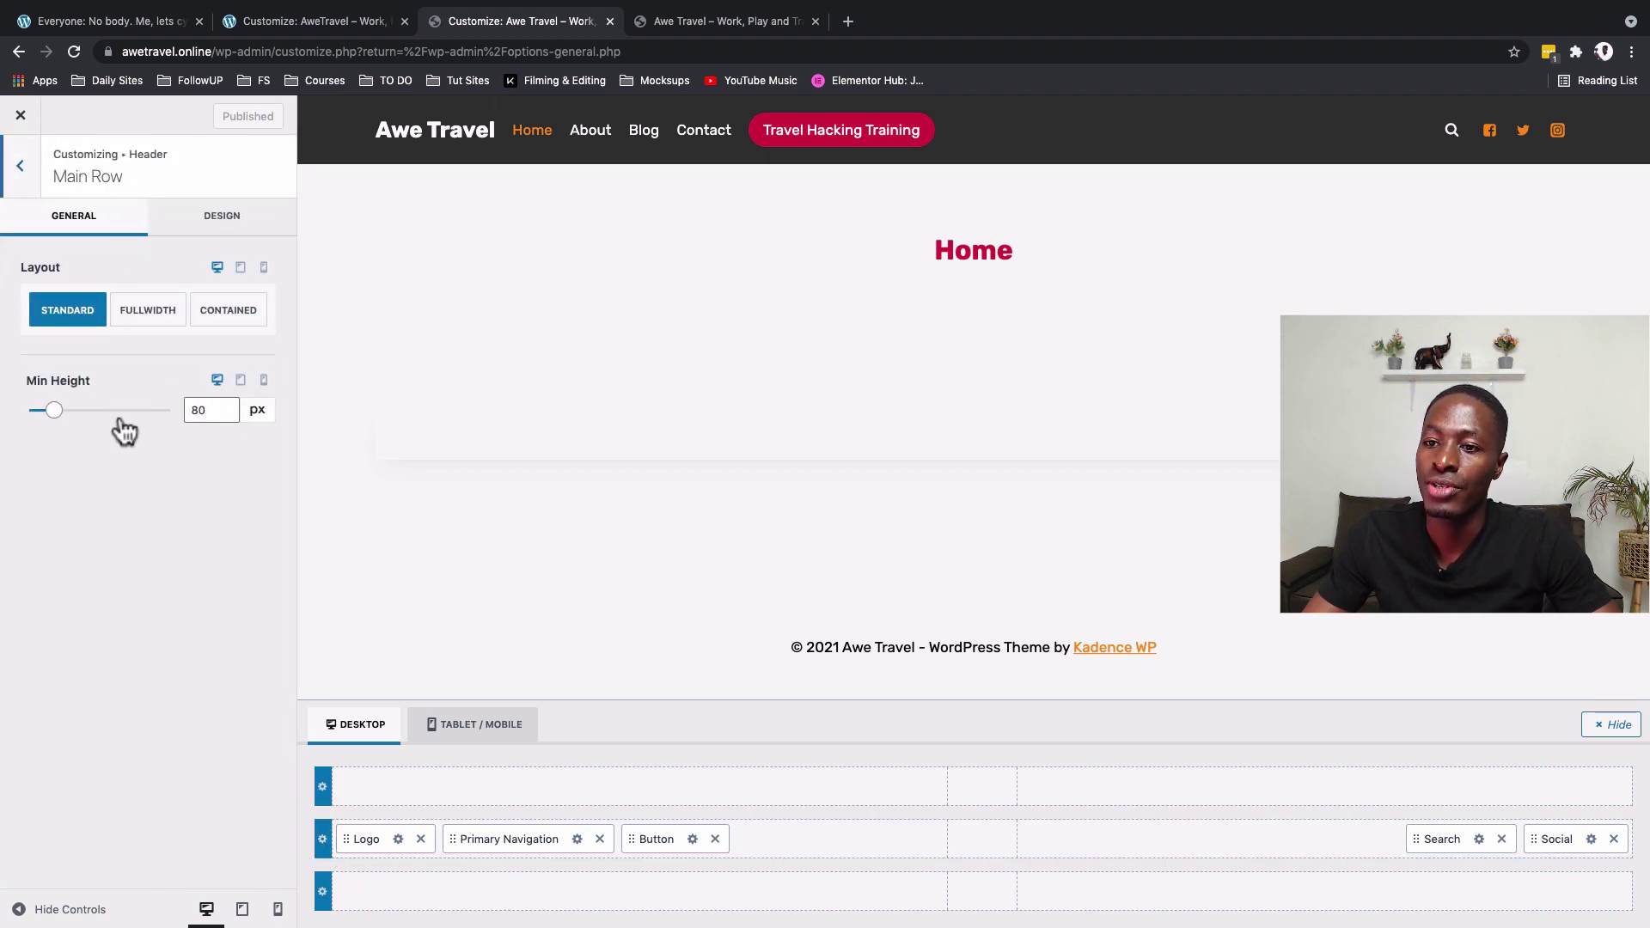
double_click(199, 409)
text(5)
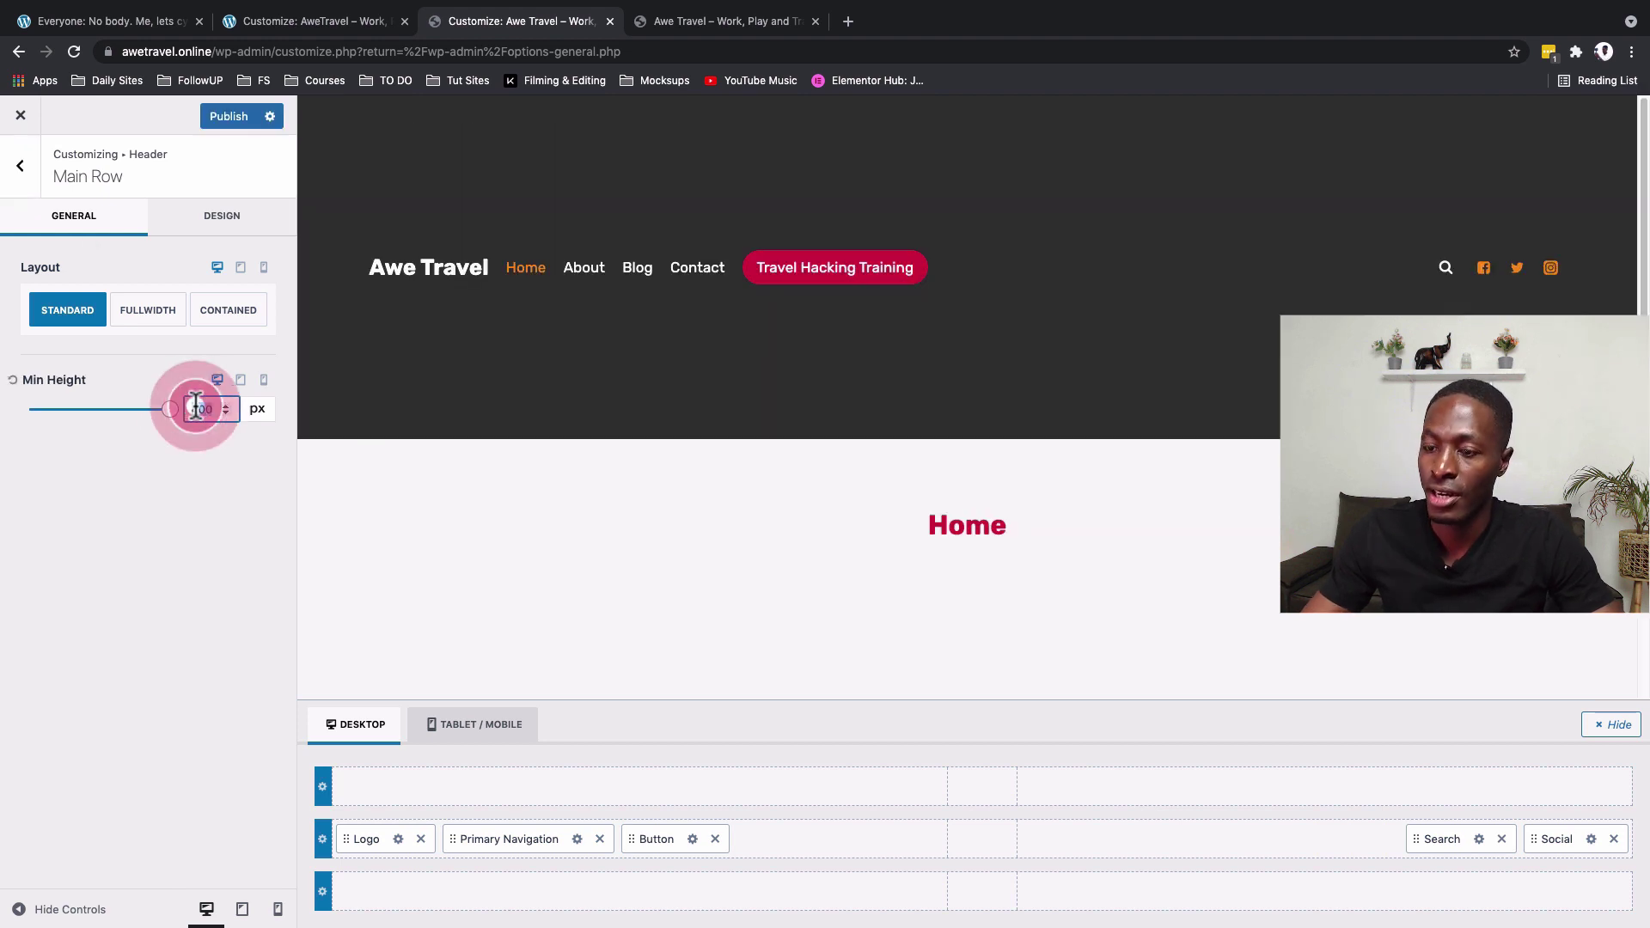
text(0)
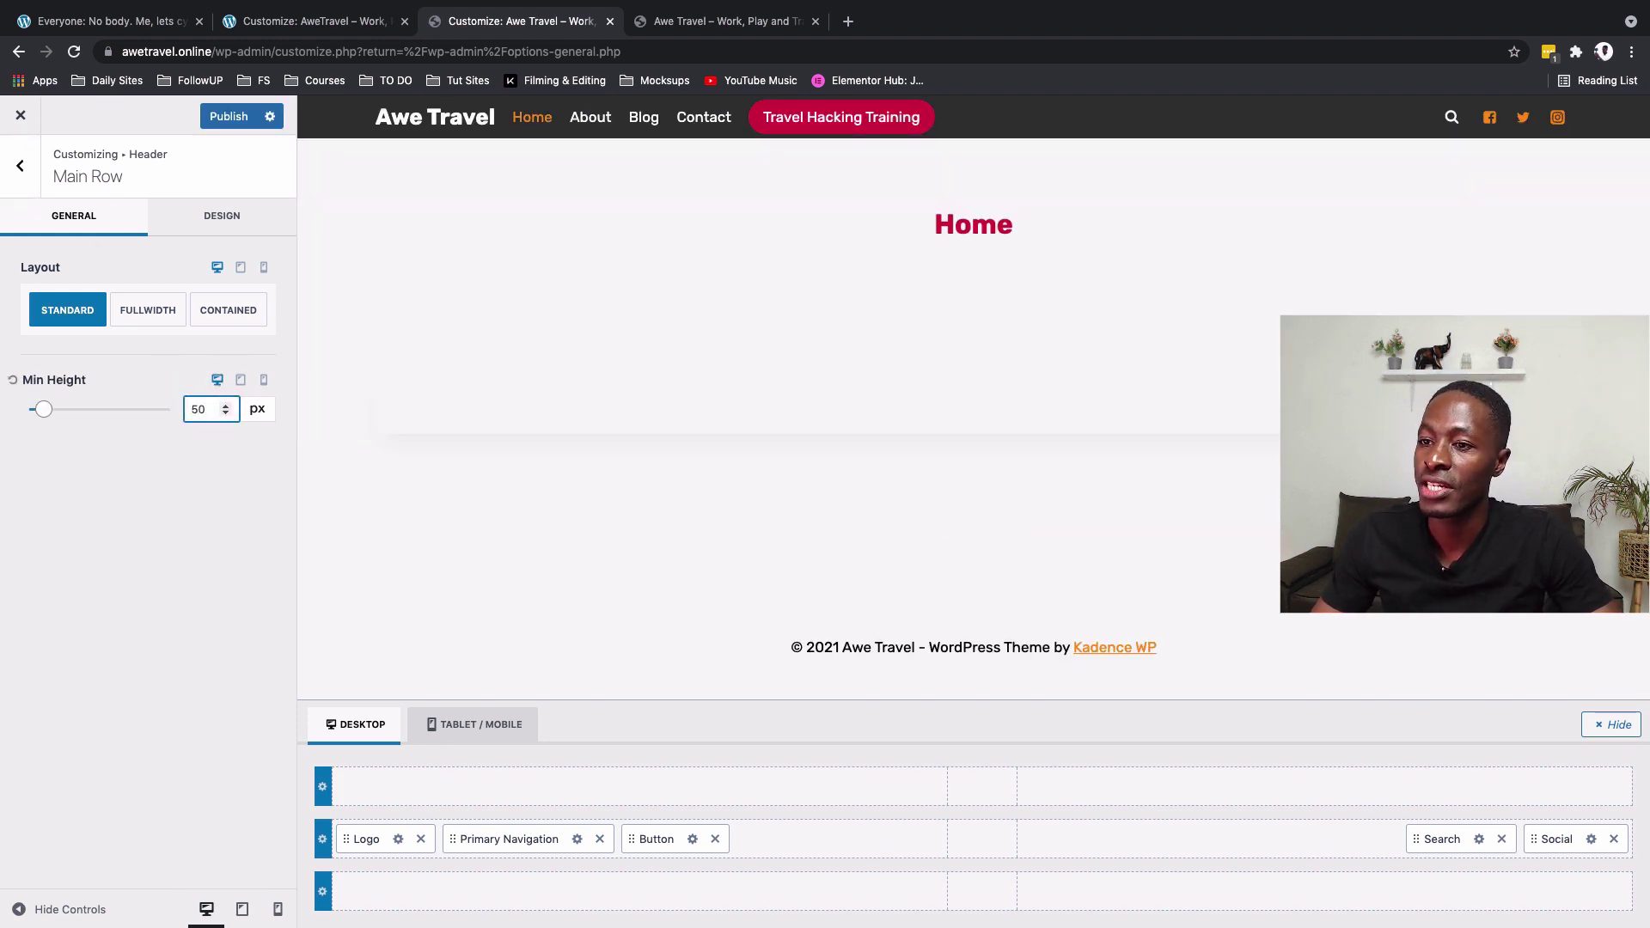
key(BackSpace)
key(BackSpace)
text(100)
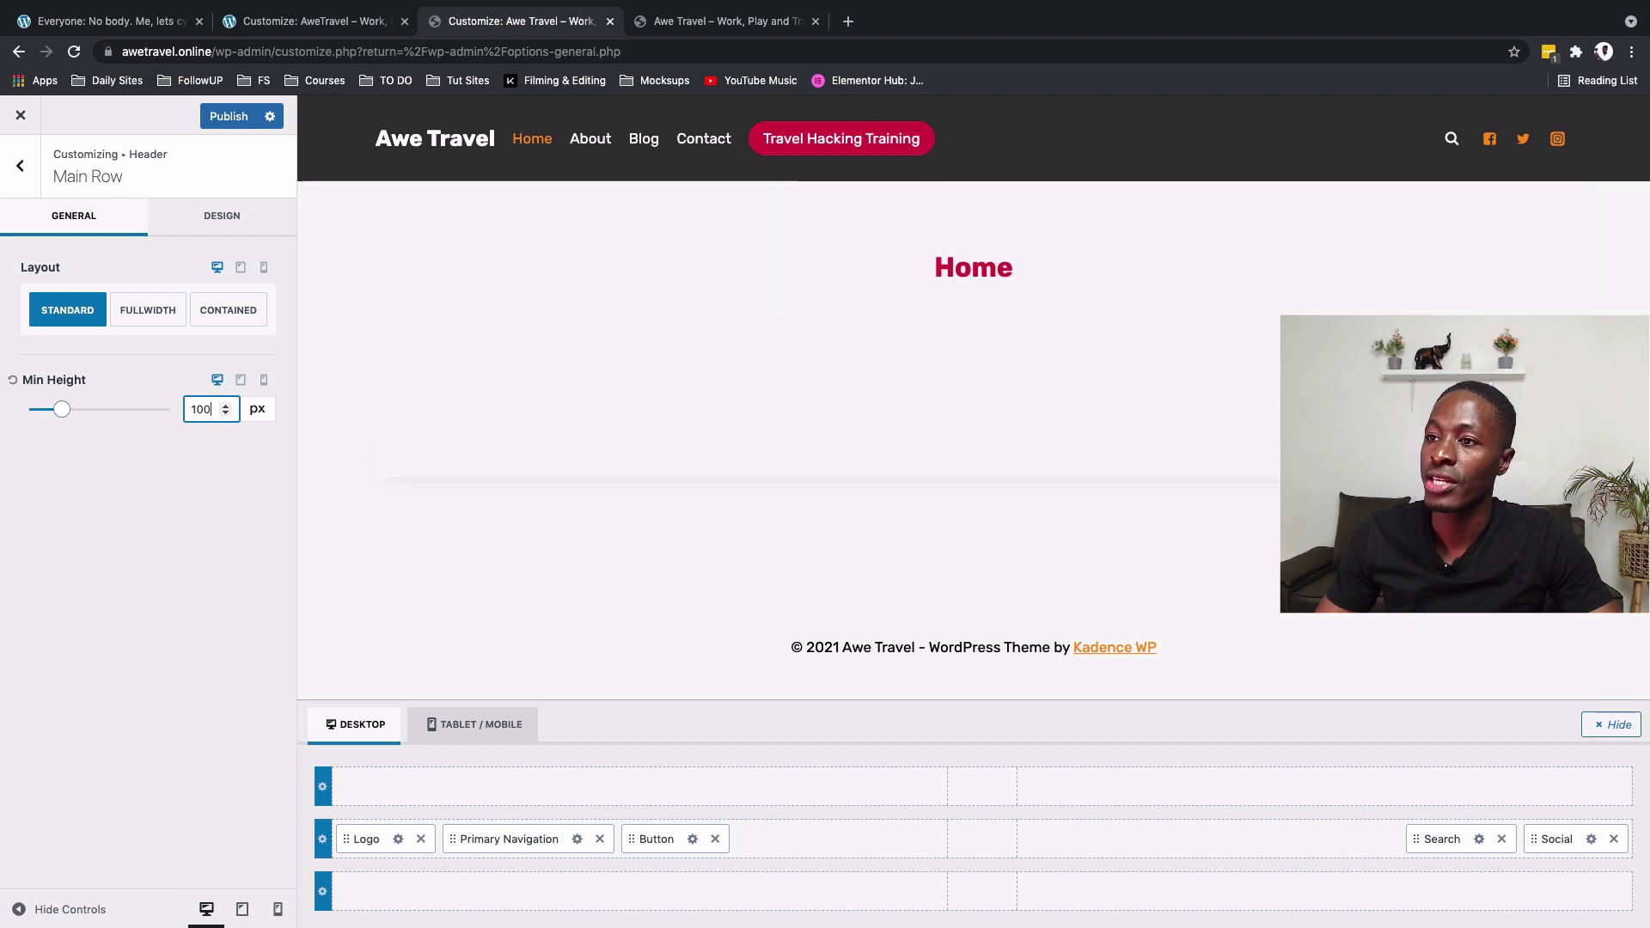
key(BackSpace)
key(BackSpace)
key(BackSpace)
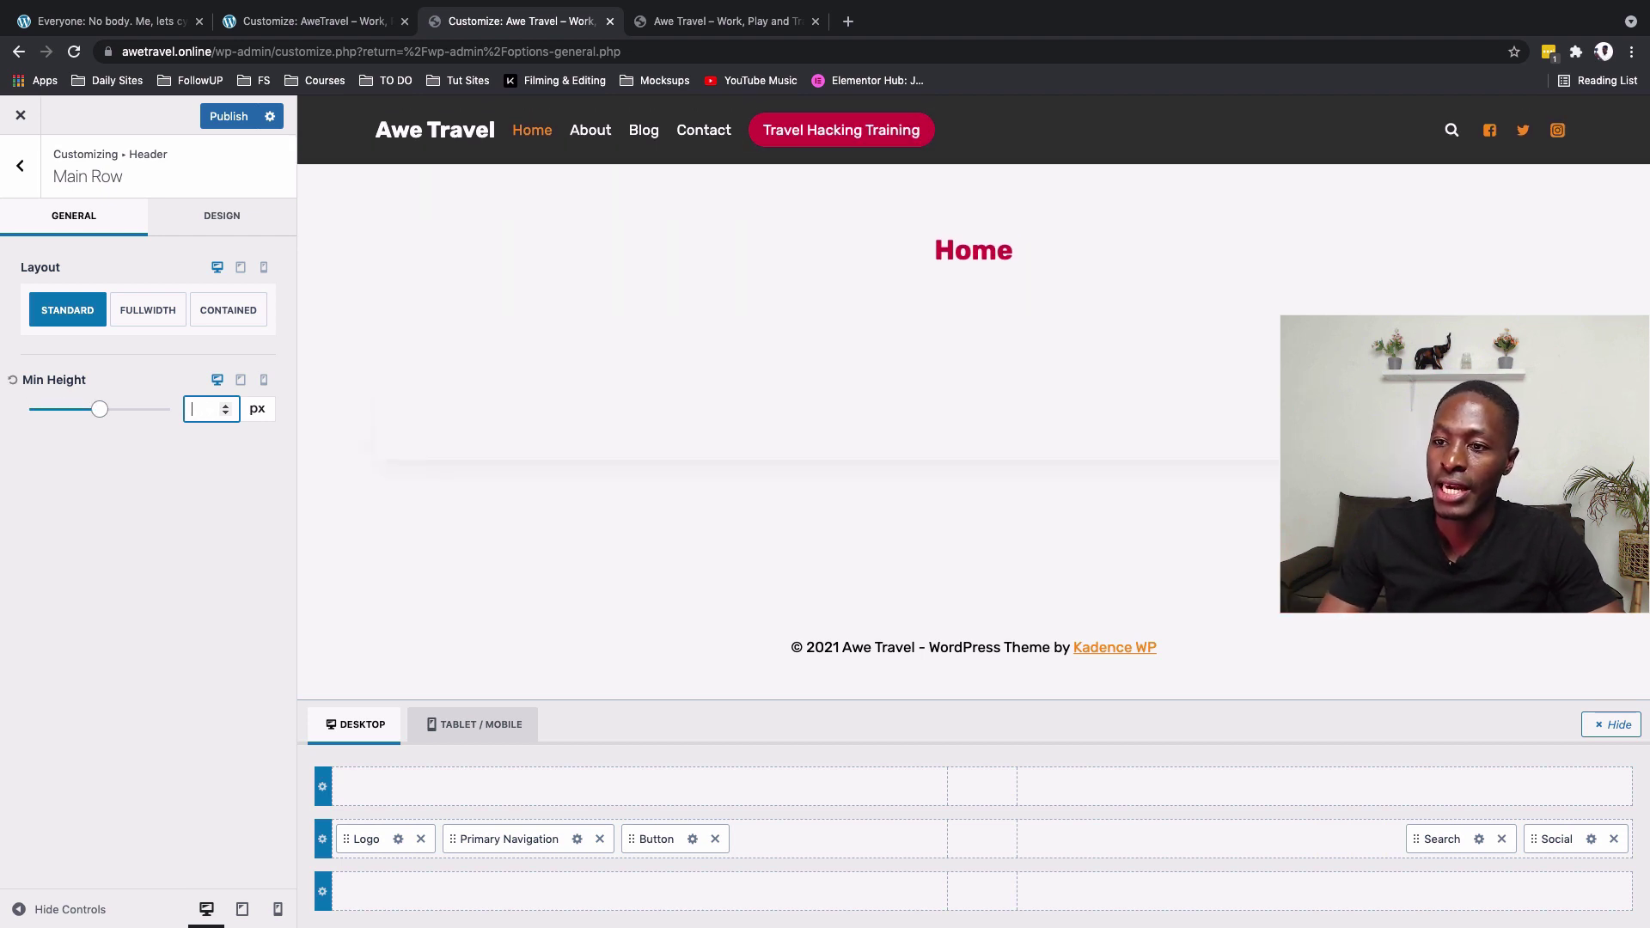
text(80)
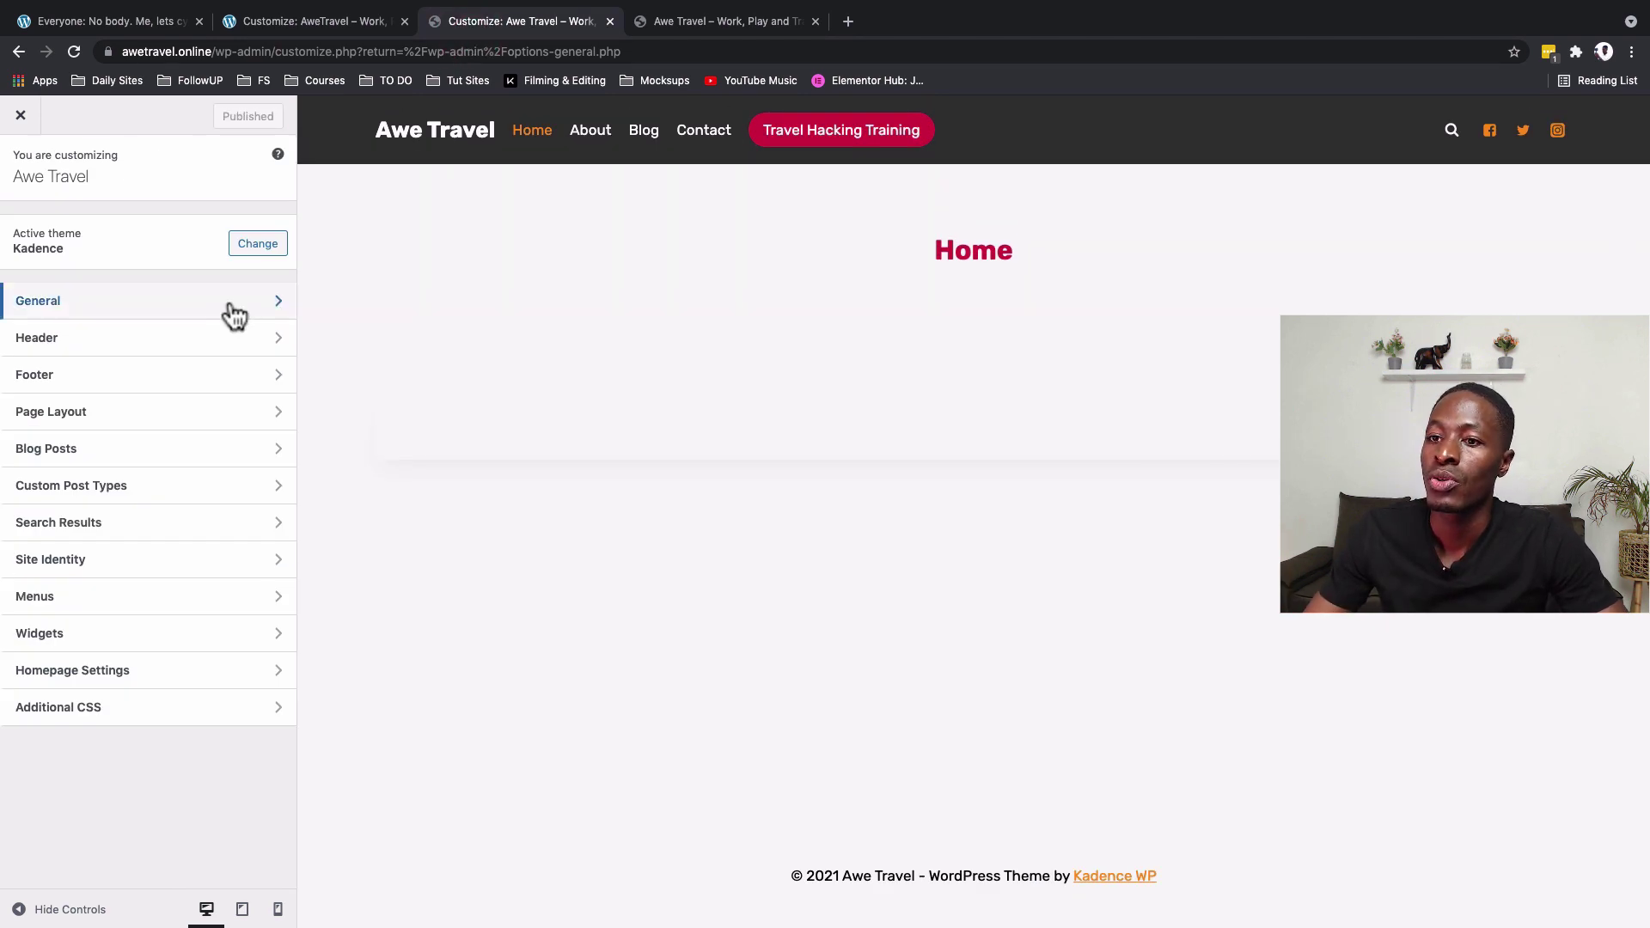
- Open the footer settings and examine the reference site's footer columns, copyright line and bottom links
click(121, 376)
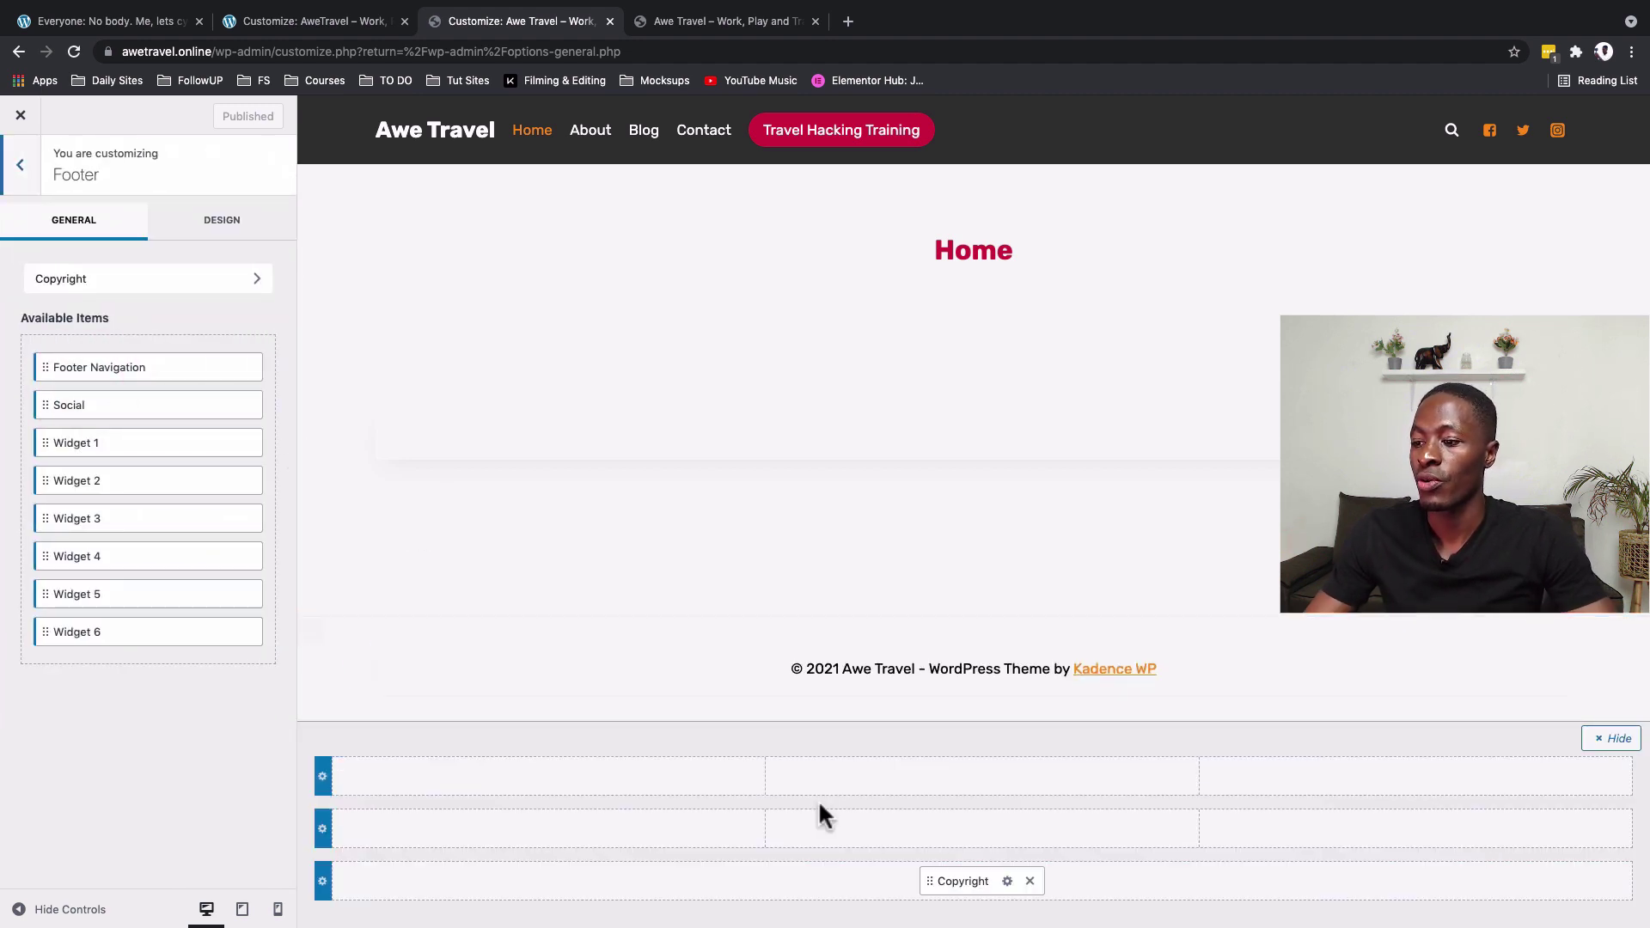
click(56, 19)
scroll(416, 601, down, 15)
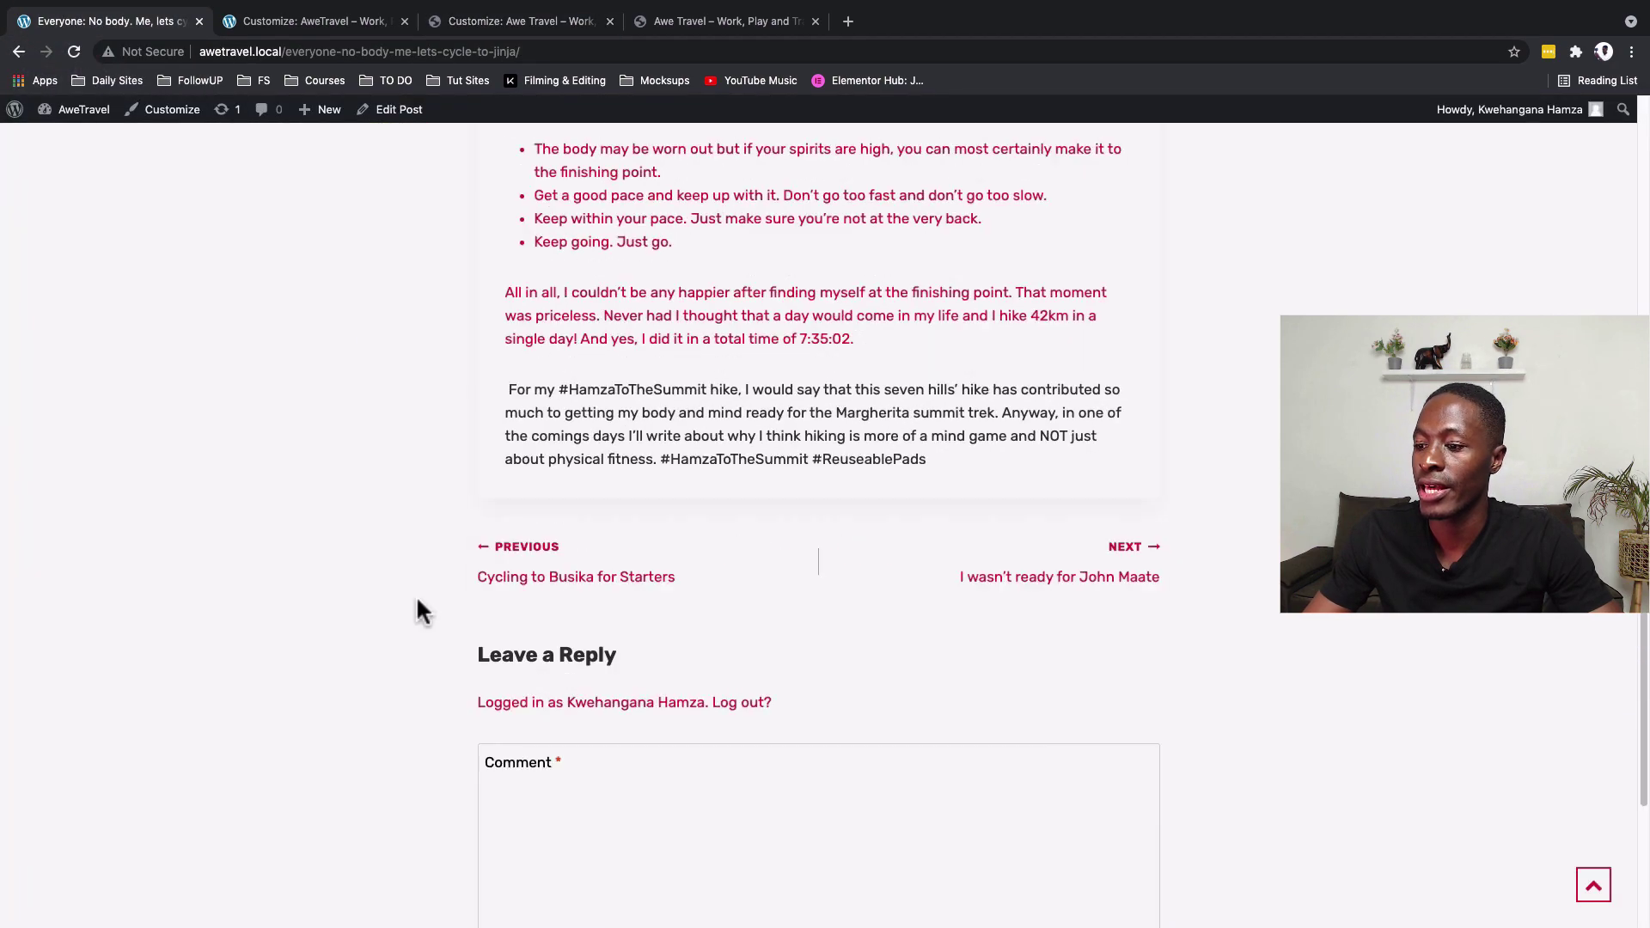
scroll(417, 601, down, 5)
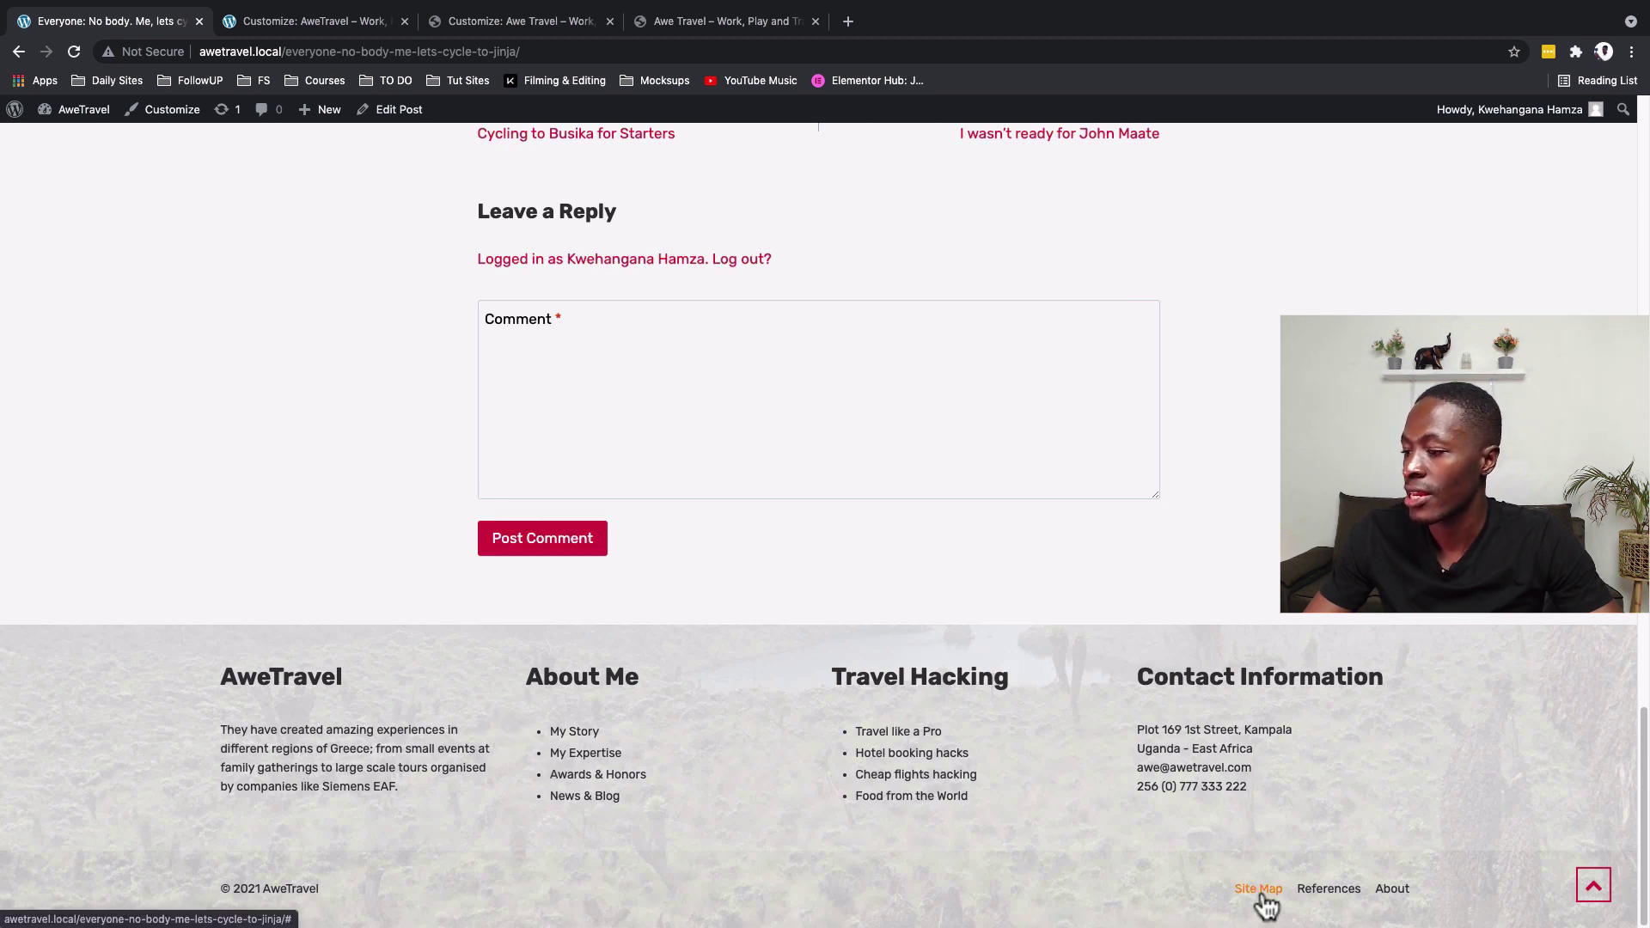
click(511, 21)
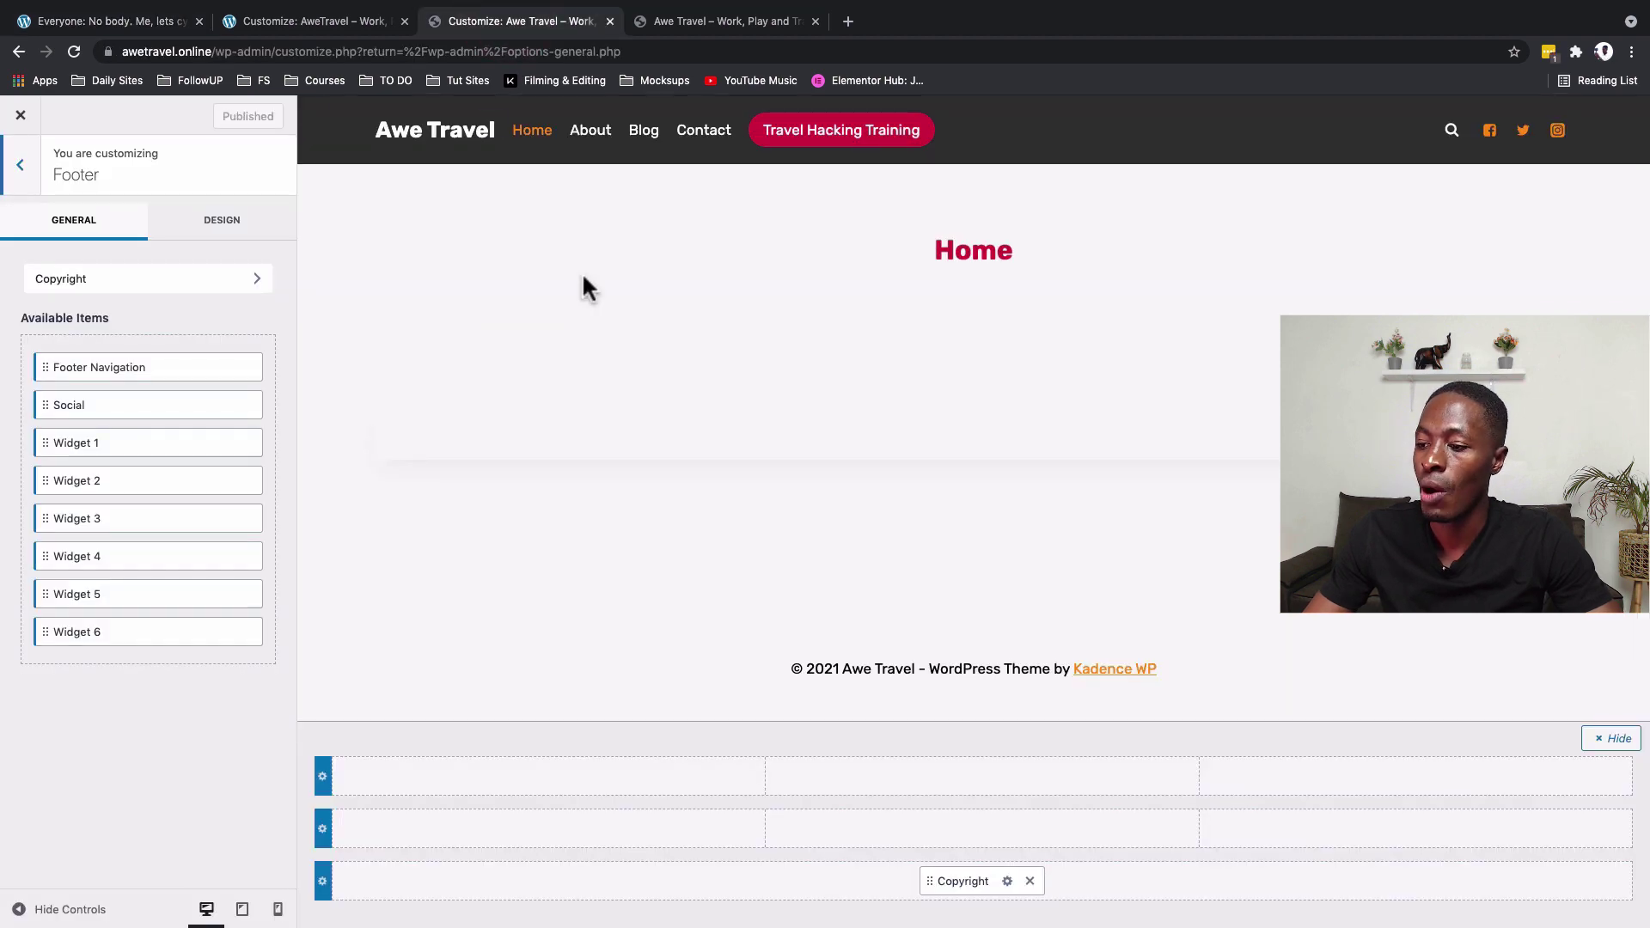
- Set the footer's middle row to four columns
click(322, 830)
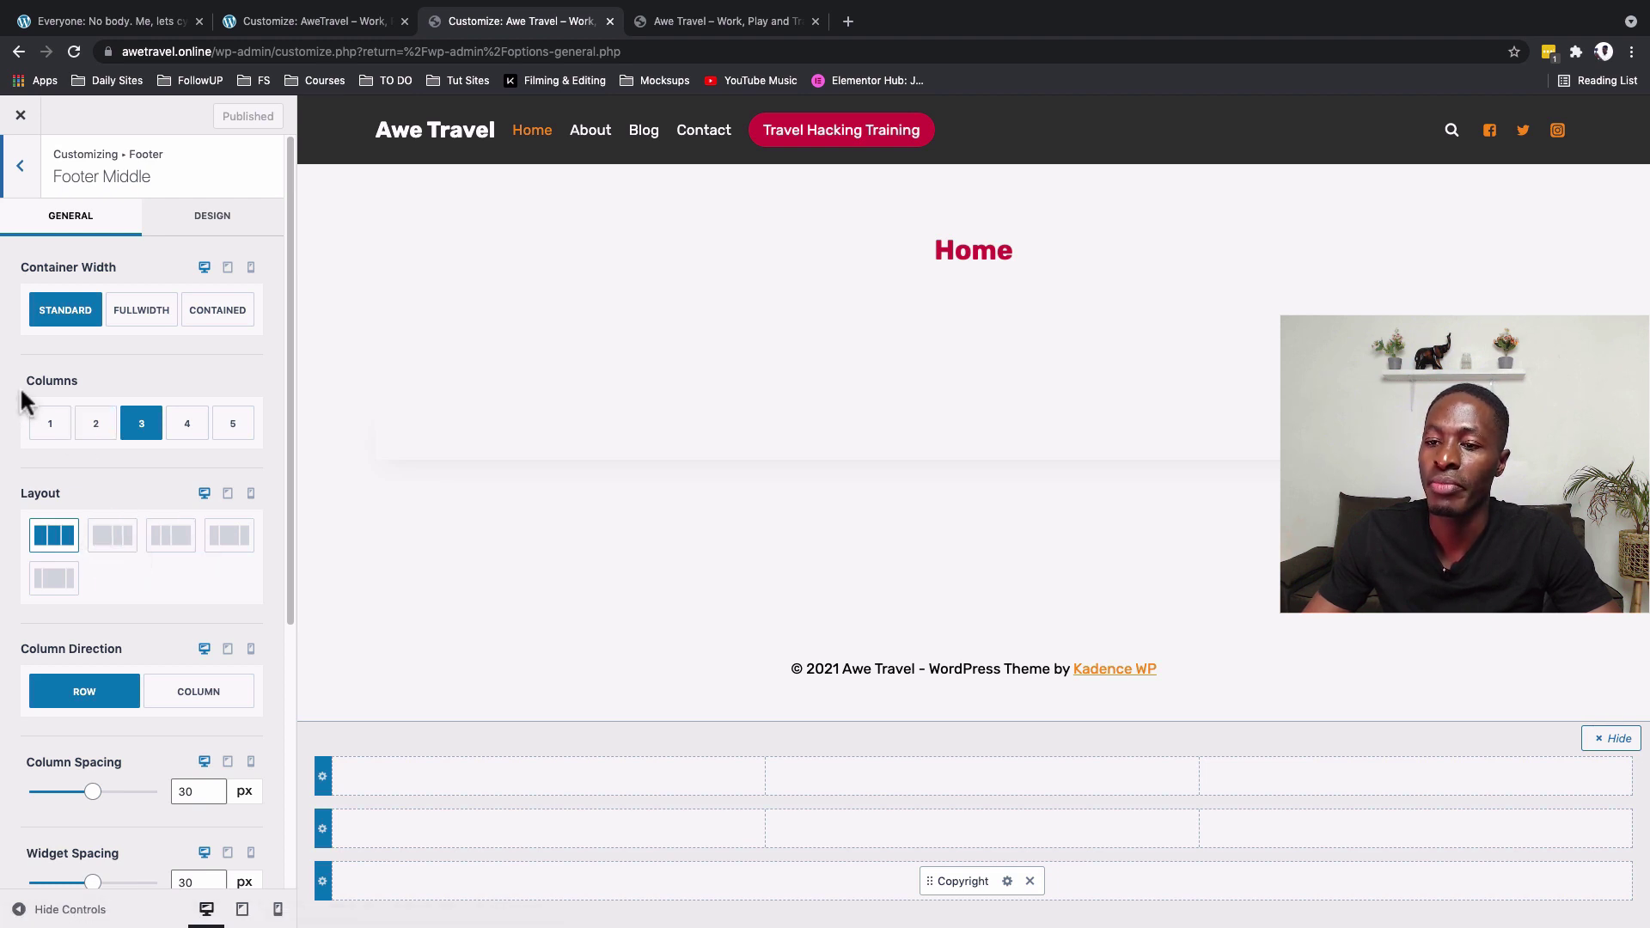
click(178, 427)
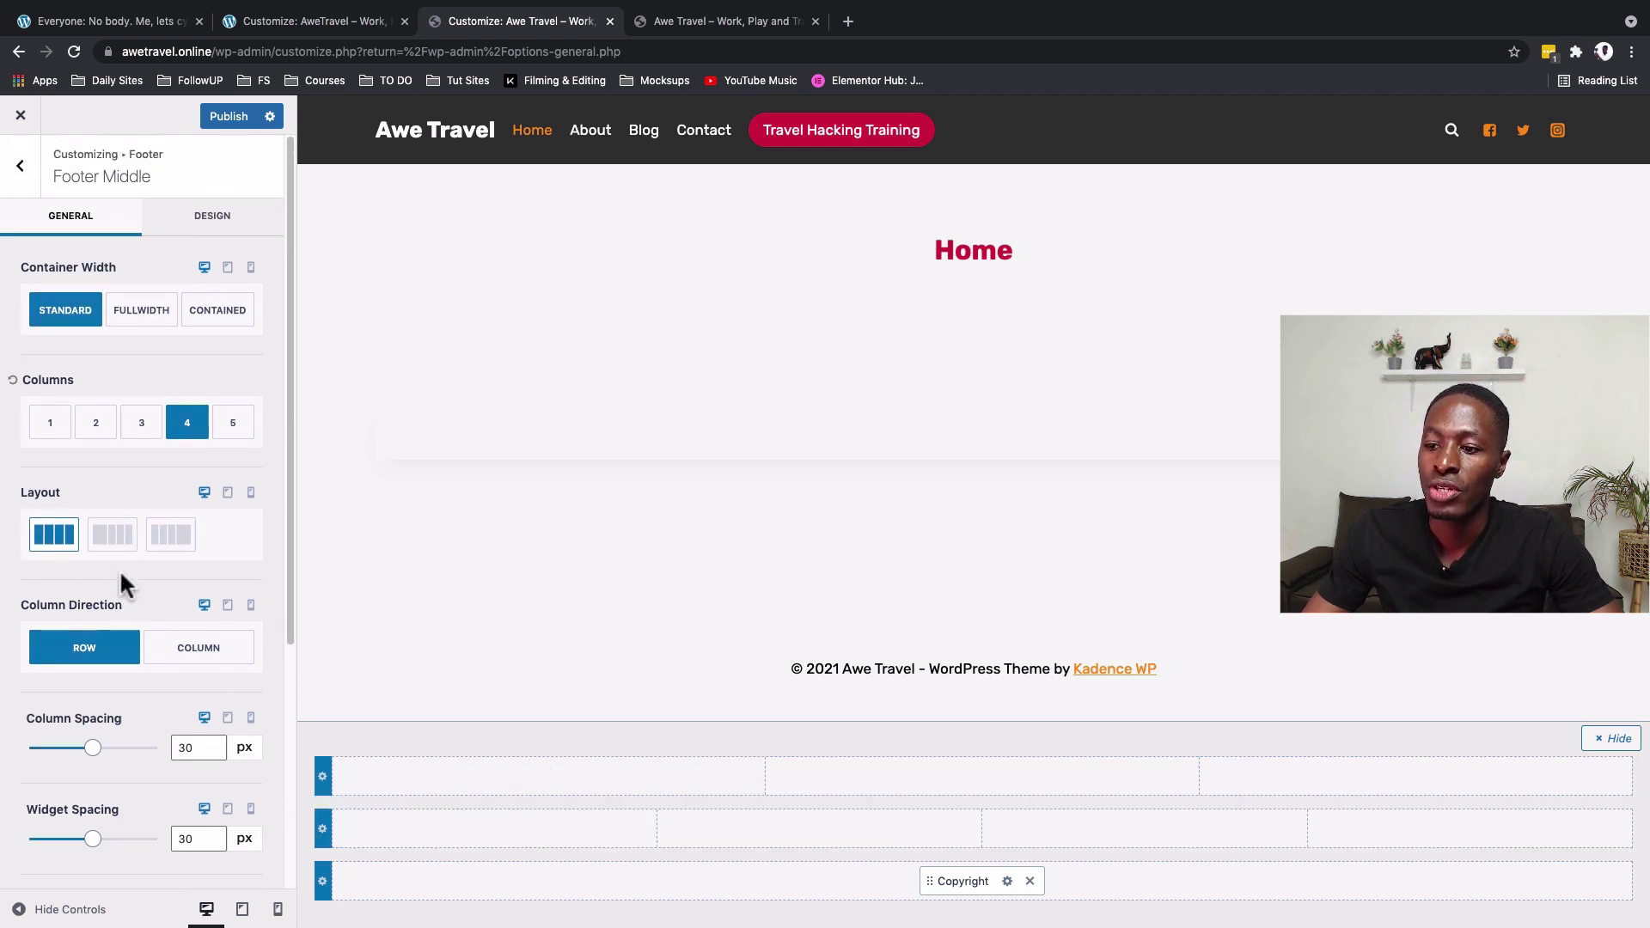
click(18, 168)
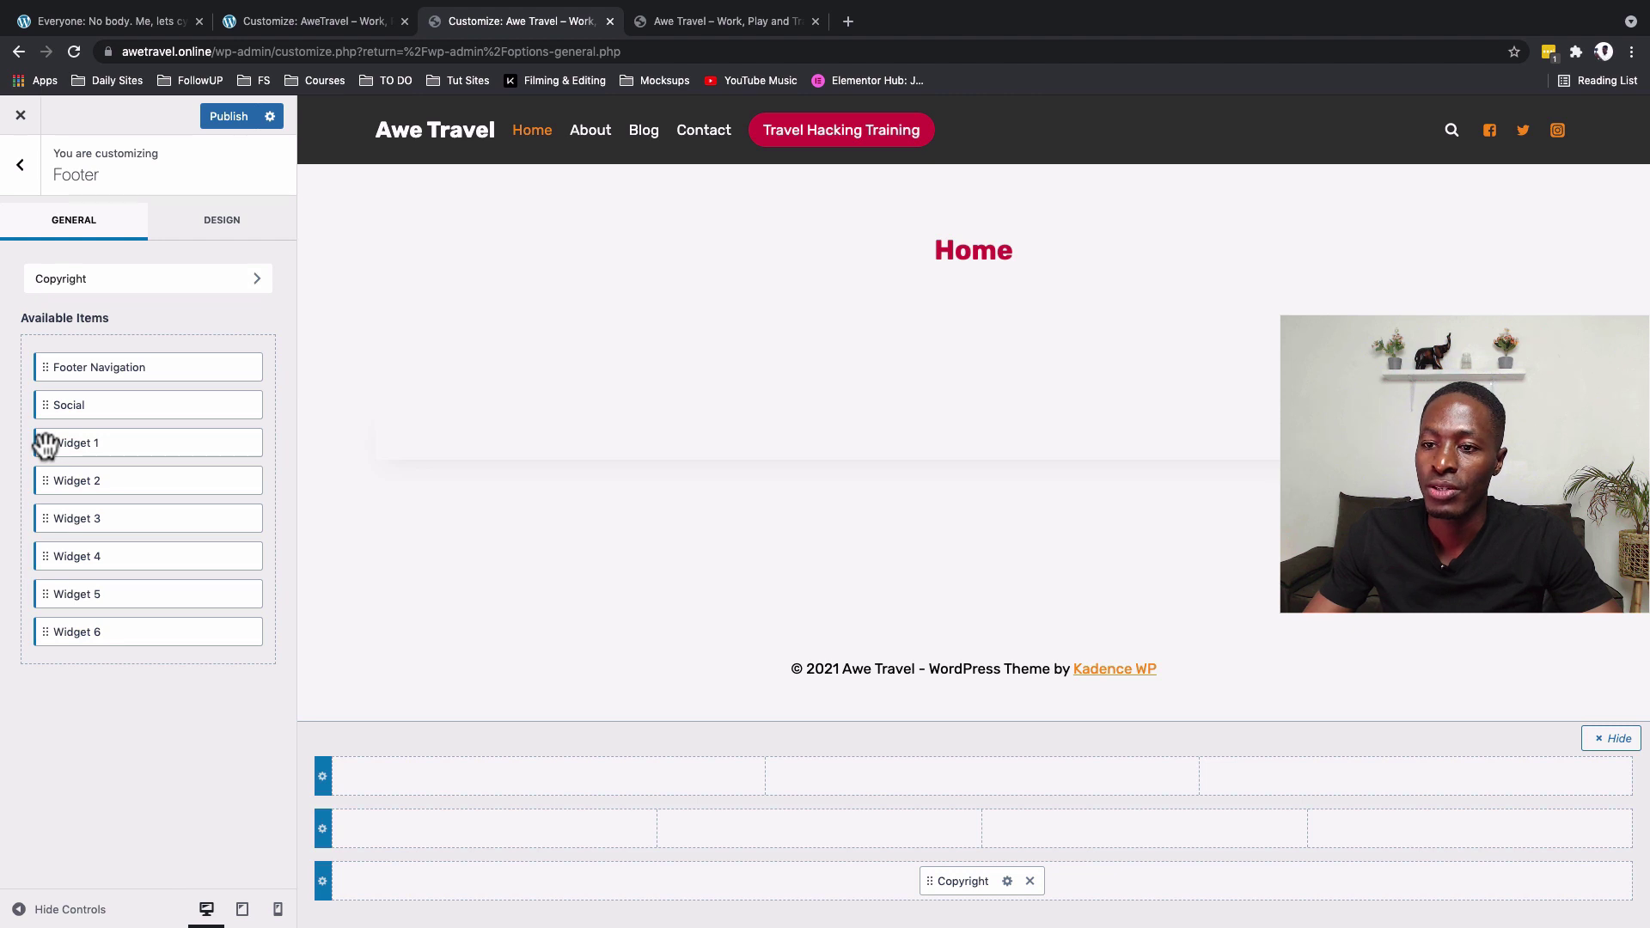
- Place Widget 1, Widget 2, Widget 3 and Widget 4 in order, one in each column of the footer's middle row
drag(46, 443, 404, 827)
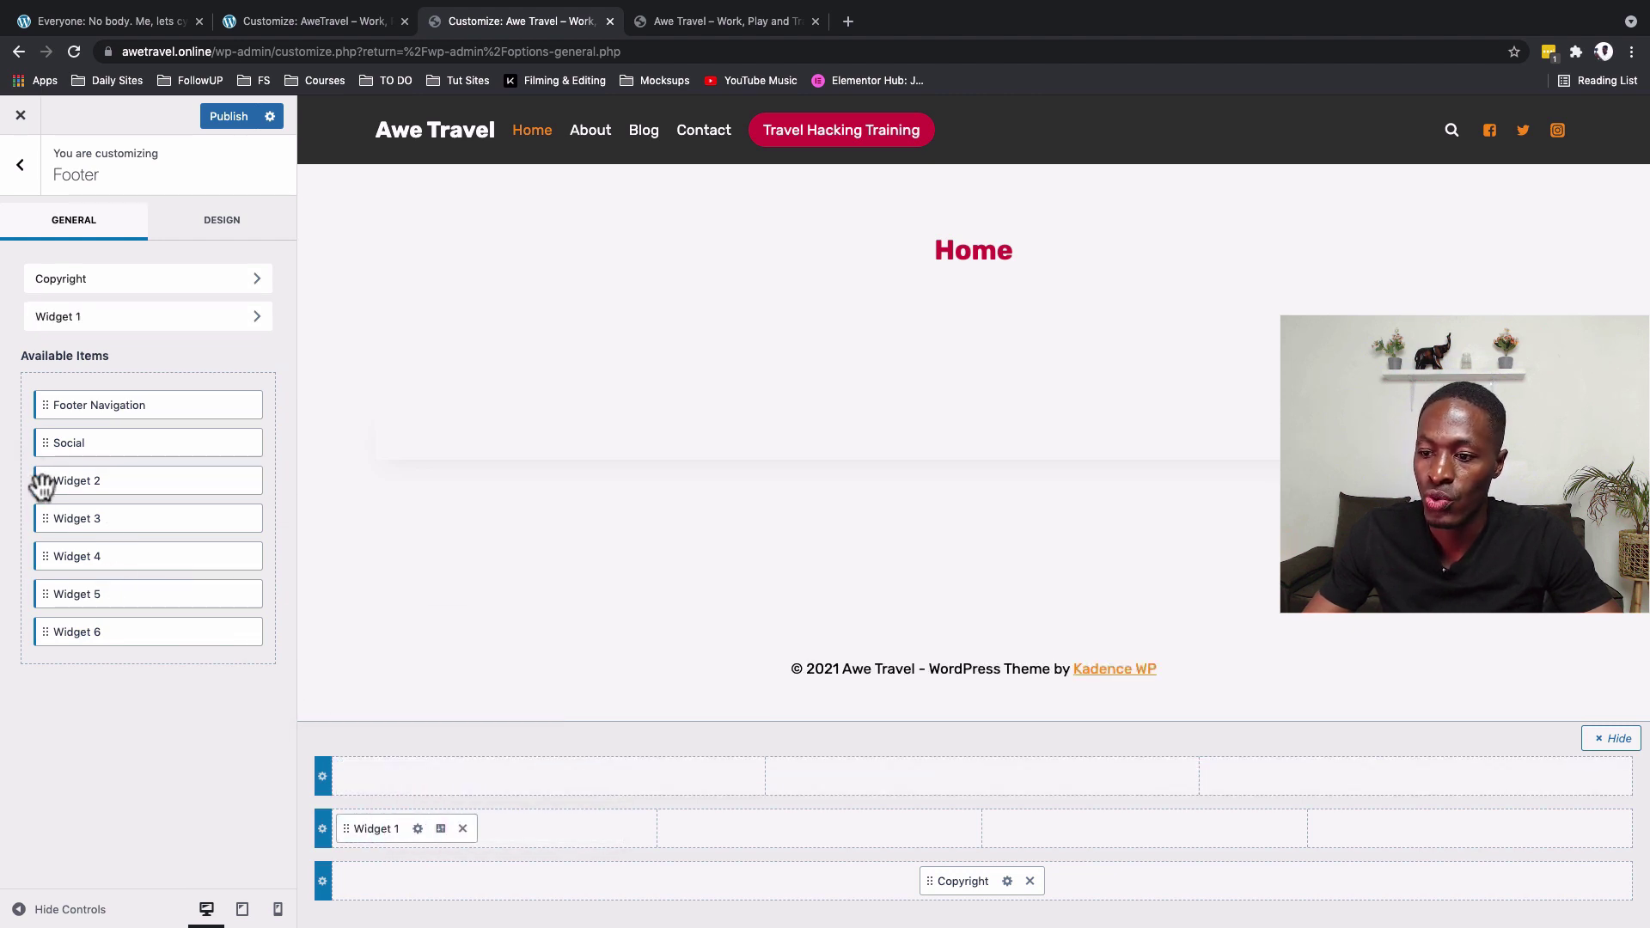
drag(41, 485, 700, 835)
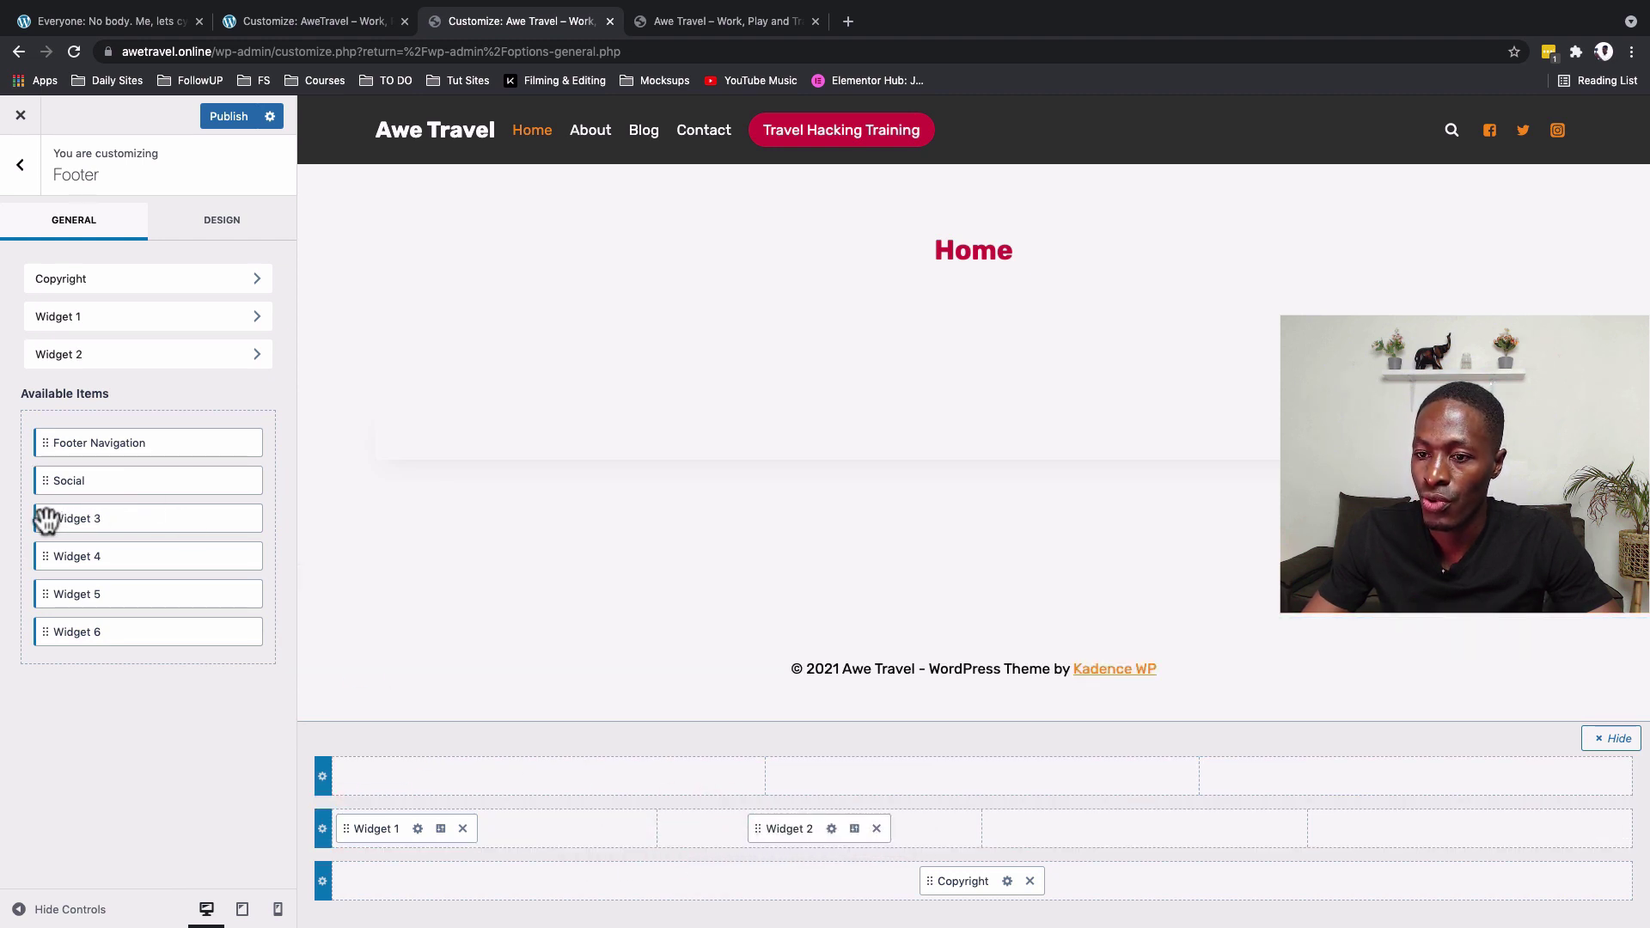
drag(45, 518, 1050, 829)
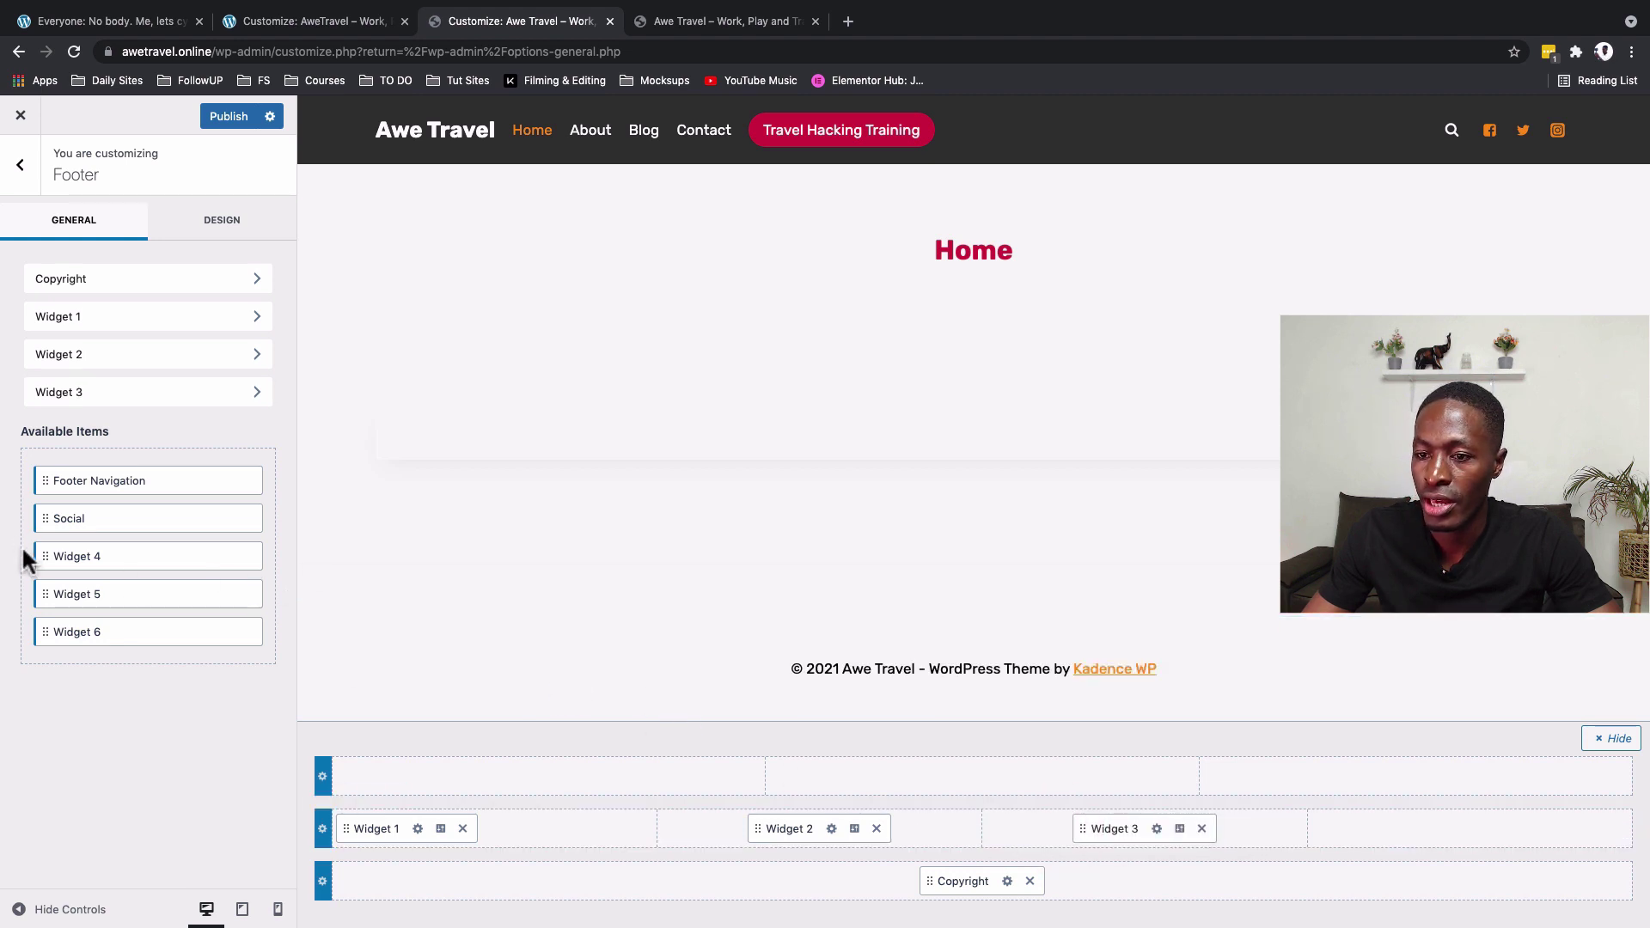
drag(53, 556, 1335, 848)
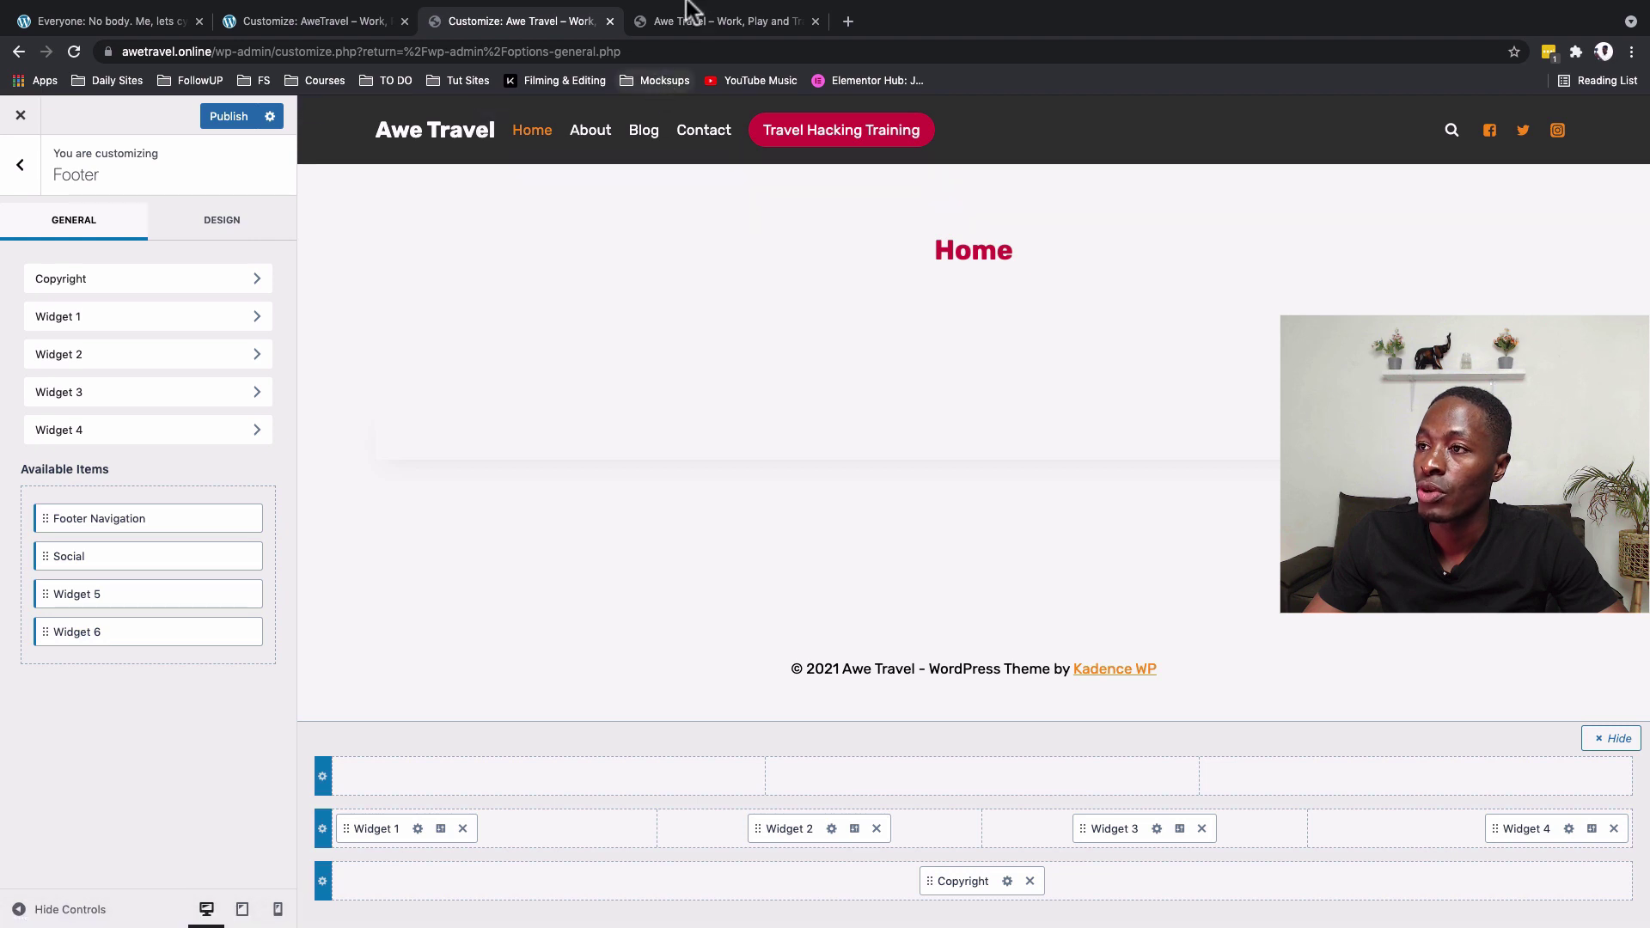
- Following the reference footer, split the footer's bottom row into two columns and place Footer Navigation in the second column
click(95, 21)
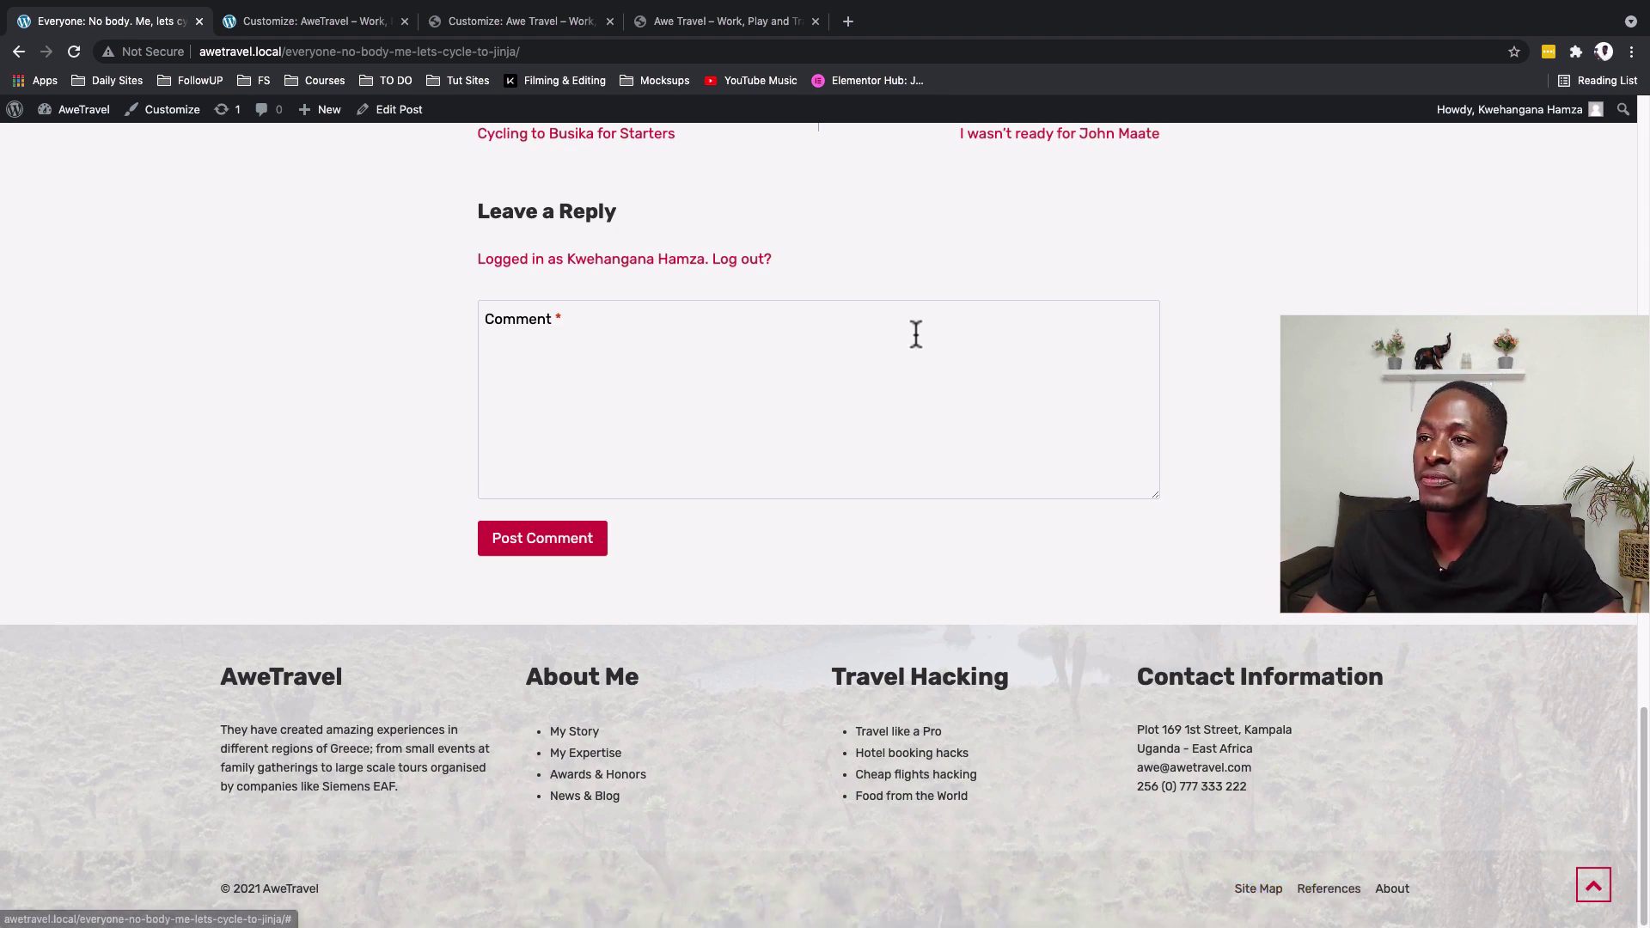
click(494, 24)
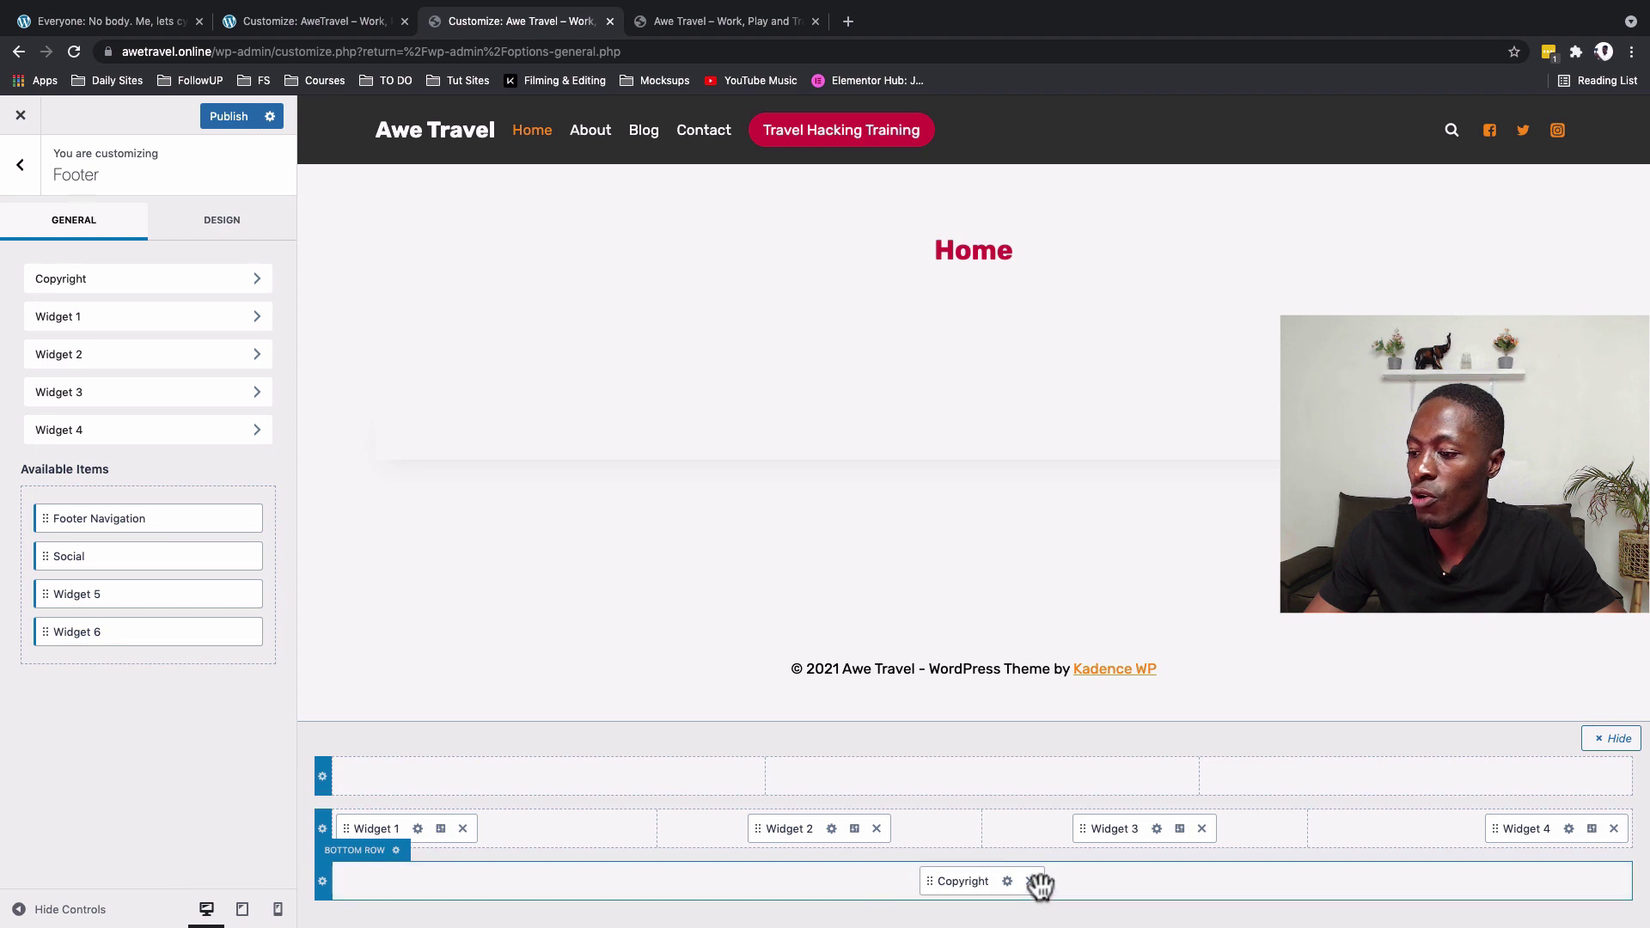
click(322, 882)
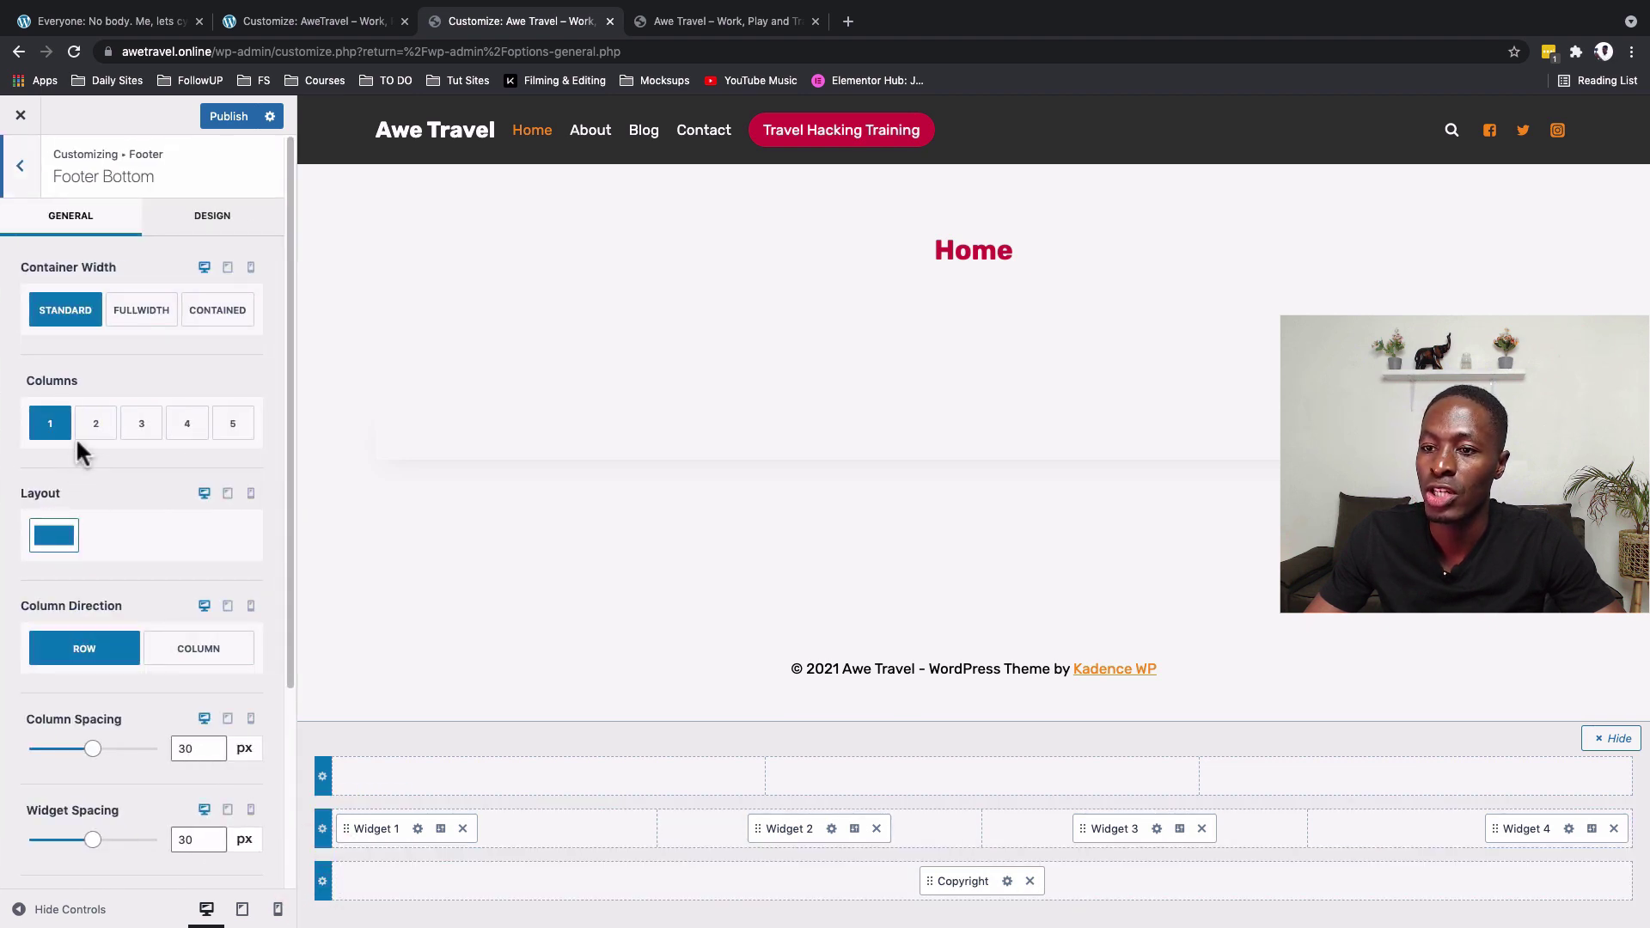
click(90, 434)
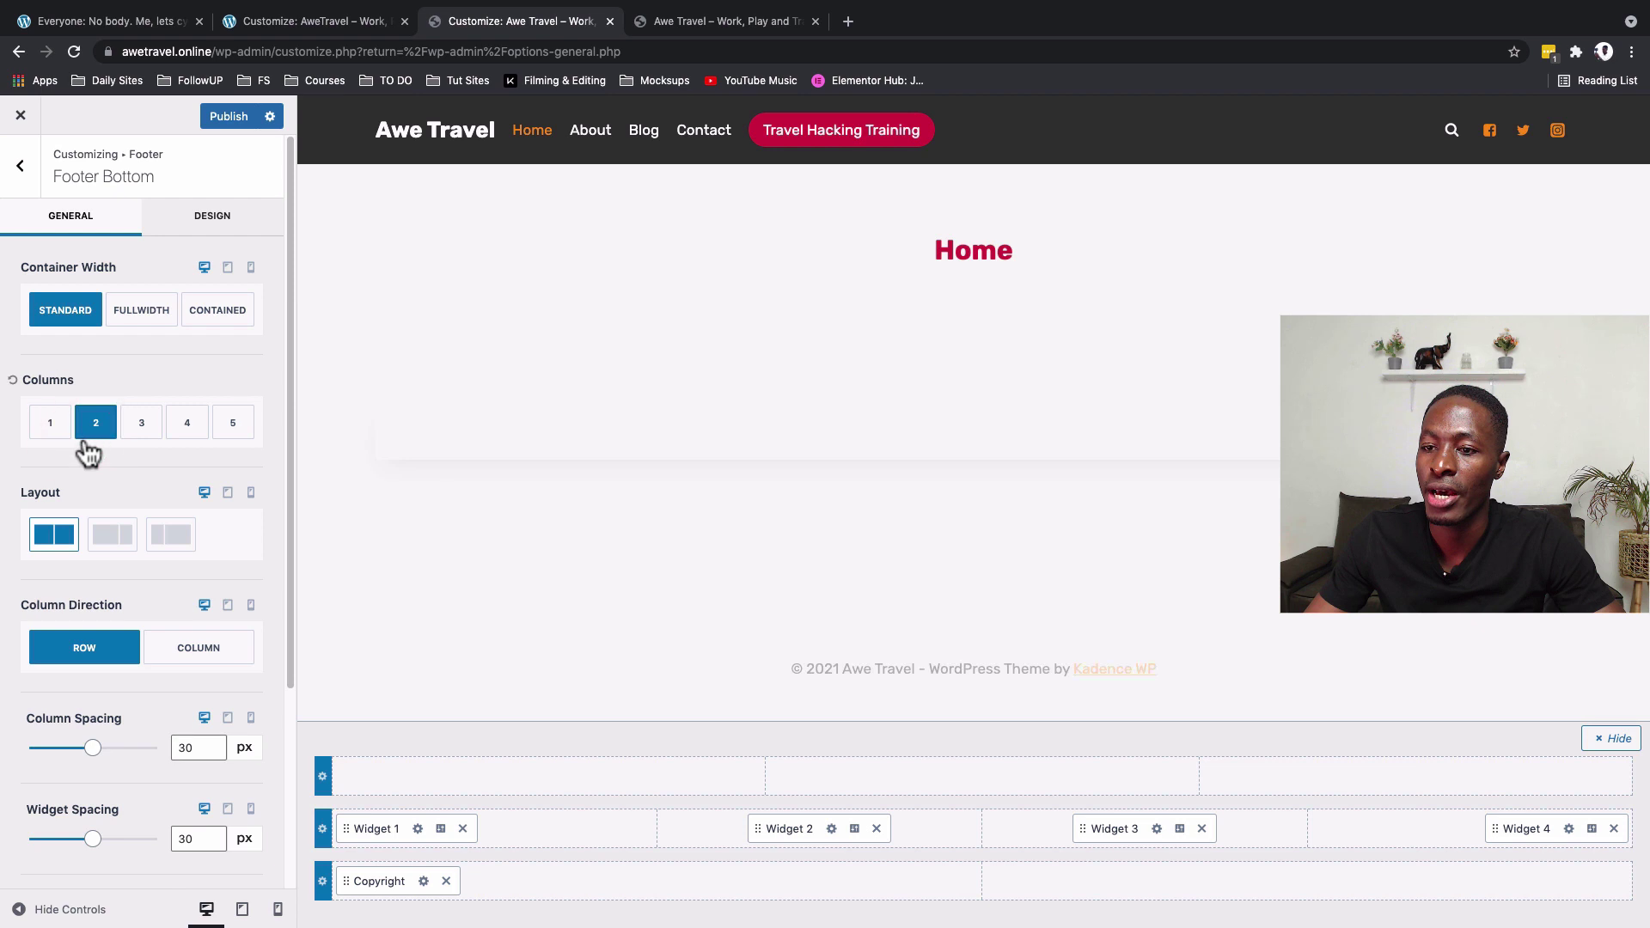
click(18, 176)
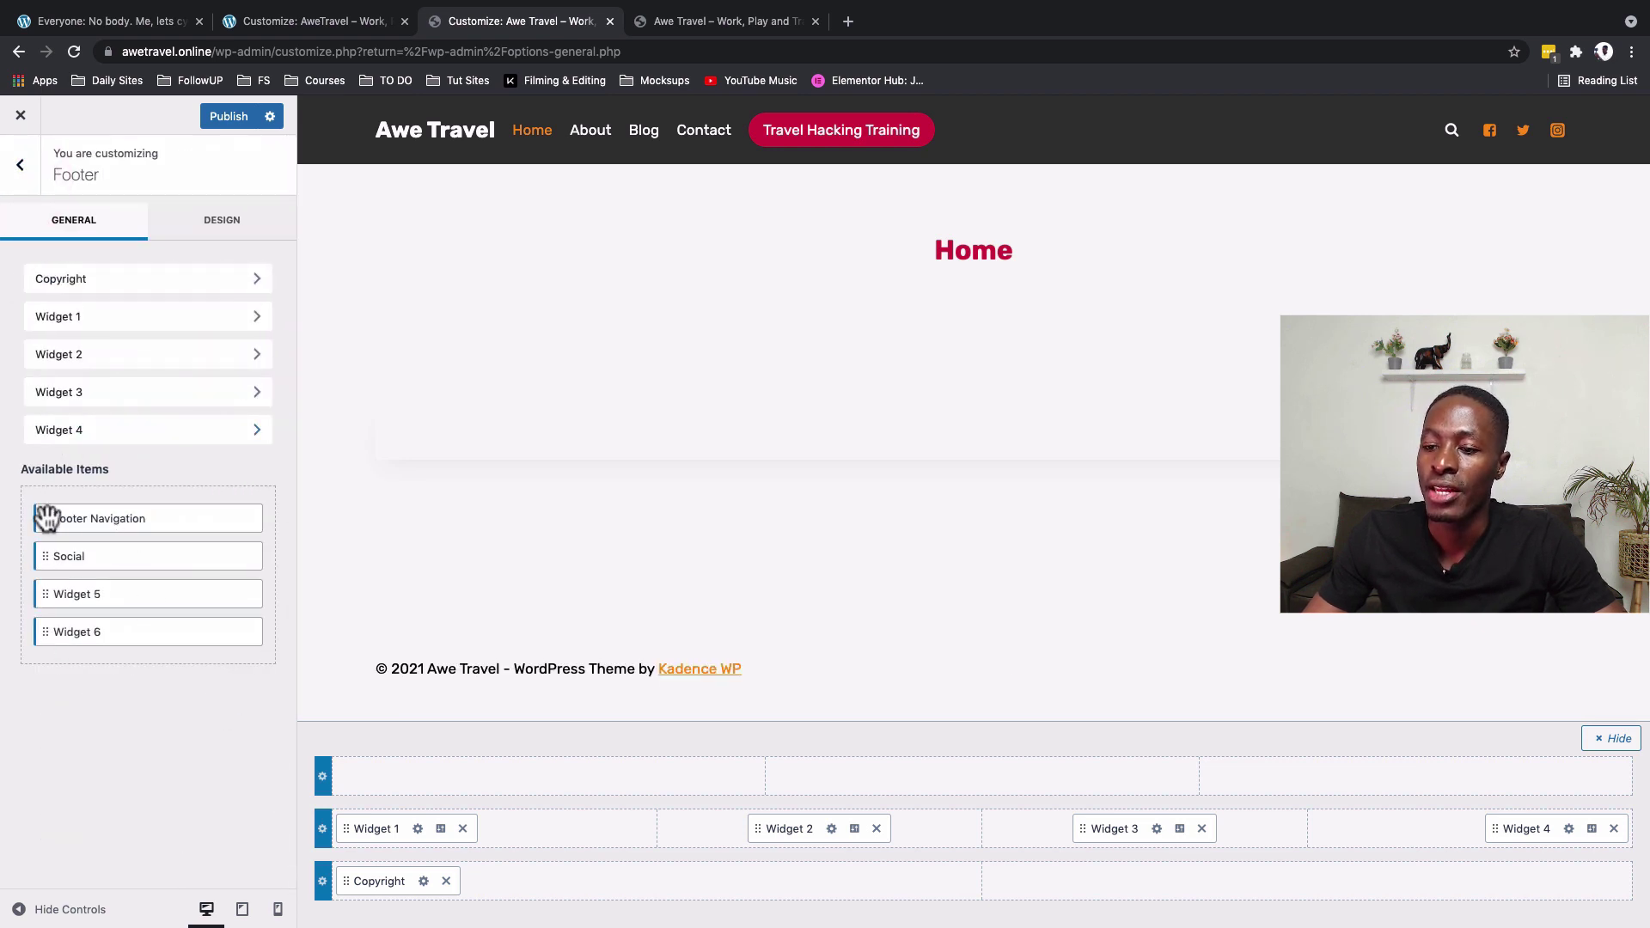
drag(43, 517, 1138, 879)
- Remove the {theme-credit} placeholder from the footer copyright text, leaving {copyright} {year} {site-title} as on the reference site
click(423, 881)
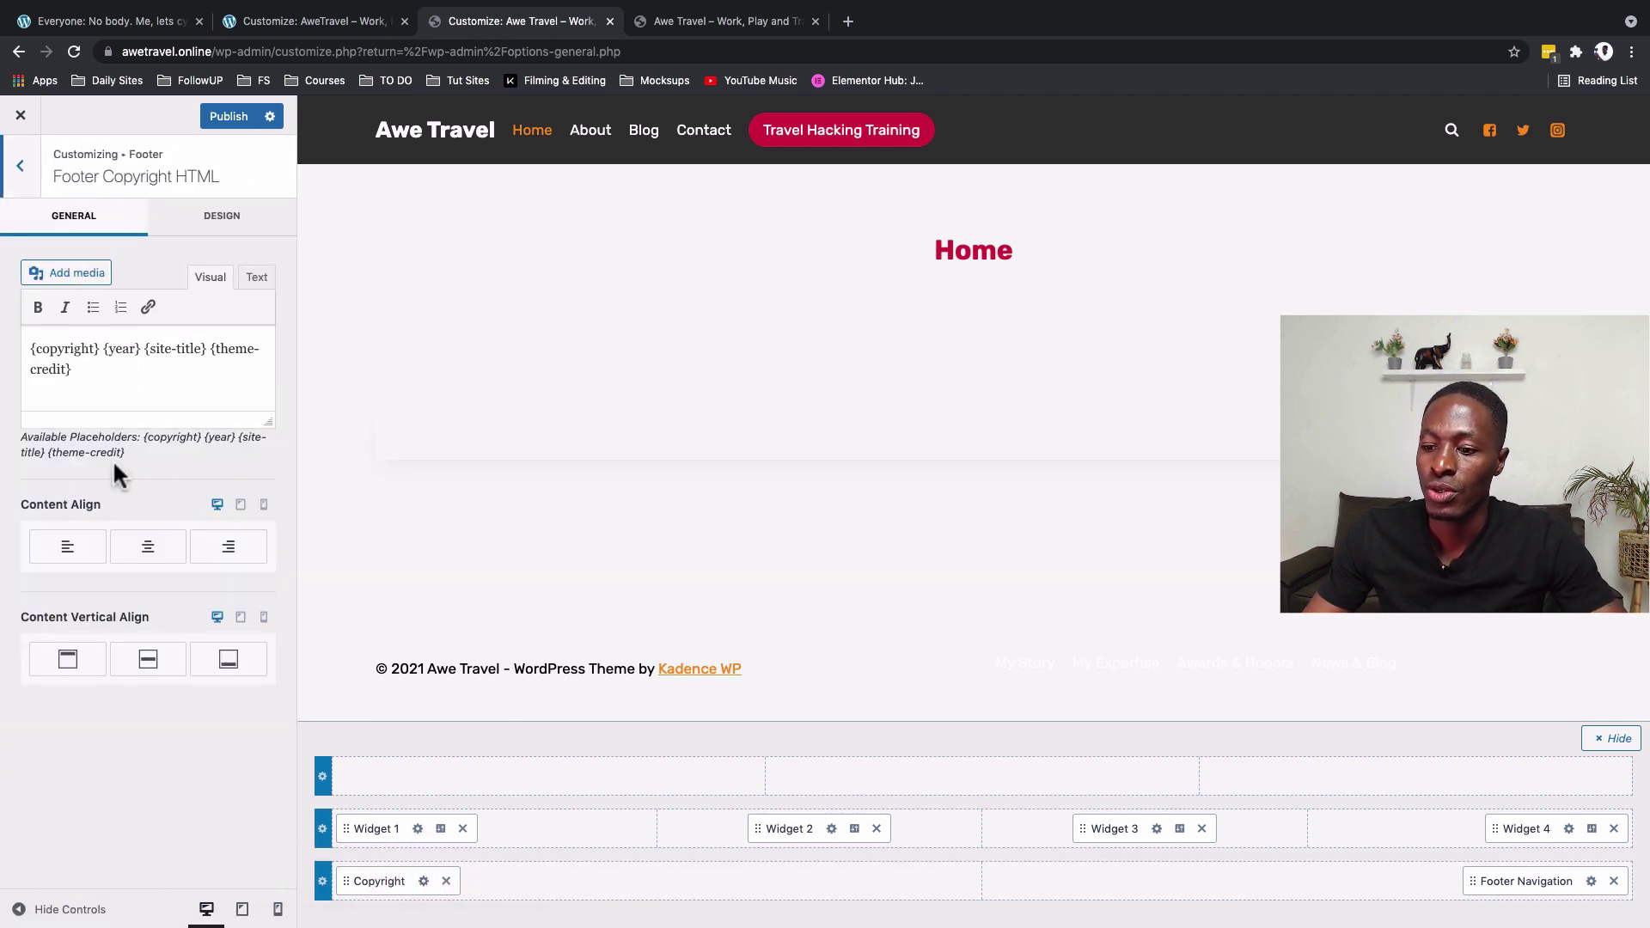
click(94, 20)
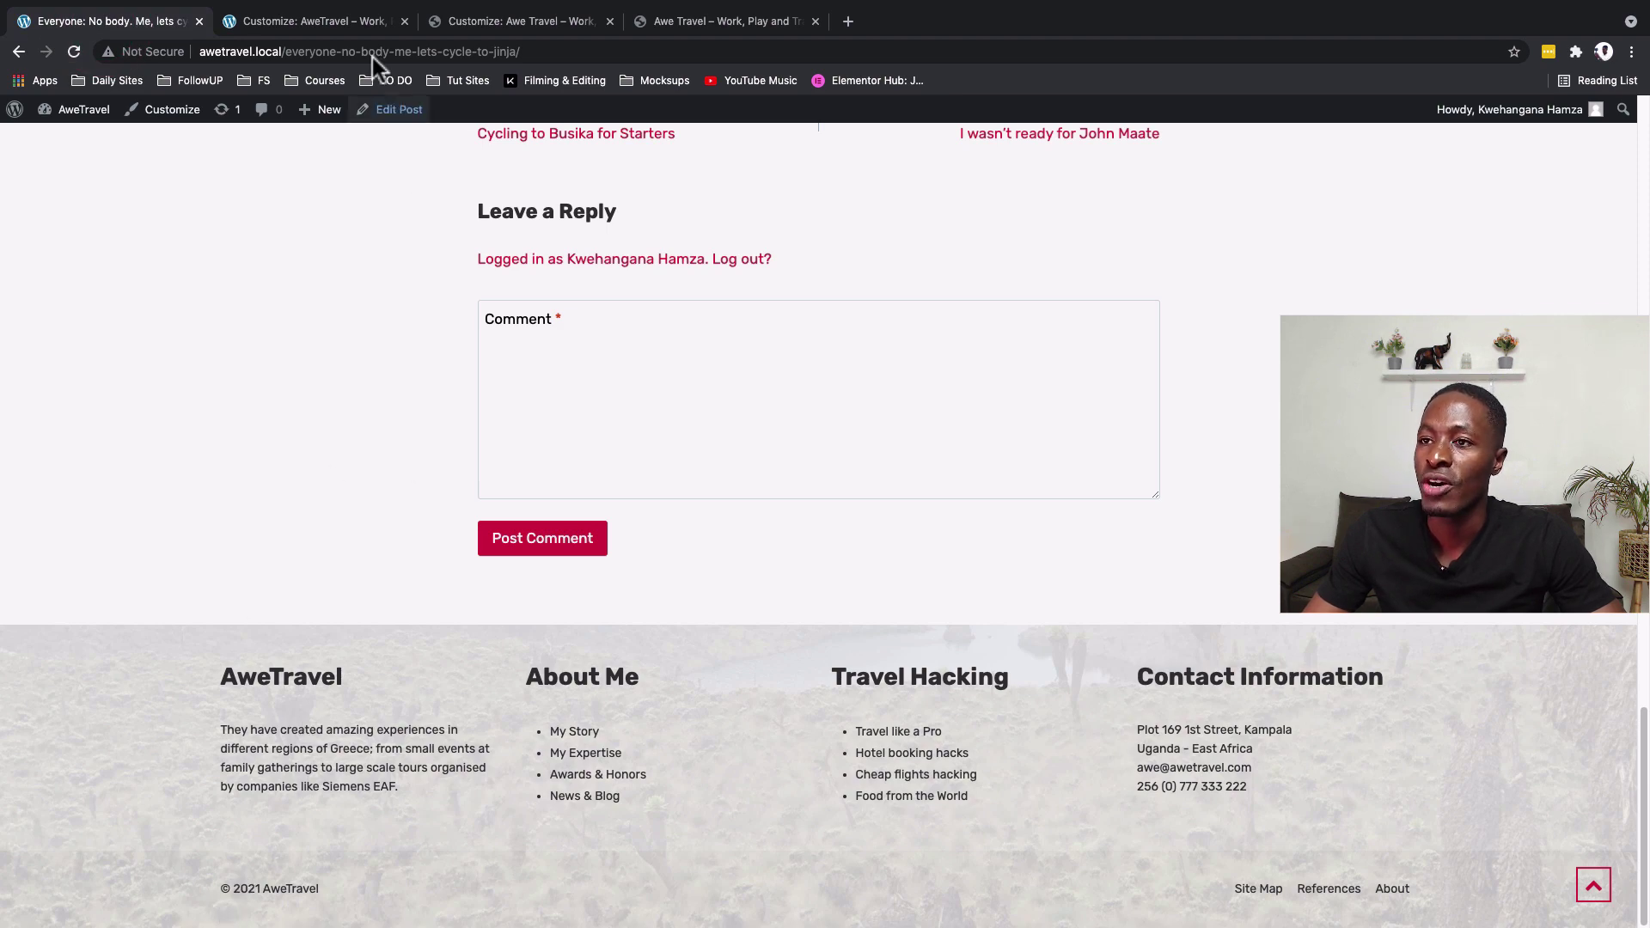
click(383, 22)
click(457, 24)
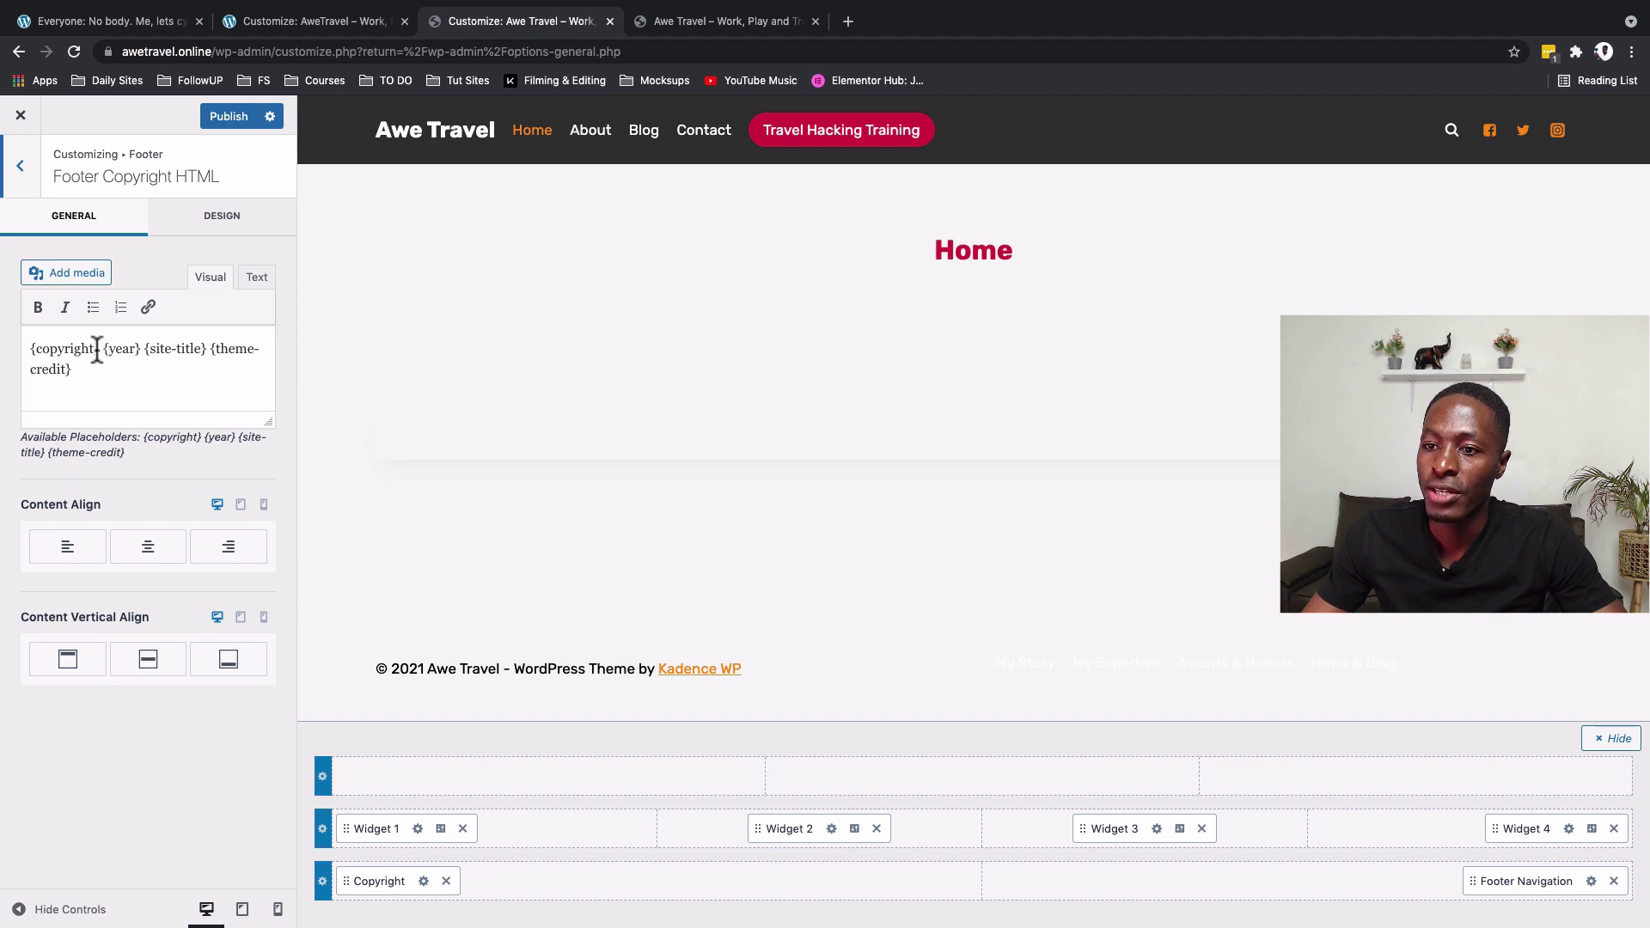
drag(98, 349, 137, 349)
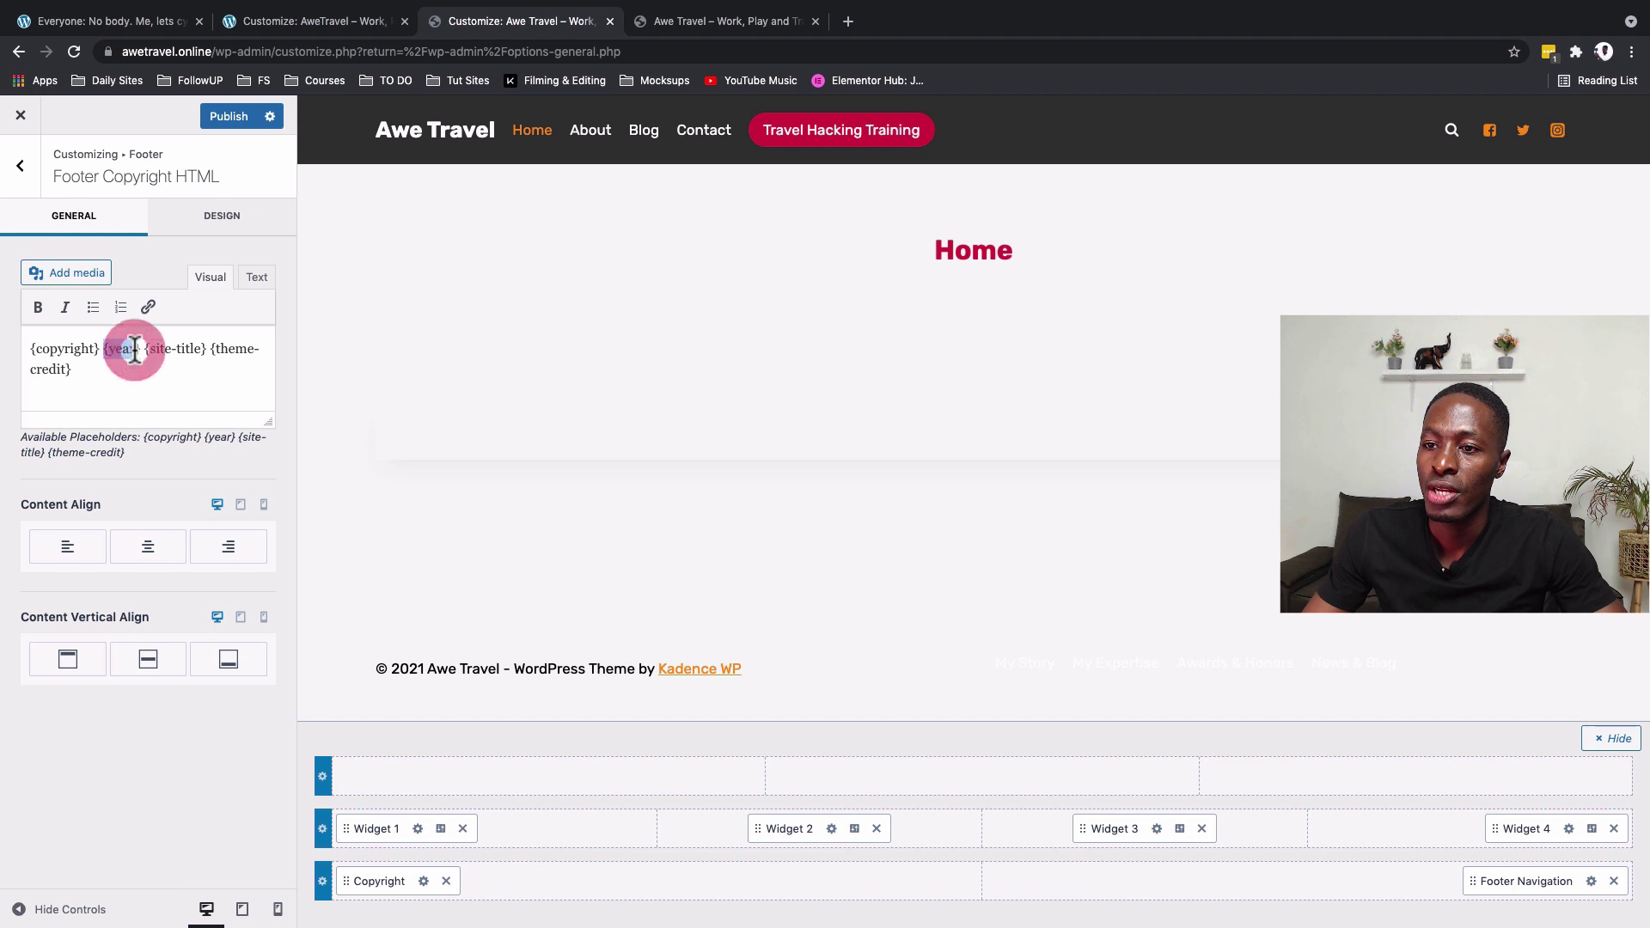
click(208, 351)
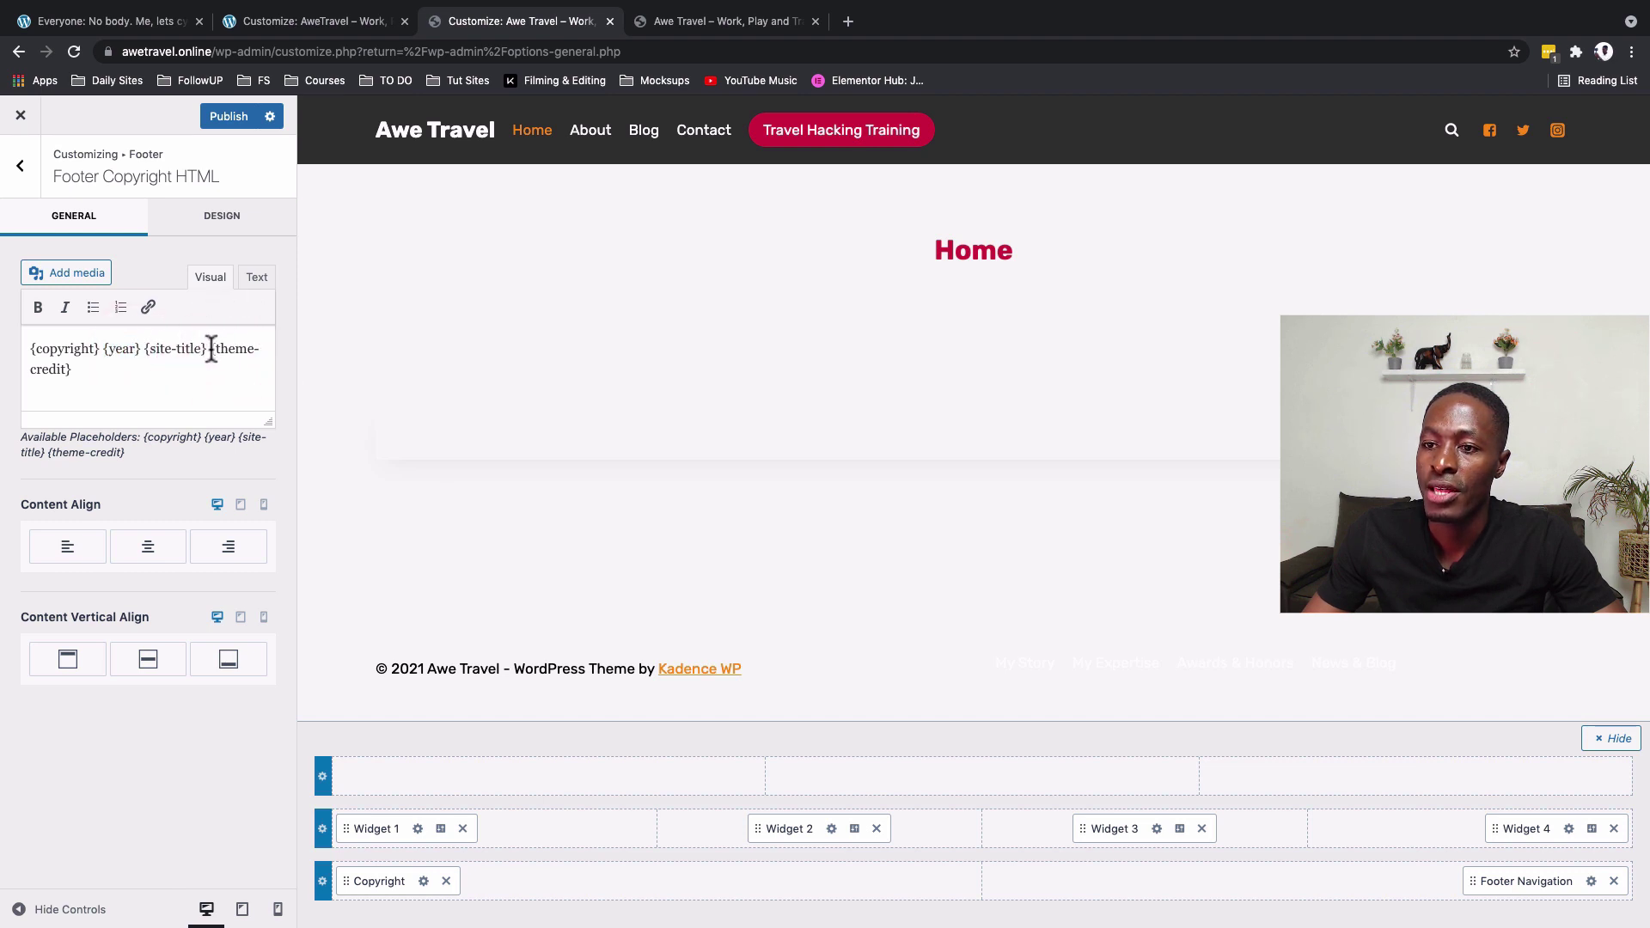
drag(211, 350, 195, 390)
key(BackSpace)
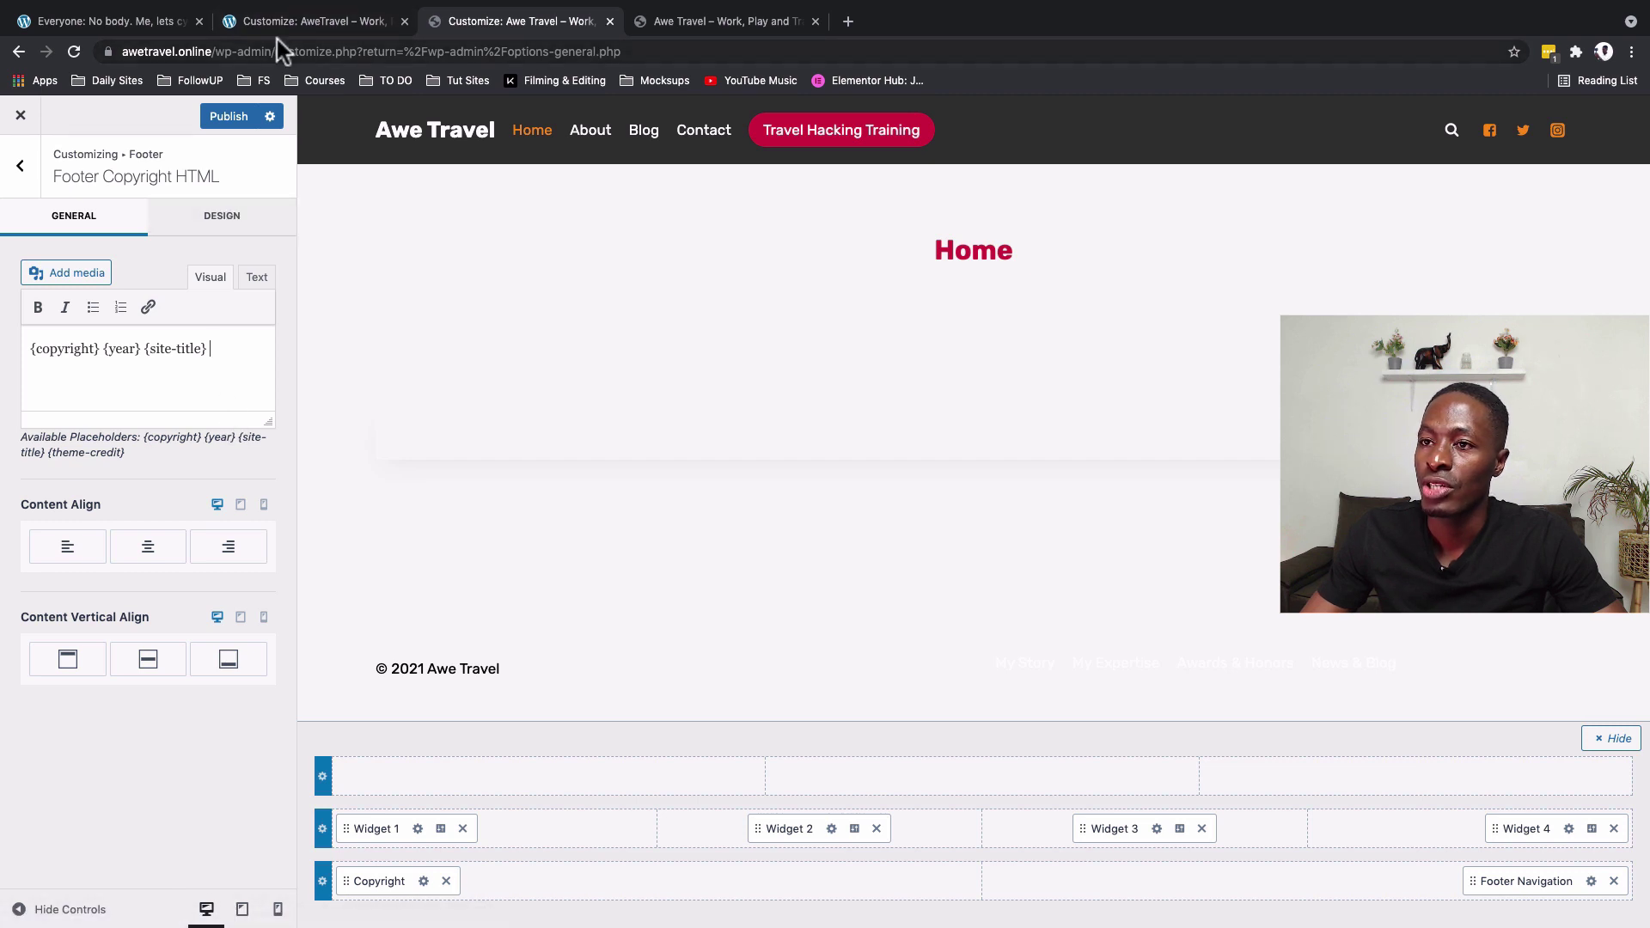
- Check the reference site's copyright line and set the footer copyright font colour to the dark grey palette colour 333333
click(136, 21)
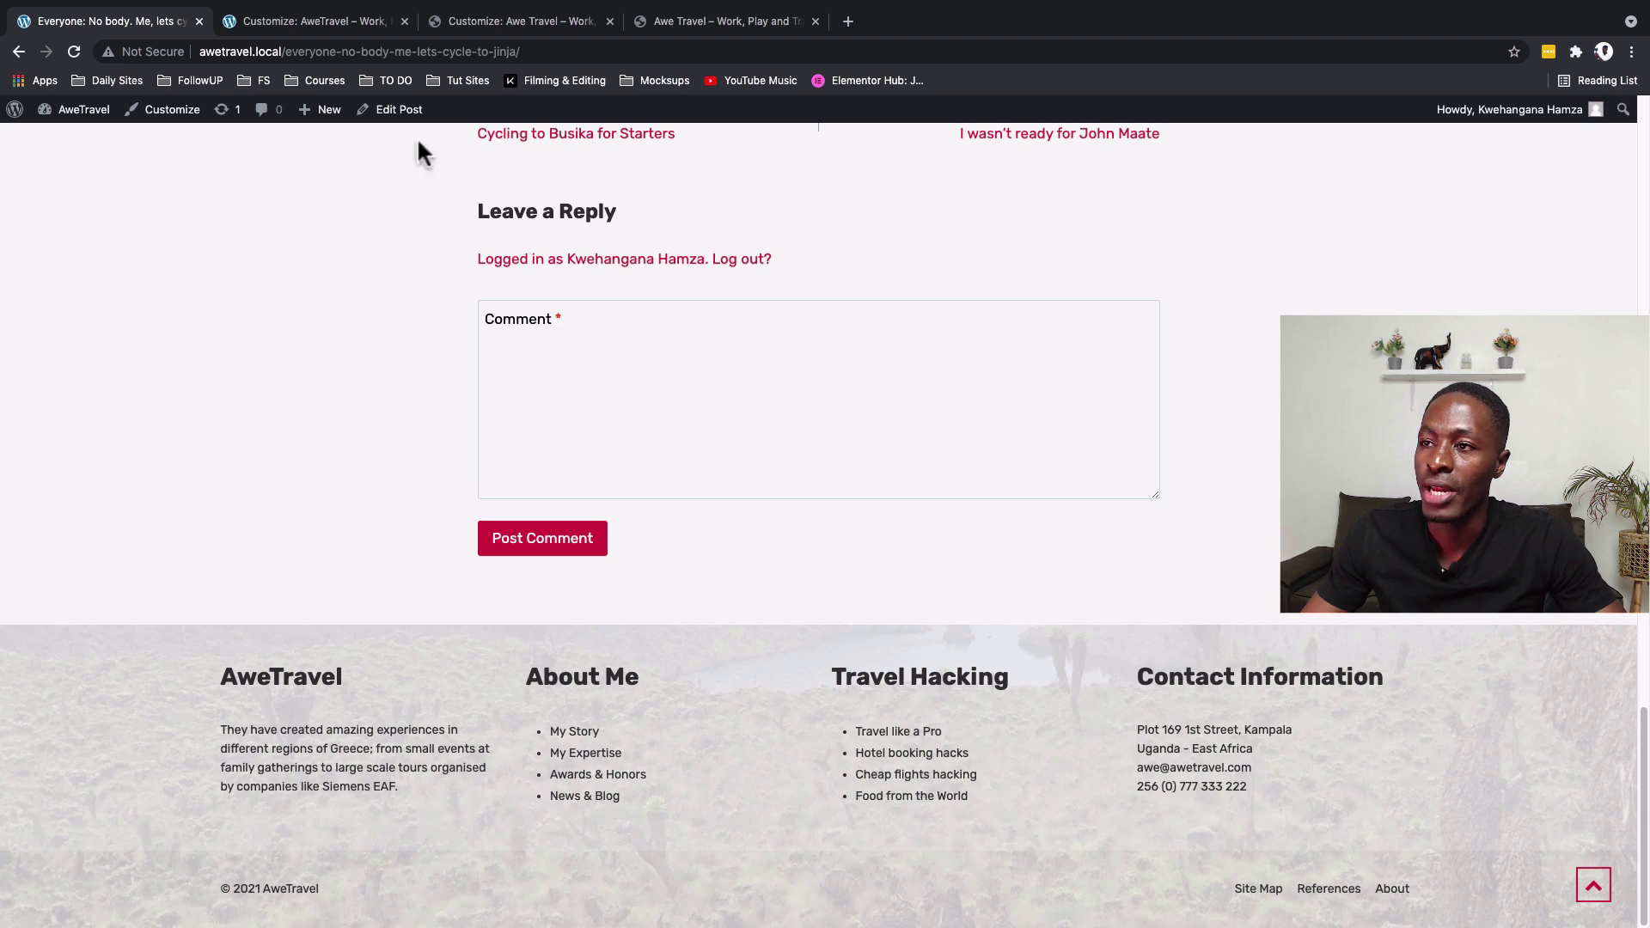
click(452, 14)
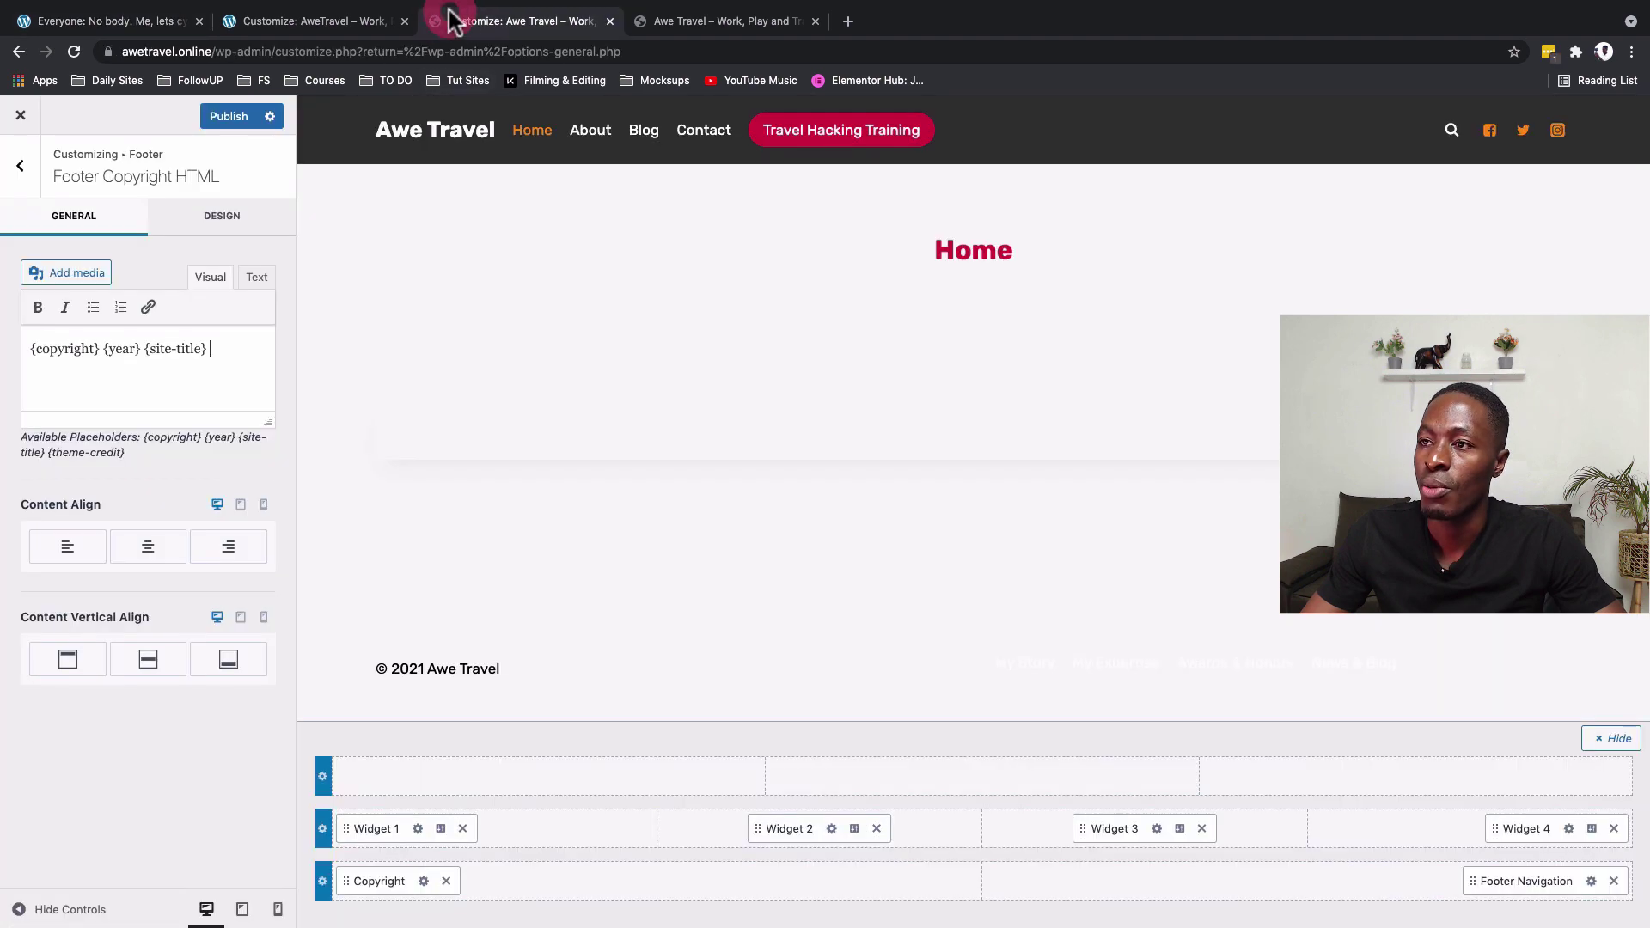
click(196, 222)
click(50, 323)
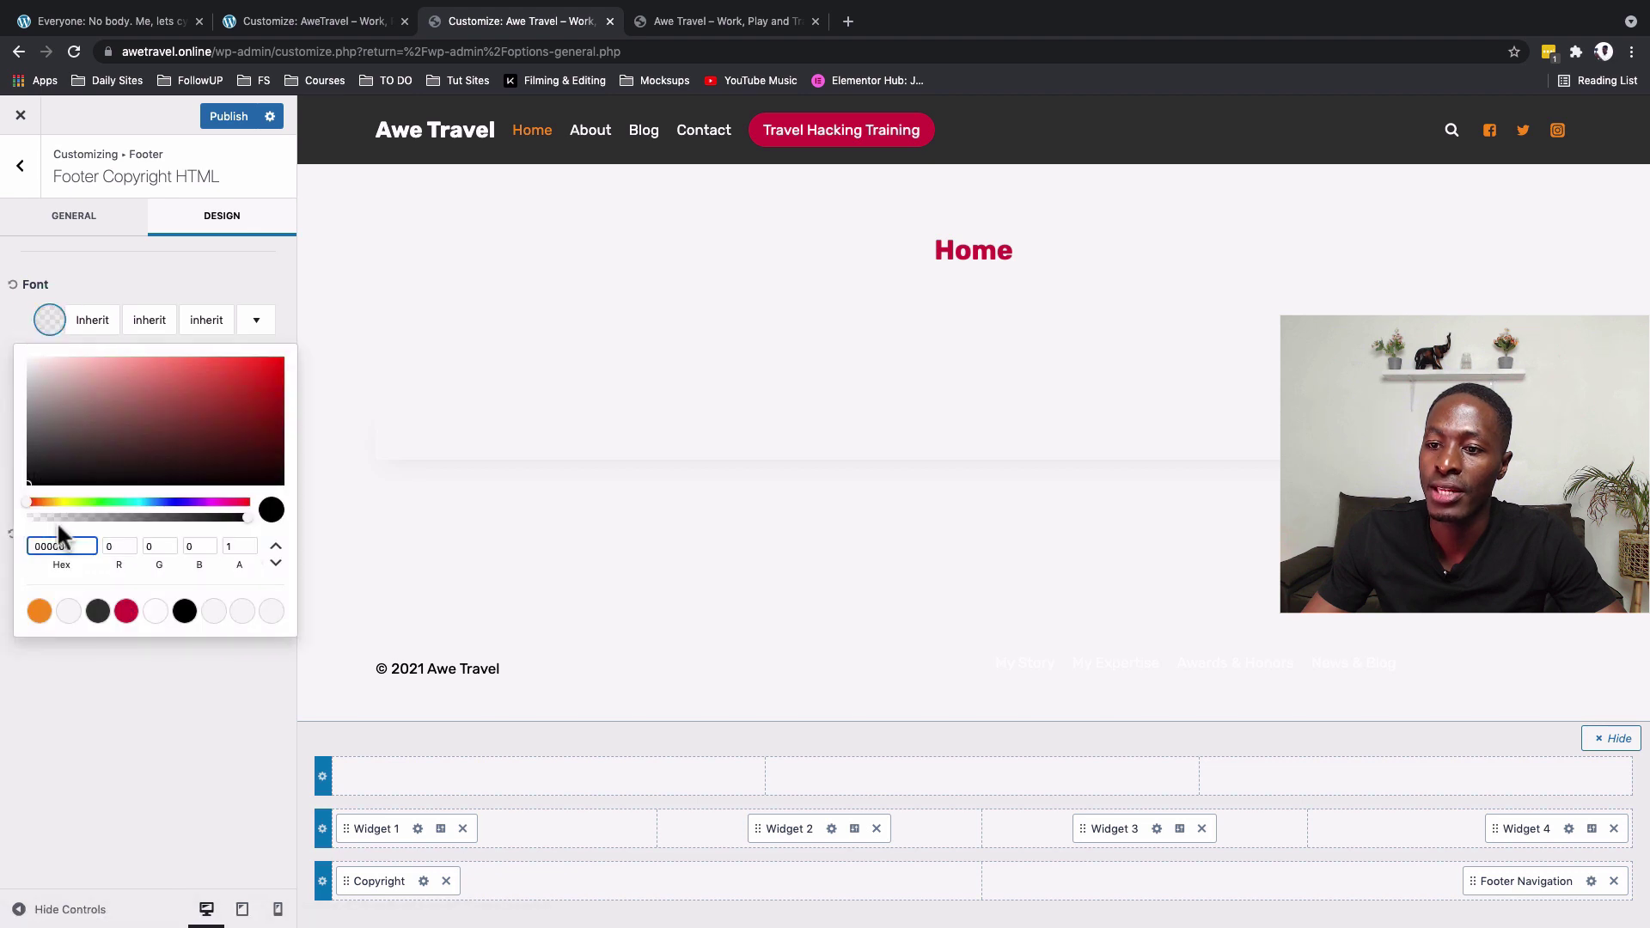
click(97, 612)
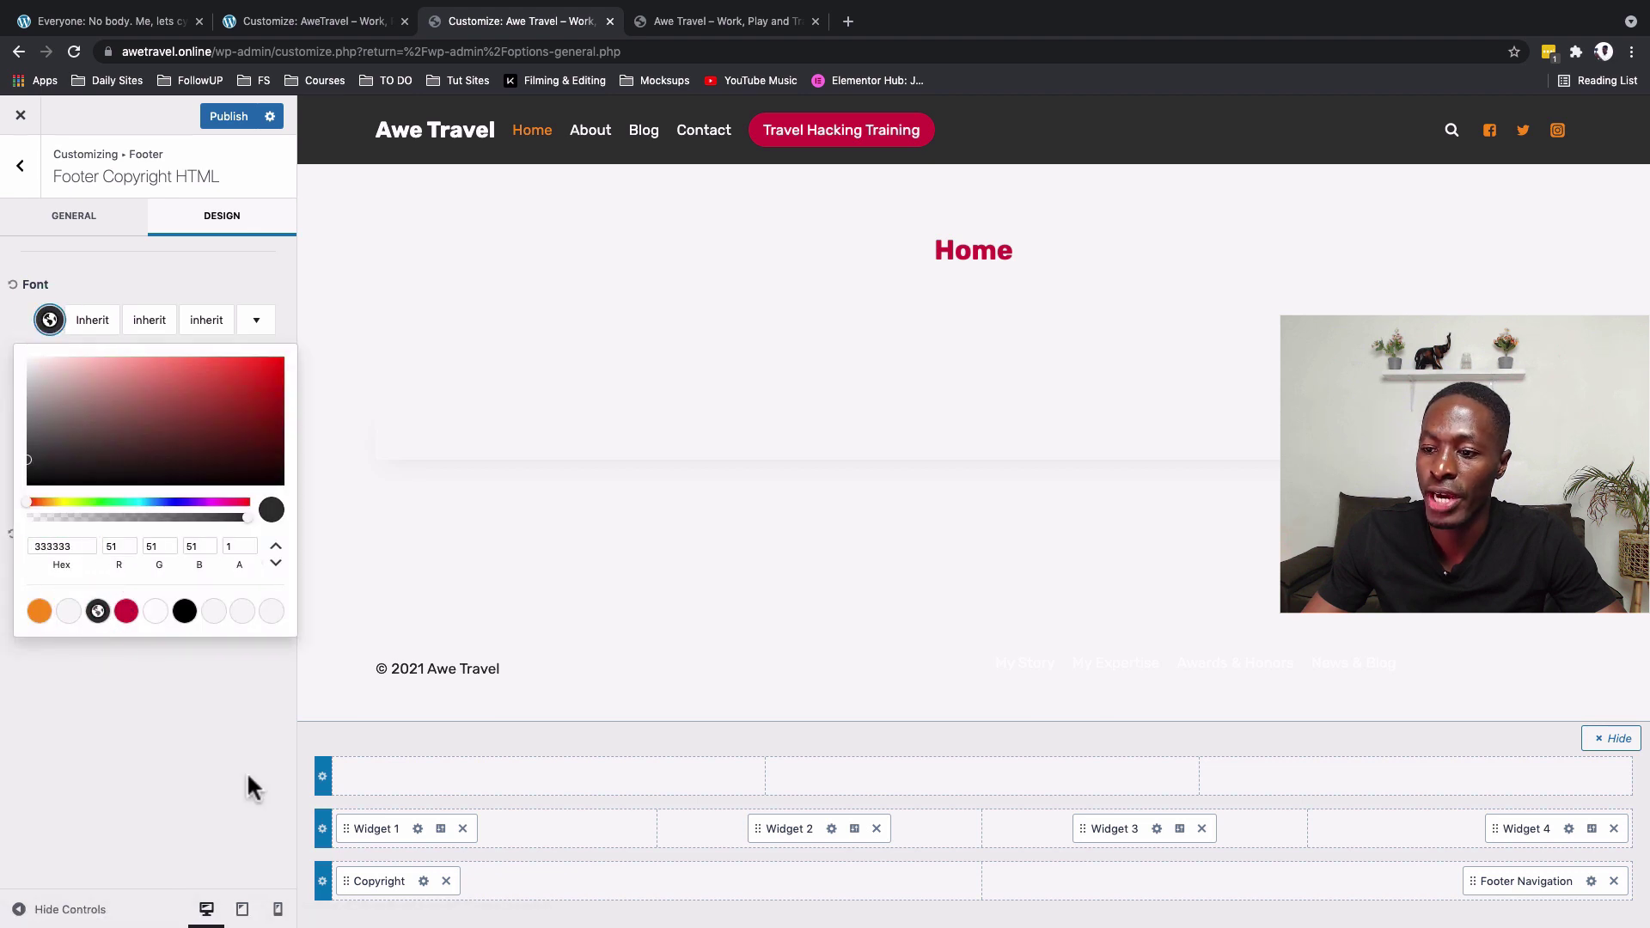
click(214, 826)
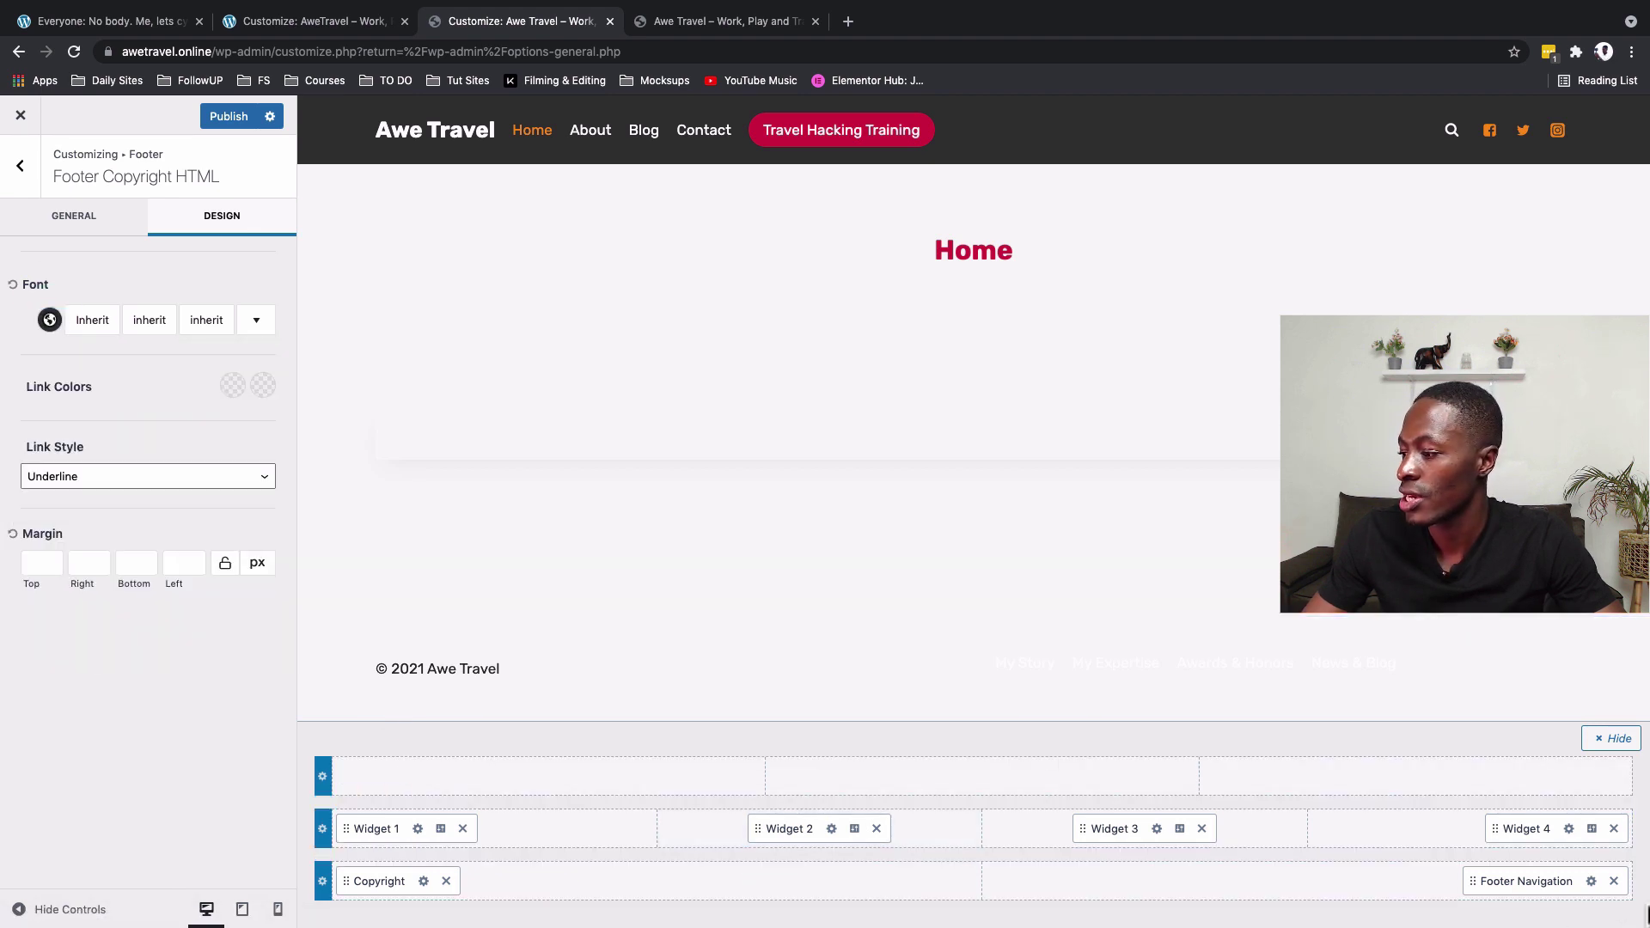
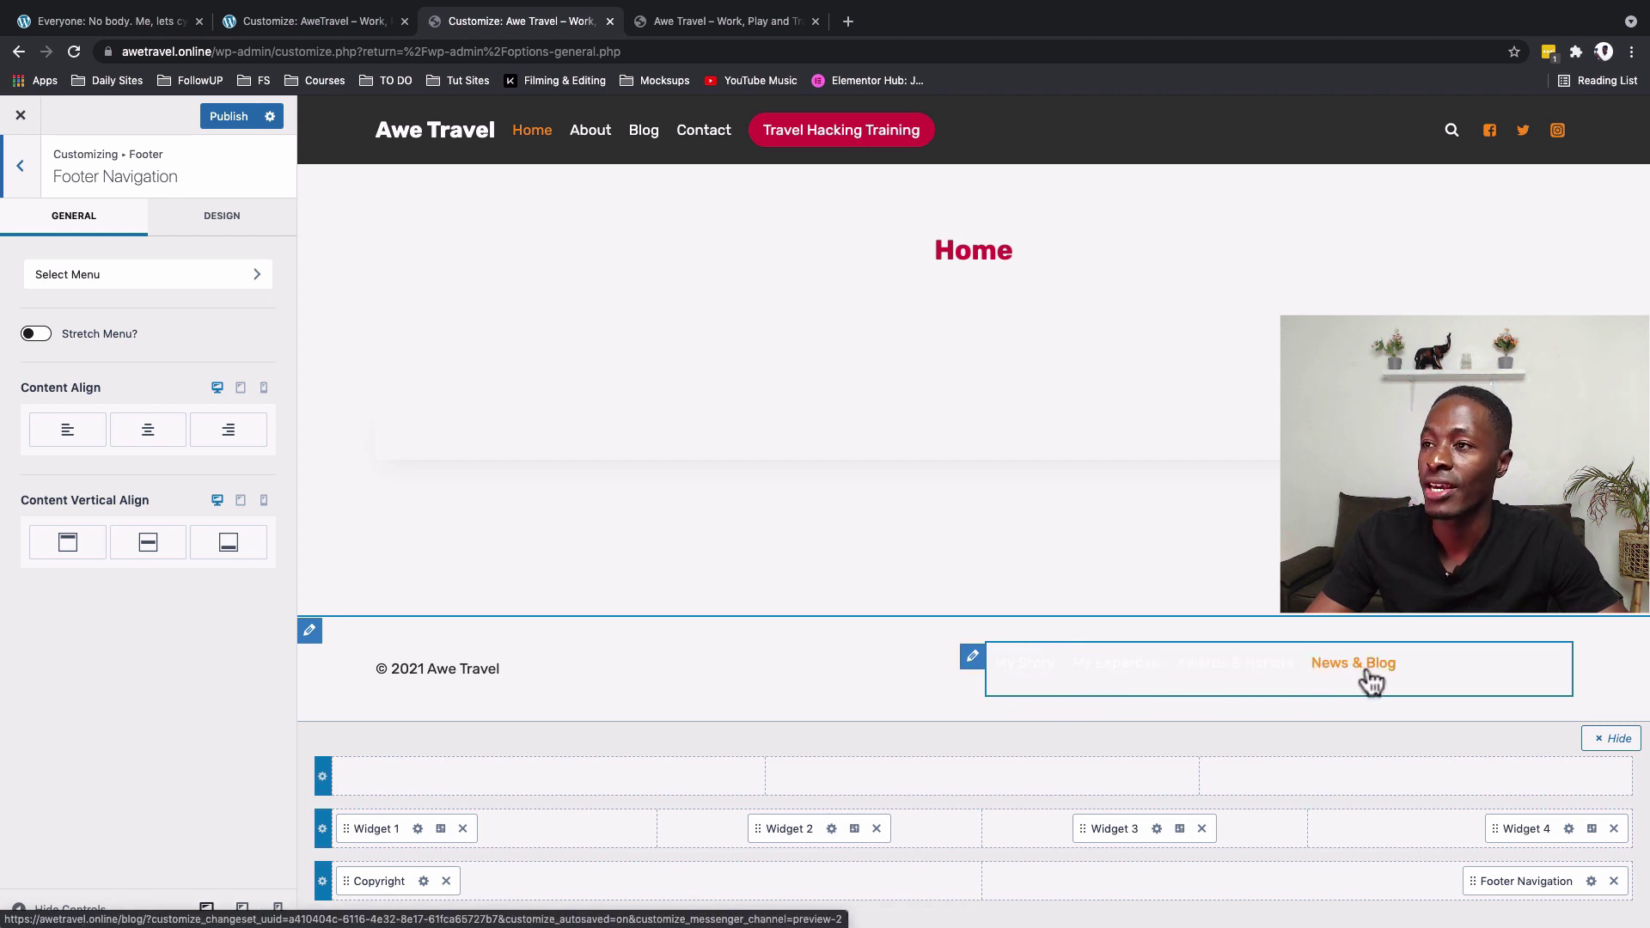
- Compare the reference footer's links and remove News & Blog, Awards & Honors, My Expertise and My Story from the Footer menu
click(76, 24)
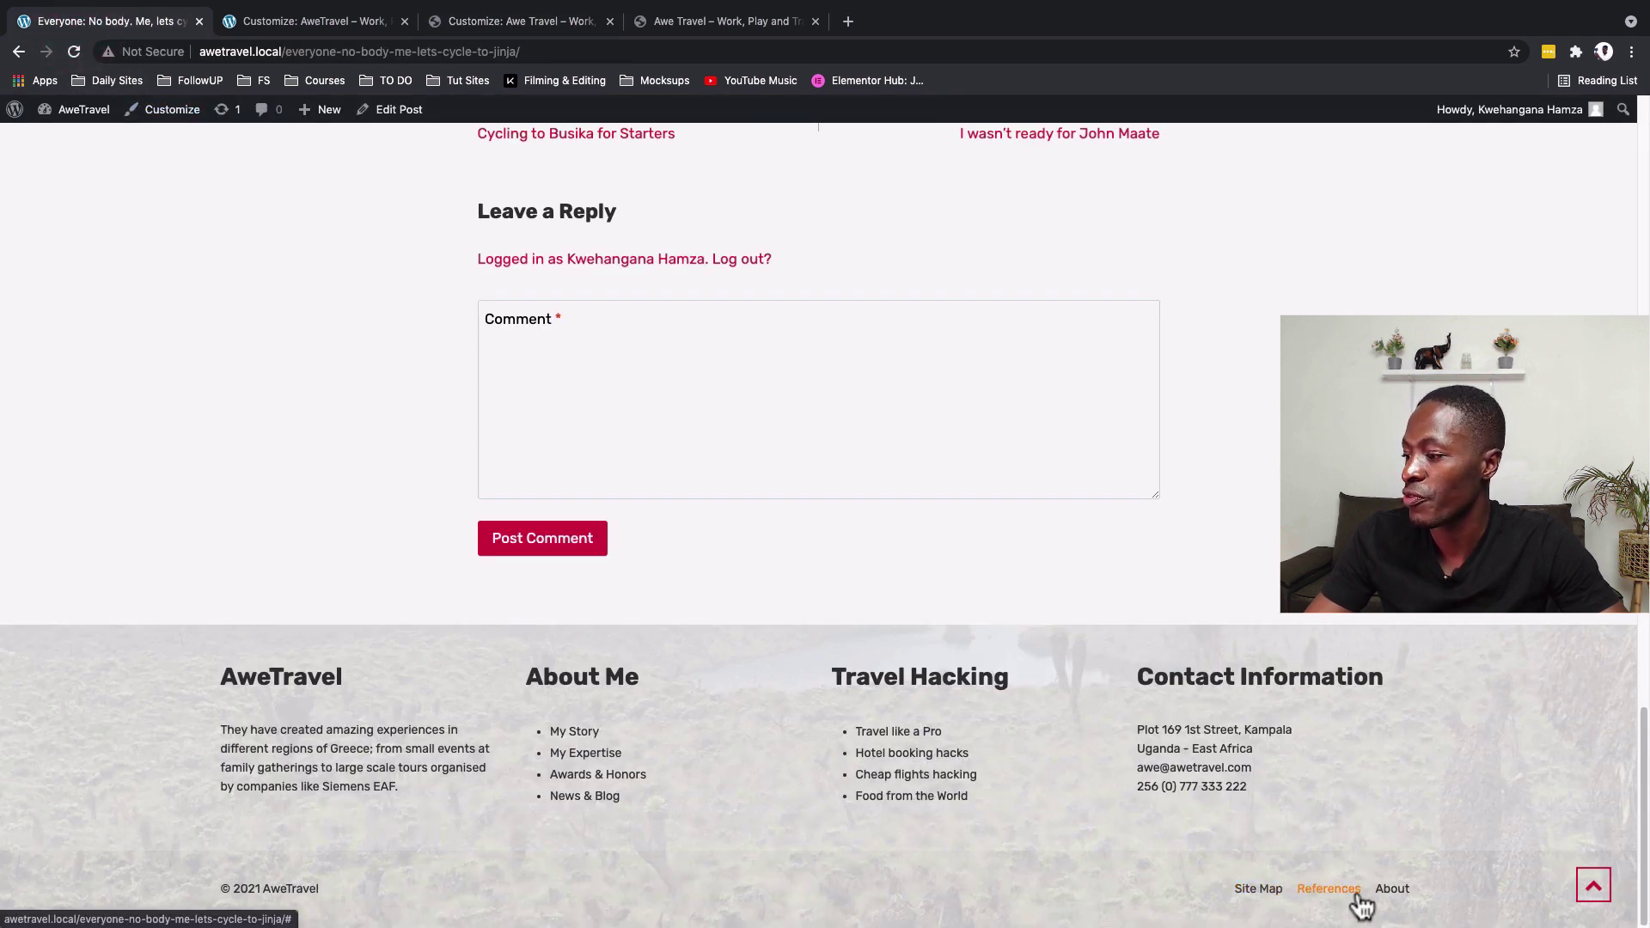
click(459, 22)
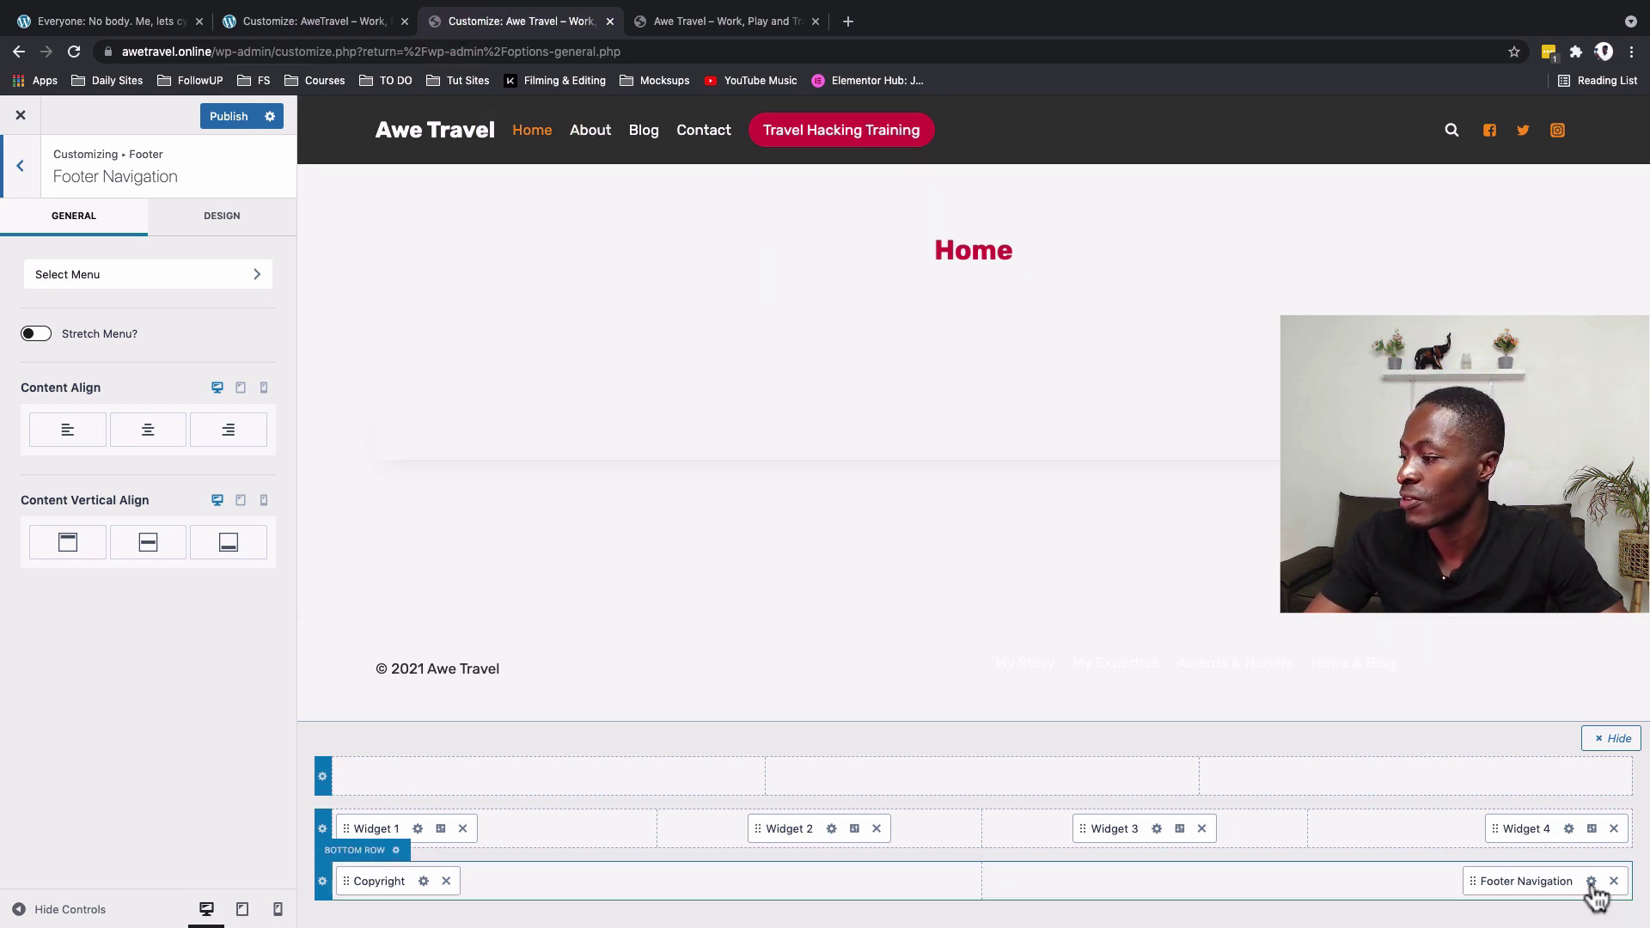
click(176, 283)
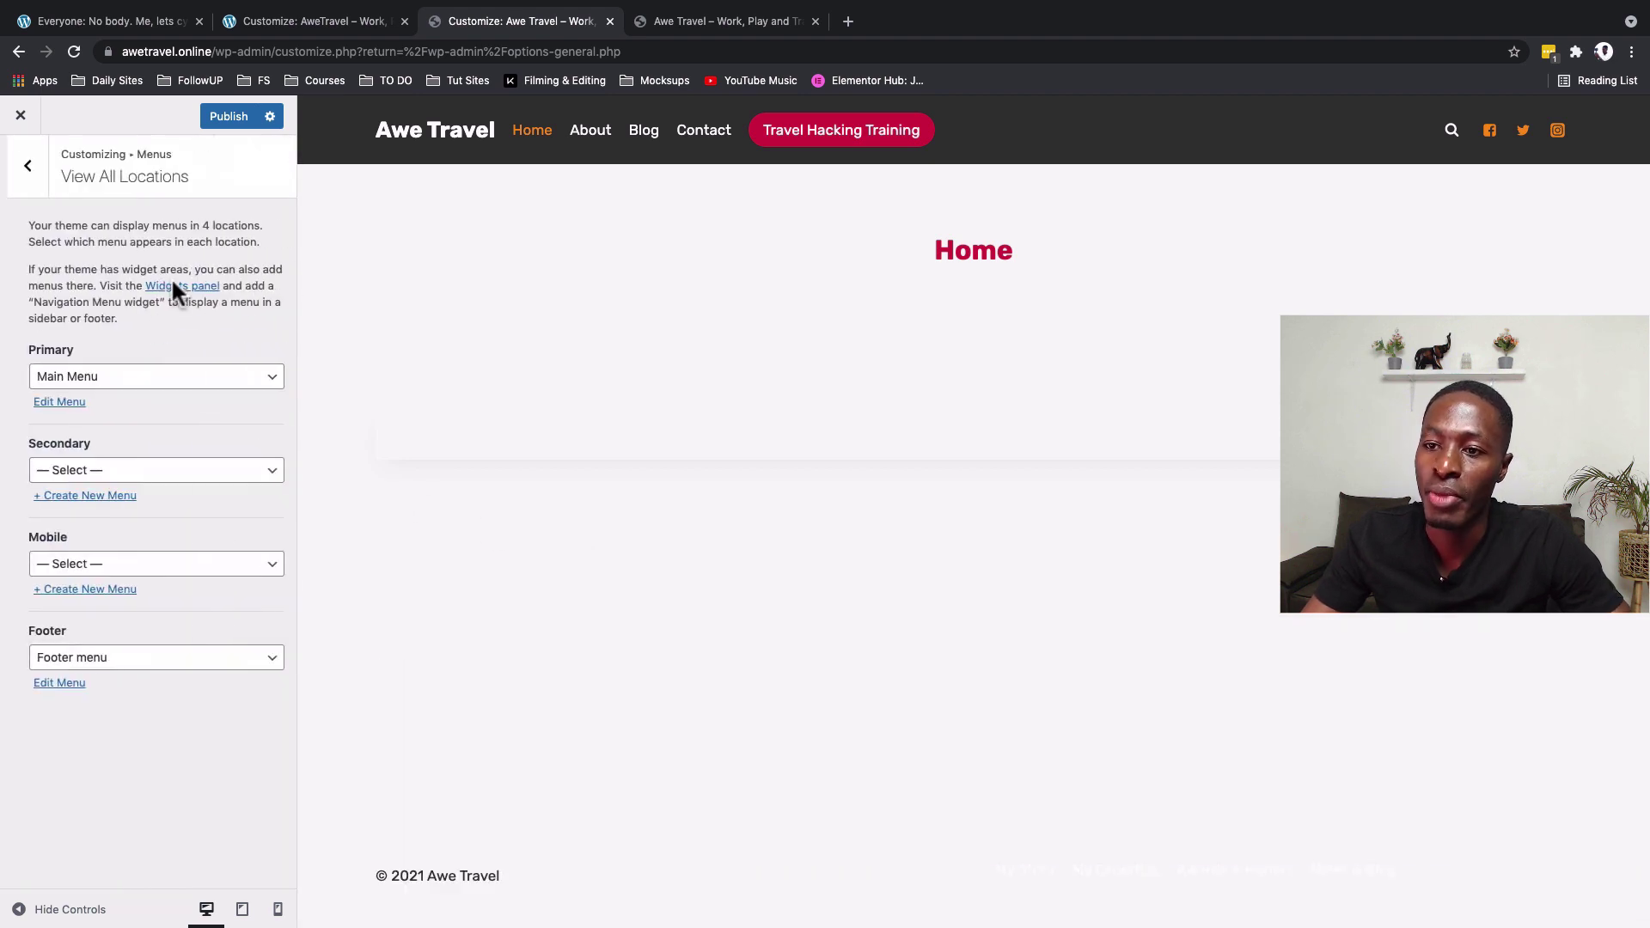
click(57, 684)
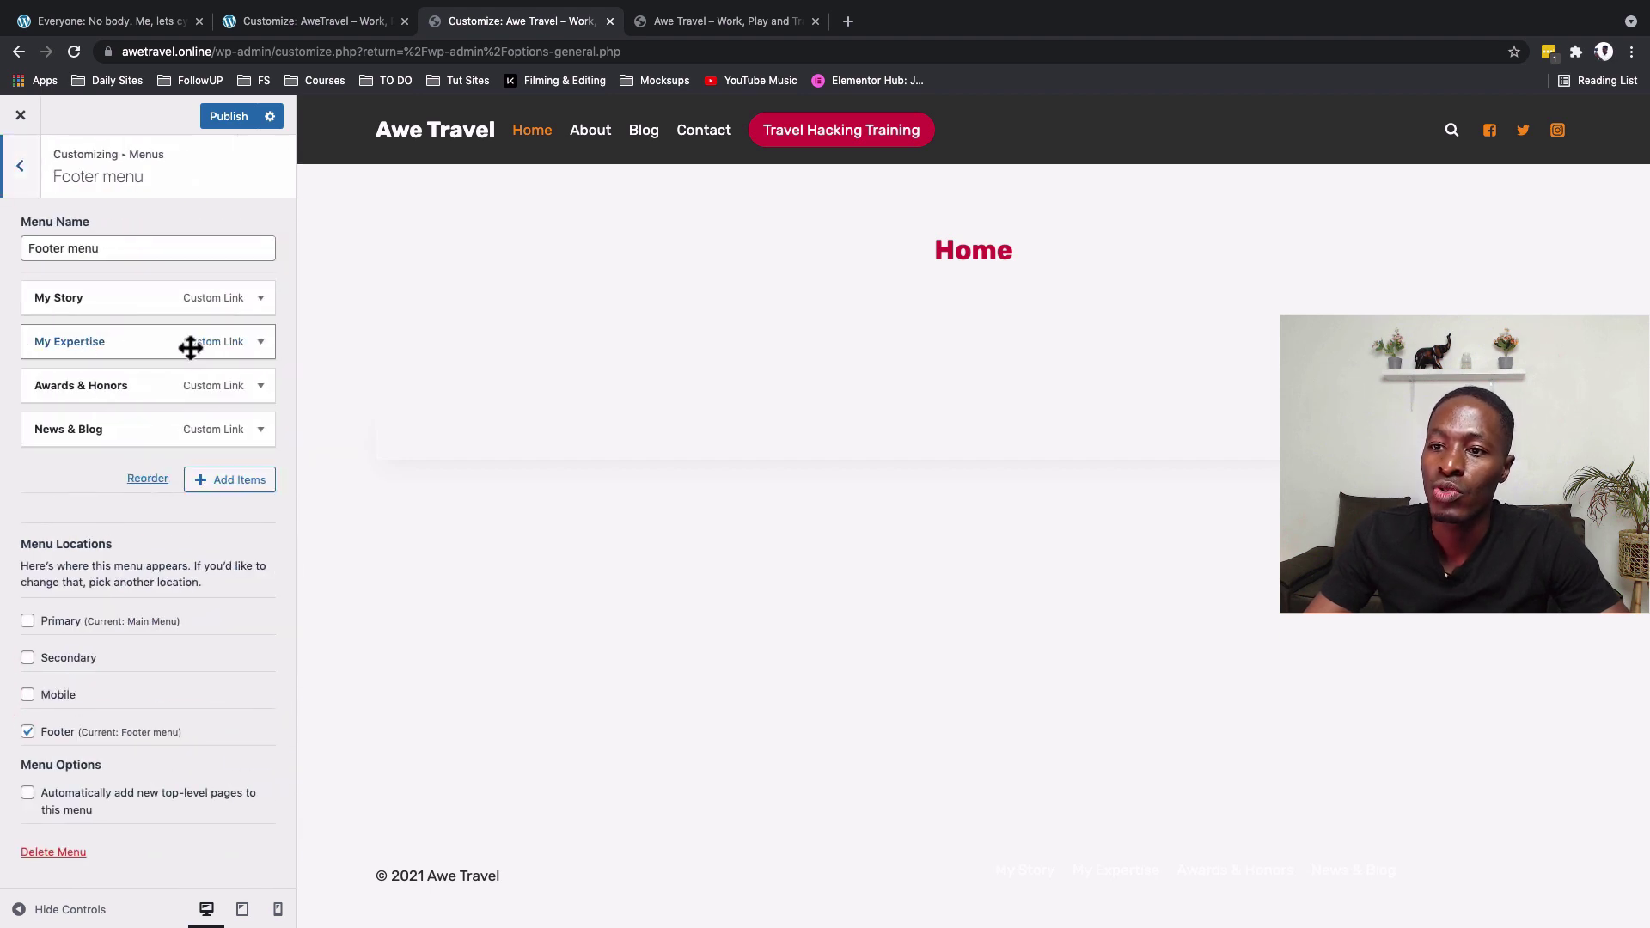
click(263, 429)
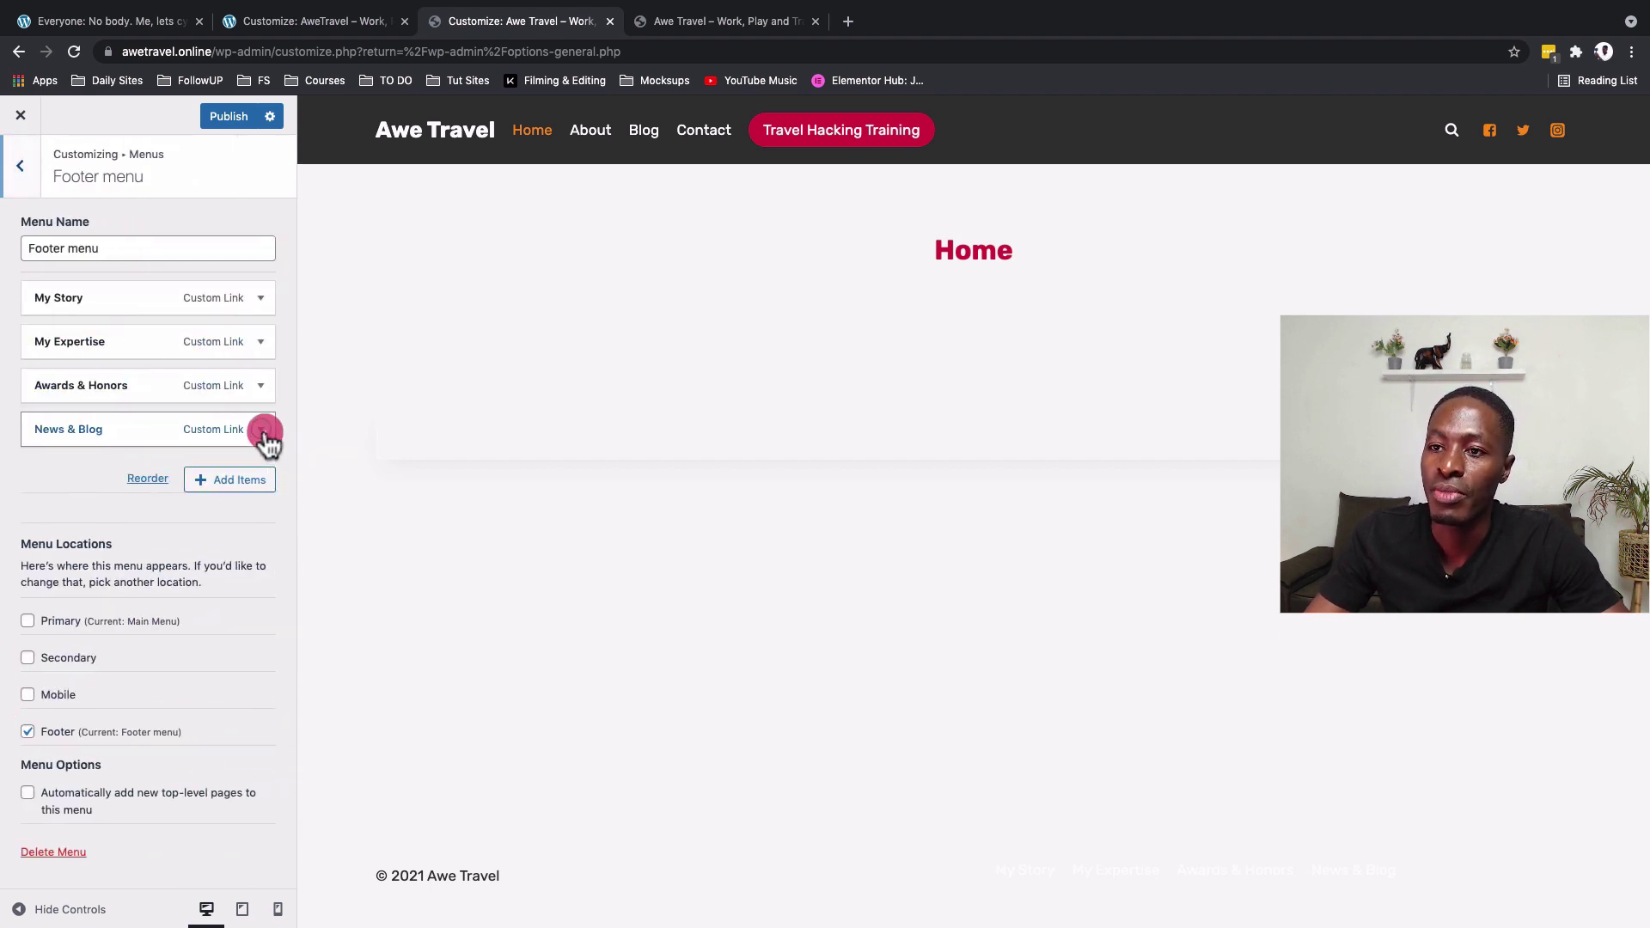
click(45, 567)
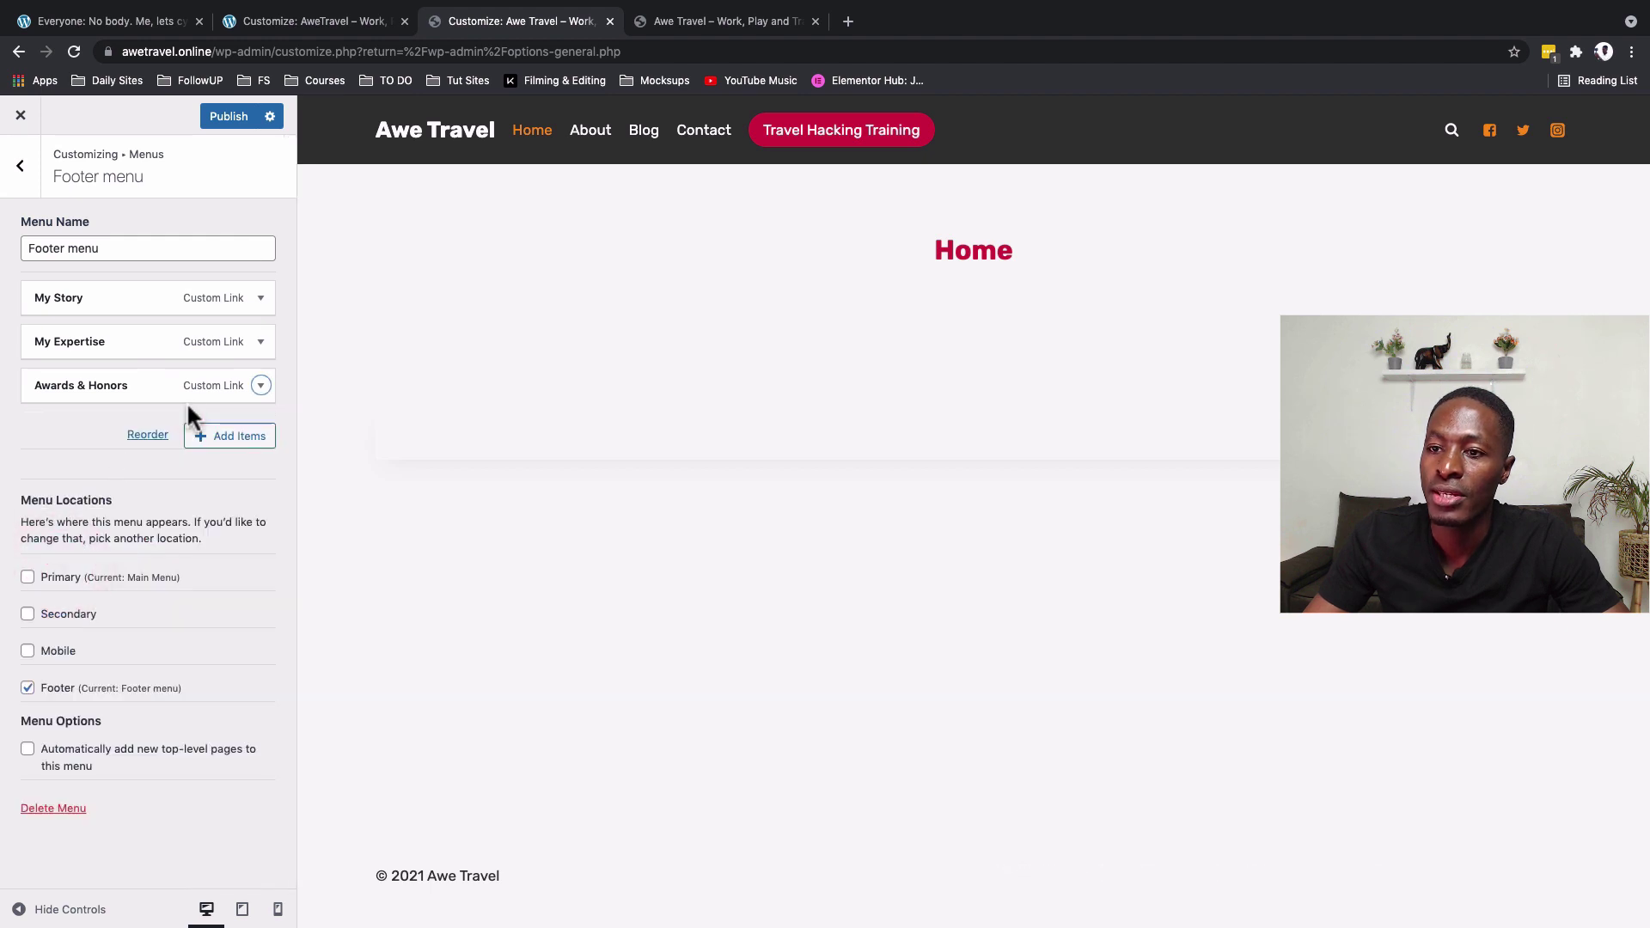
click(247, 385)
click(44, 524)
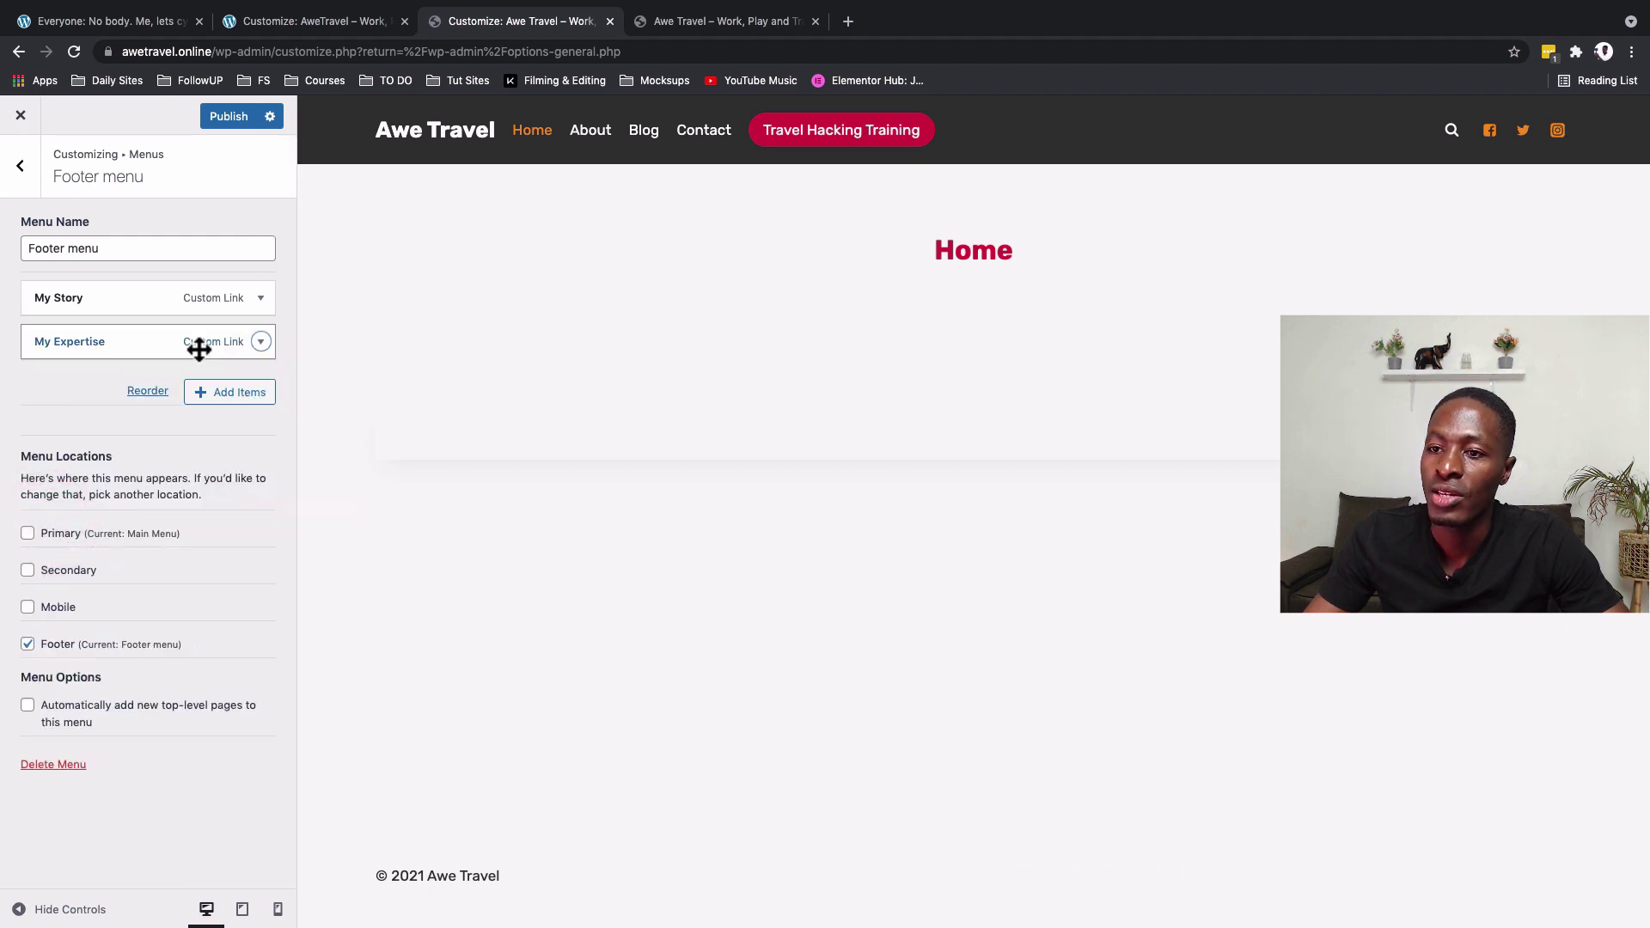
click(248, 341)
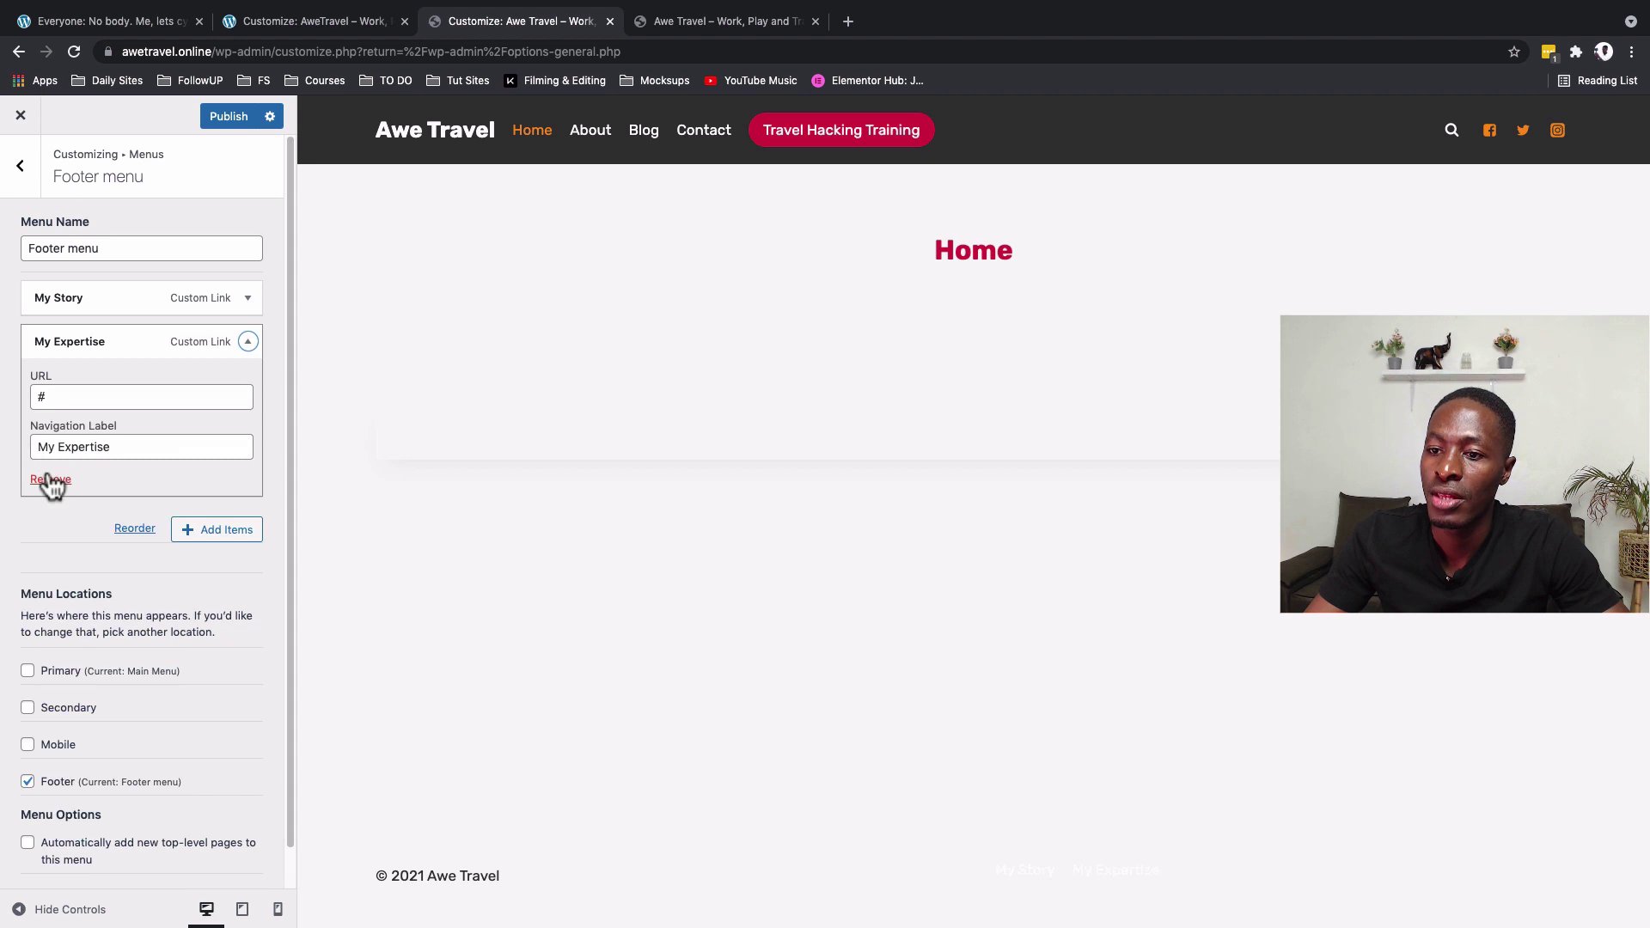
click(50, 480)
click(247, 297)
click(48, 437)
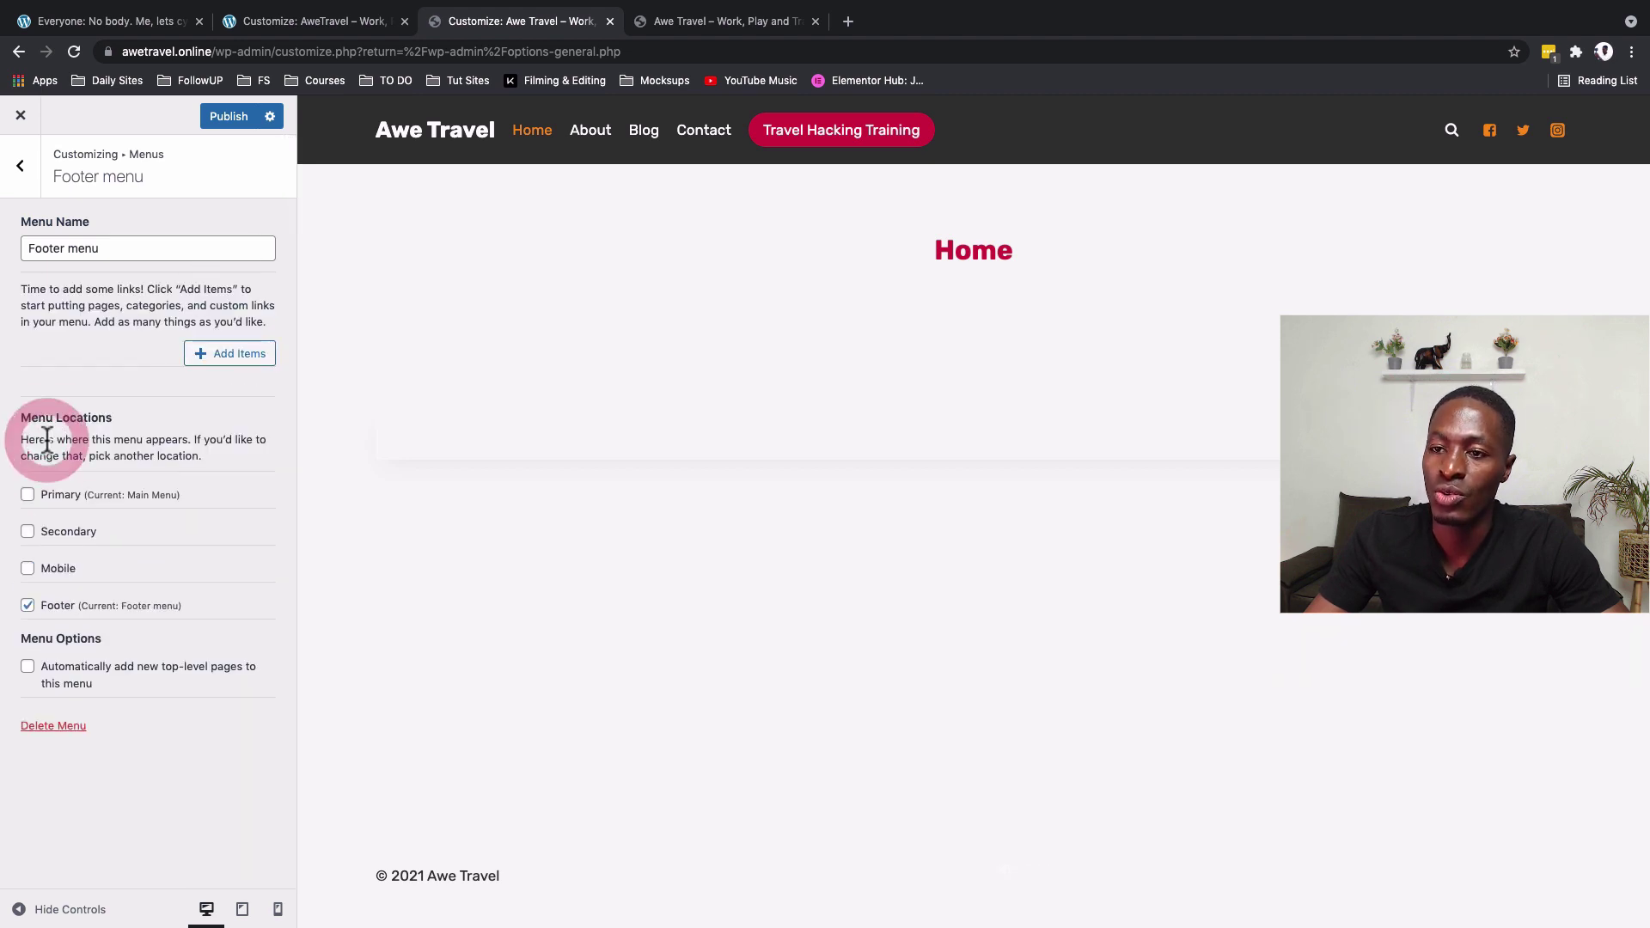
- Add the About page to the emptied Footer menu
click(256, 357)
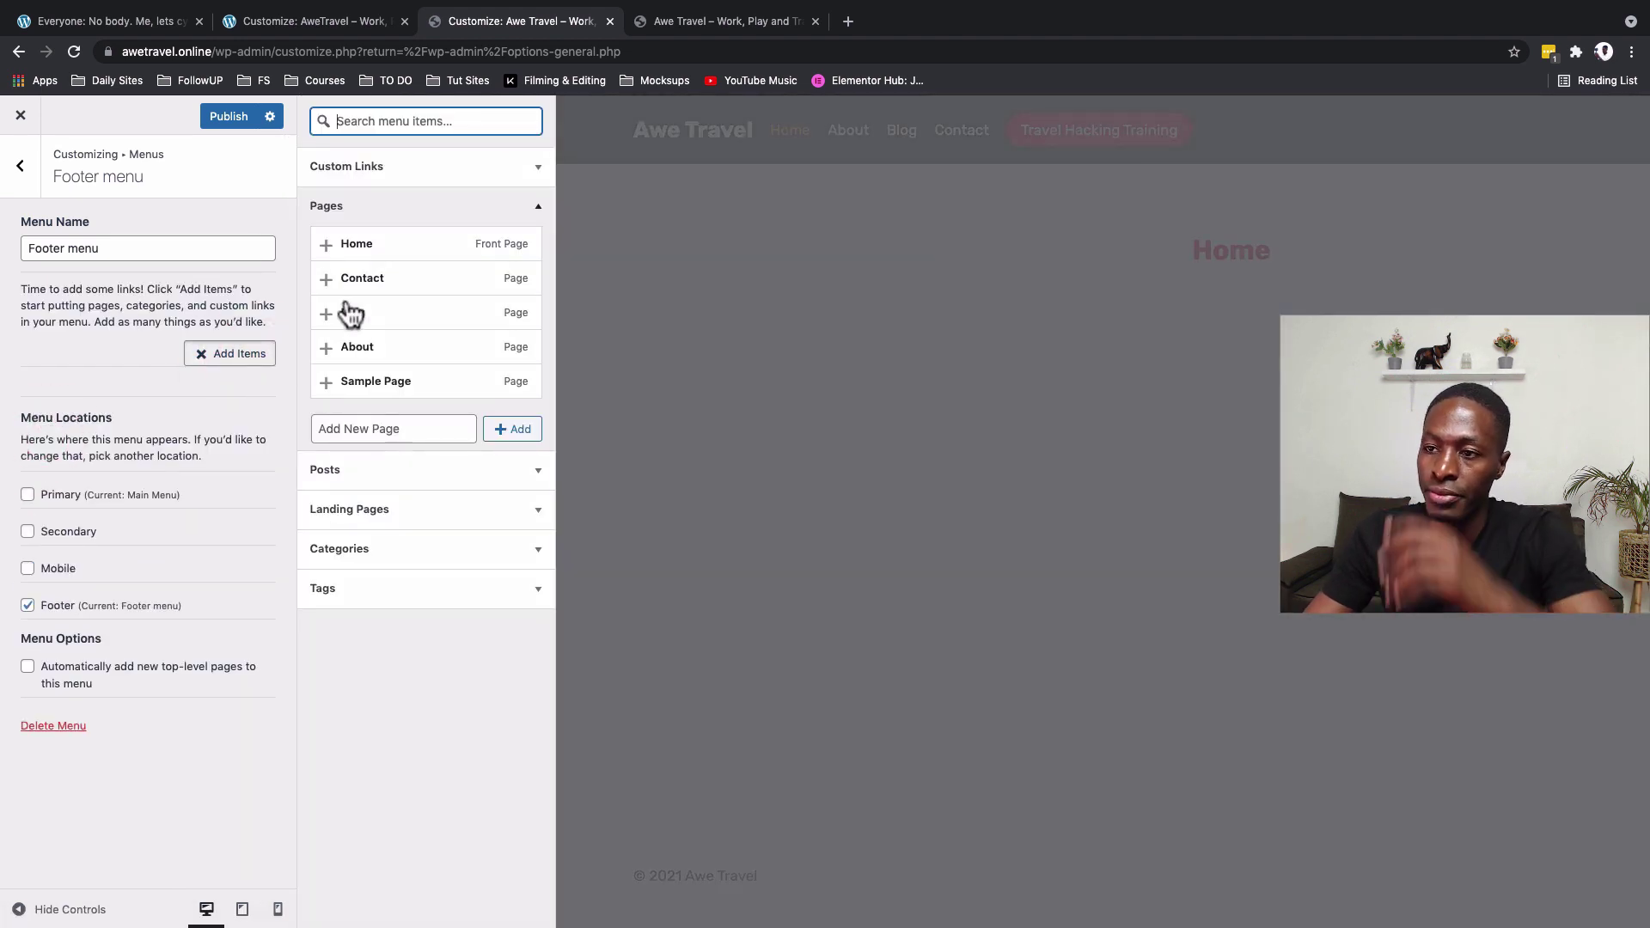
click(329, 347)
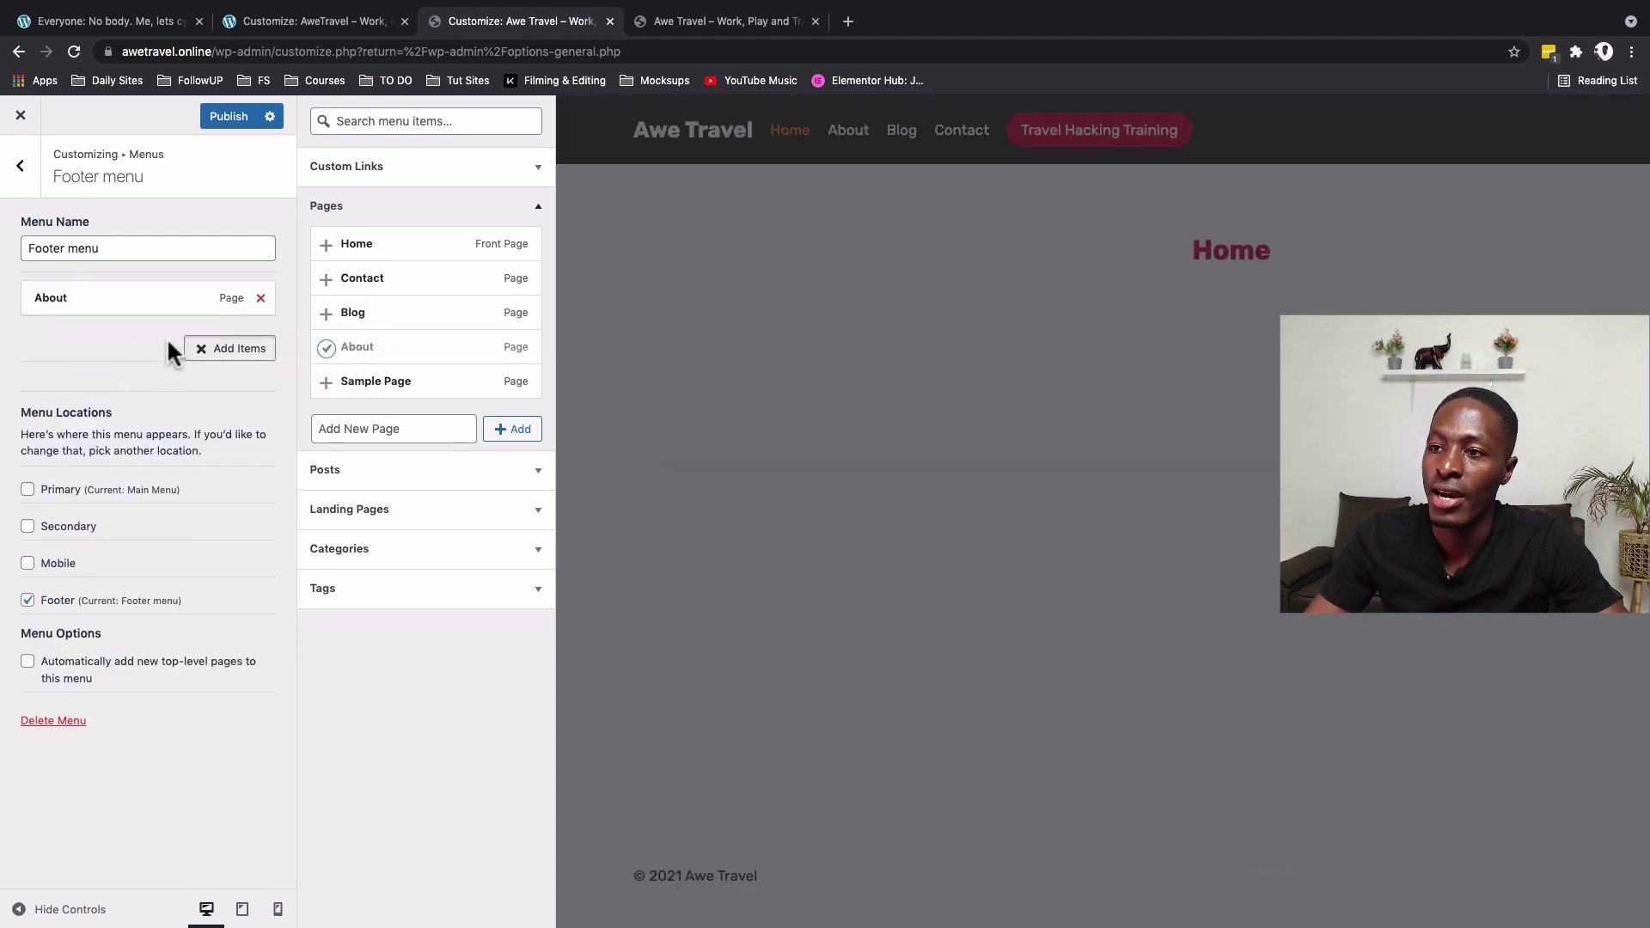
- Add a custom link named References with the placeholder URL # to the Footer menu
click(537, 168)
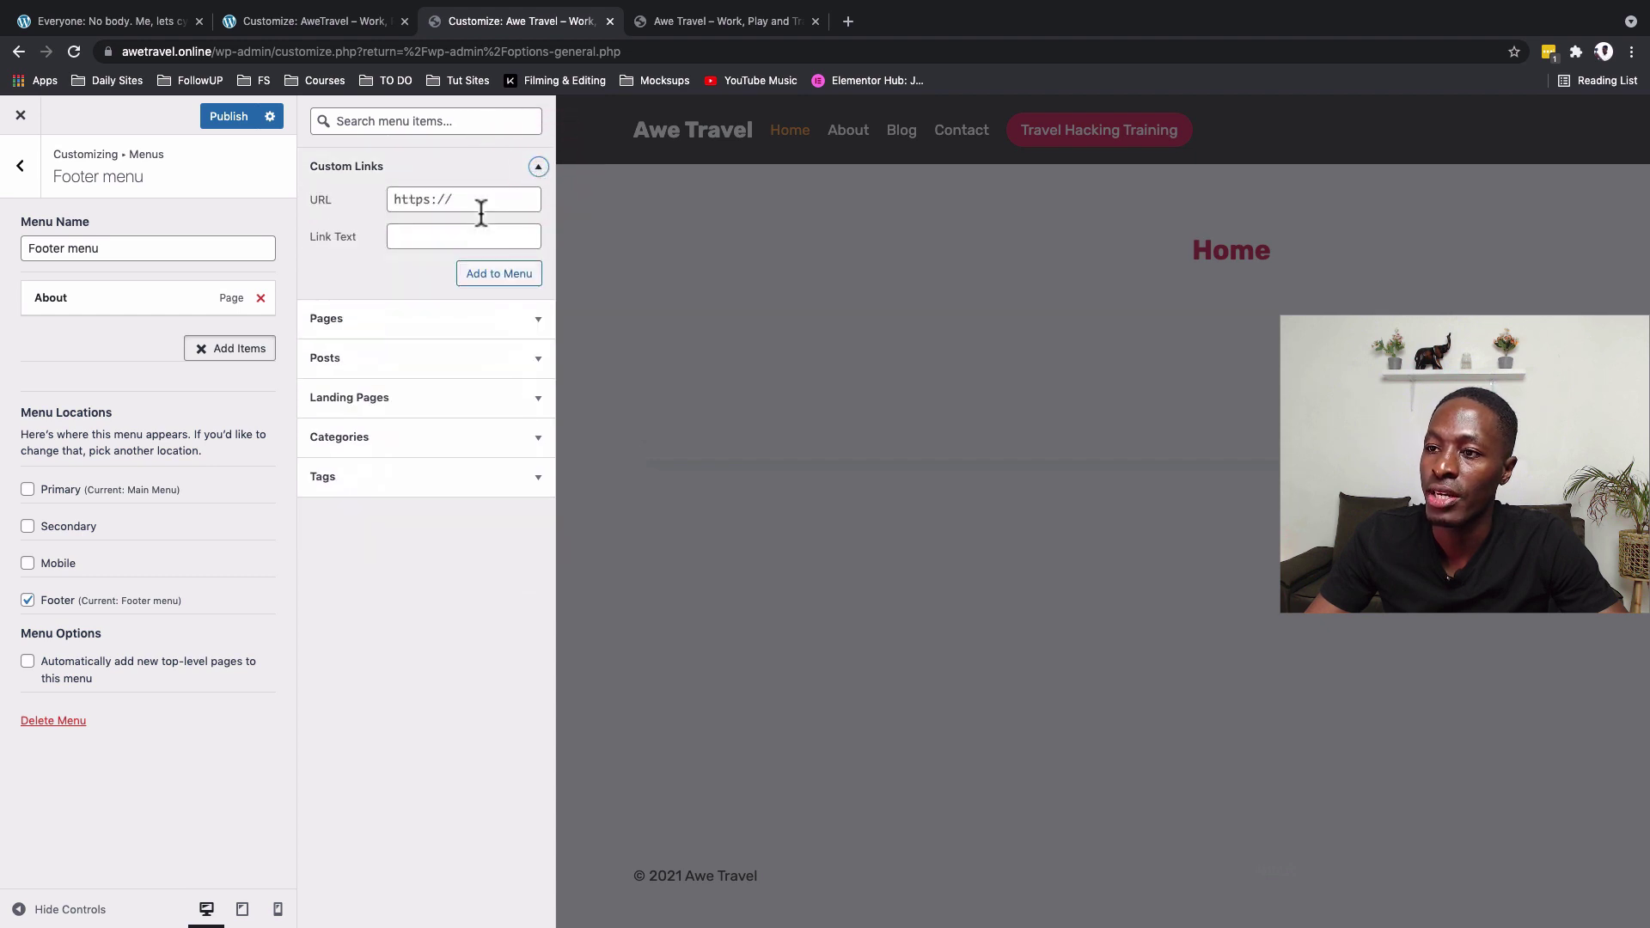
click(473, 201)
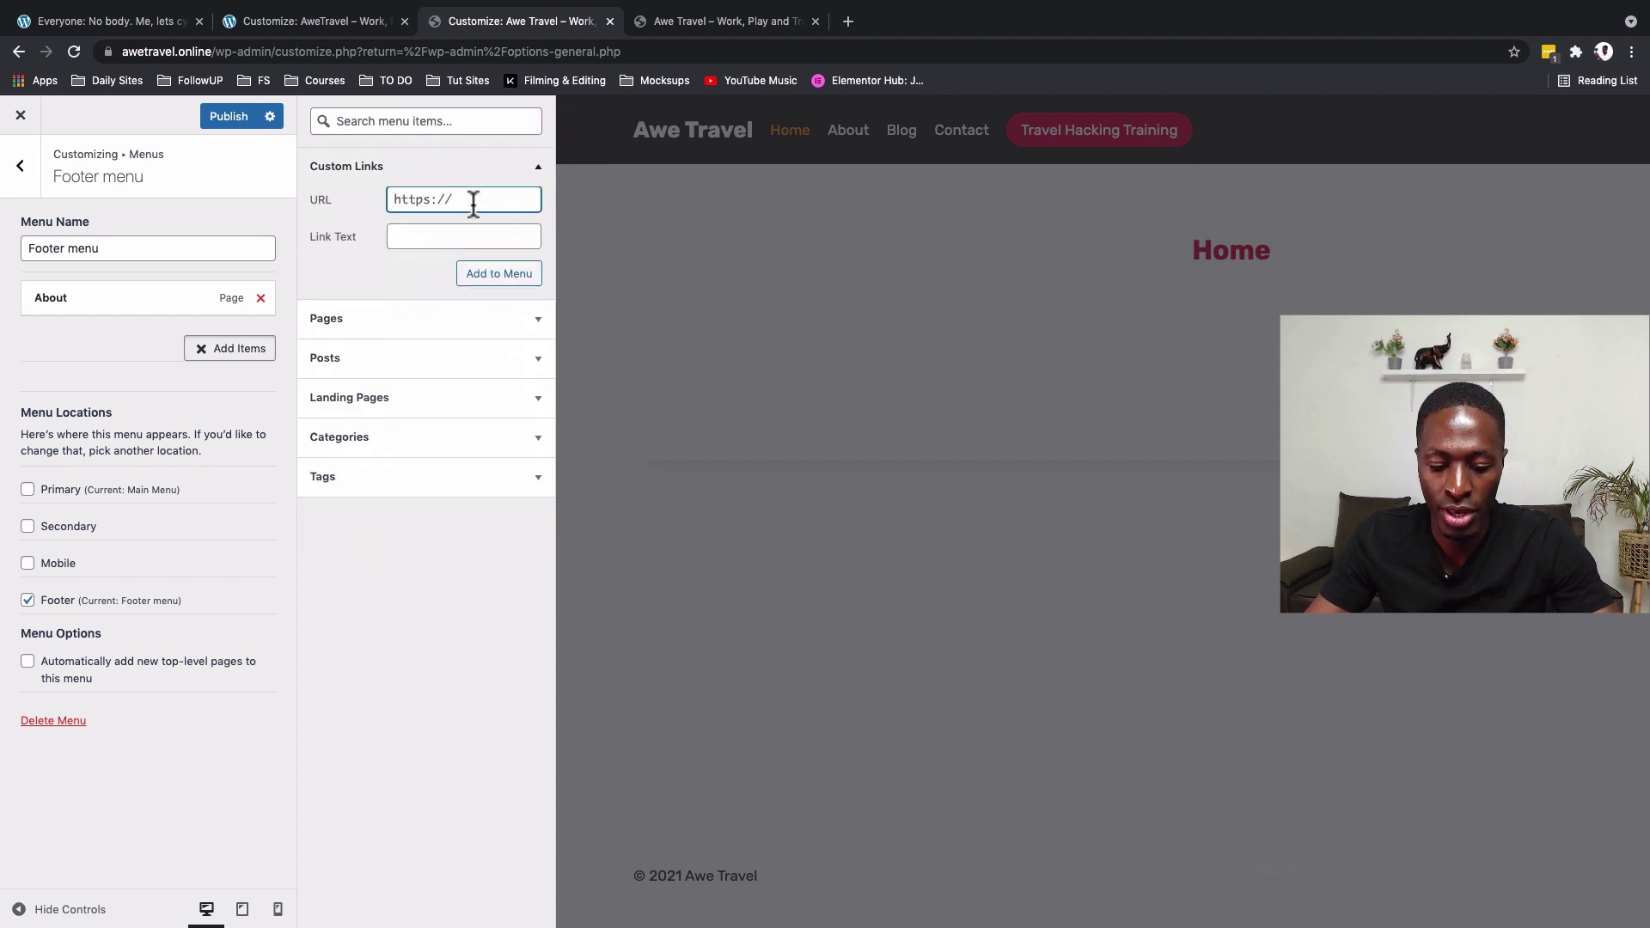
key(super+a)
text(#)
key(Tab)
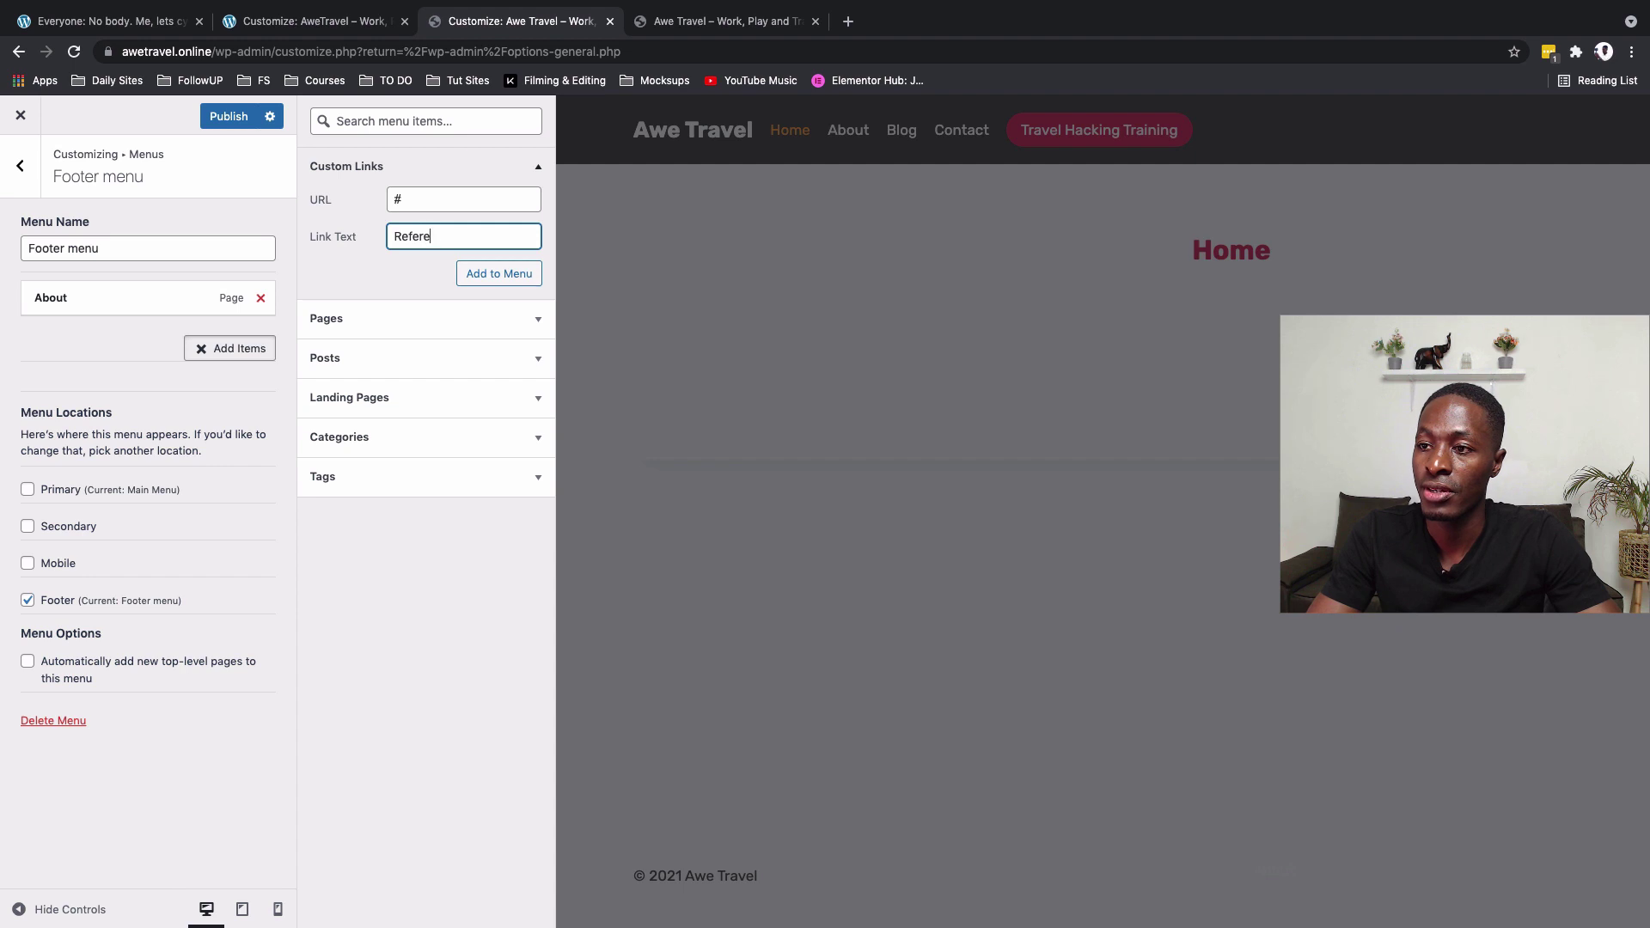
text(References)
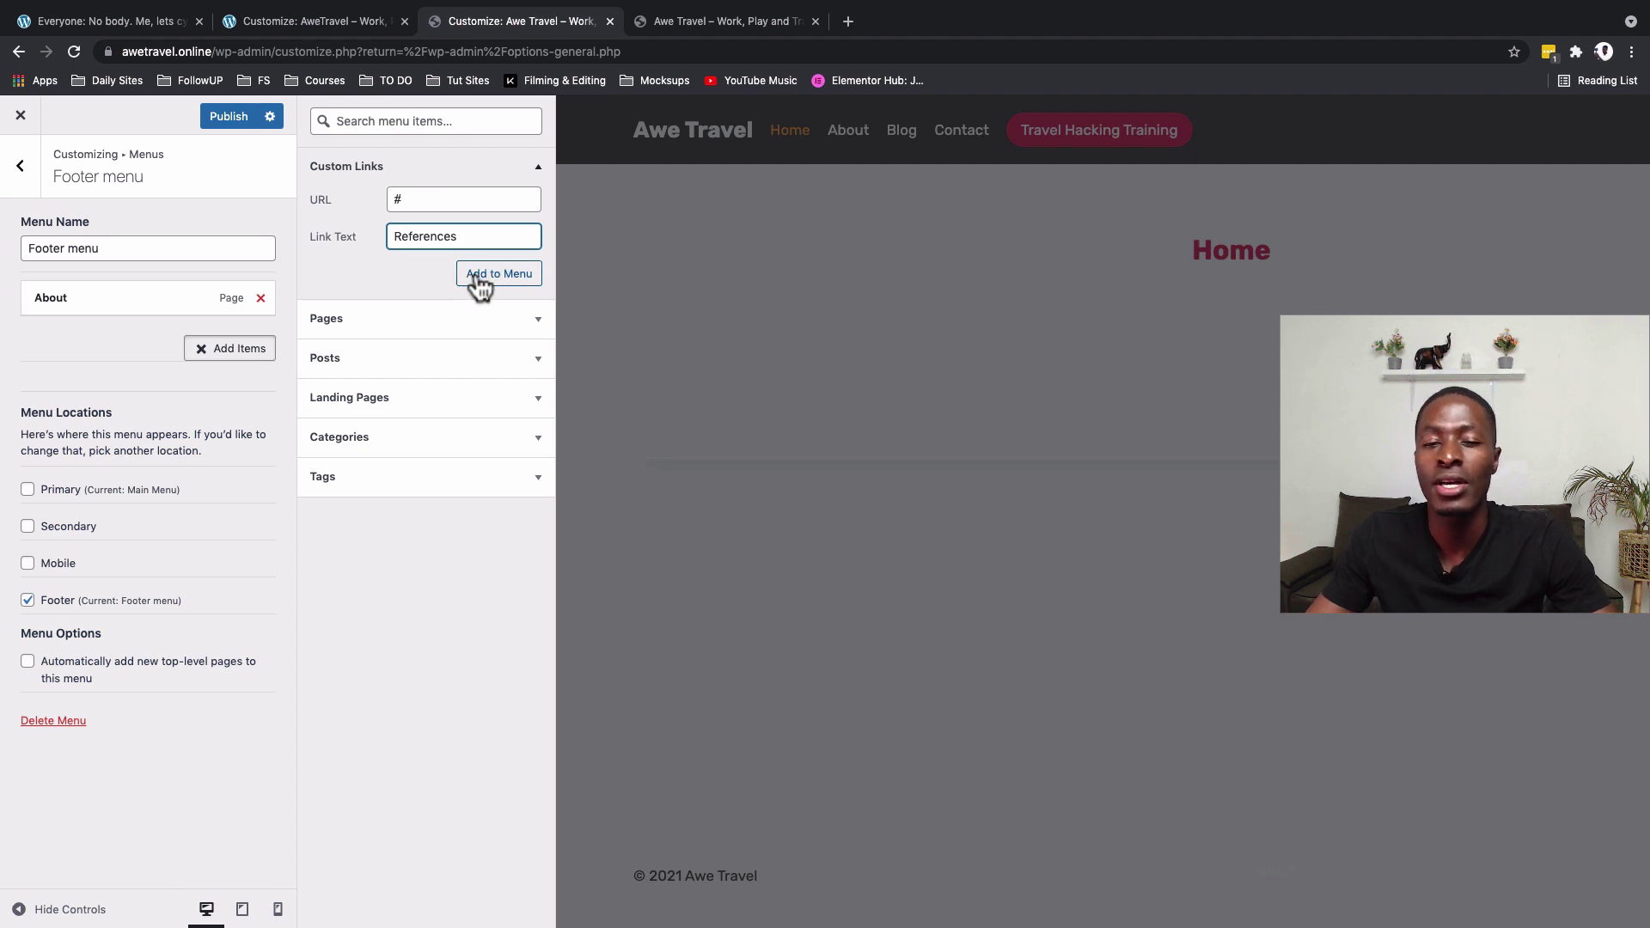
click(479, 283)
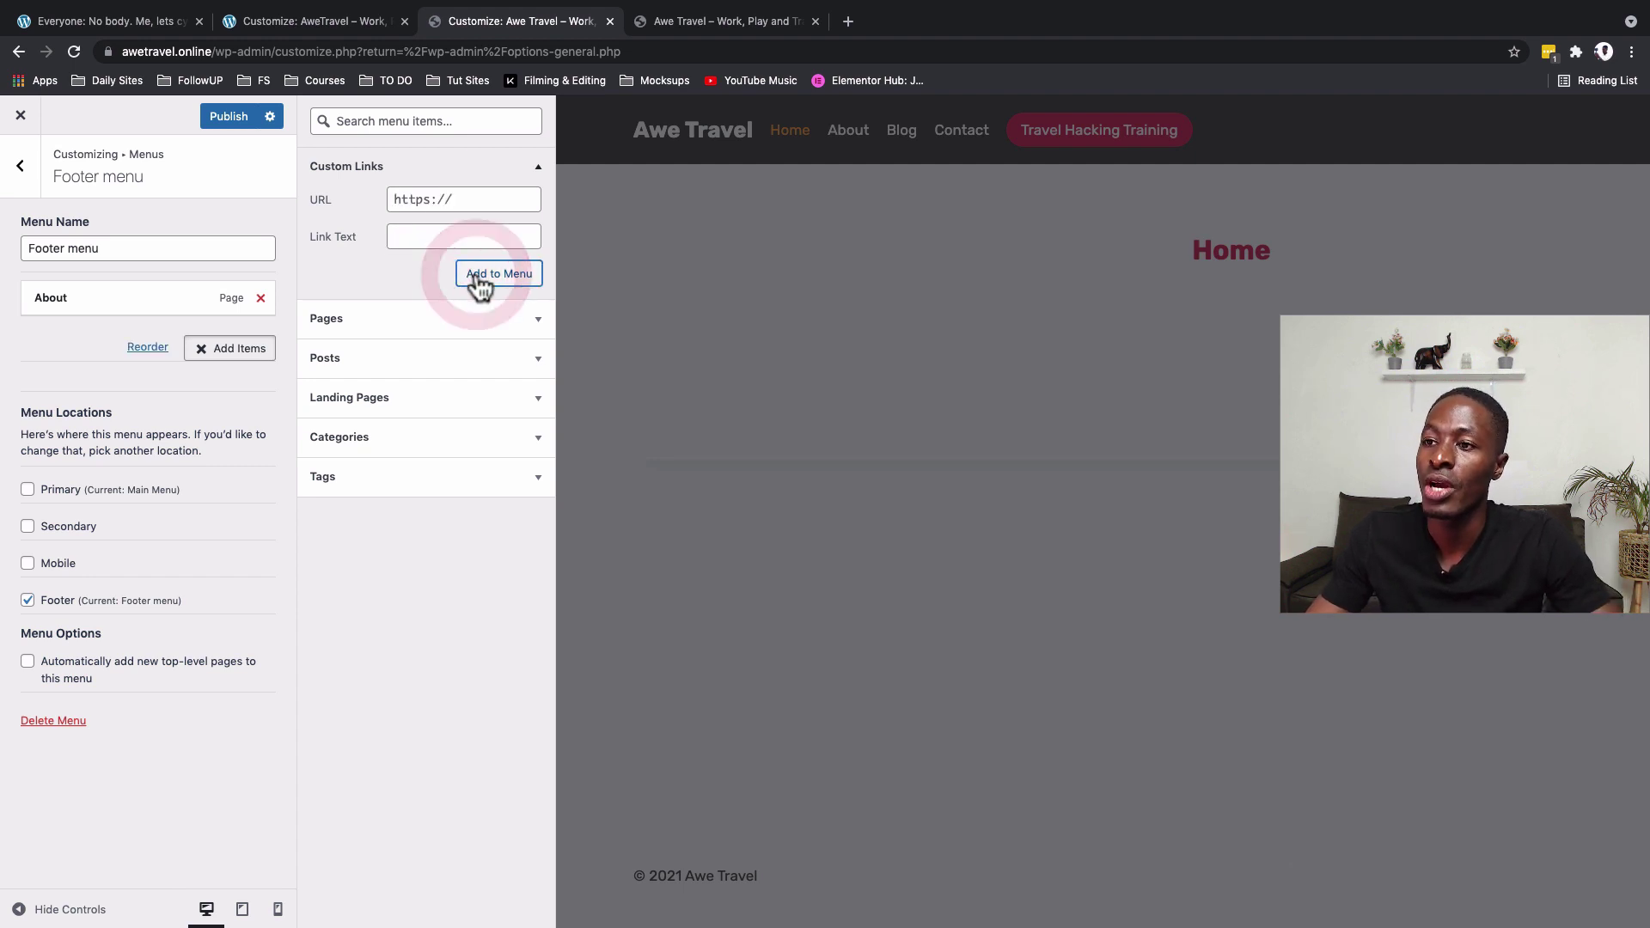
- Add a custom link named Site Map with the placeholder URL # to the Footer menu
click(461, 200)
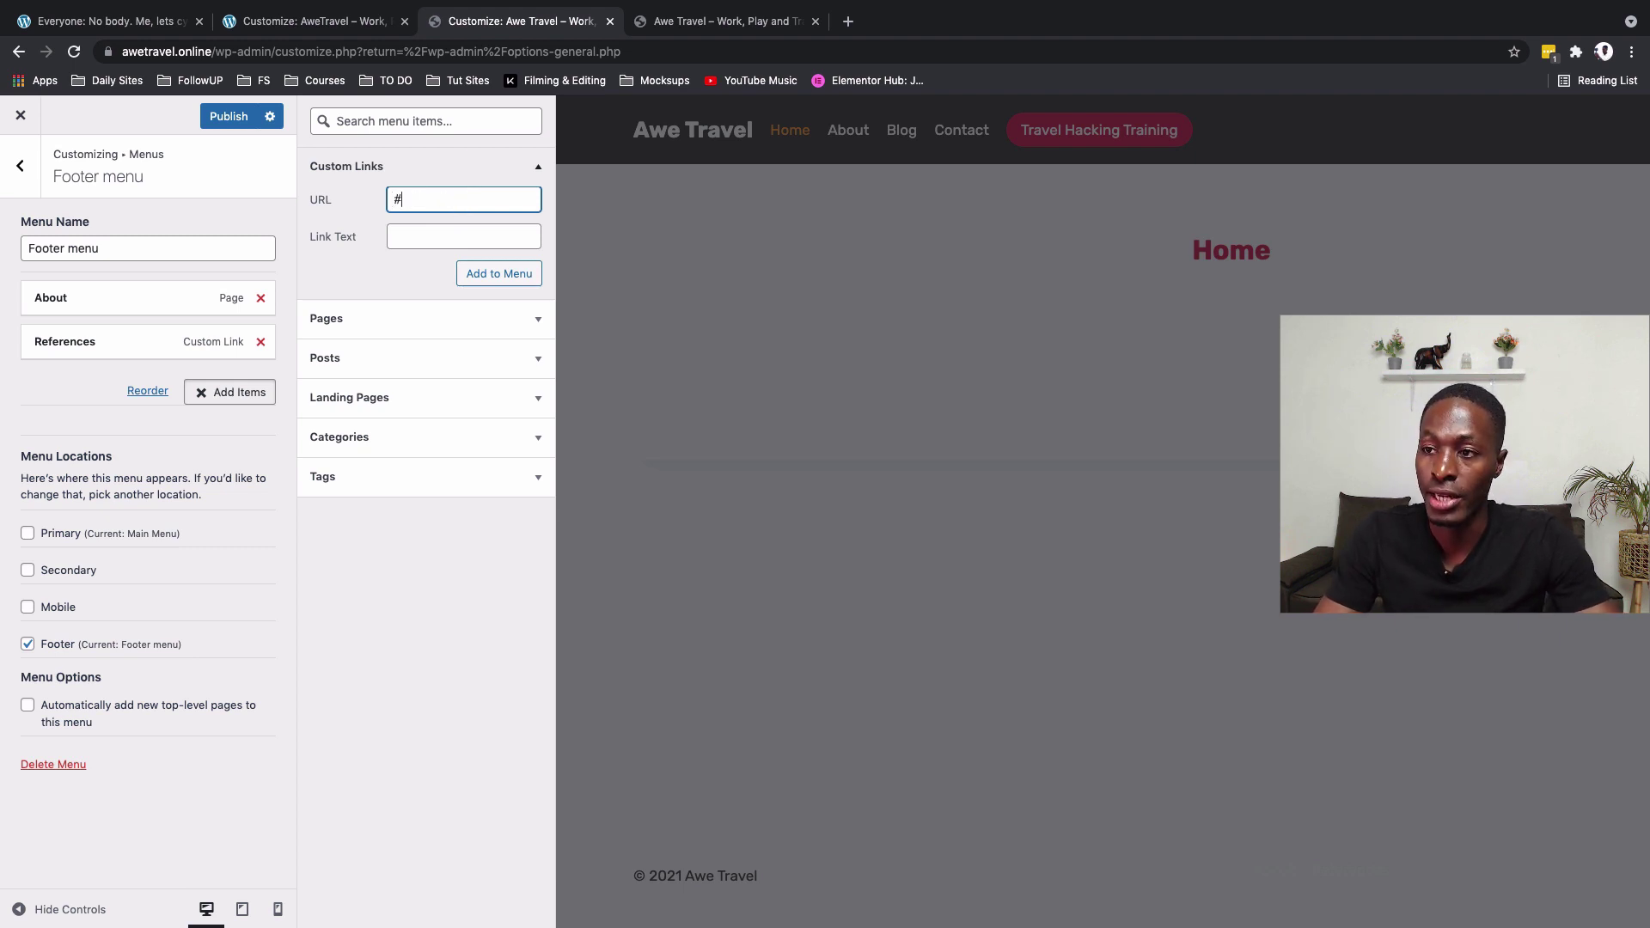
click(452, 237)
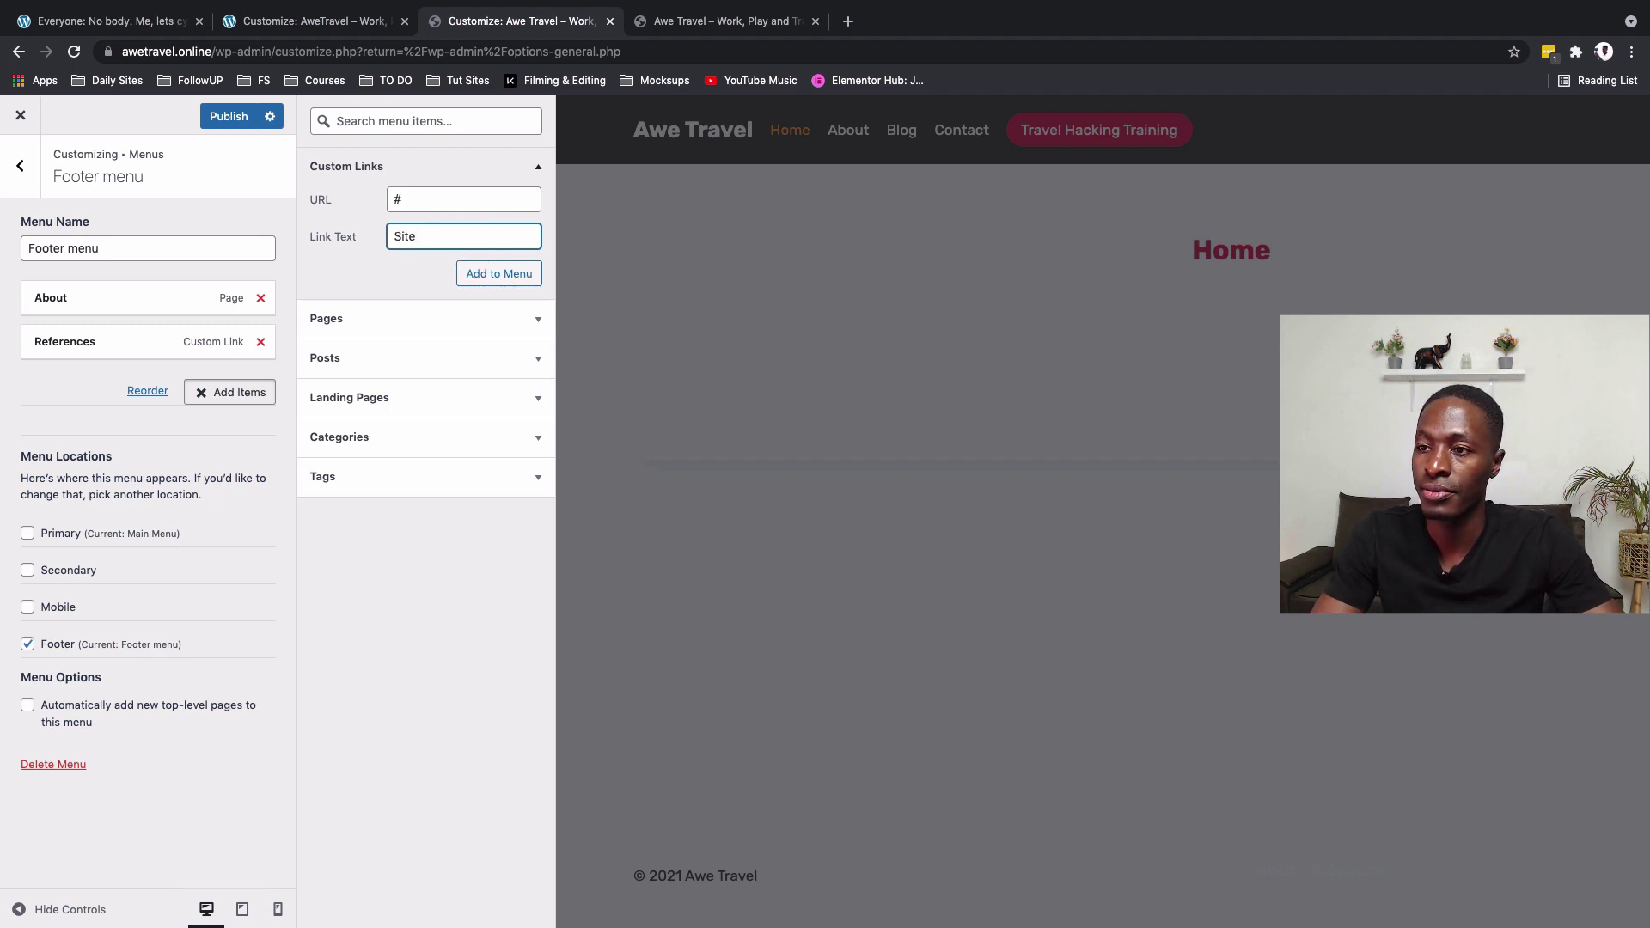
click(511, 280)
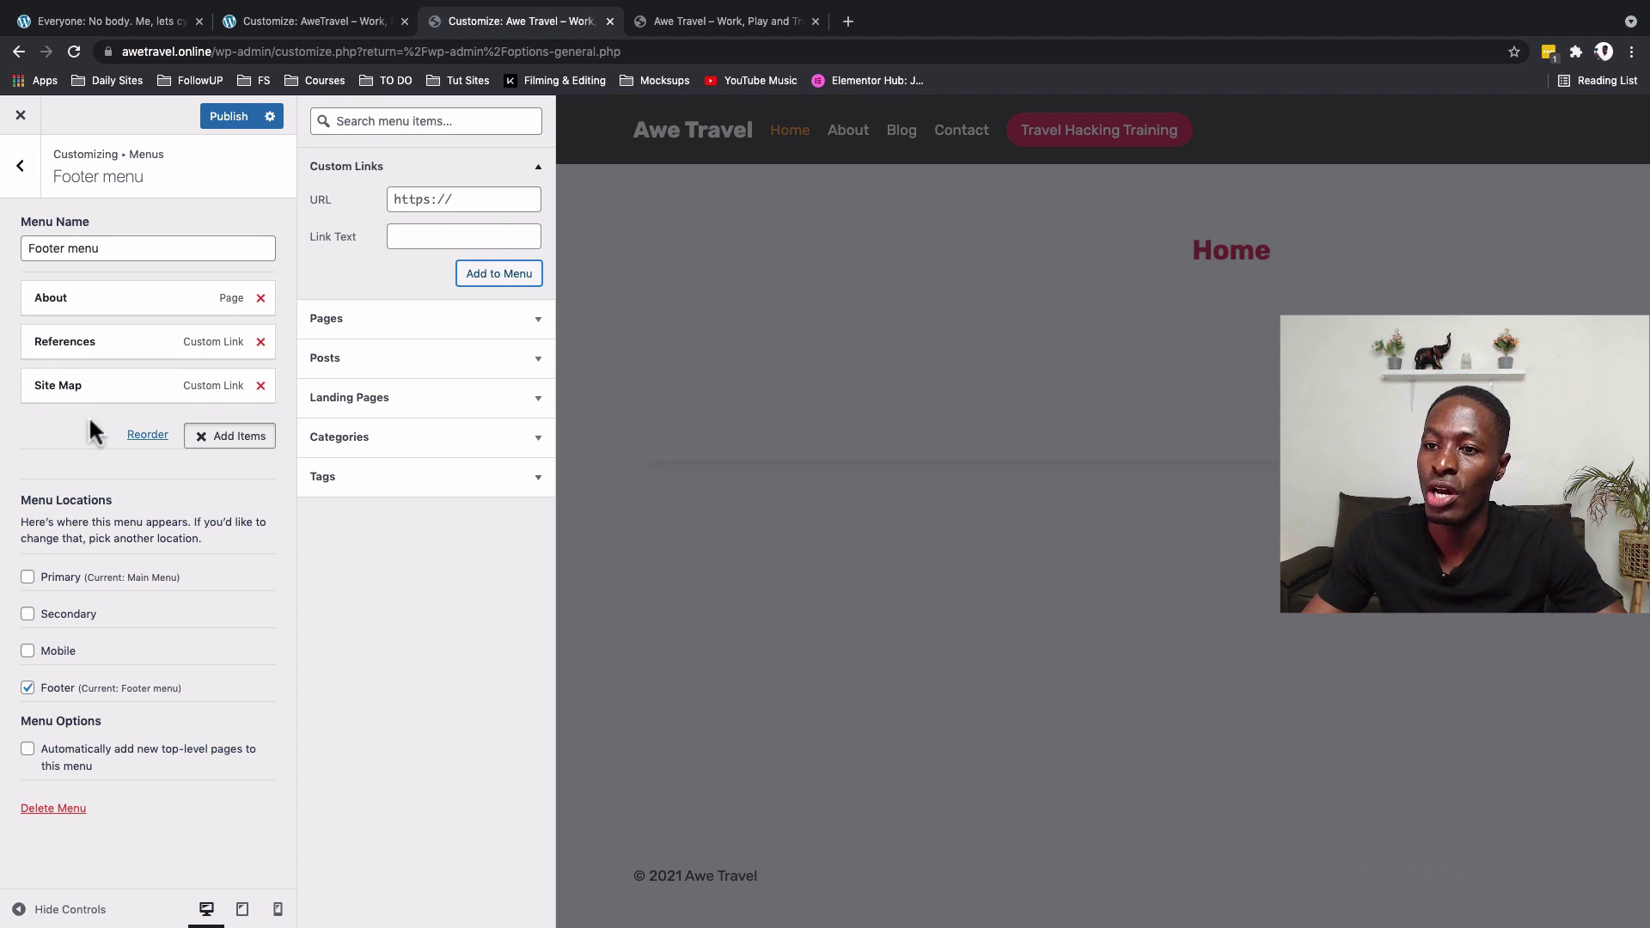
- Reorder the Footer menu items to Site Map, References, About and publish the changes
click(52, 433)
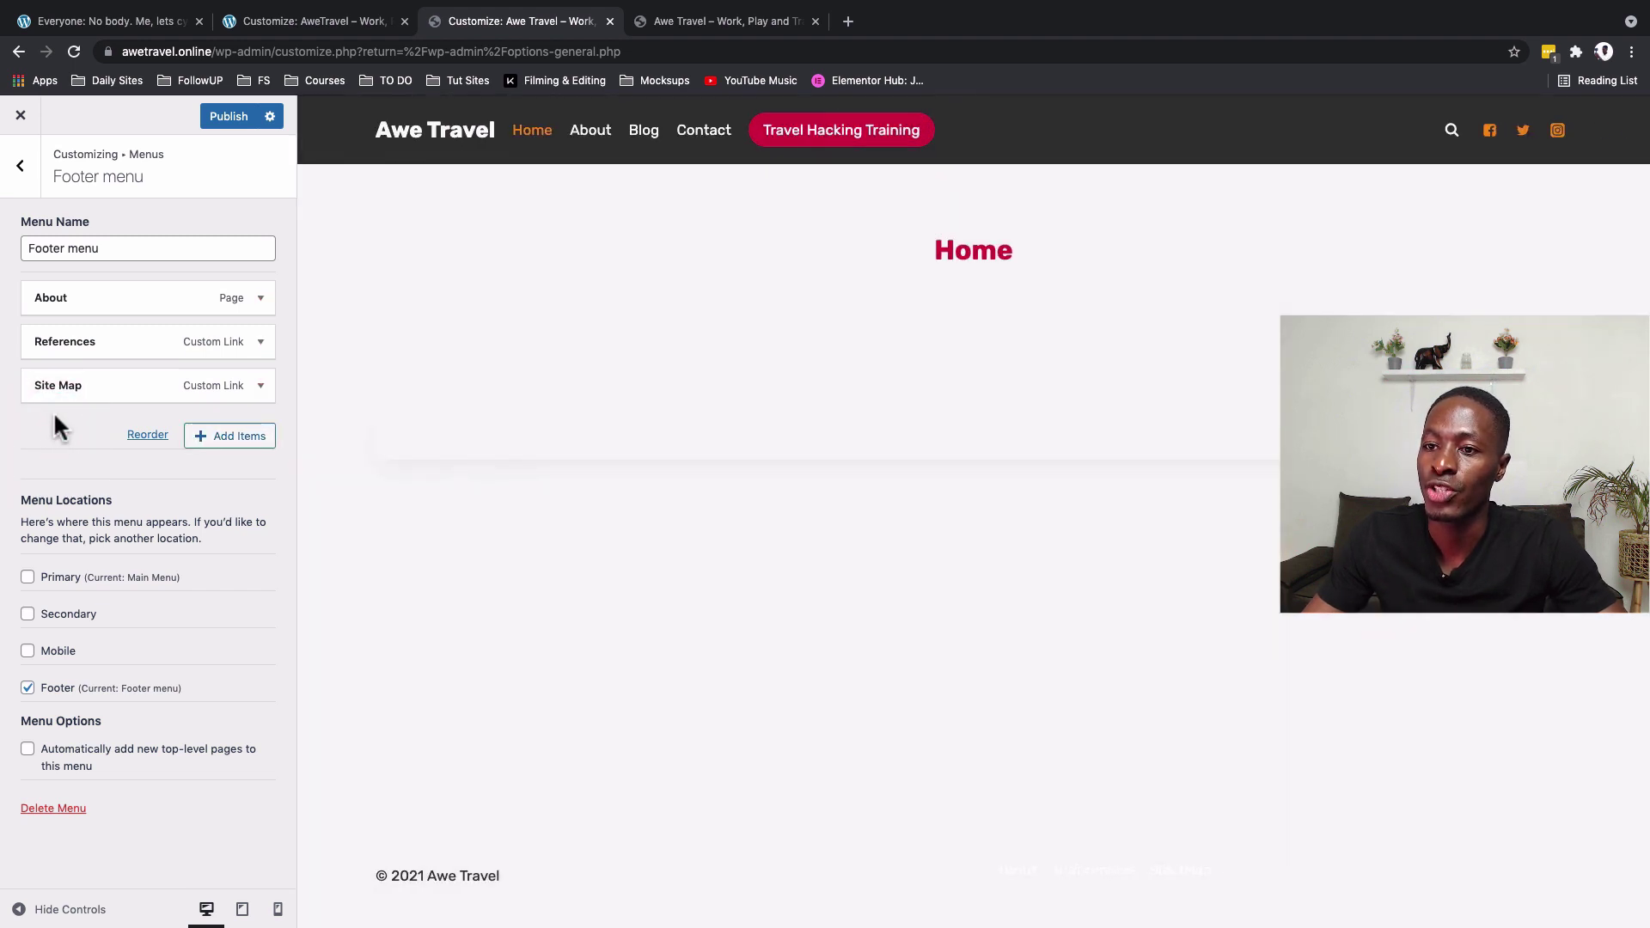
drag(56, 376, 42, 305)
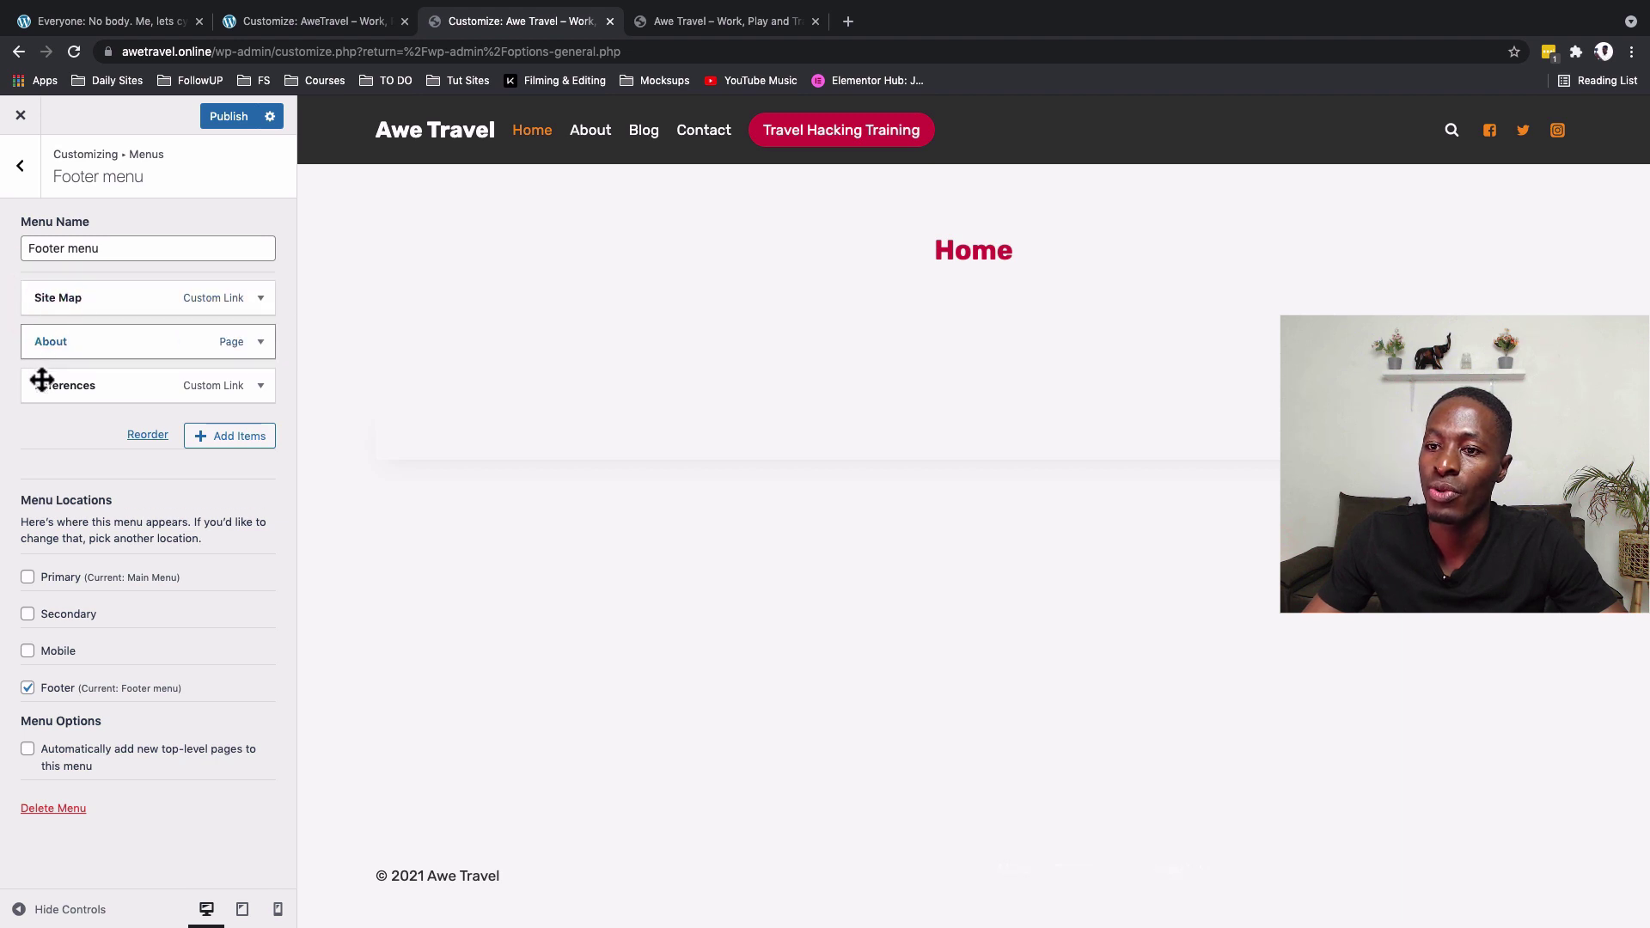
mouse_move(47, 370)
mouse_down()
mouse_move(44, 398)
mouse_move(60, 395)
mouse_up()
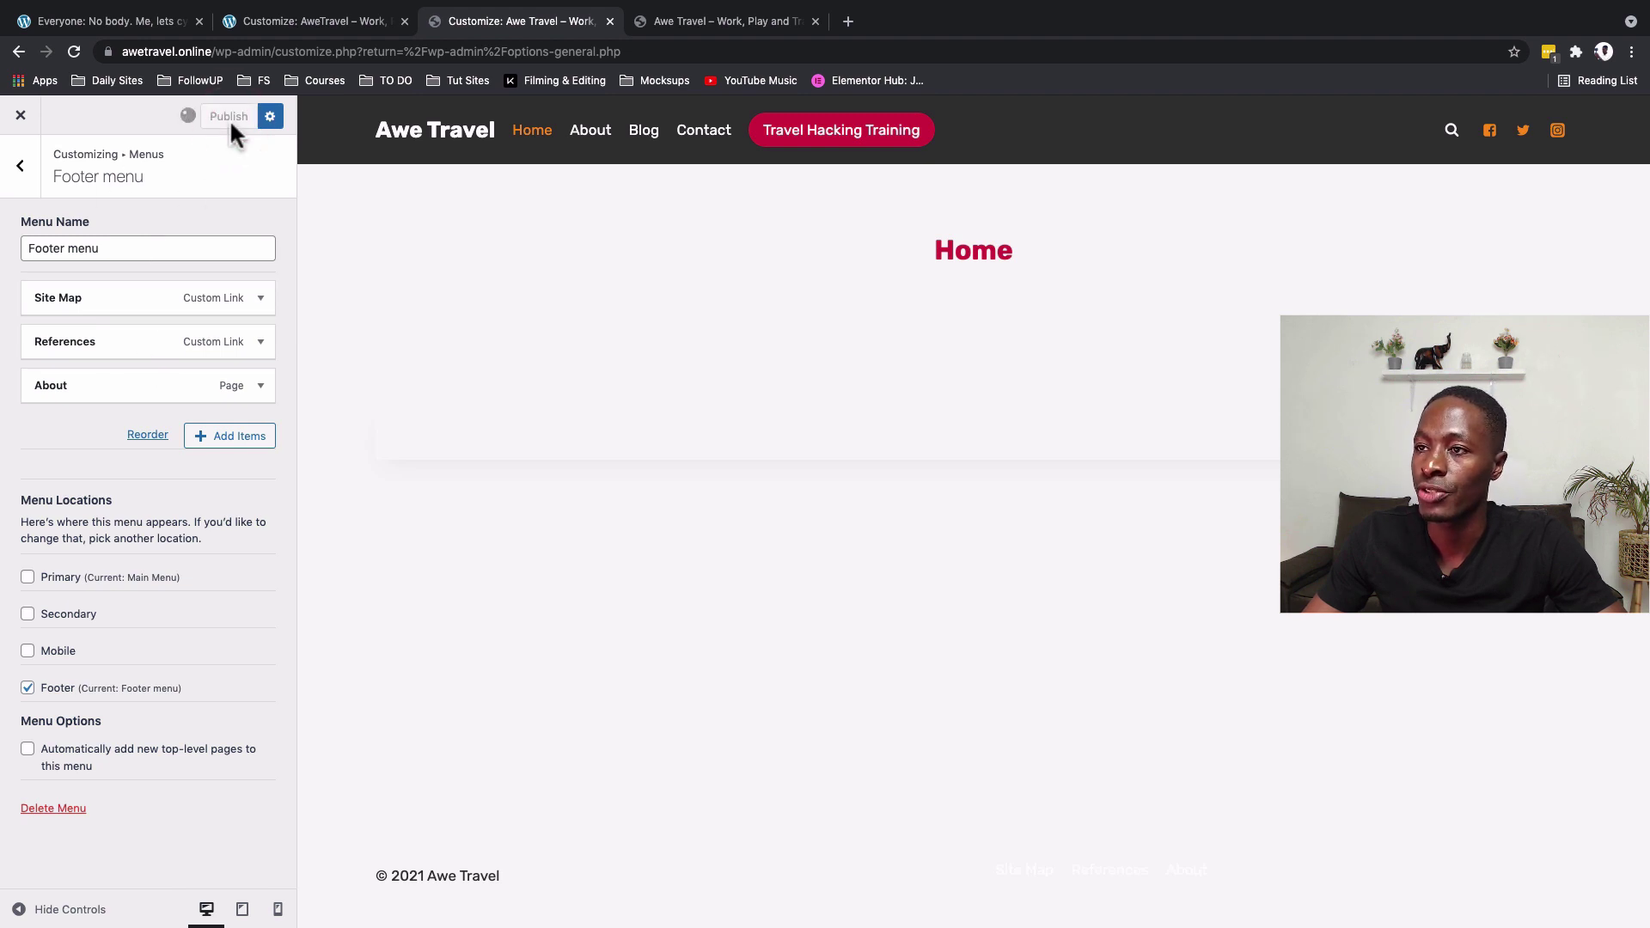
- Align the Footer Navigation content to the right and centre it vertically in the footer's bottom row
click(19, 166)
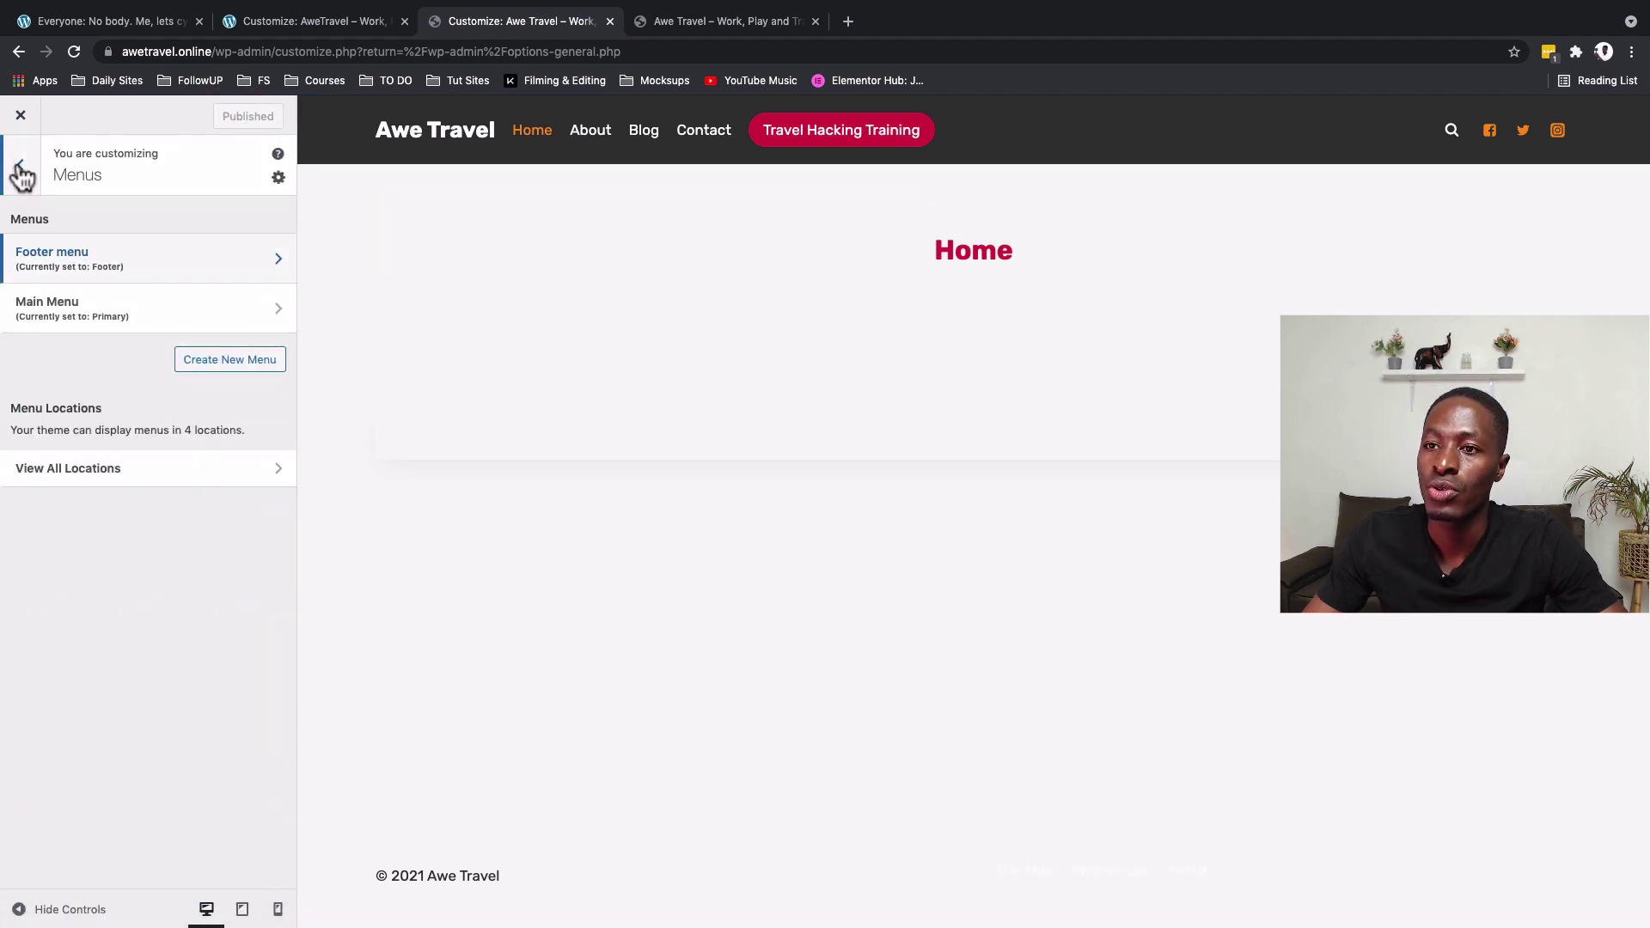
click(20, 172)
click(98, 389)
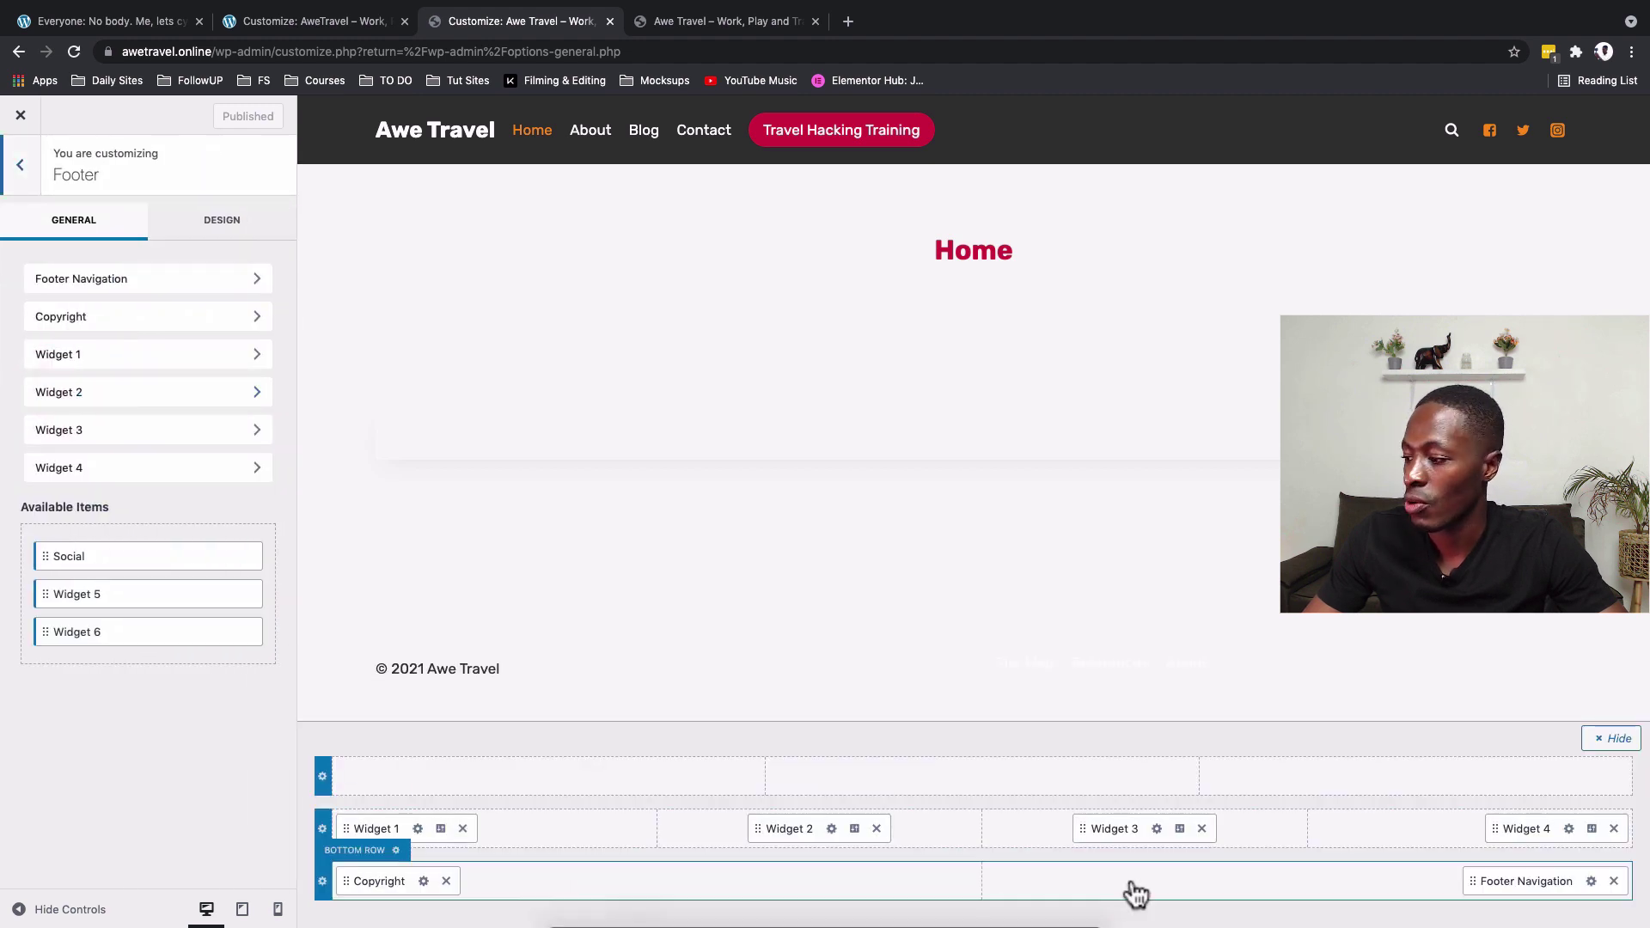
click(1590, 882)
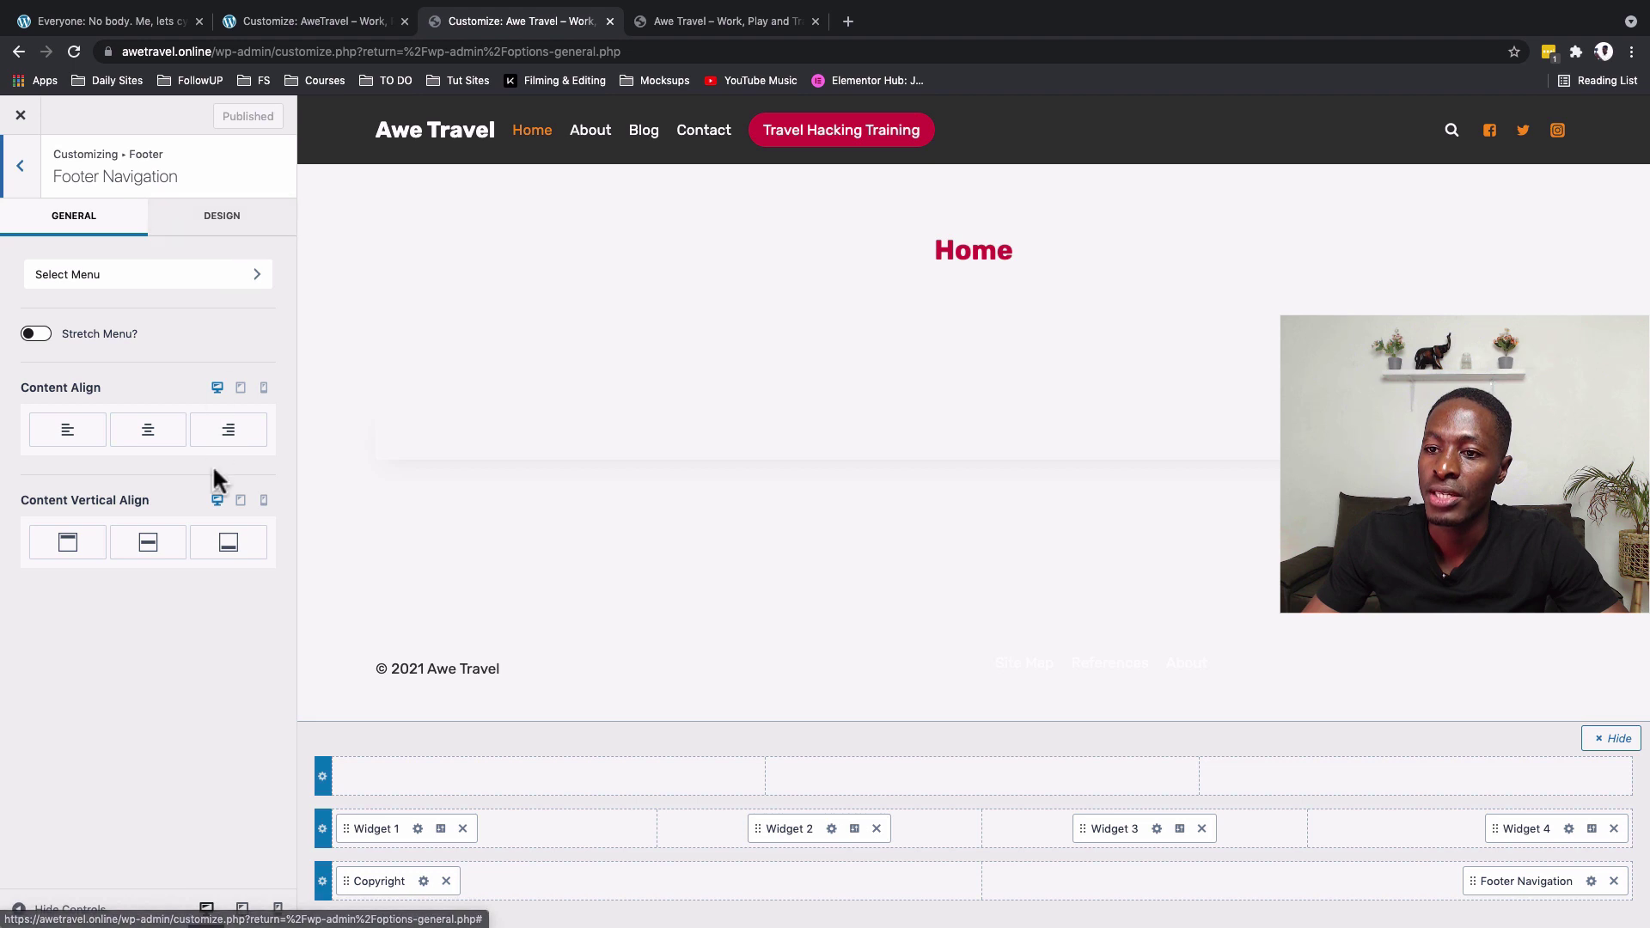
click(225, 445)
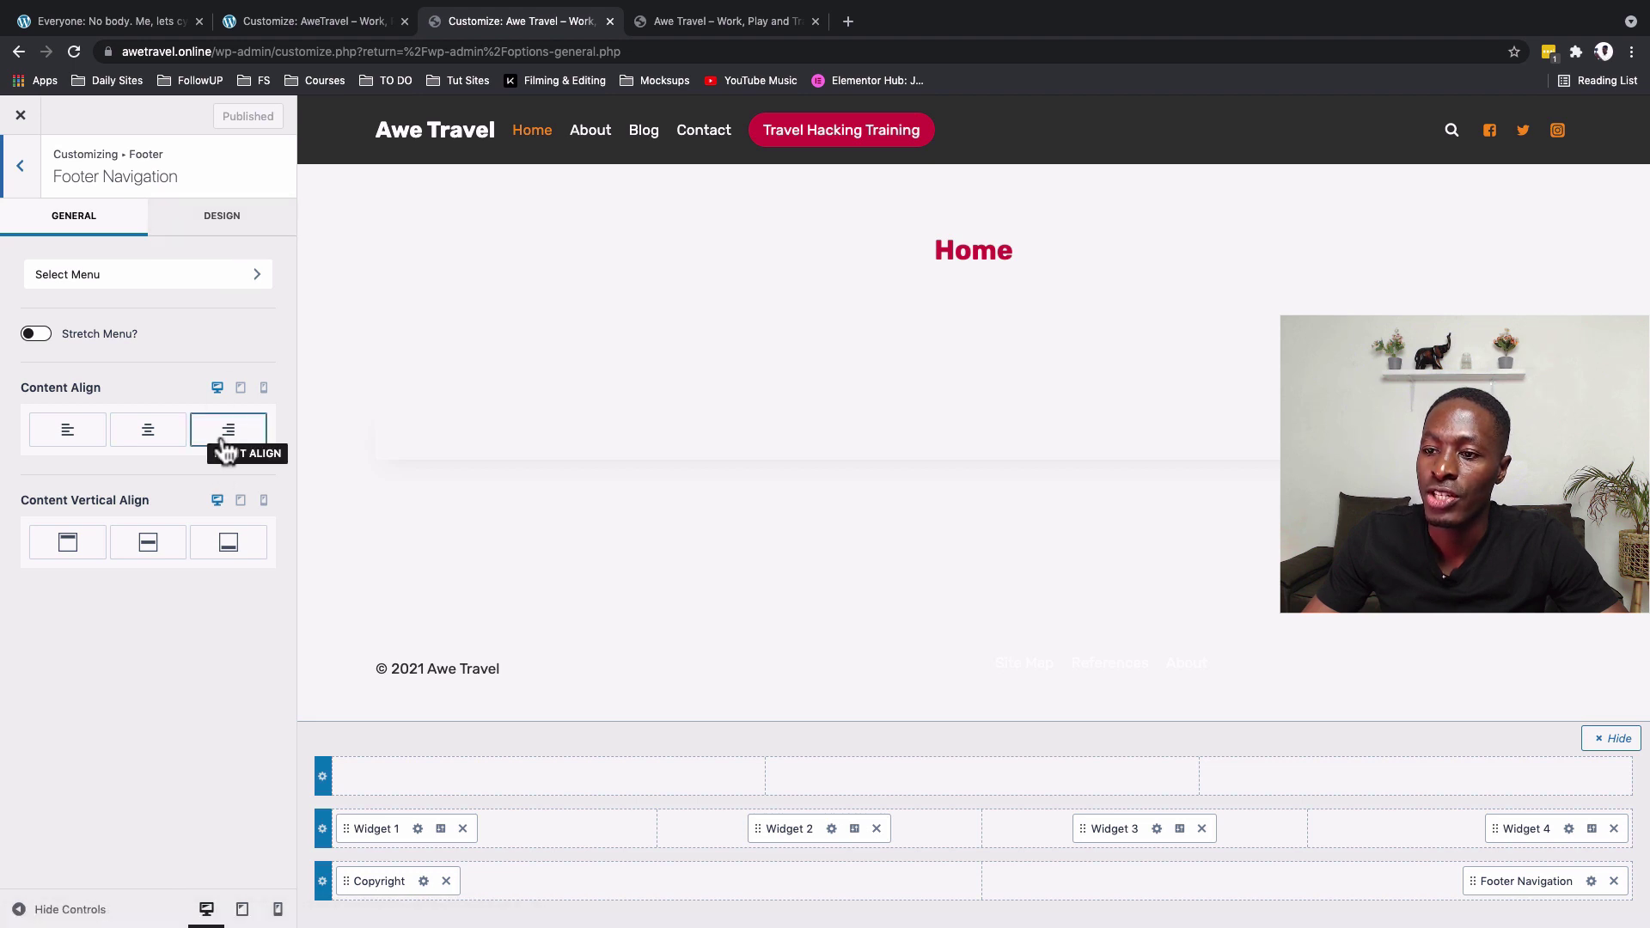
click(165, 550)
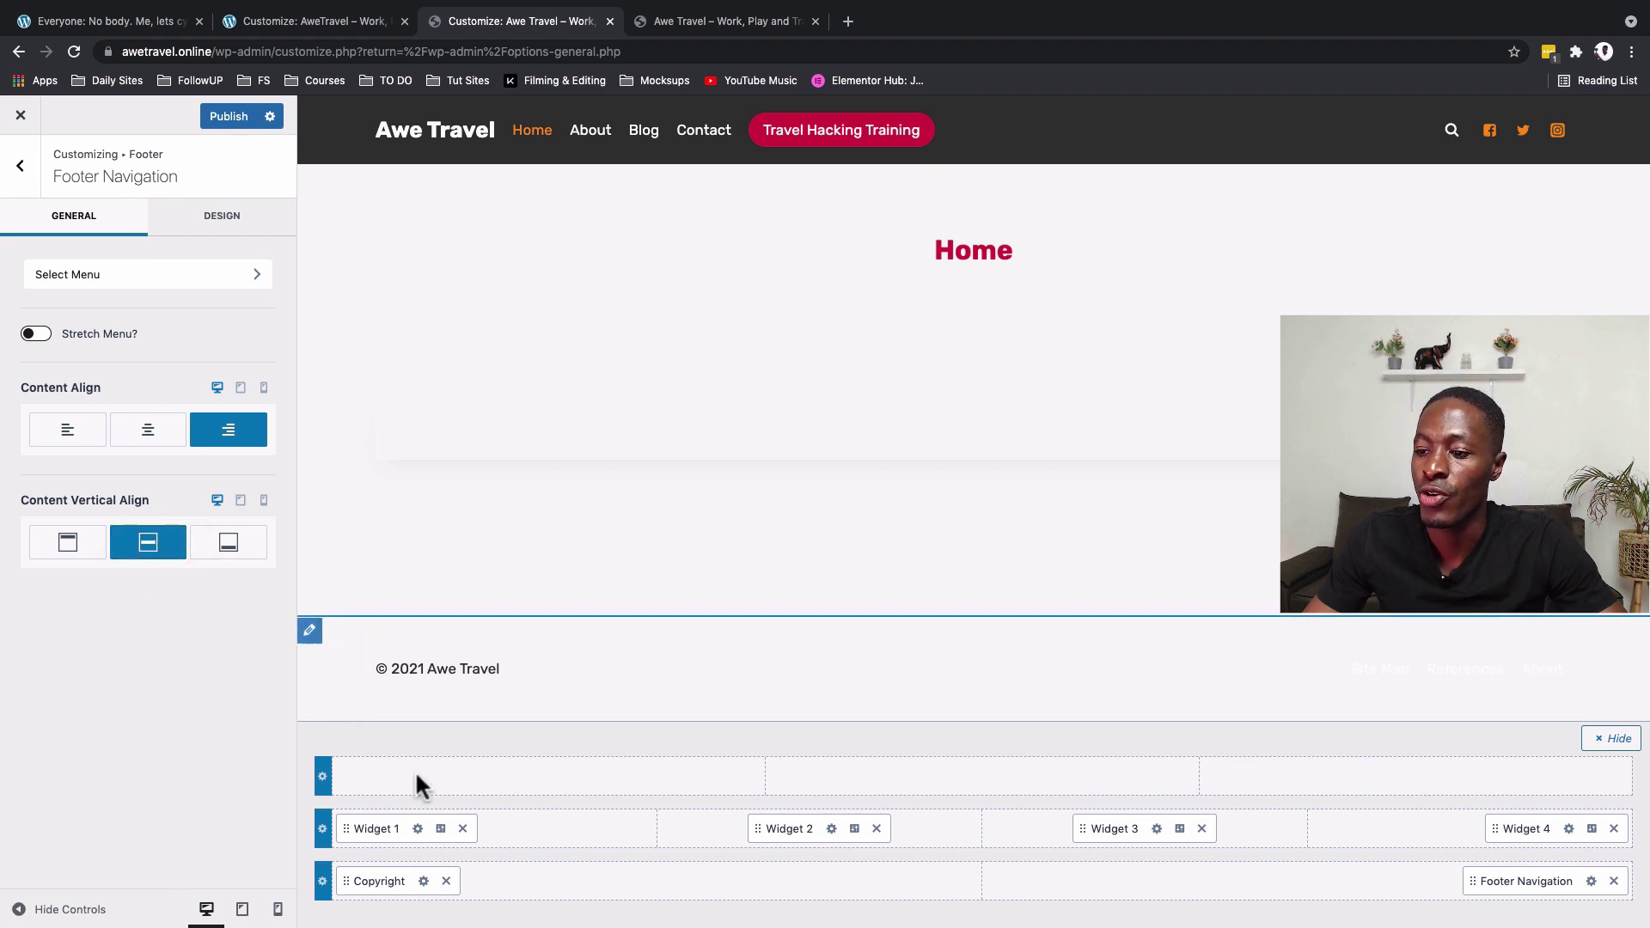
- Set the footer navigation's initial link colour to the dark grey palette colour 333333
click(219, 234)
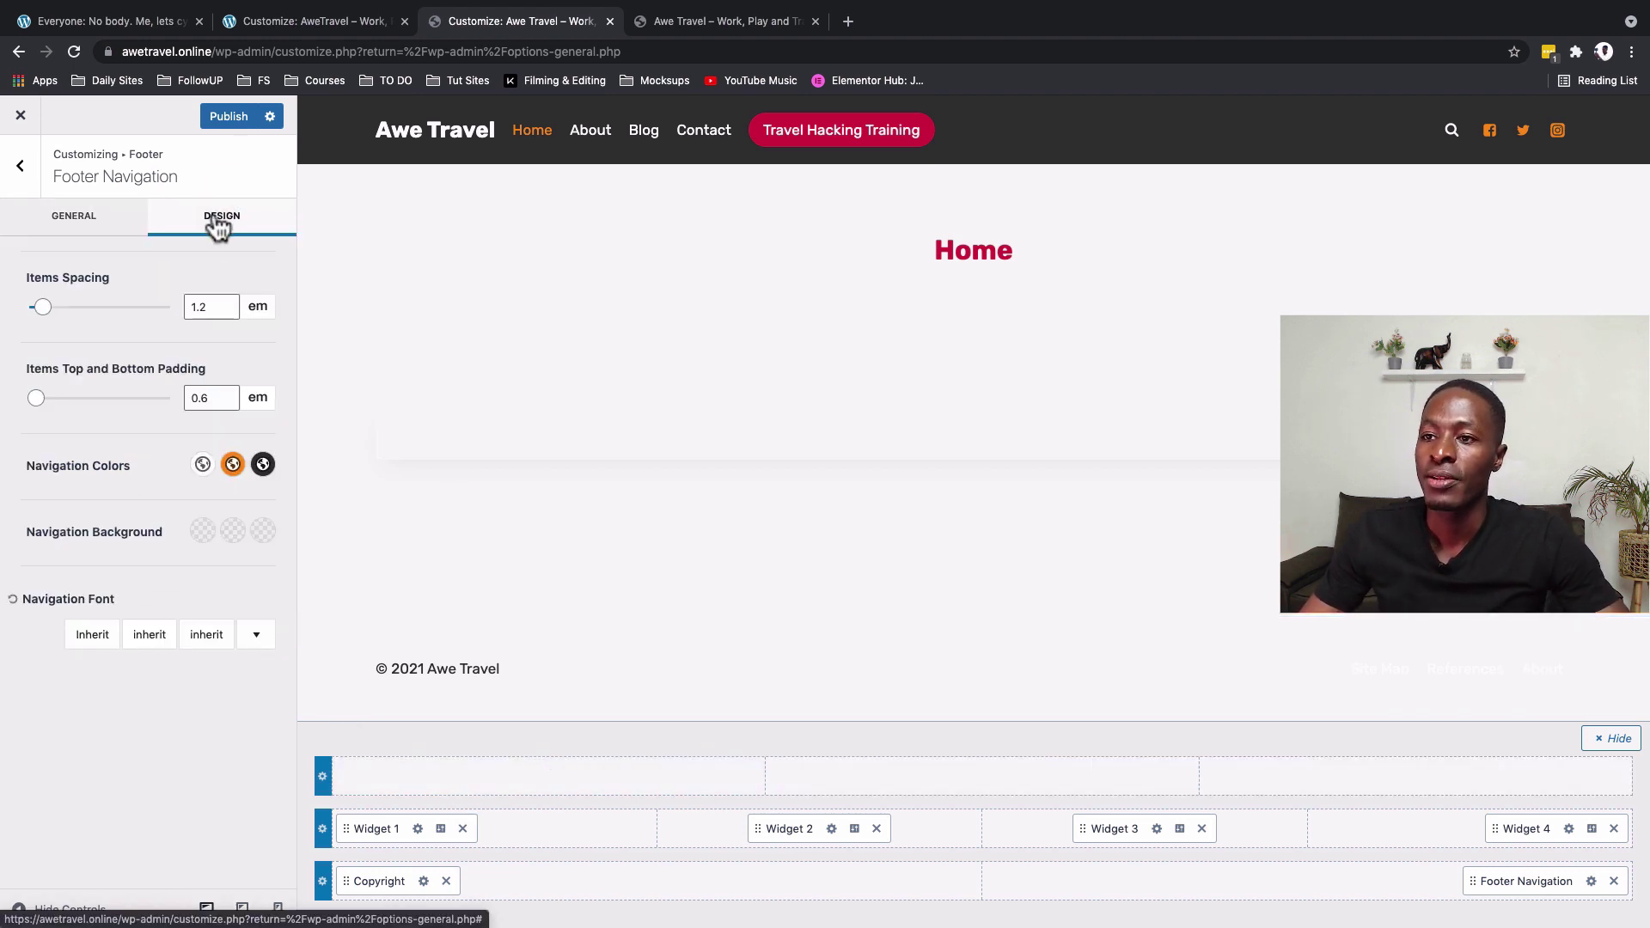
click(204, 468)
click(97, 416)
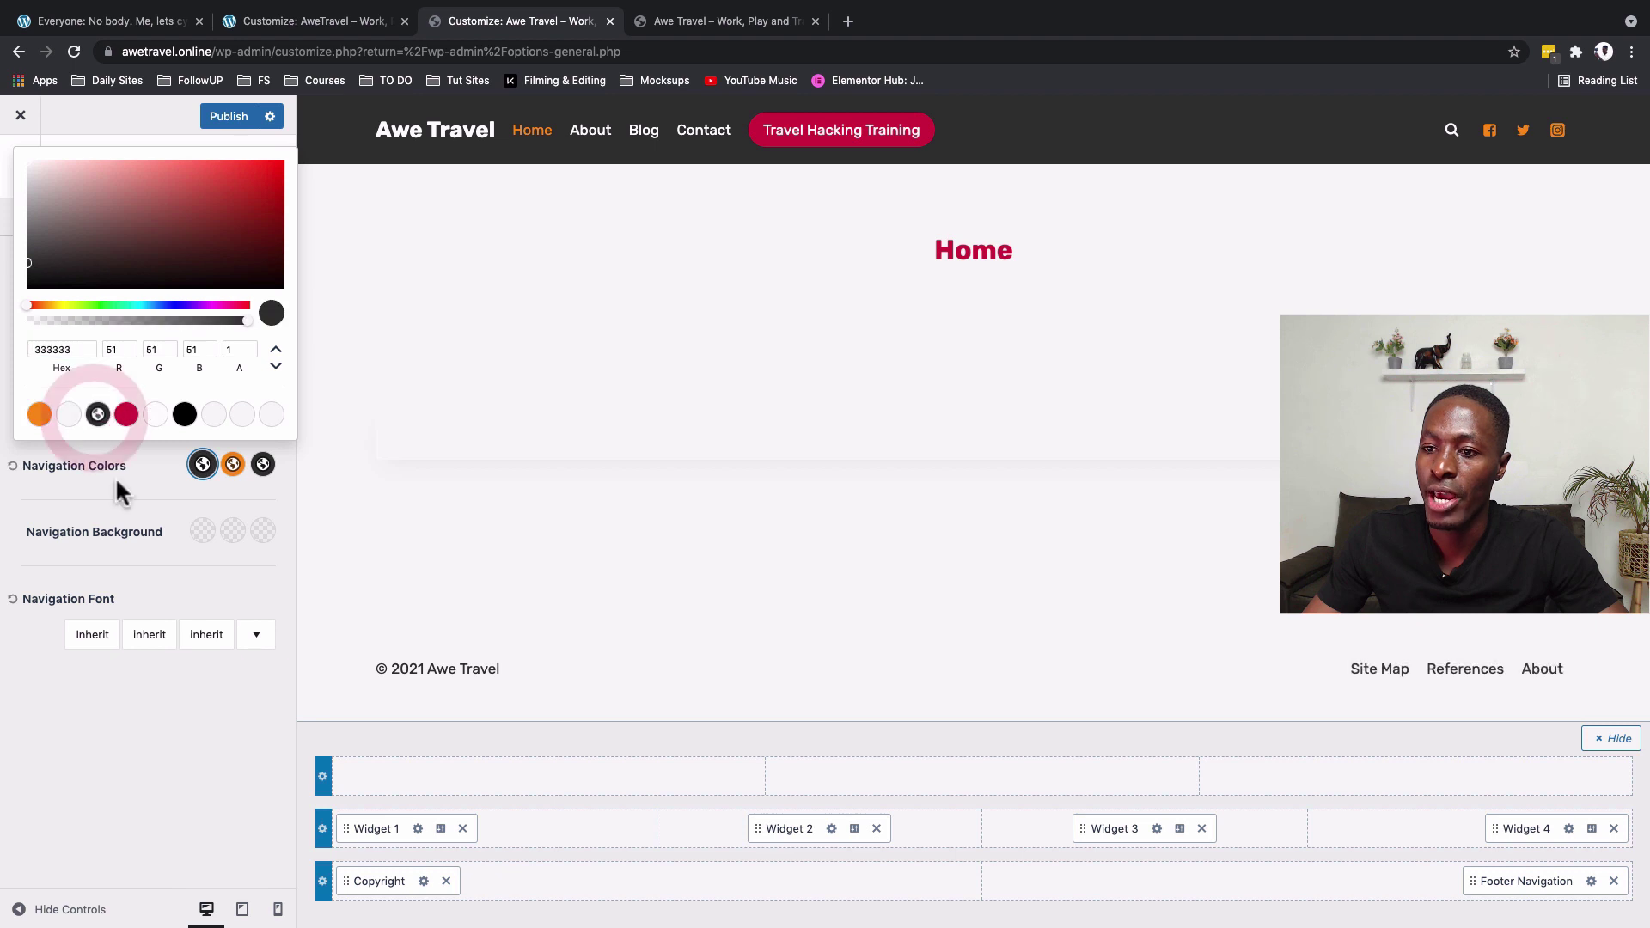
click(116, 481)
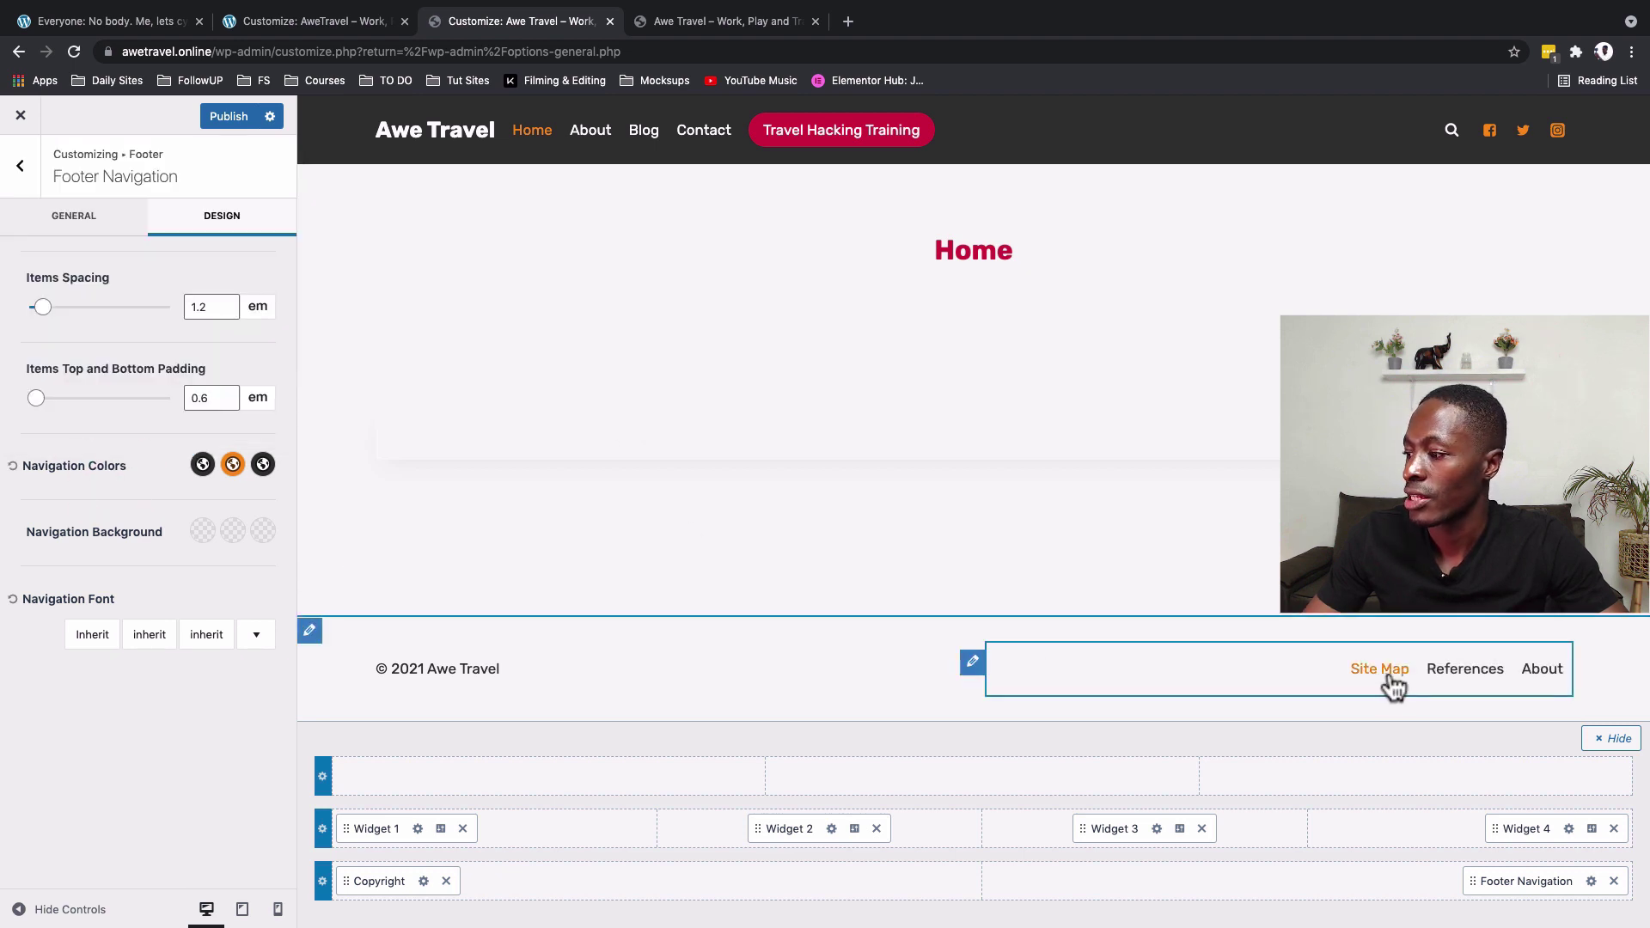
- Compare the footer text with the reference site, set the site's base font size to 14 px and publish
click(314, 21)
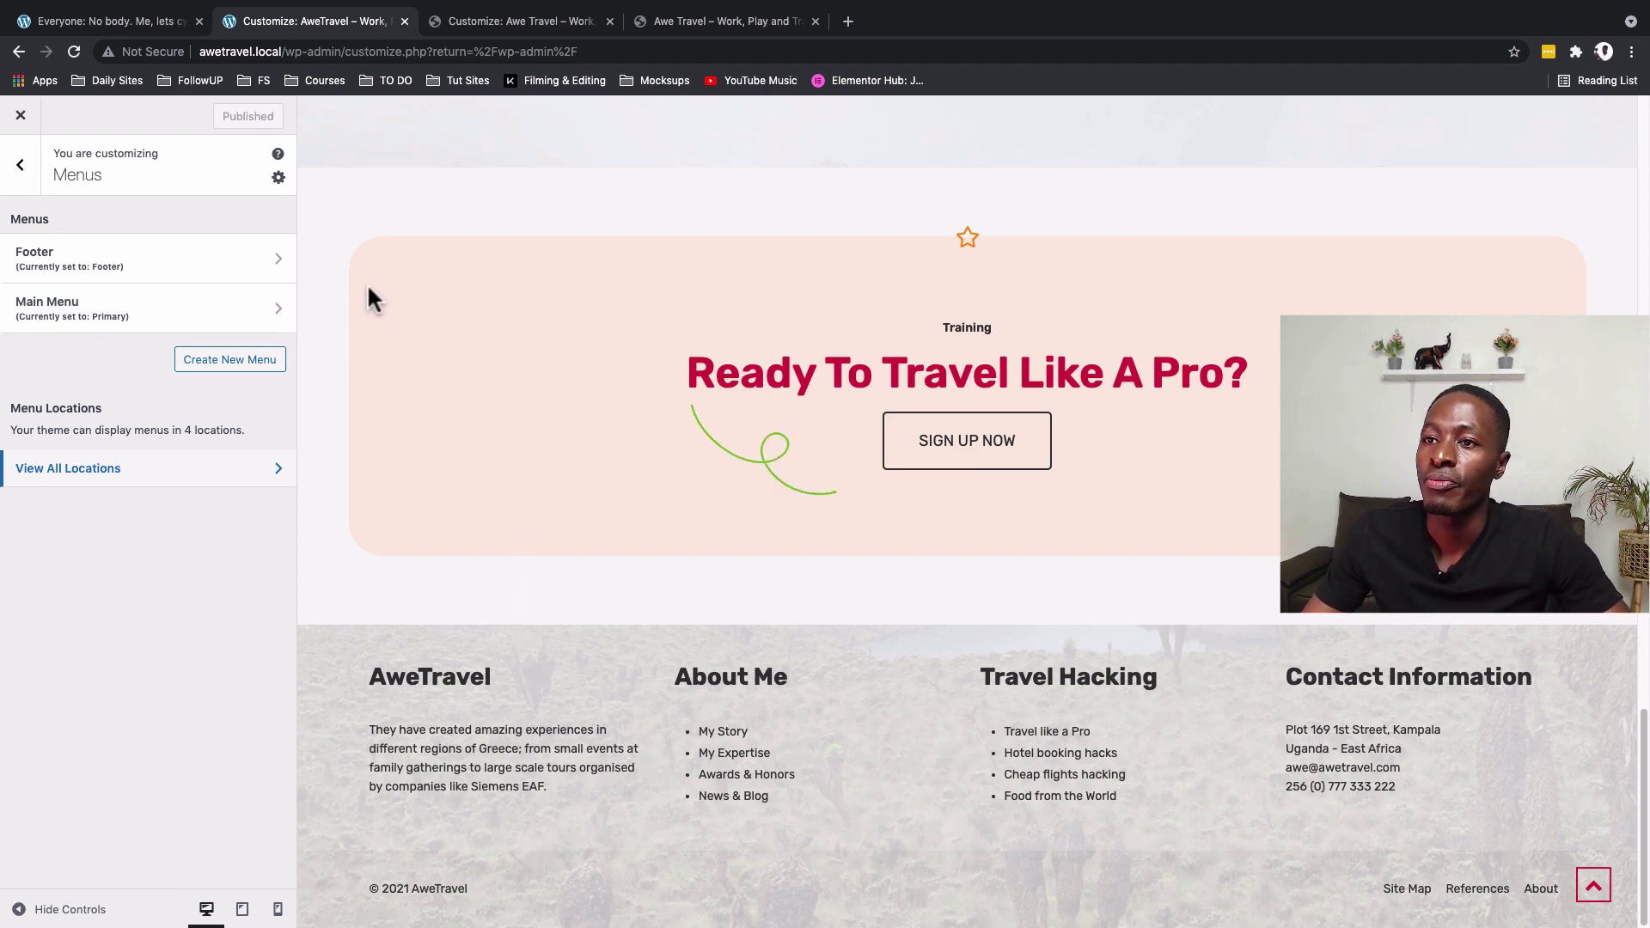
click(79, 26)
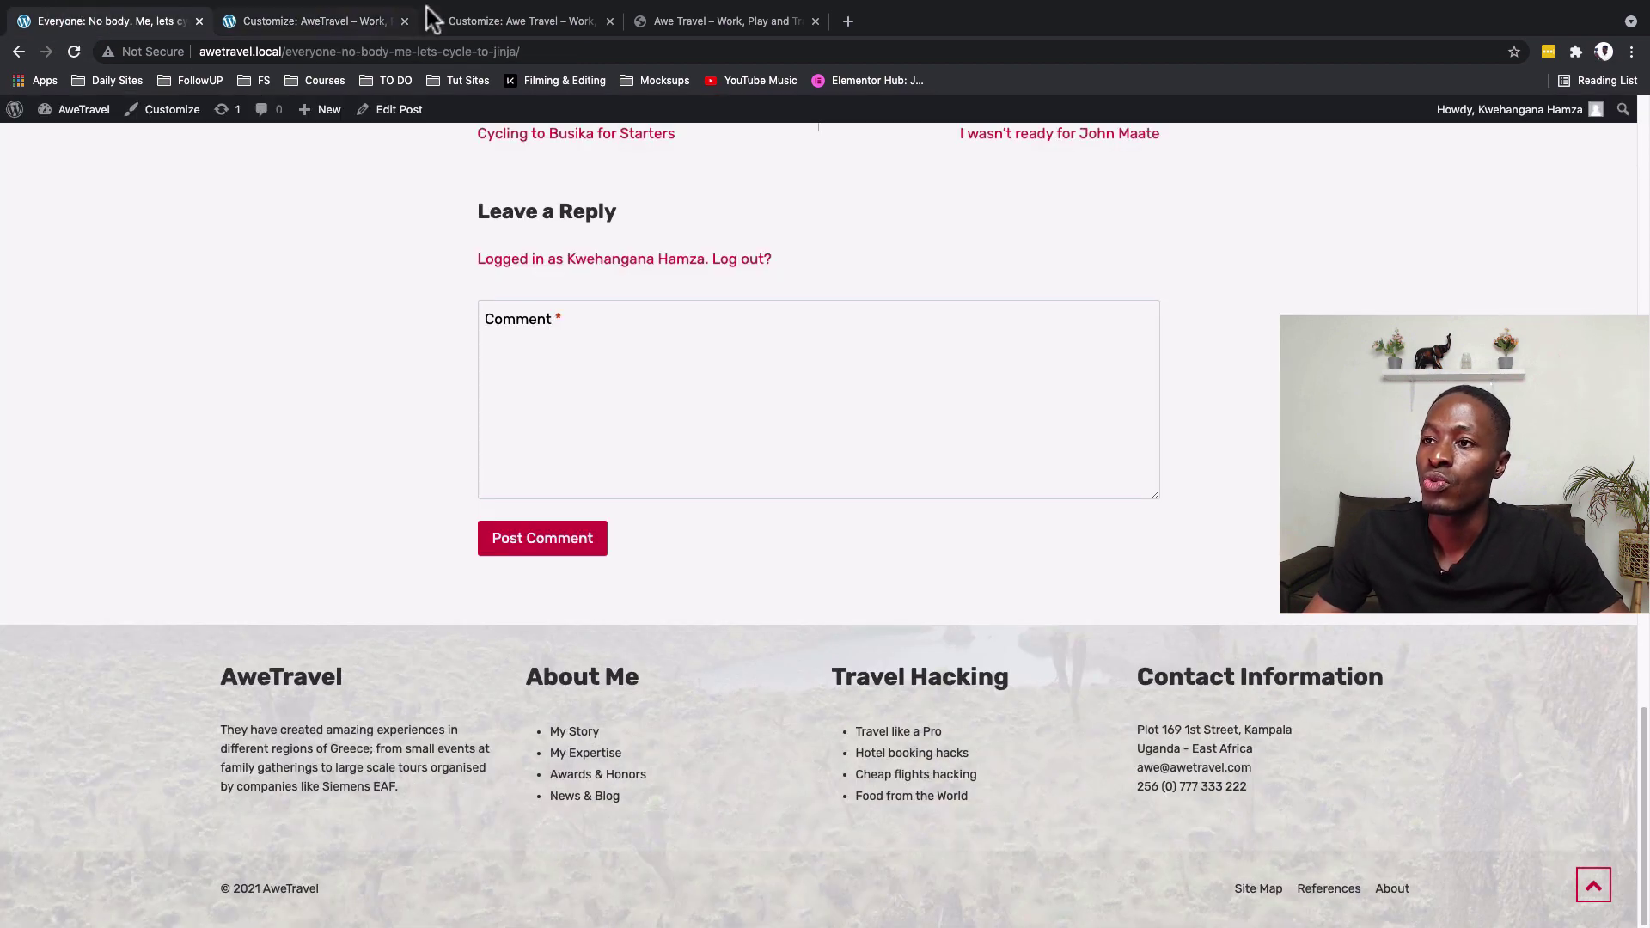
click(534, 24)
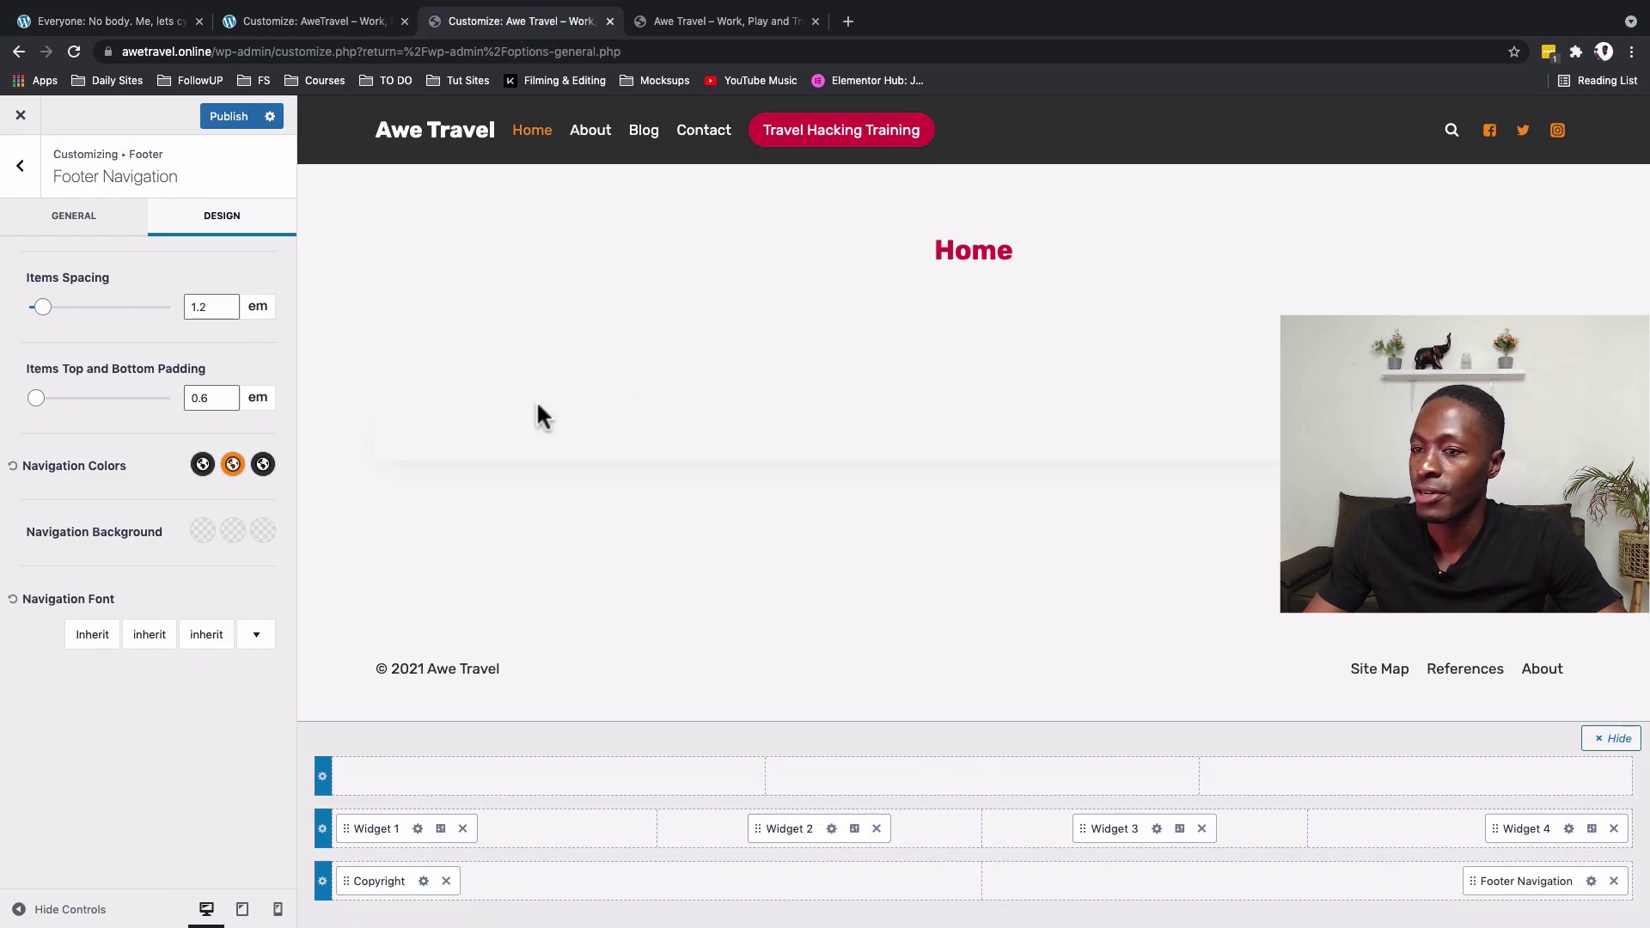
key(Escape)
key(Escape)
click(84, 302)
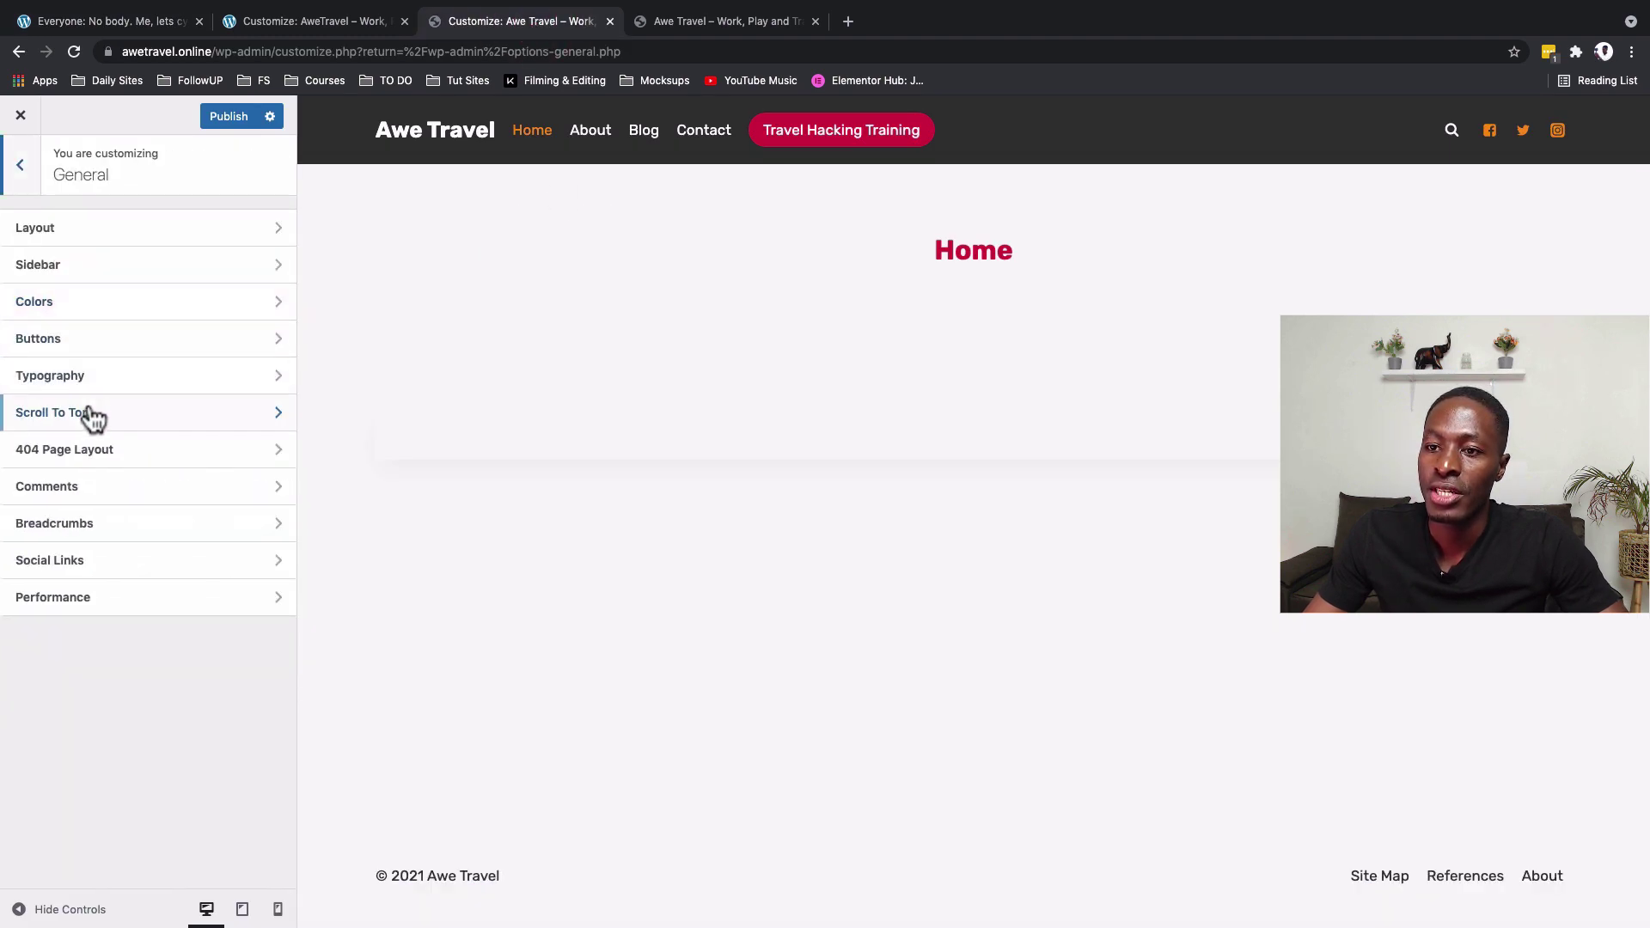
click(92, 379)
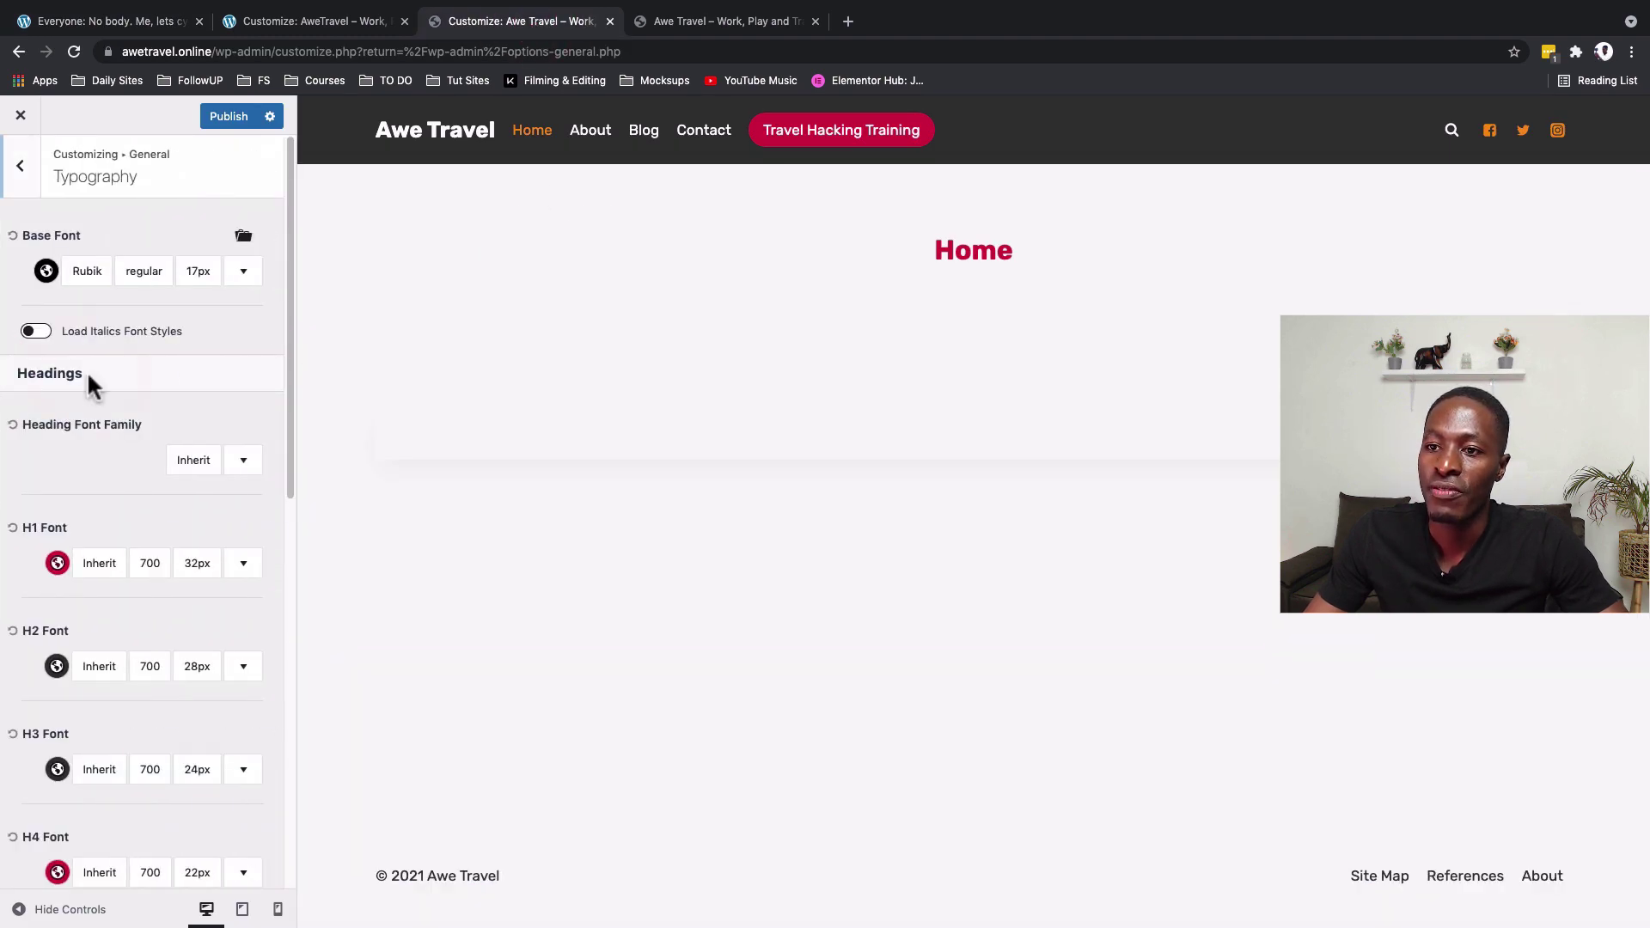
click(201, 273)
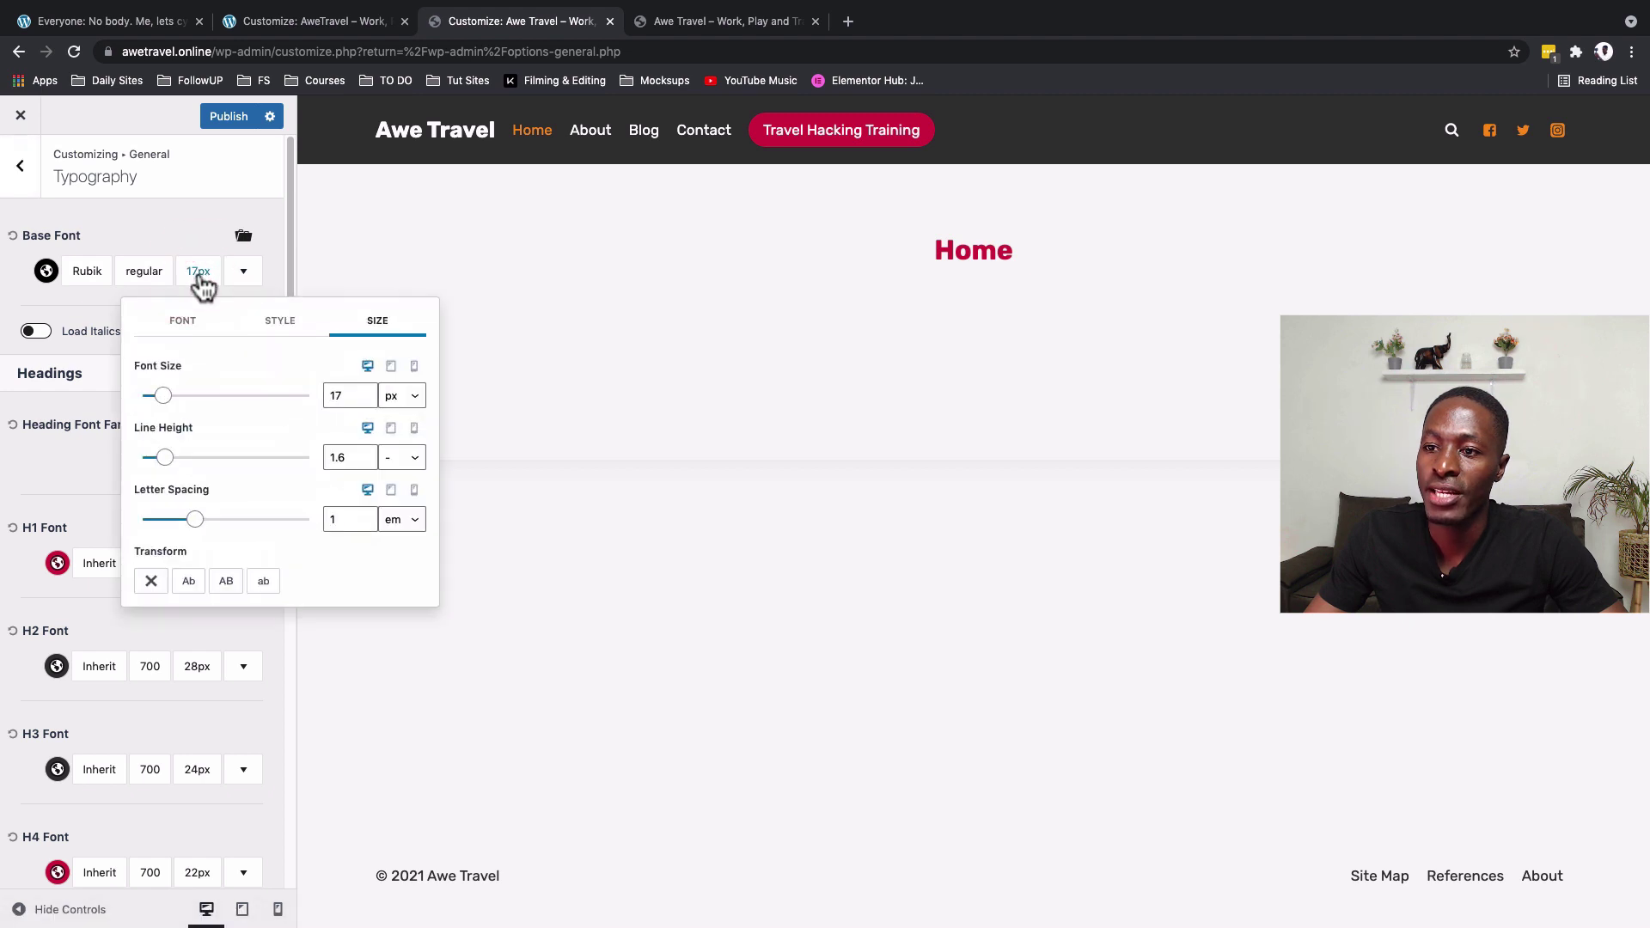
double_click(328, 400)
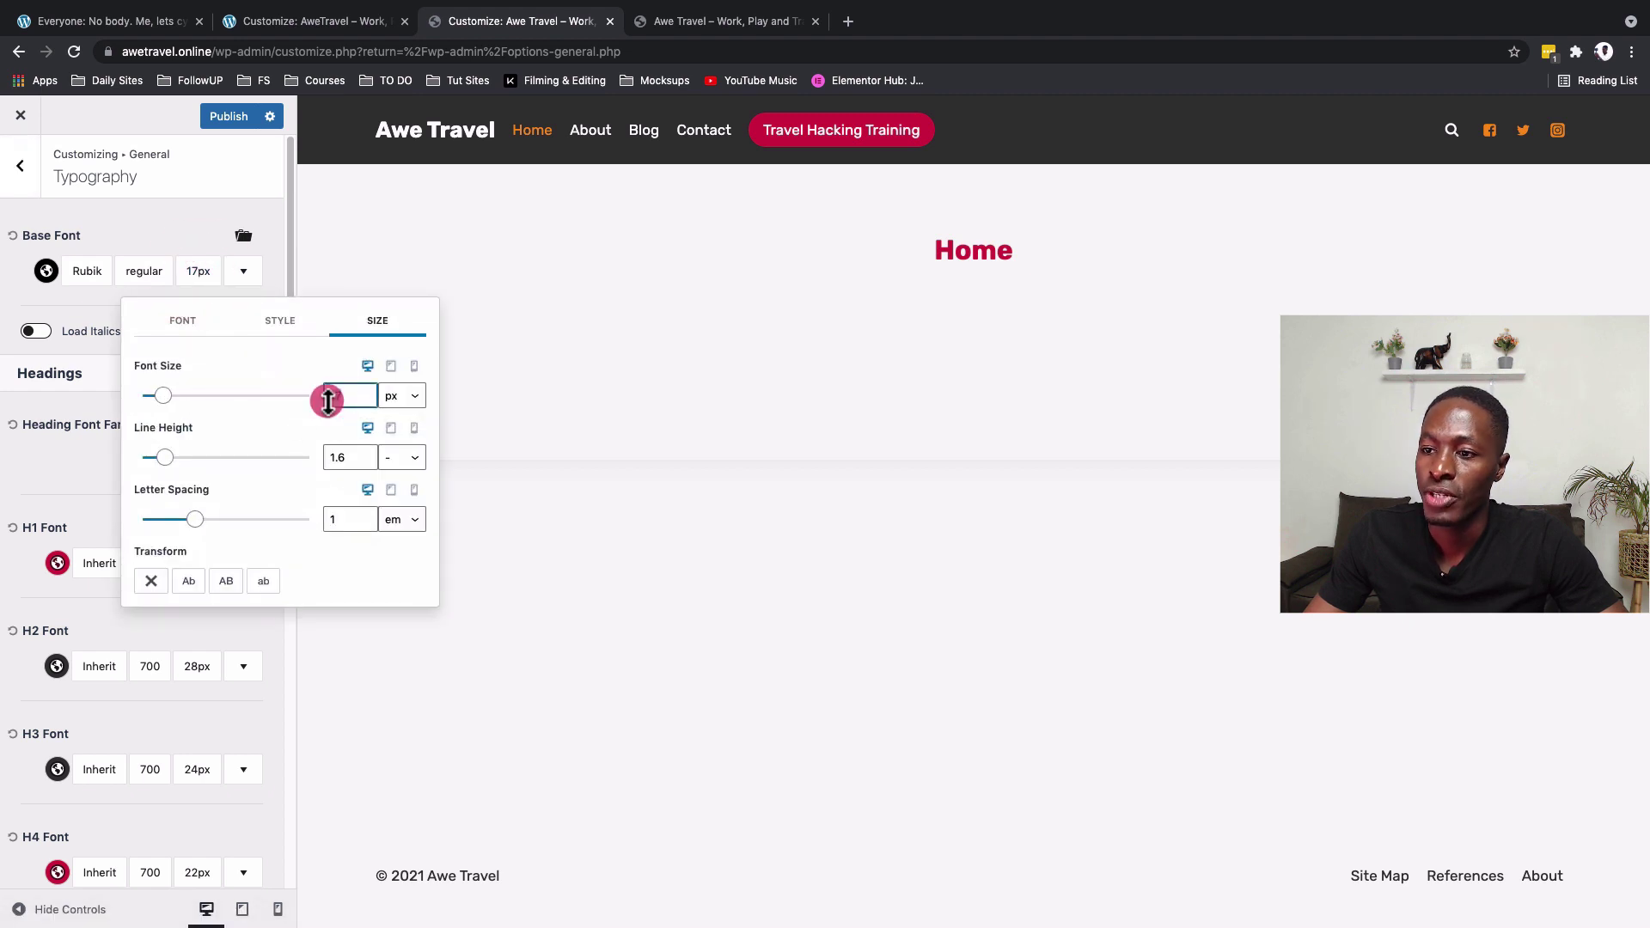
text(14)
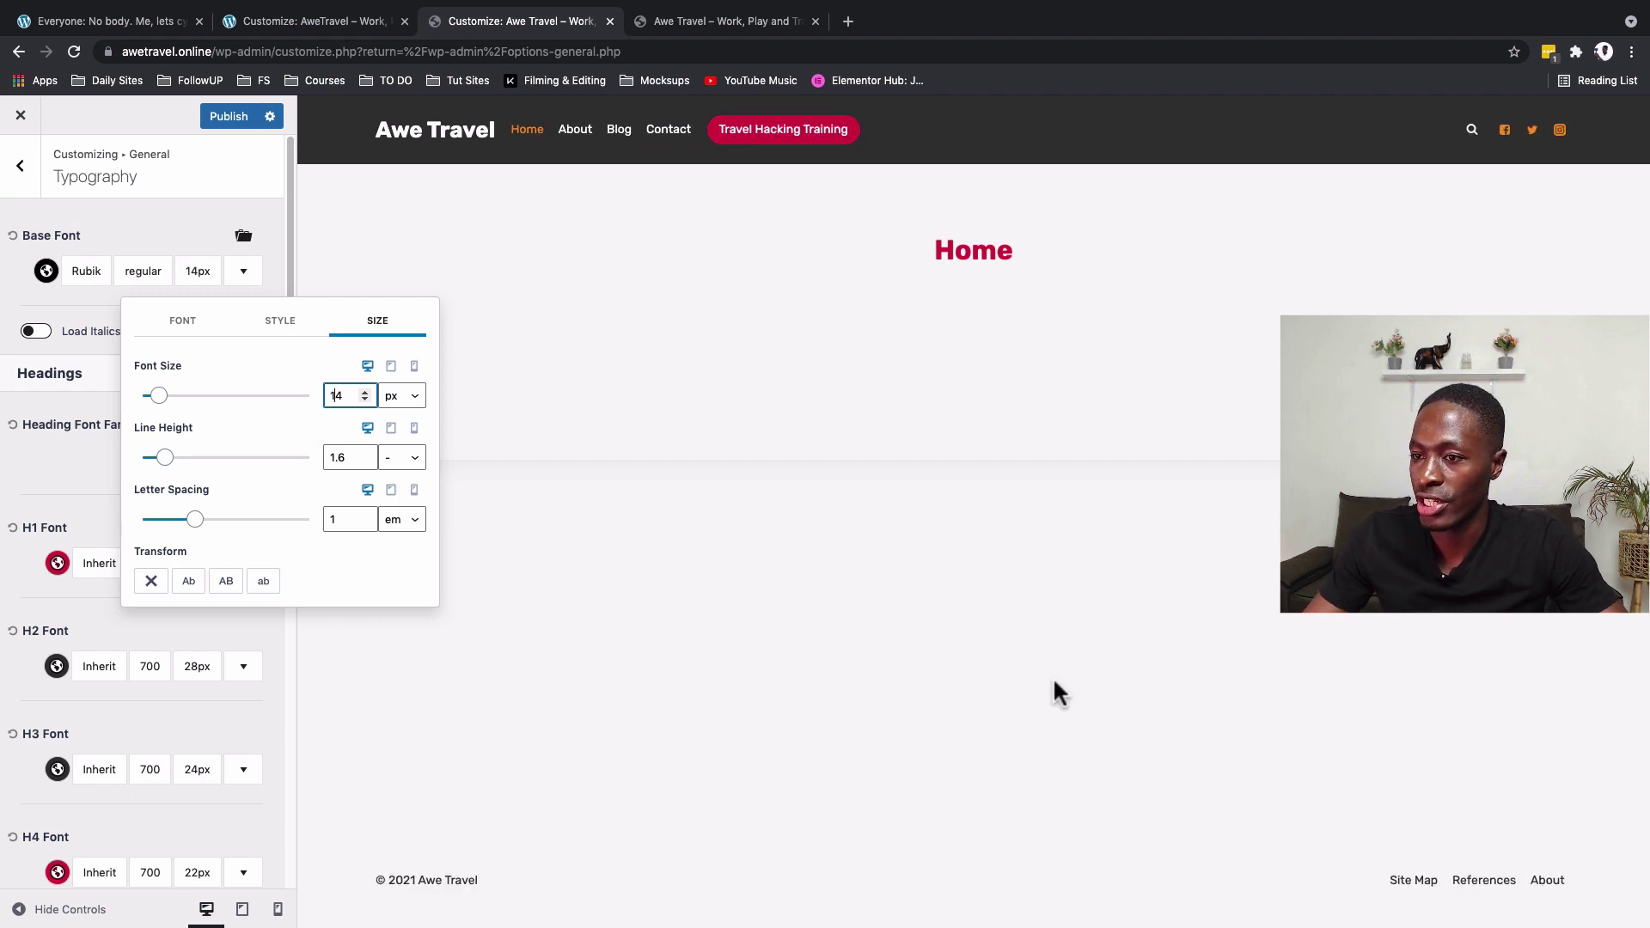
click(739, 633)
click(91, 448)
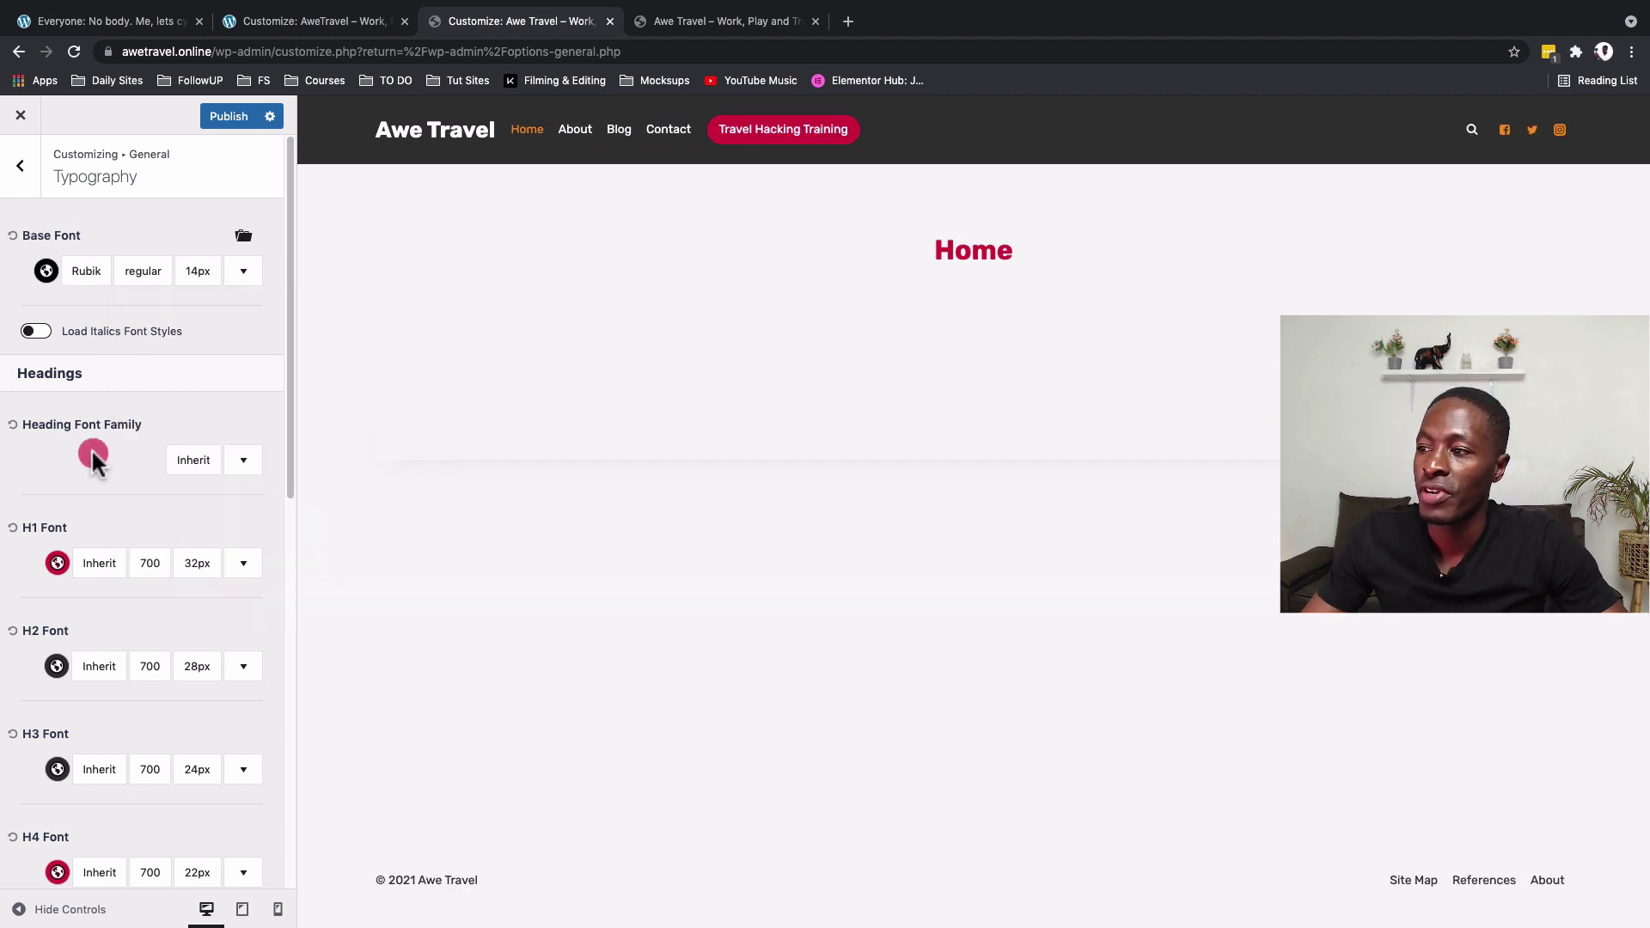
click(225, 118)
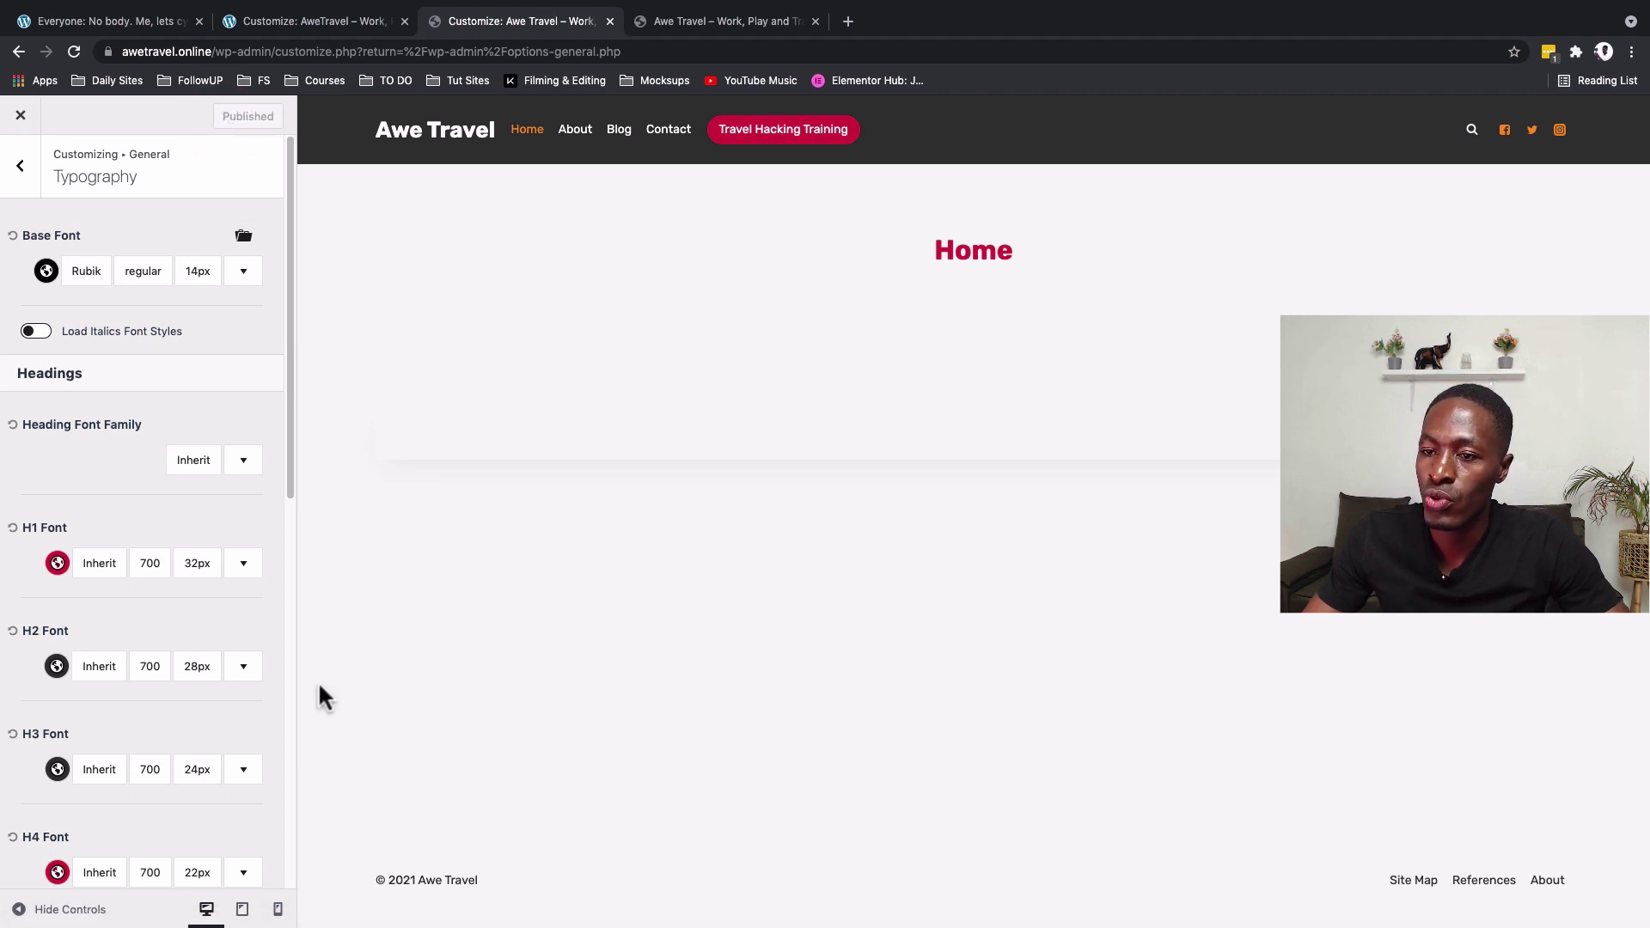
- Open footer Widget 1 for editing and add a heading reading "Awe Travel", checking the reference site
click(22, 184)
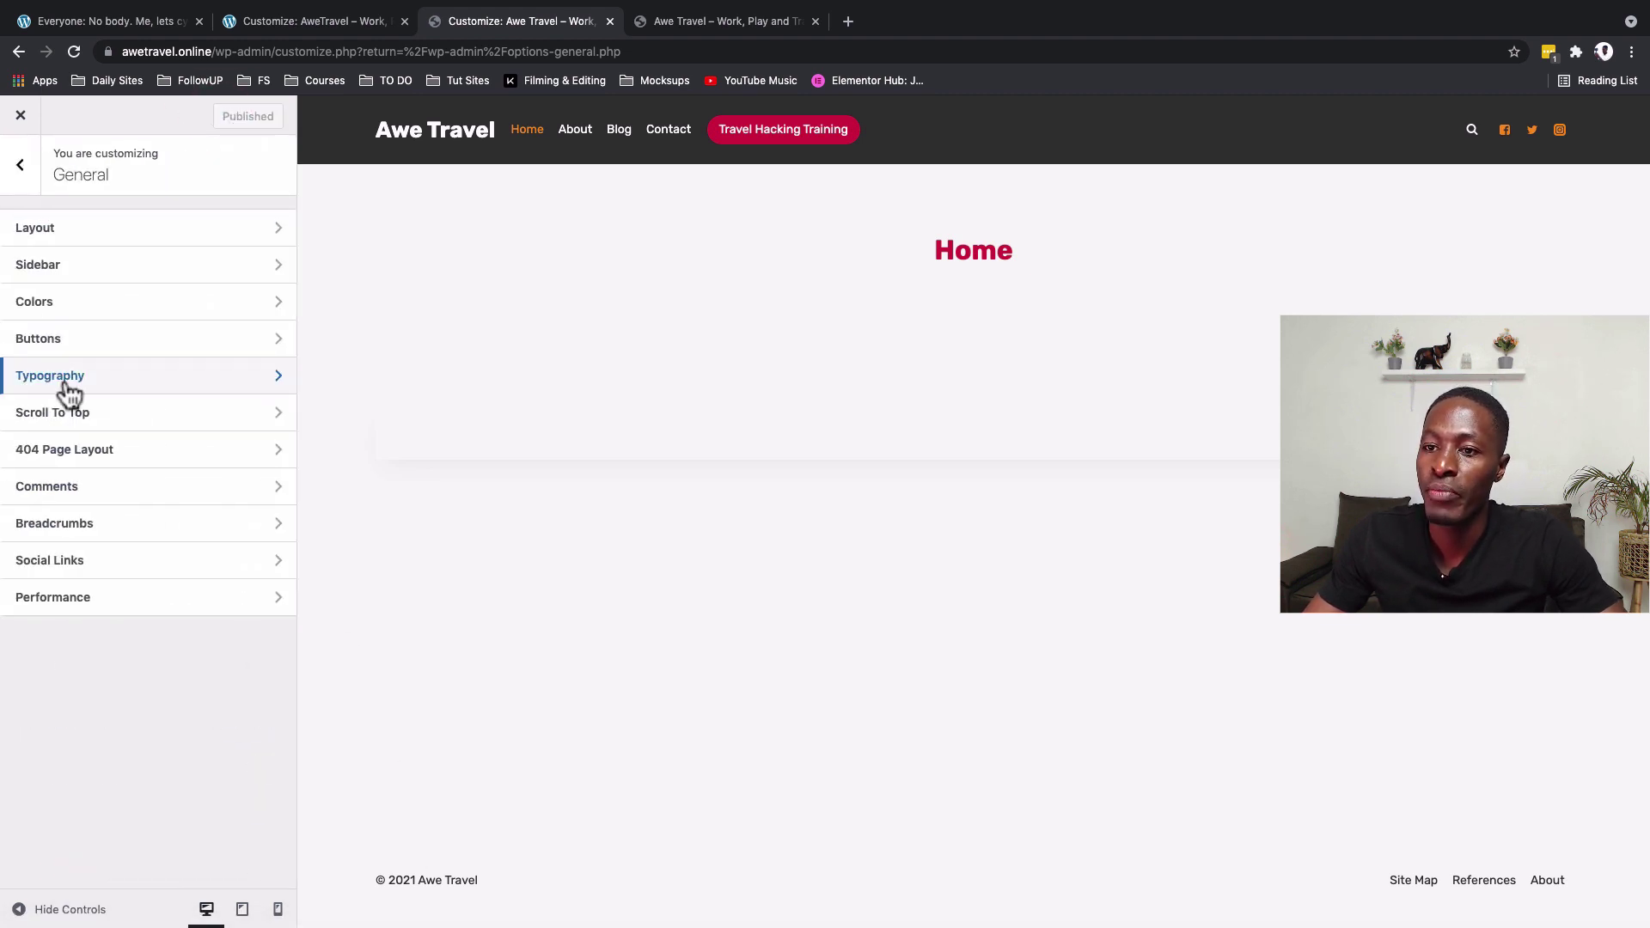
click(13, 172)
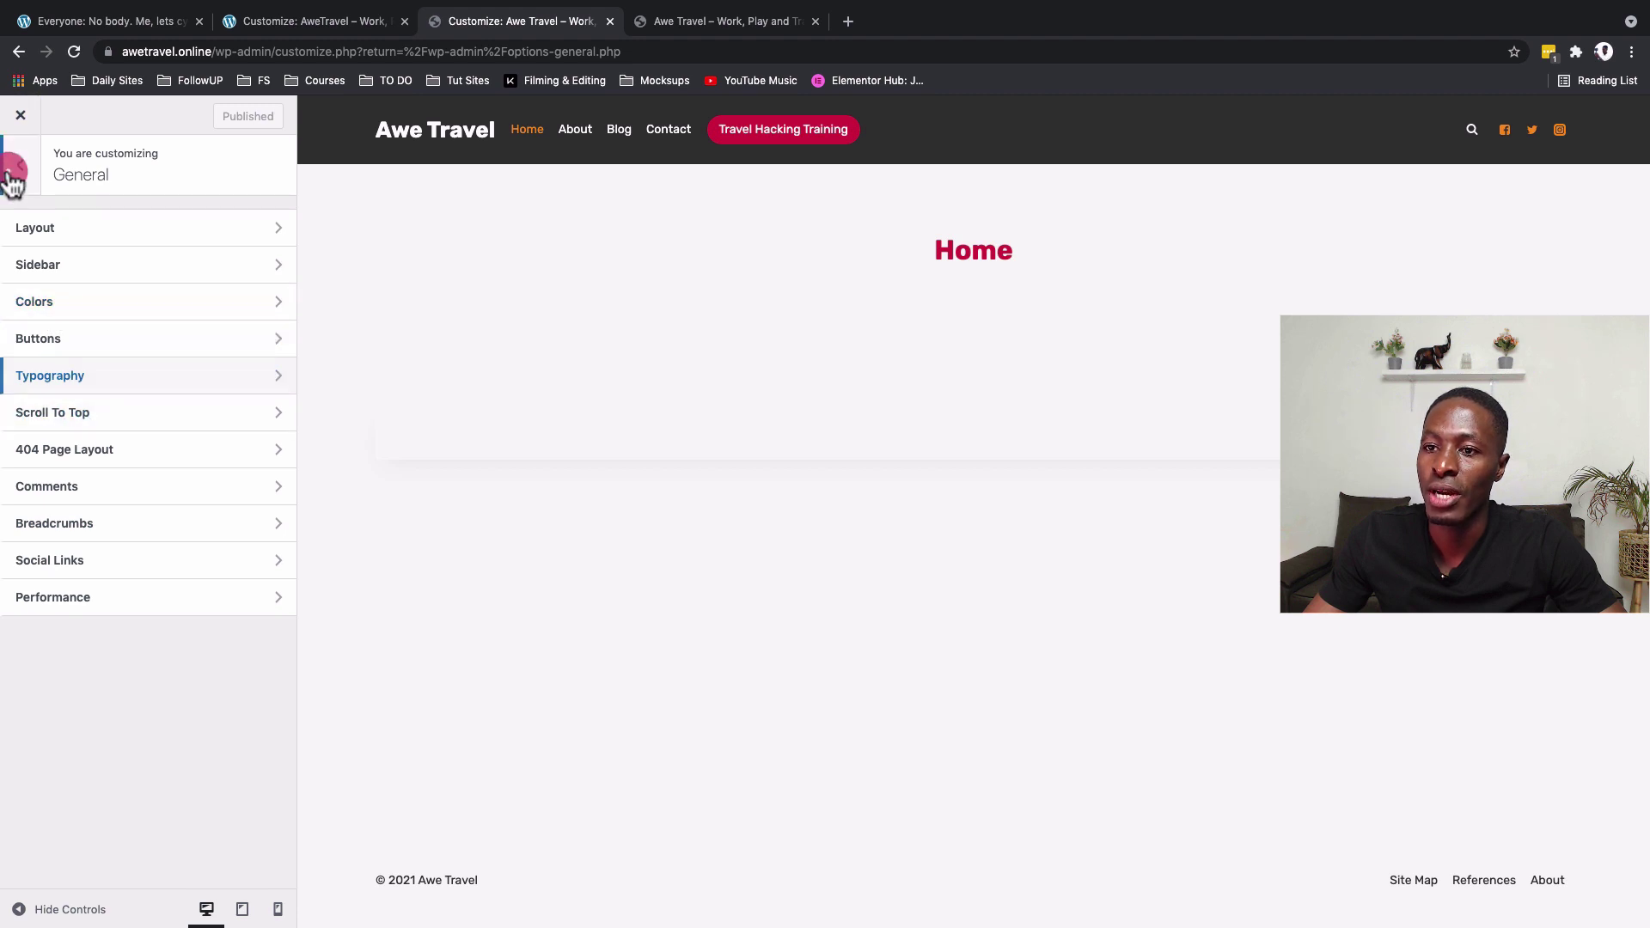
click(69, 378)
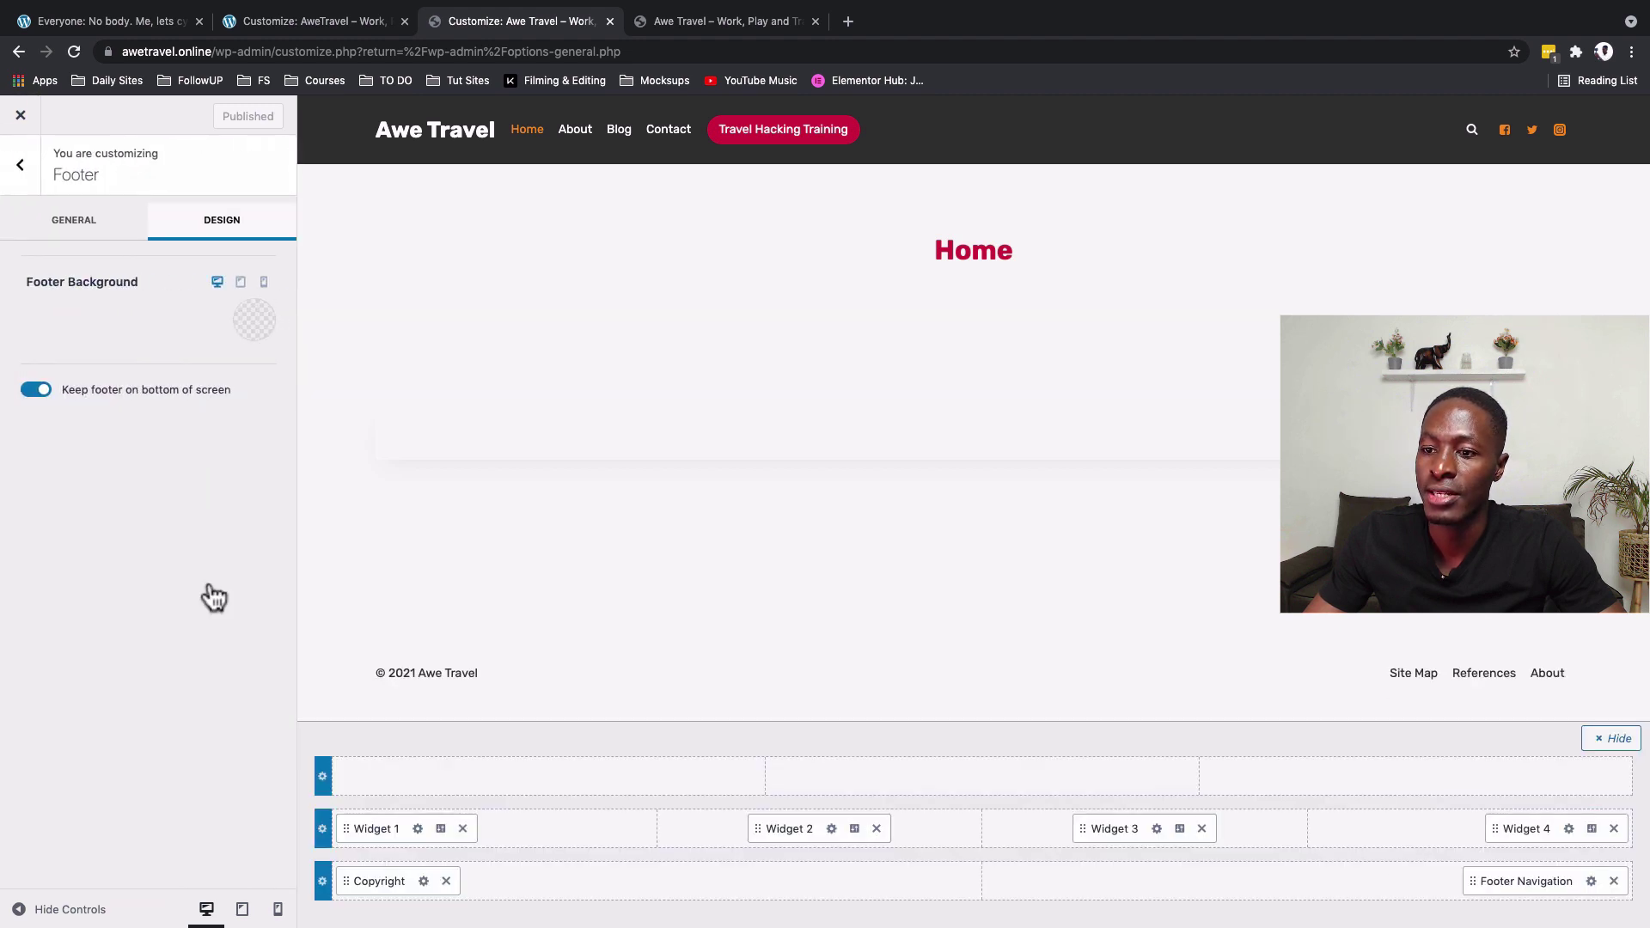
click(417, 828)
click(148, 323)
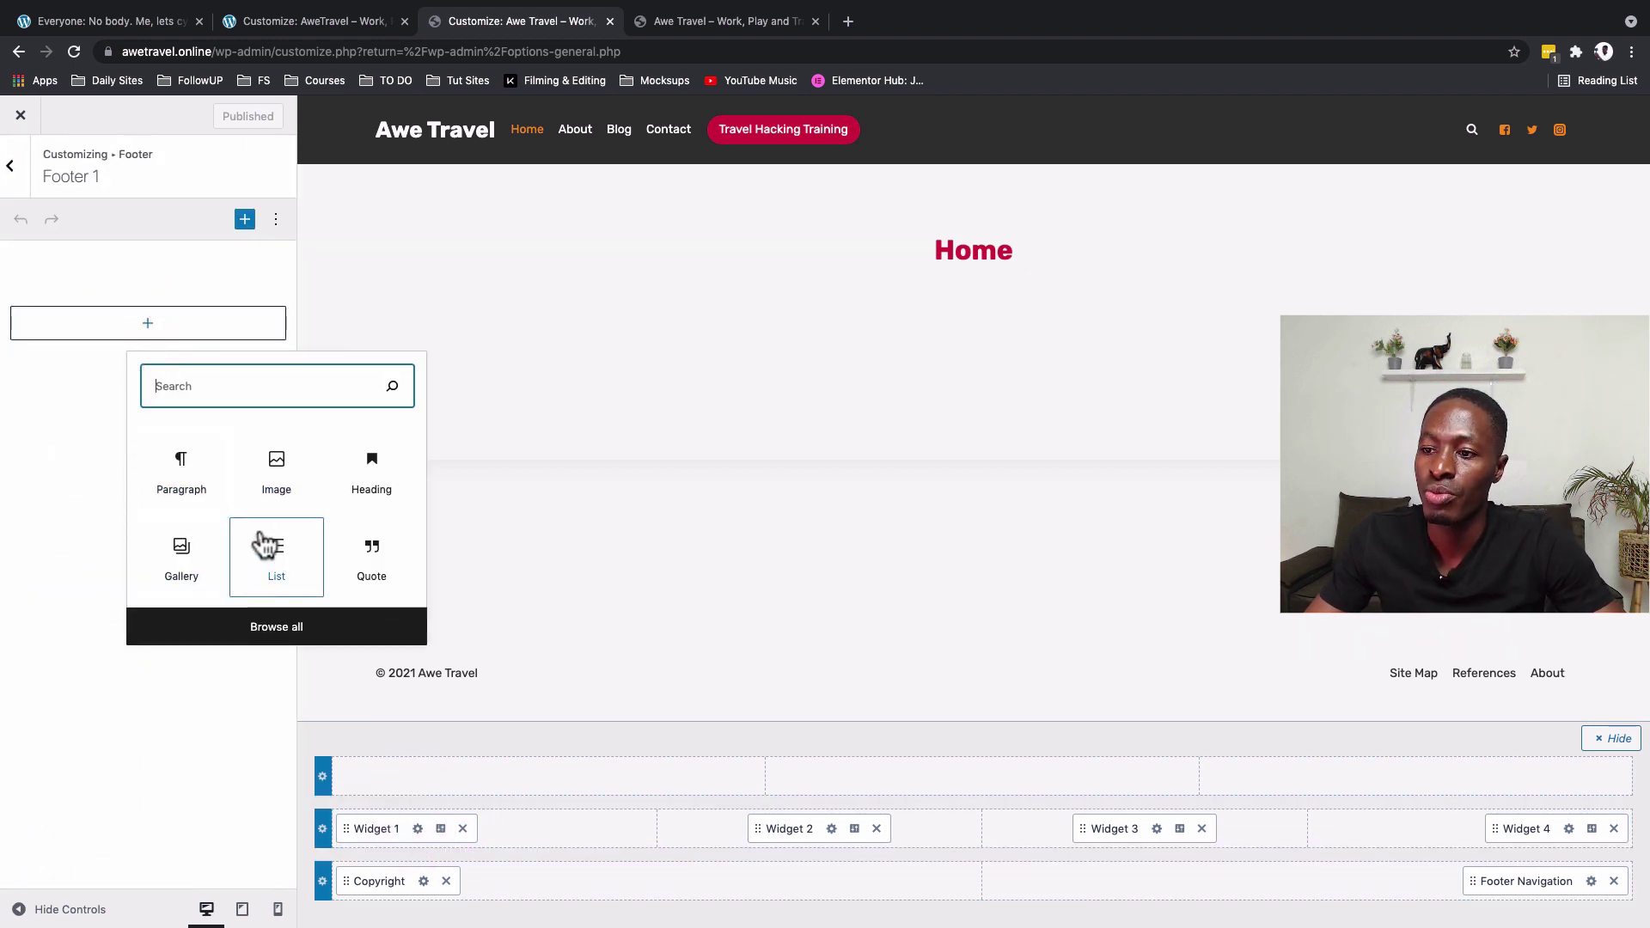
click(369, 468)
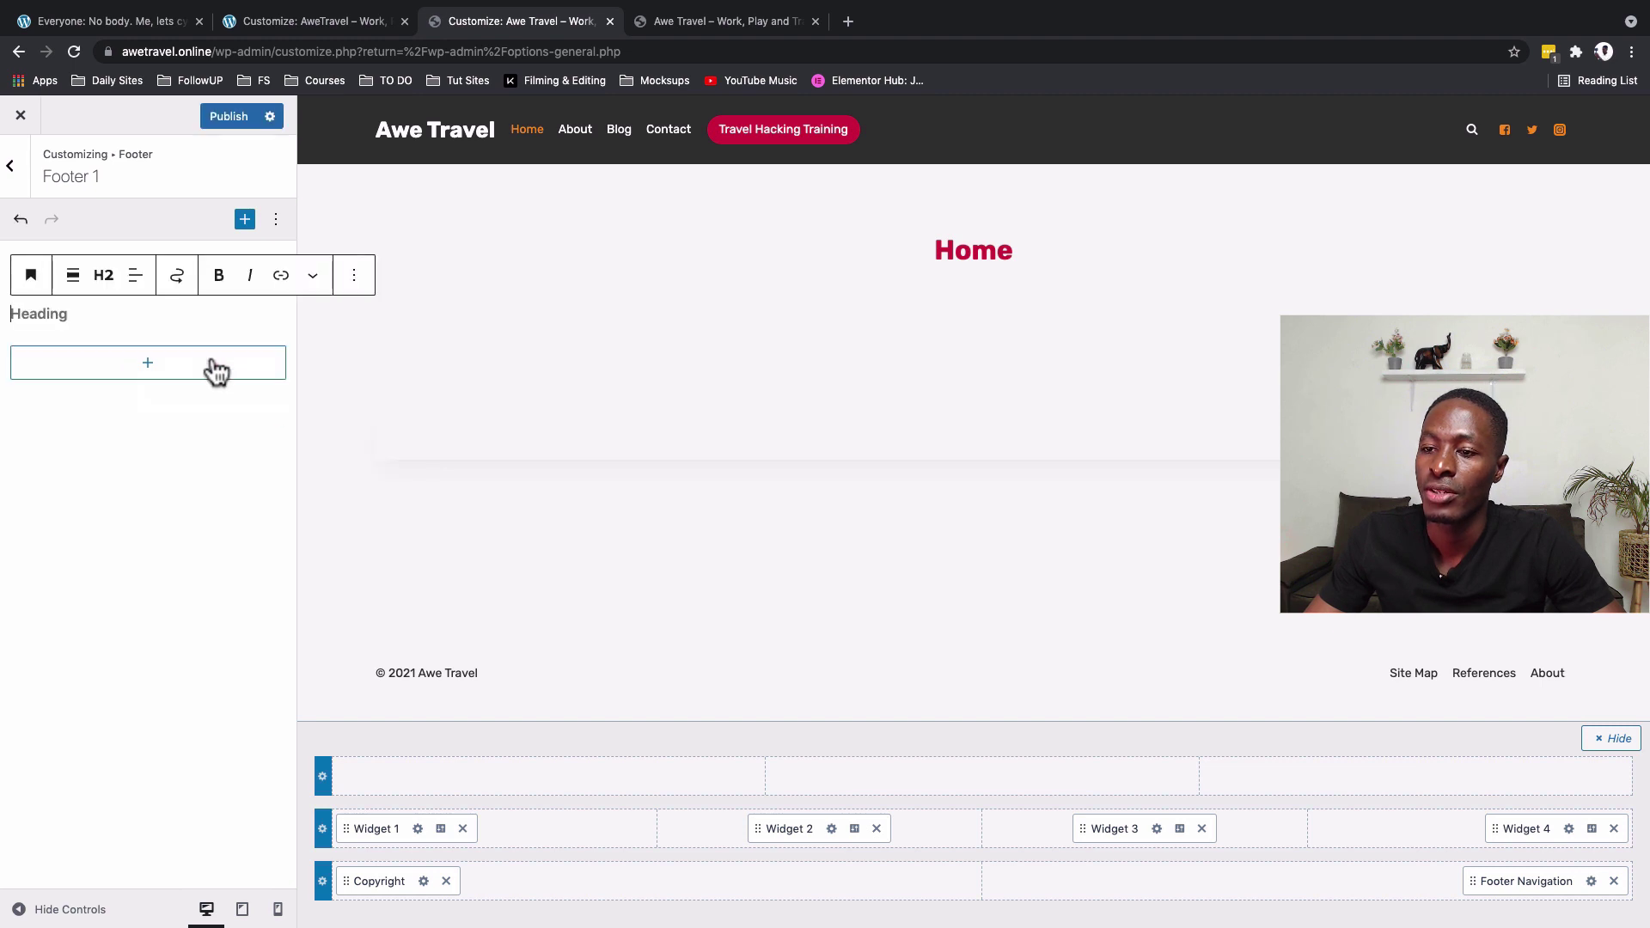
click(60, 24)
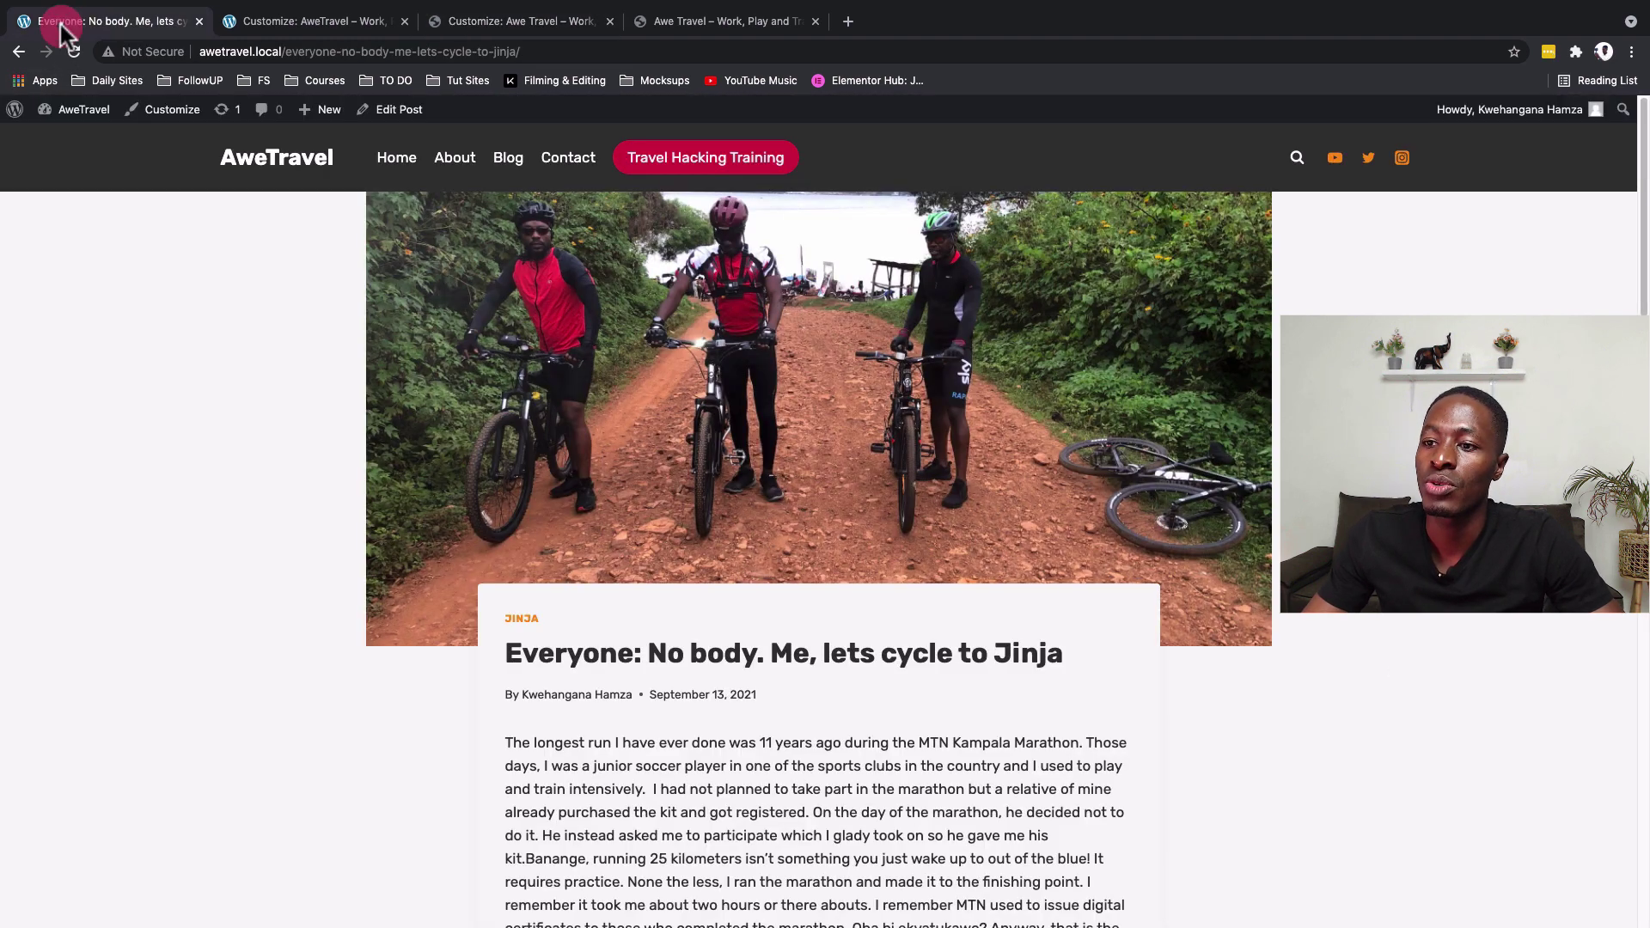
click(457, 22)
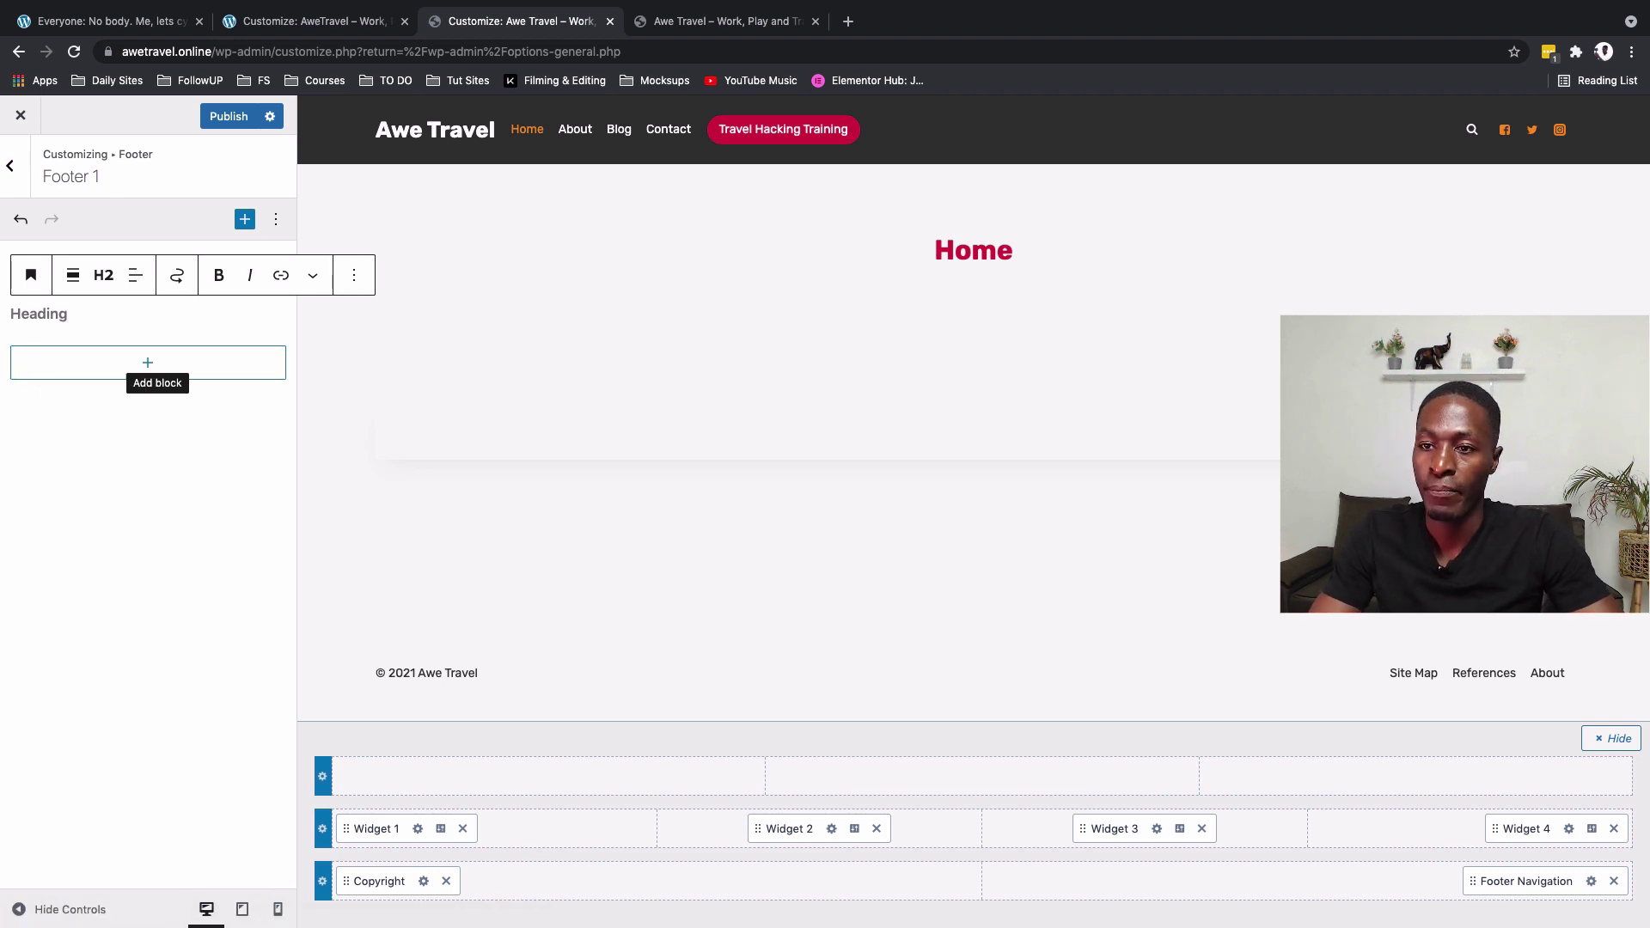
text(Awe Travel)
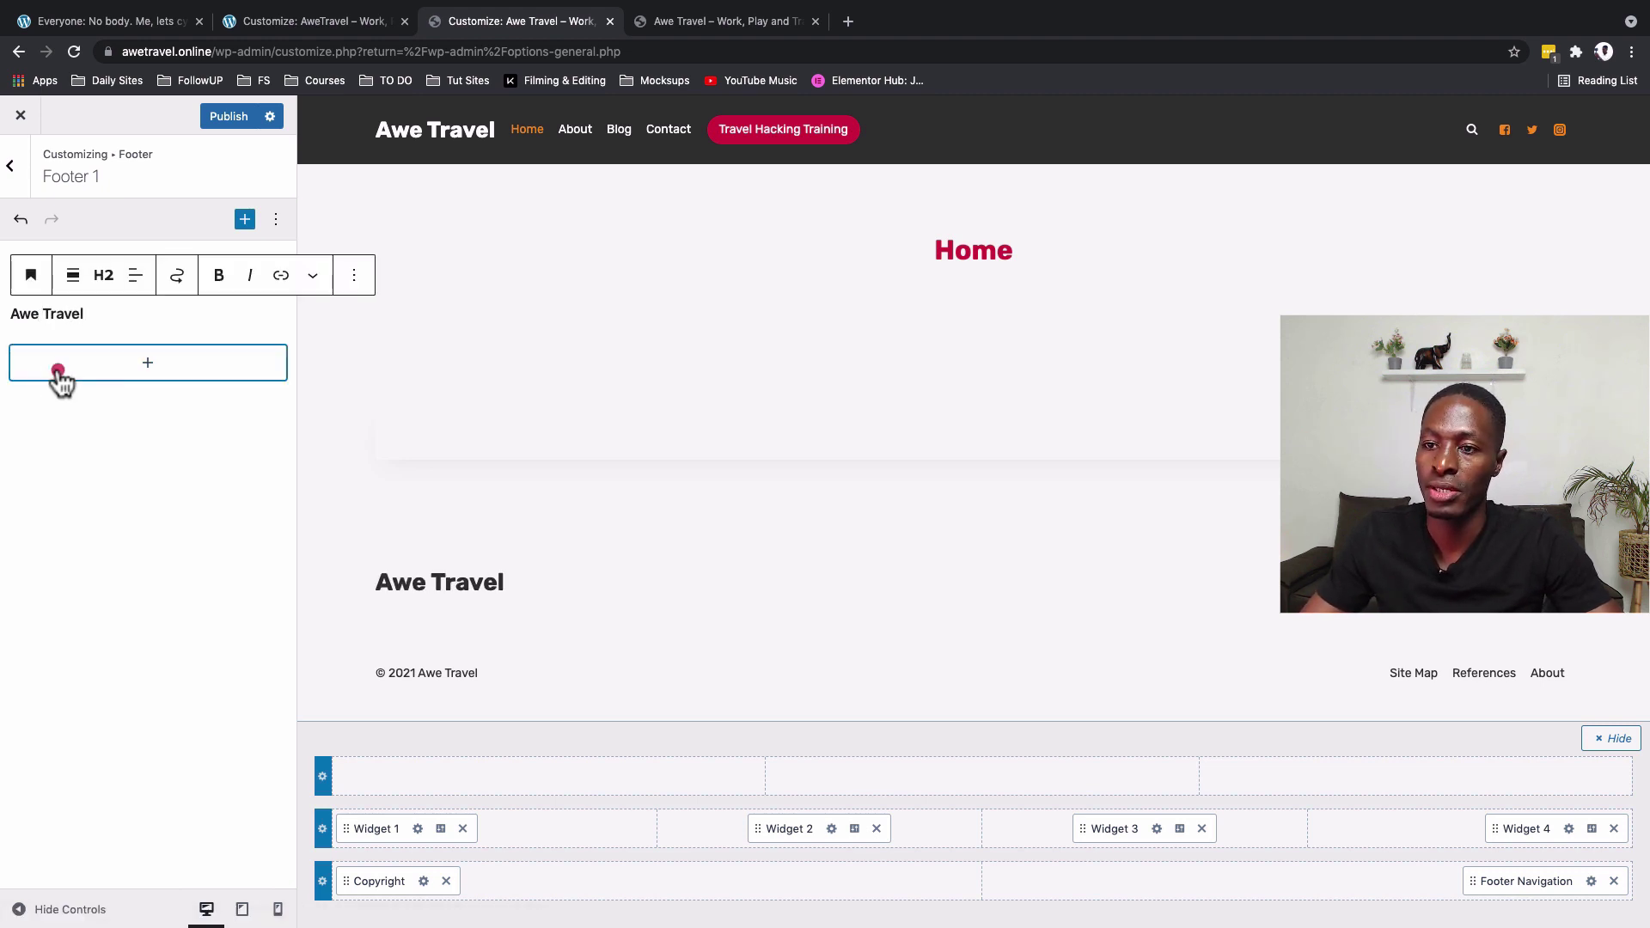
- Add a paragraph under the Awe Travel heading starting "They have created amazing experiences in different regions of Greece" and ending "companies like Siemens EAF."
click(59, 372)
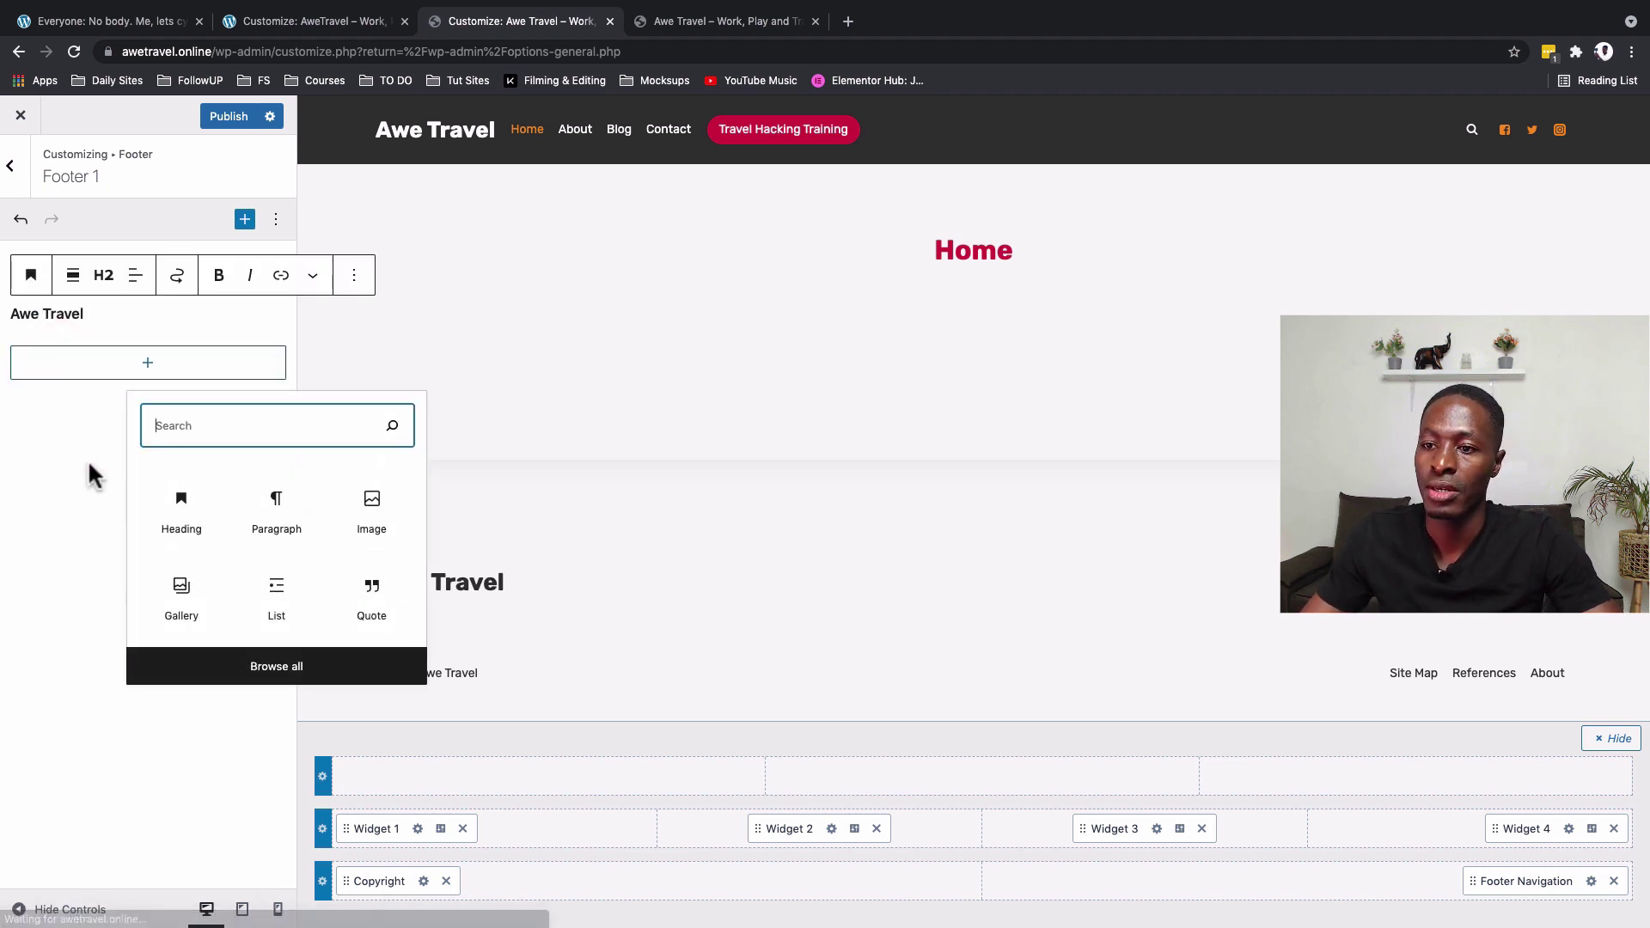
click(271, 540)
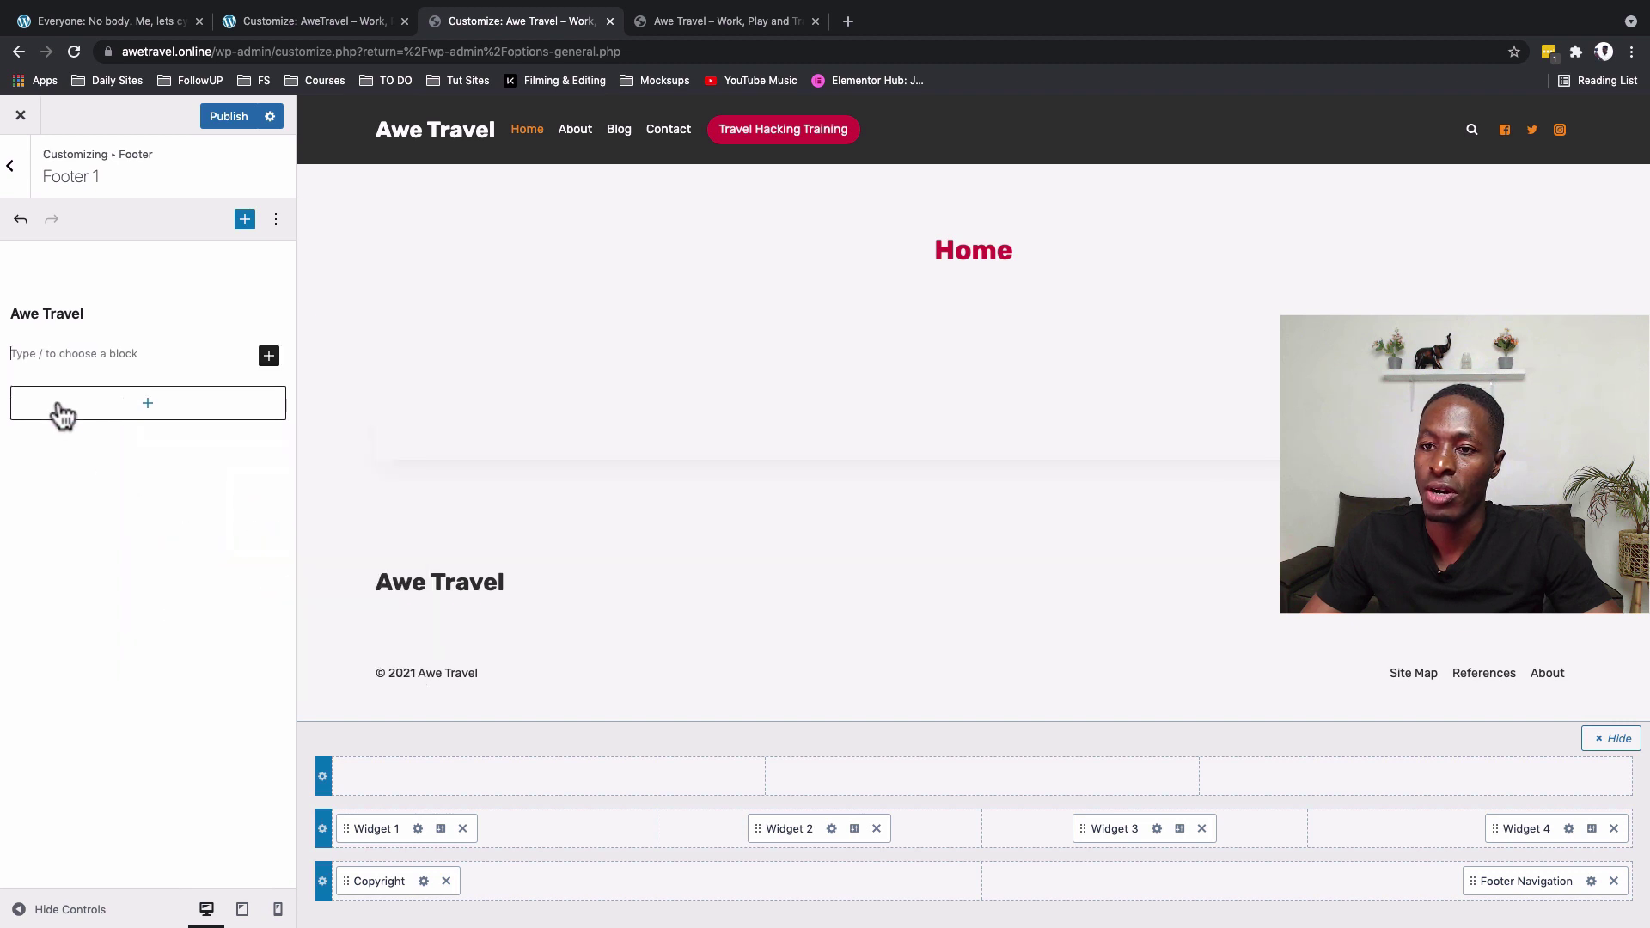
text(They have created amazing experiences in different regions of Greece; from small events at family gatherings to large scale tours organised by companies like Siemens EAF.)
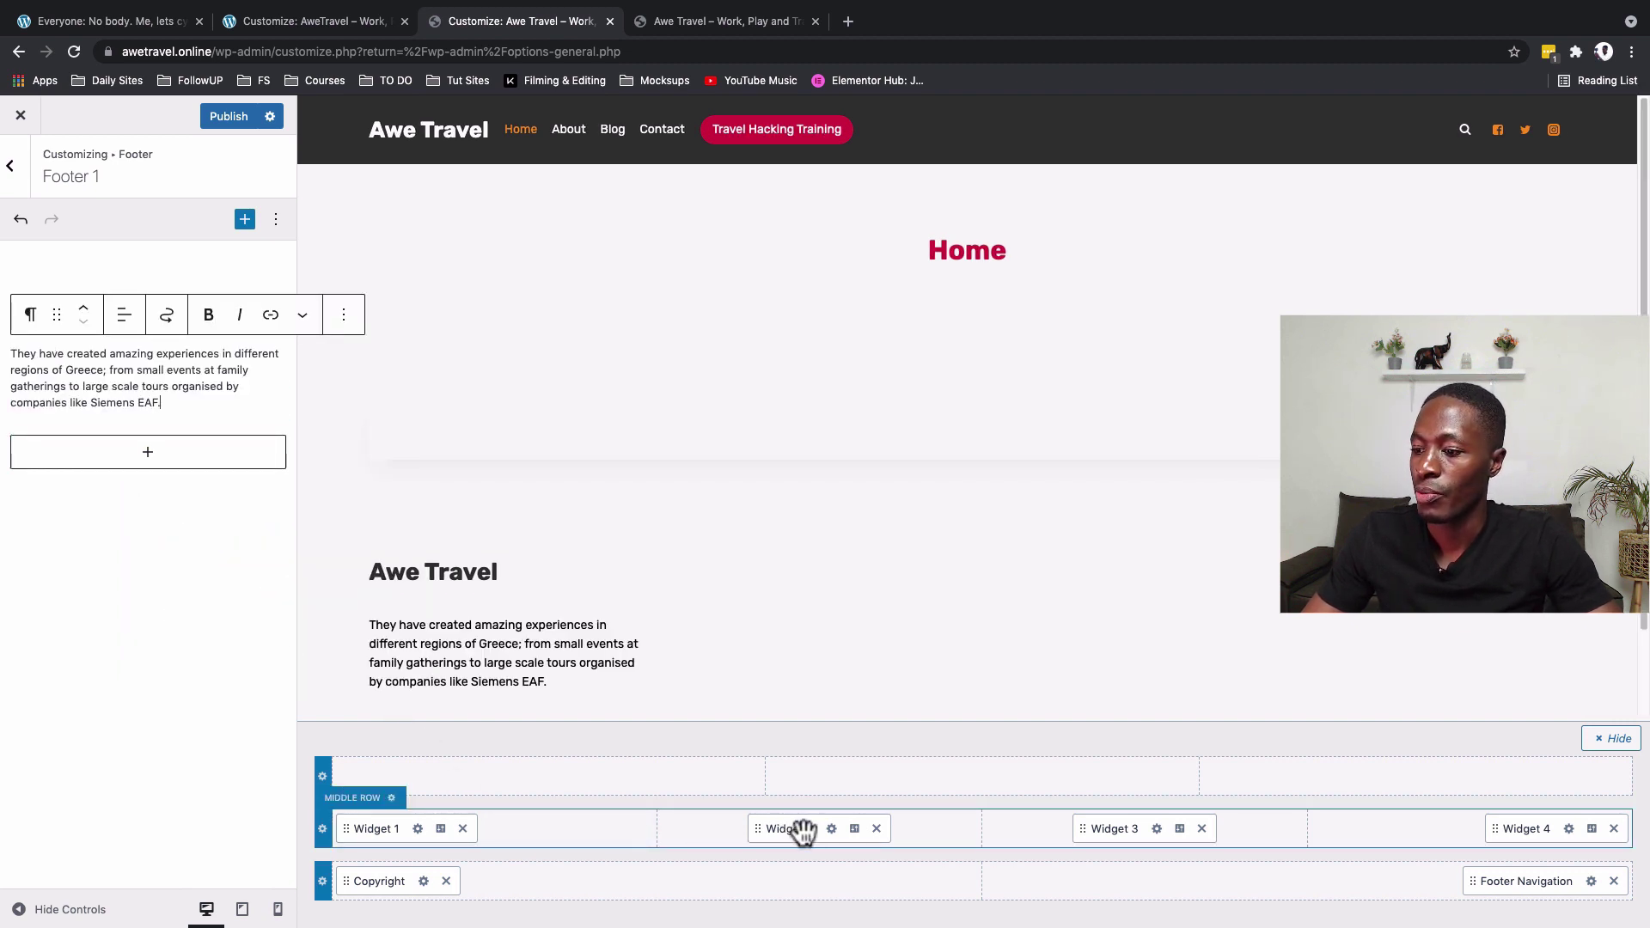
- Open footer Widget 2 and add a heading reading "About Me"
click(831, 829)
click(88, 324)
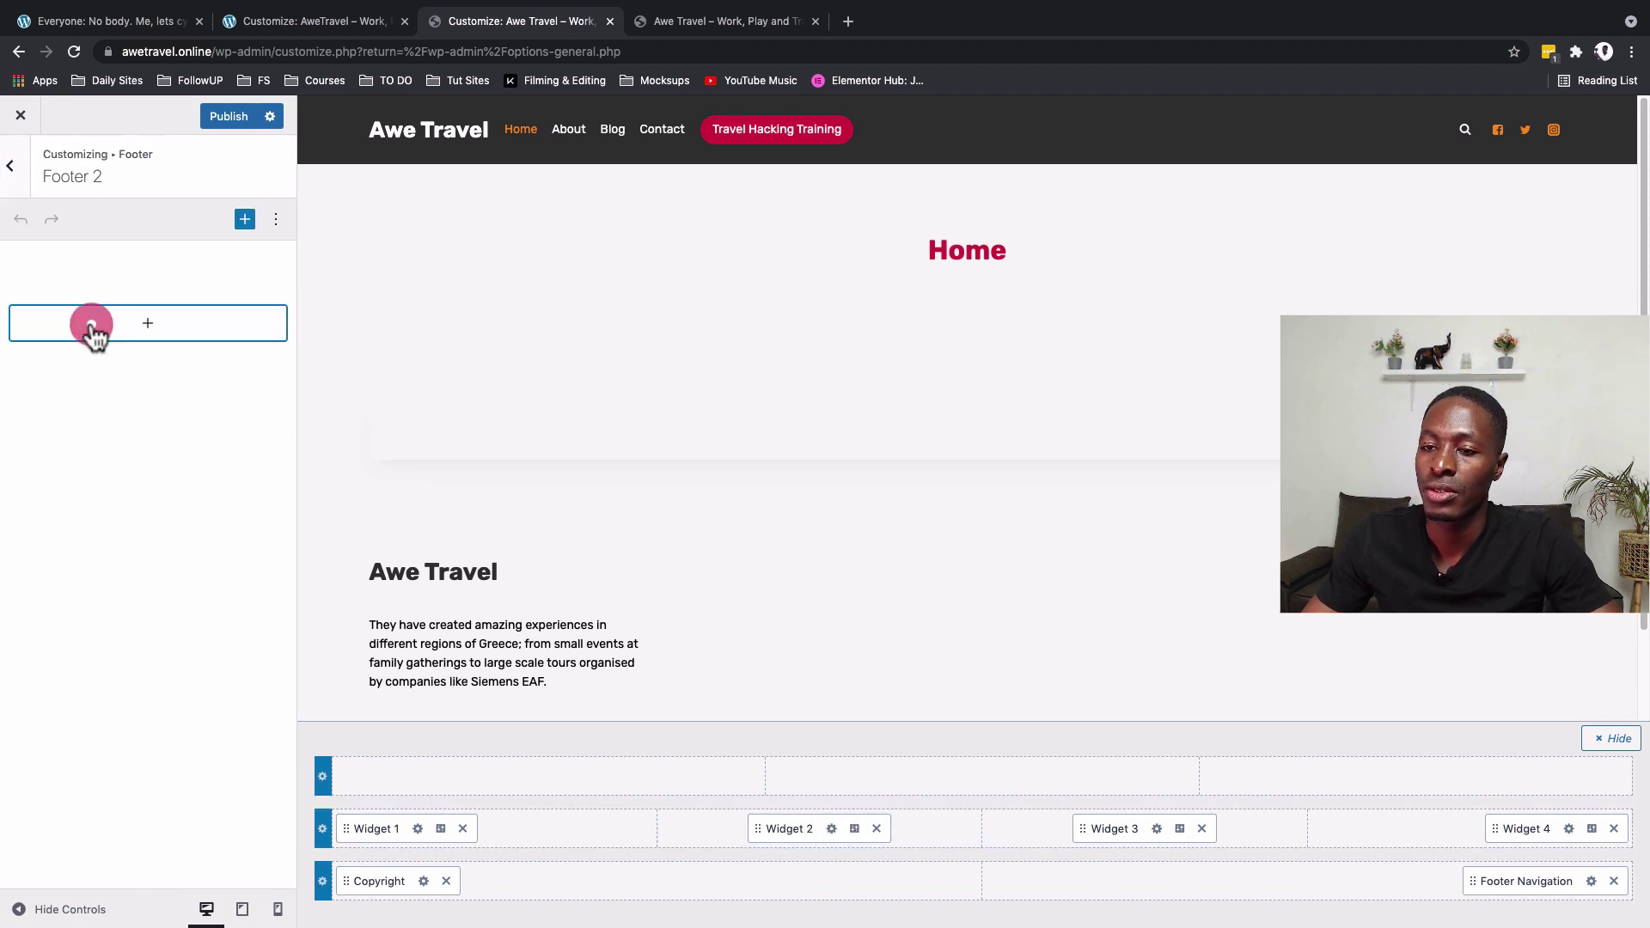
click(273, 490)
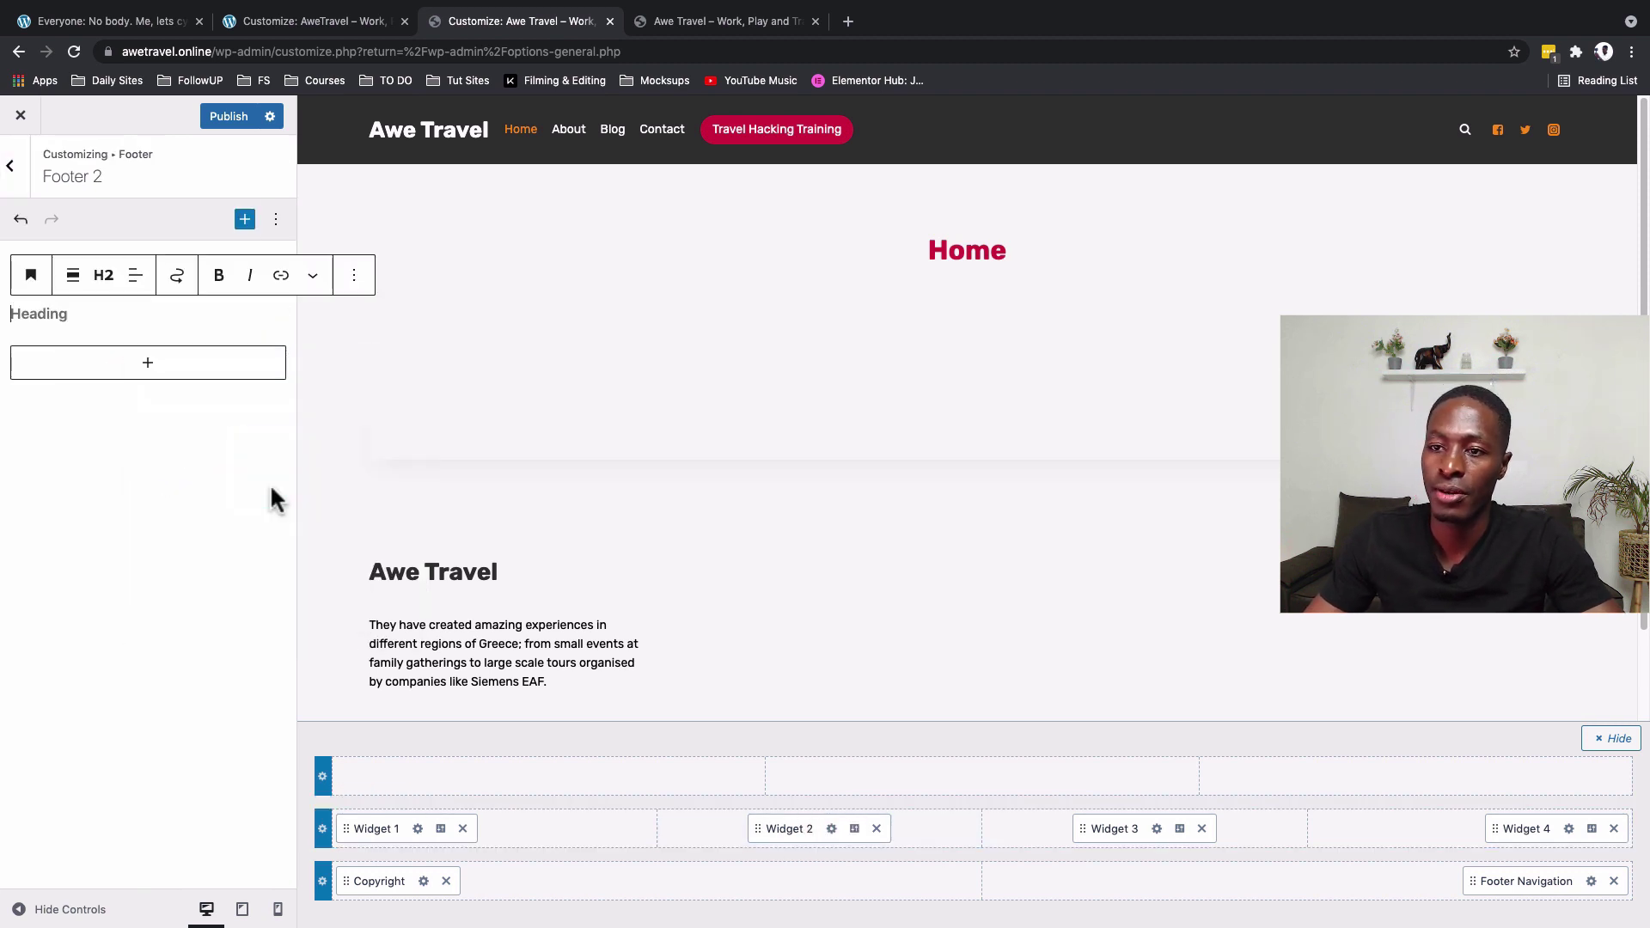
text(About )
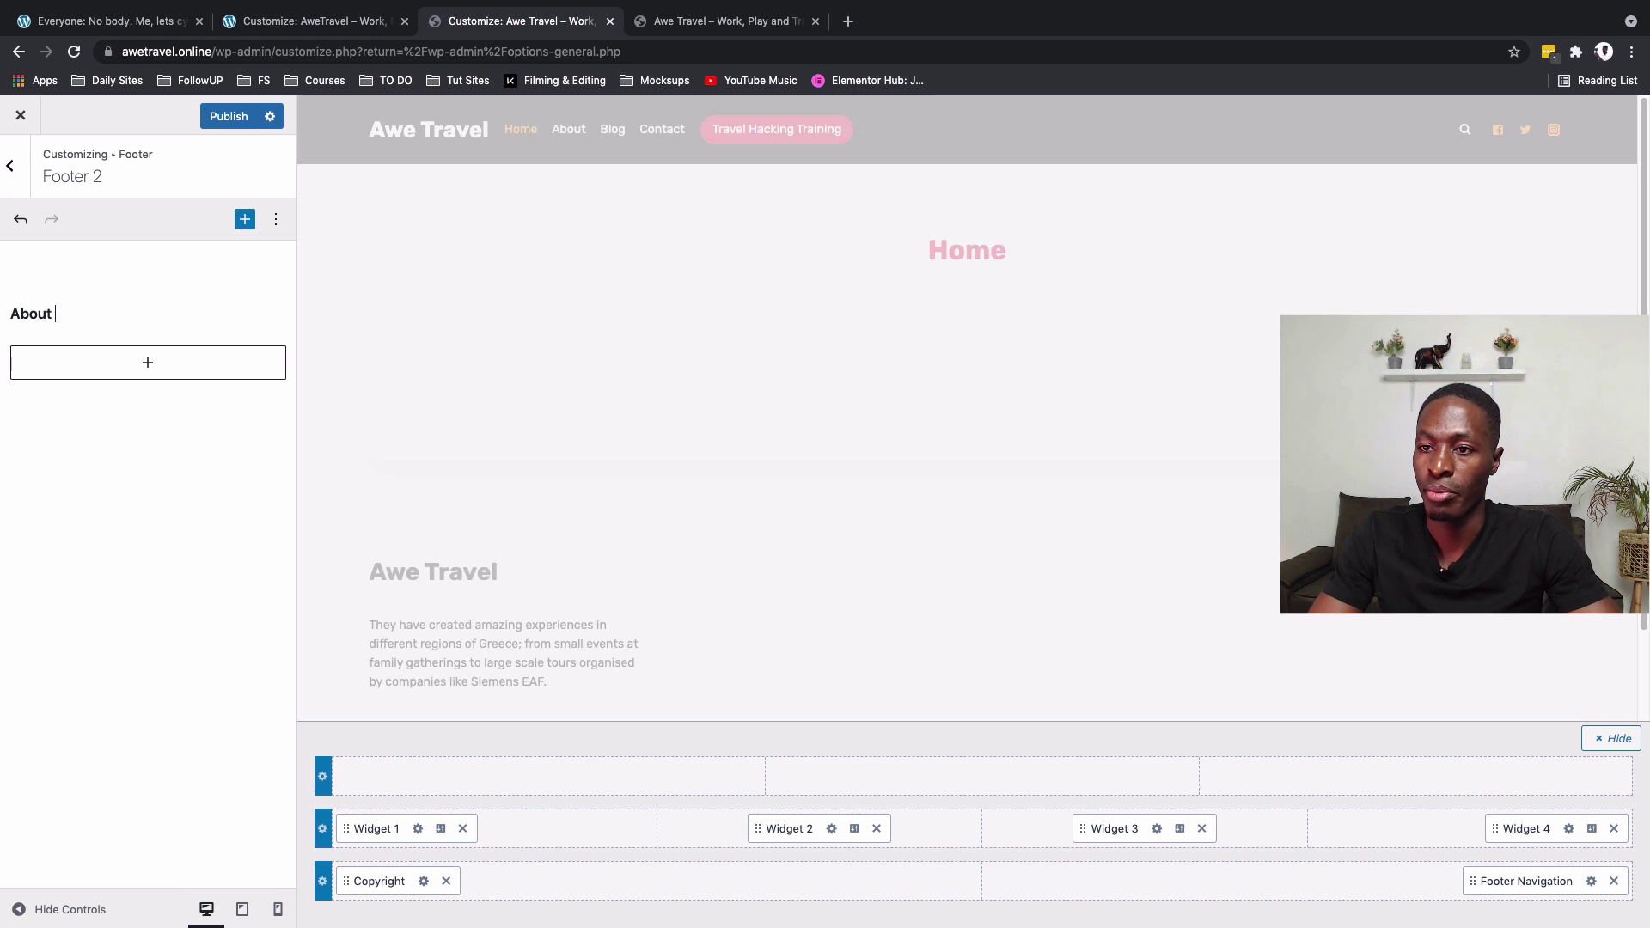
text(Me)
- Add a bulleted list under About Me with My Story, My Expertise, Awards & Honors and News & Blog
click(202, 368)
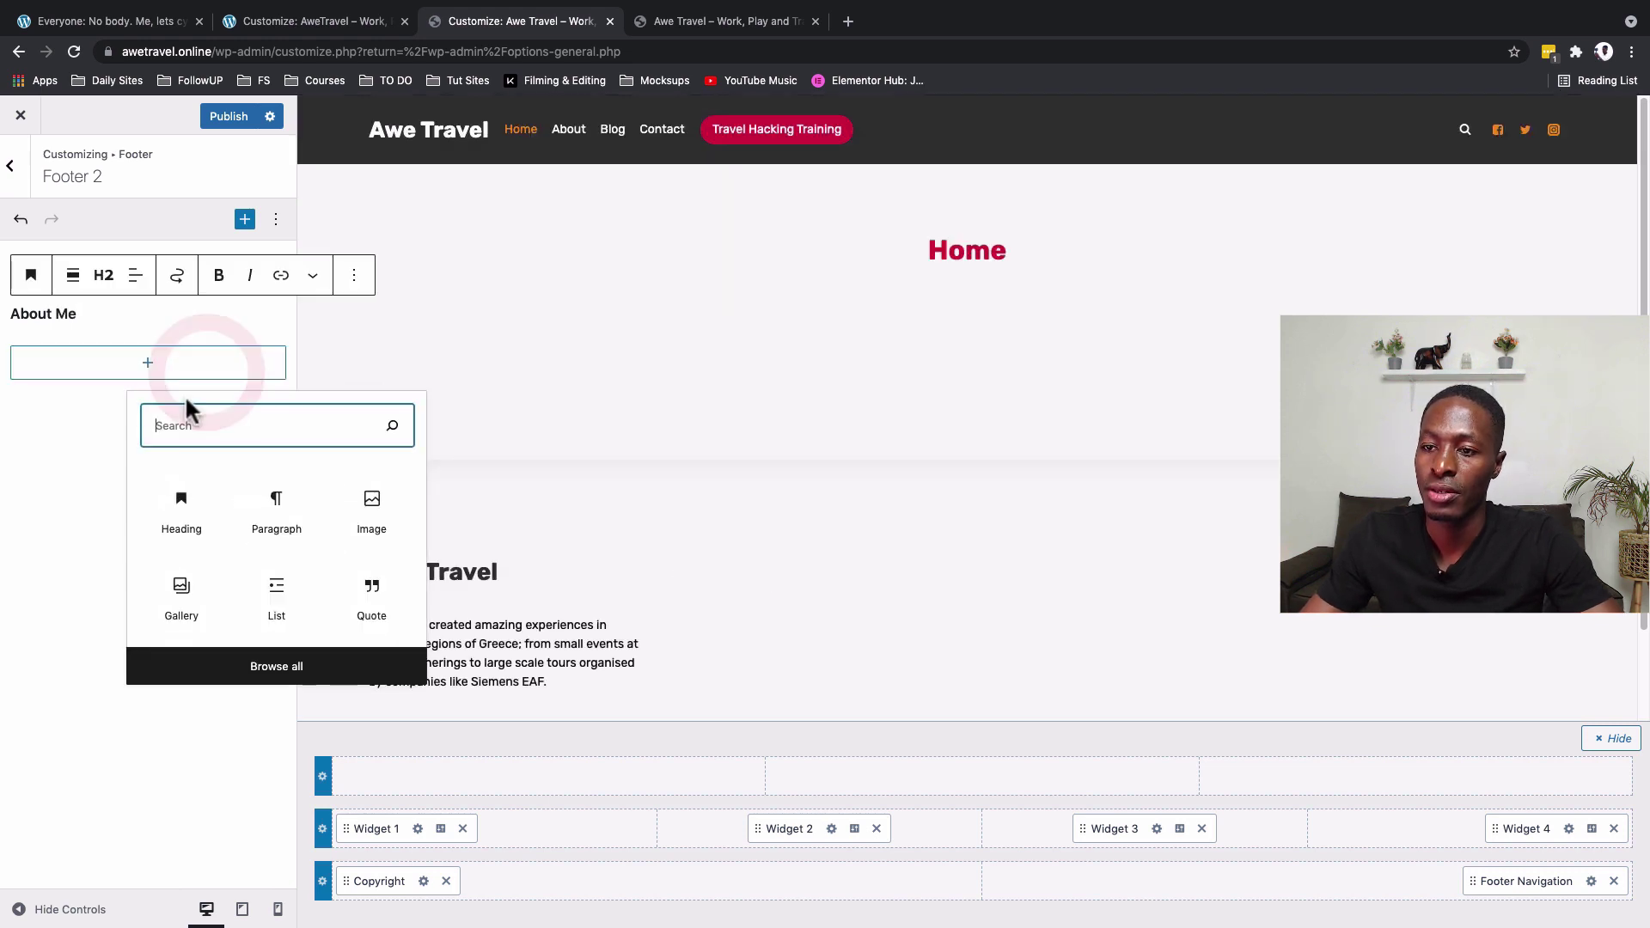
click(323, 529)
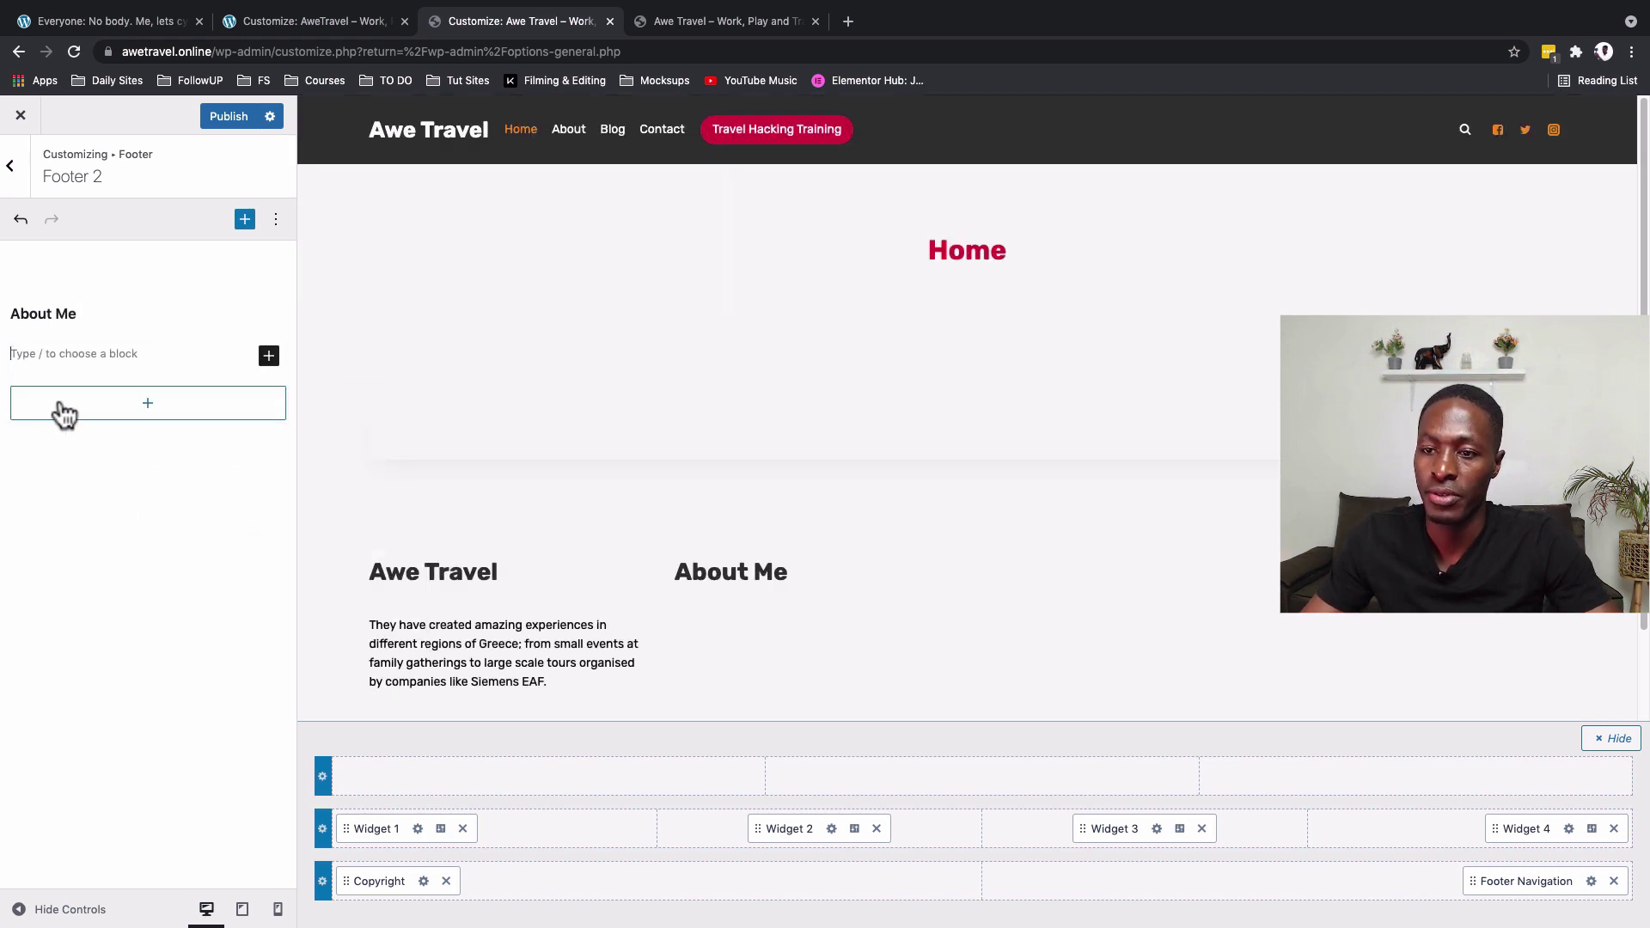
text(My Story My Expertise Awards & Honors News & Blog)
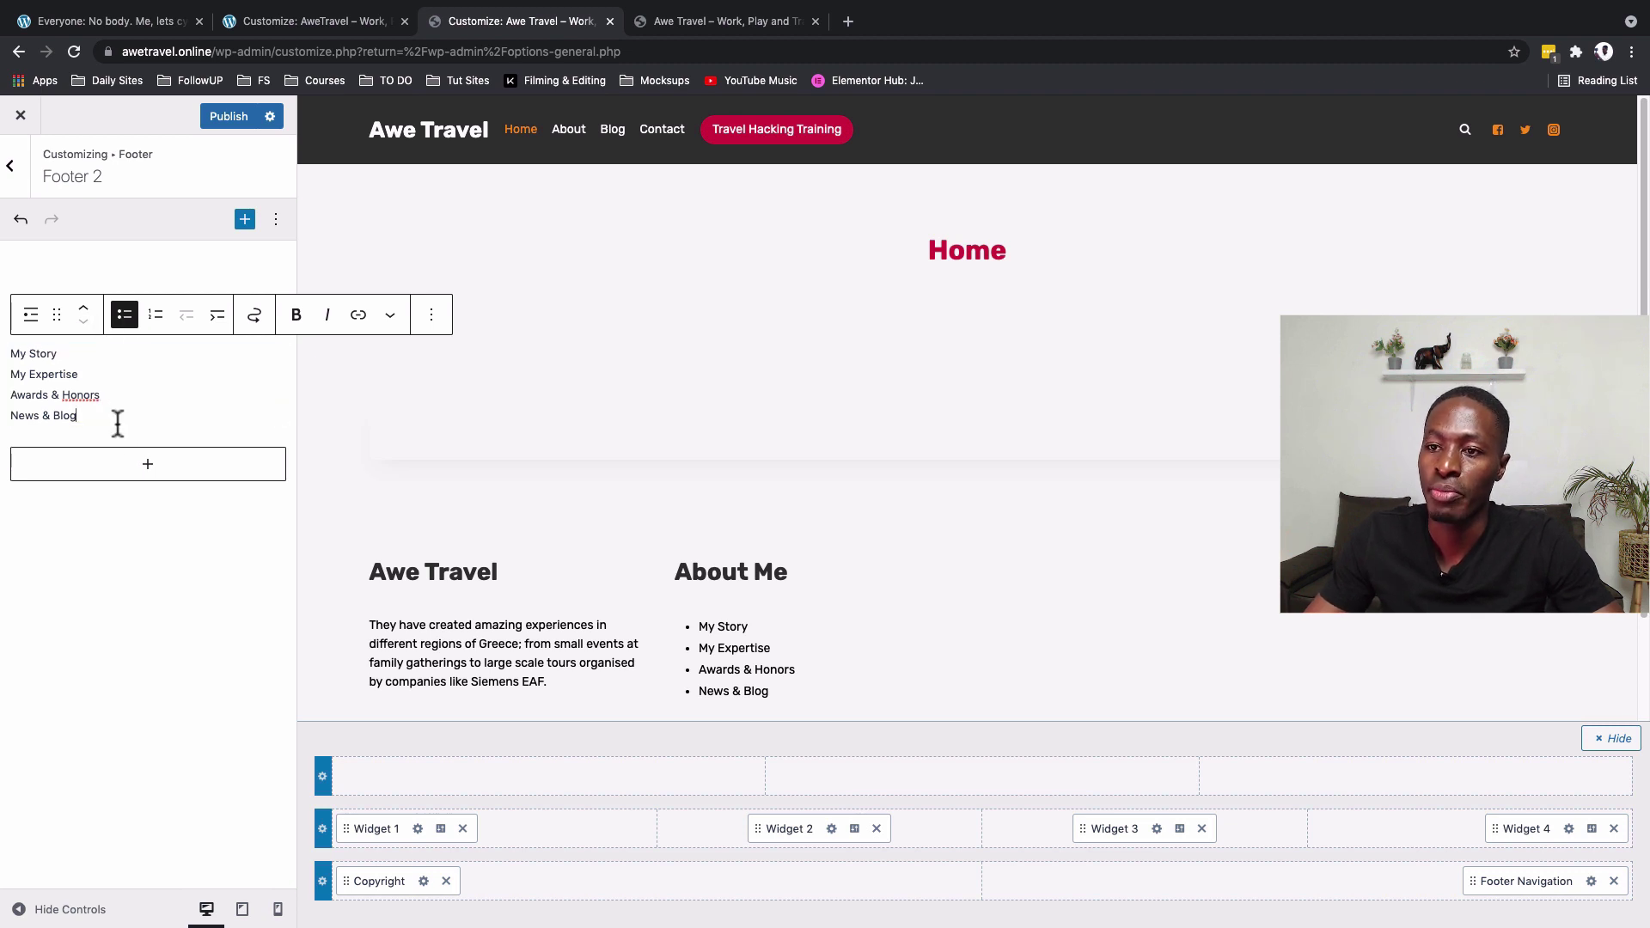
- Open footer Widget 3, check the reference site and add a heading reading "Travel Hacking"
click(1157, 828)
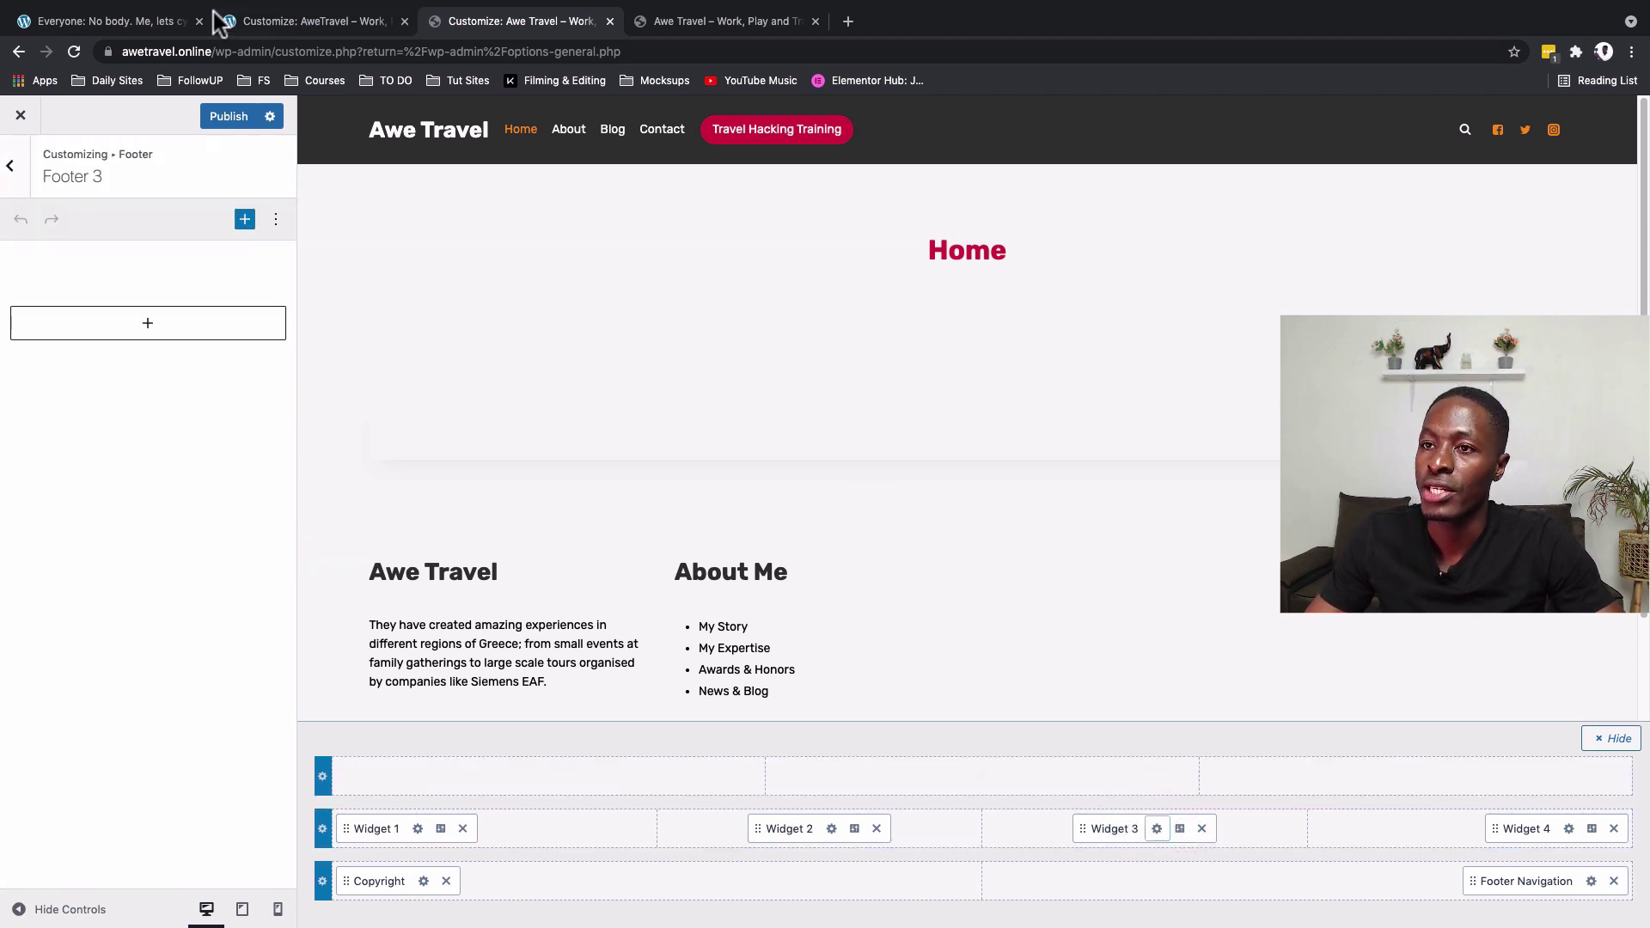
click(116, 22)
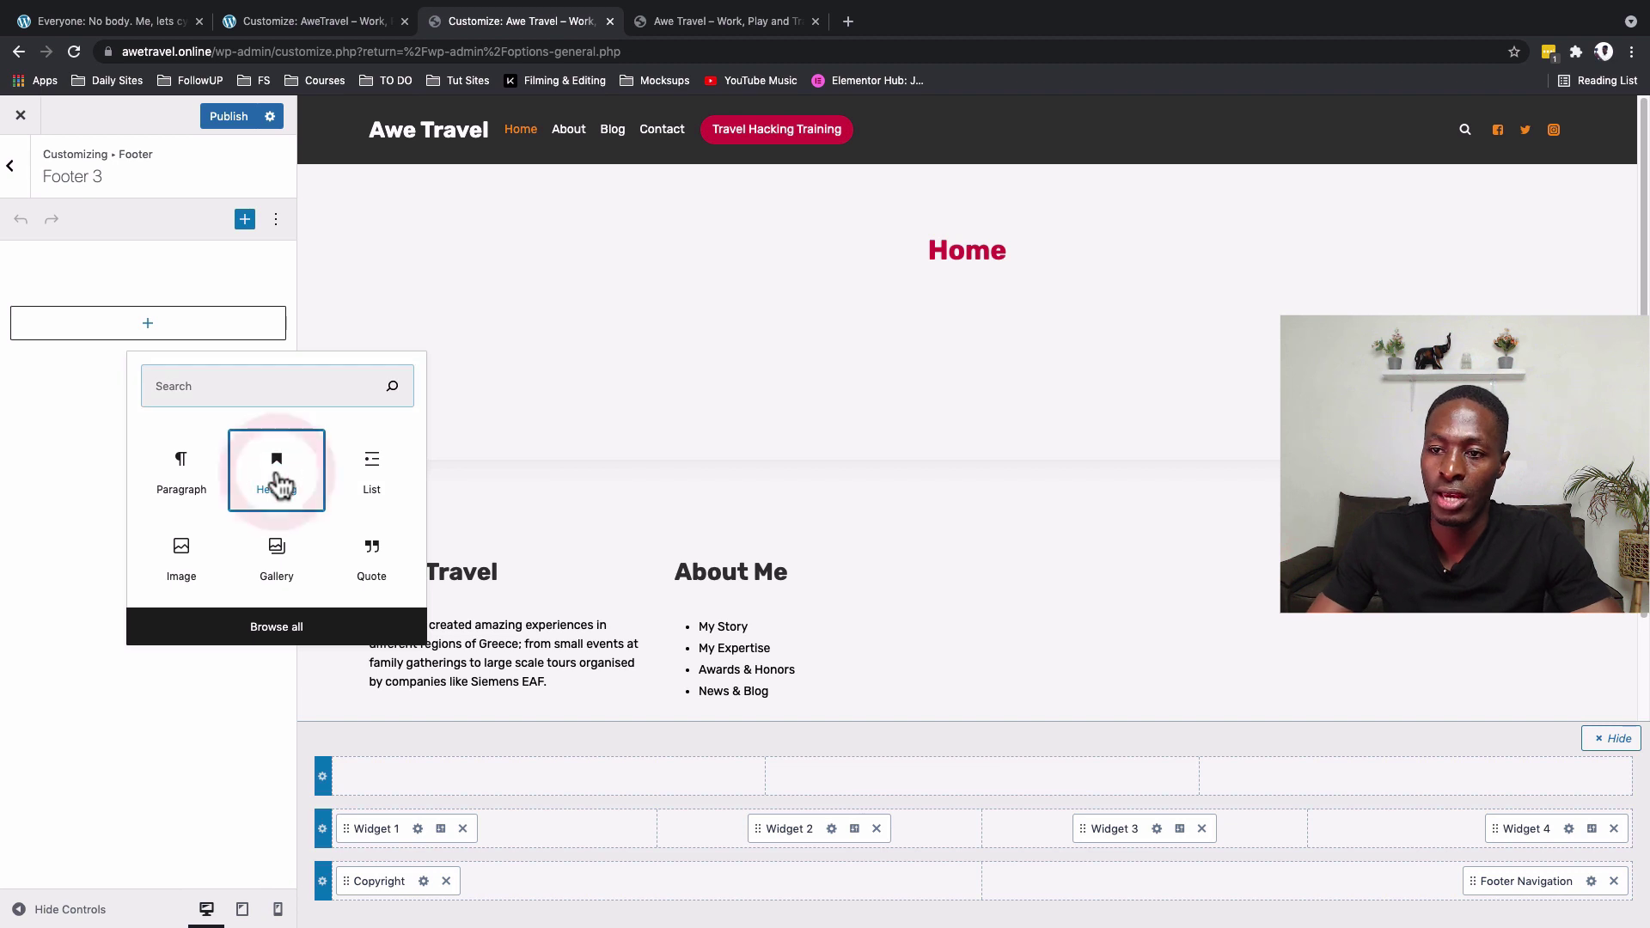
click(276, 477)
text(Tr)
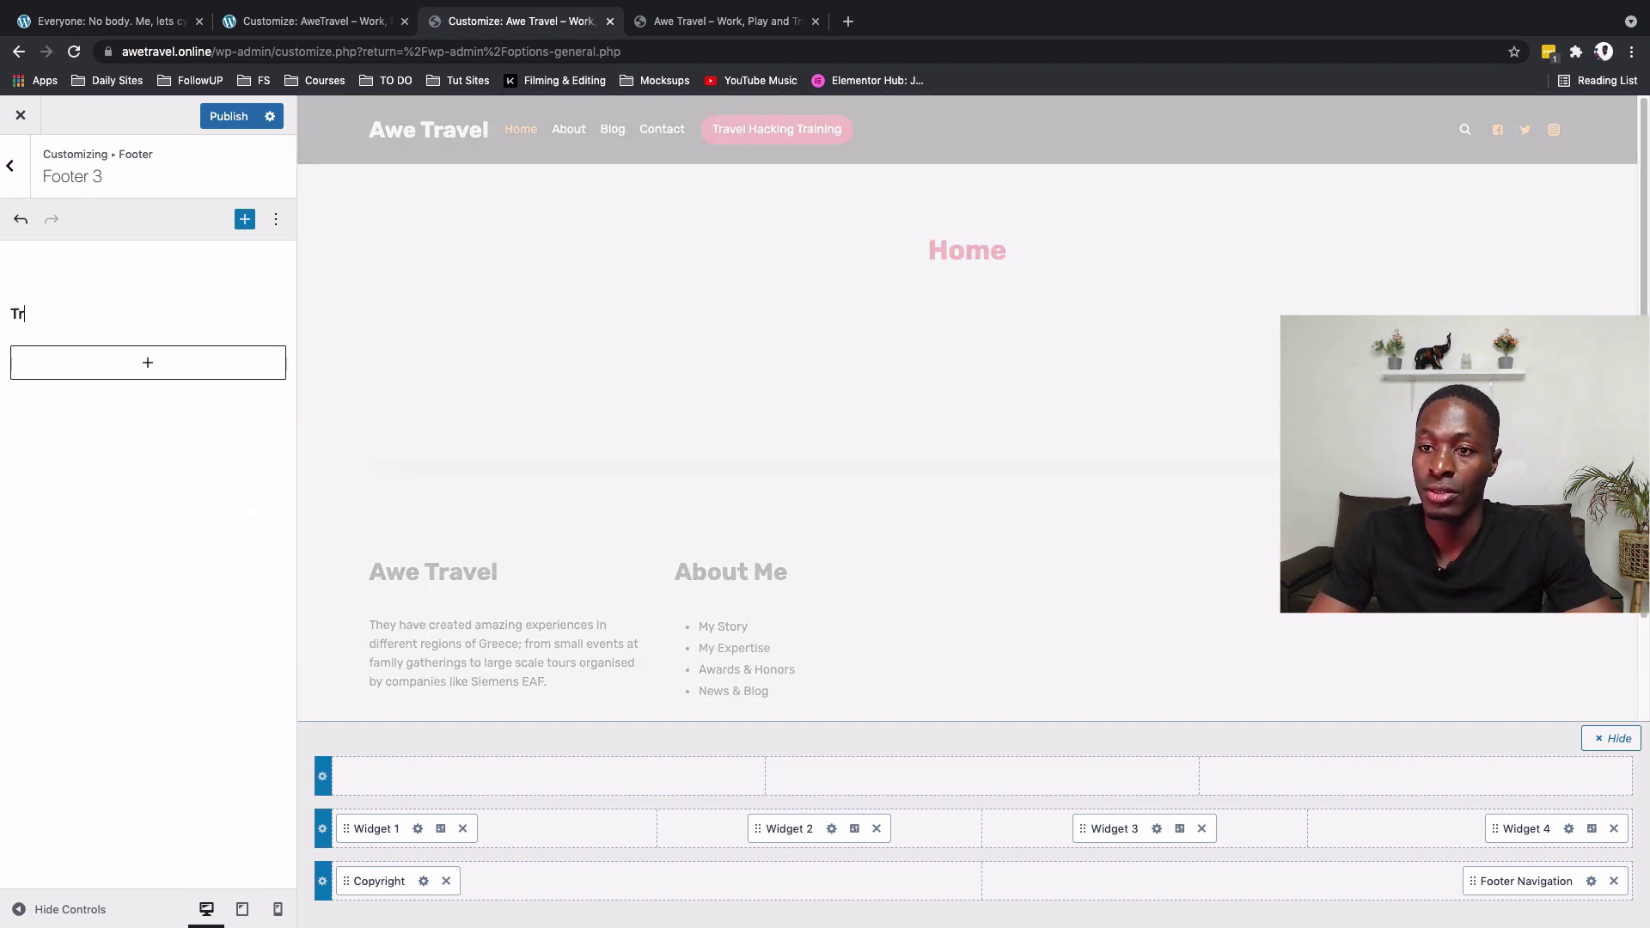
text(avel Hacking)
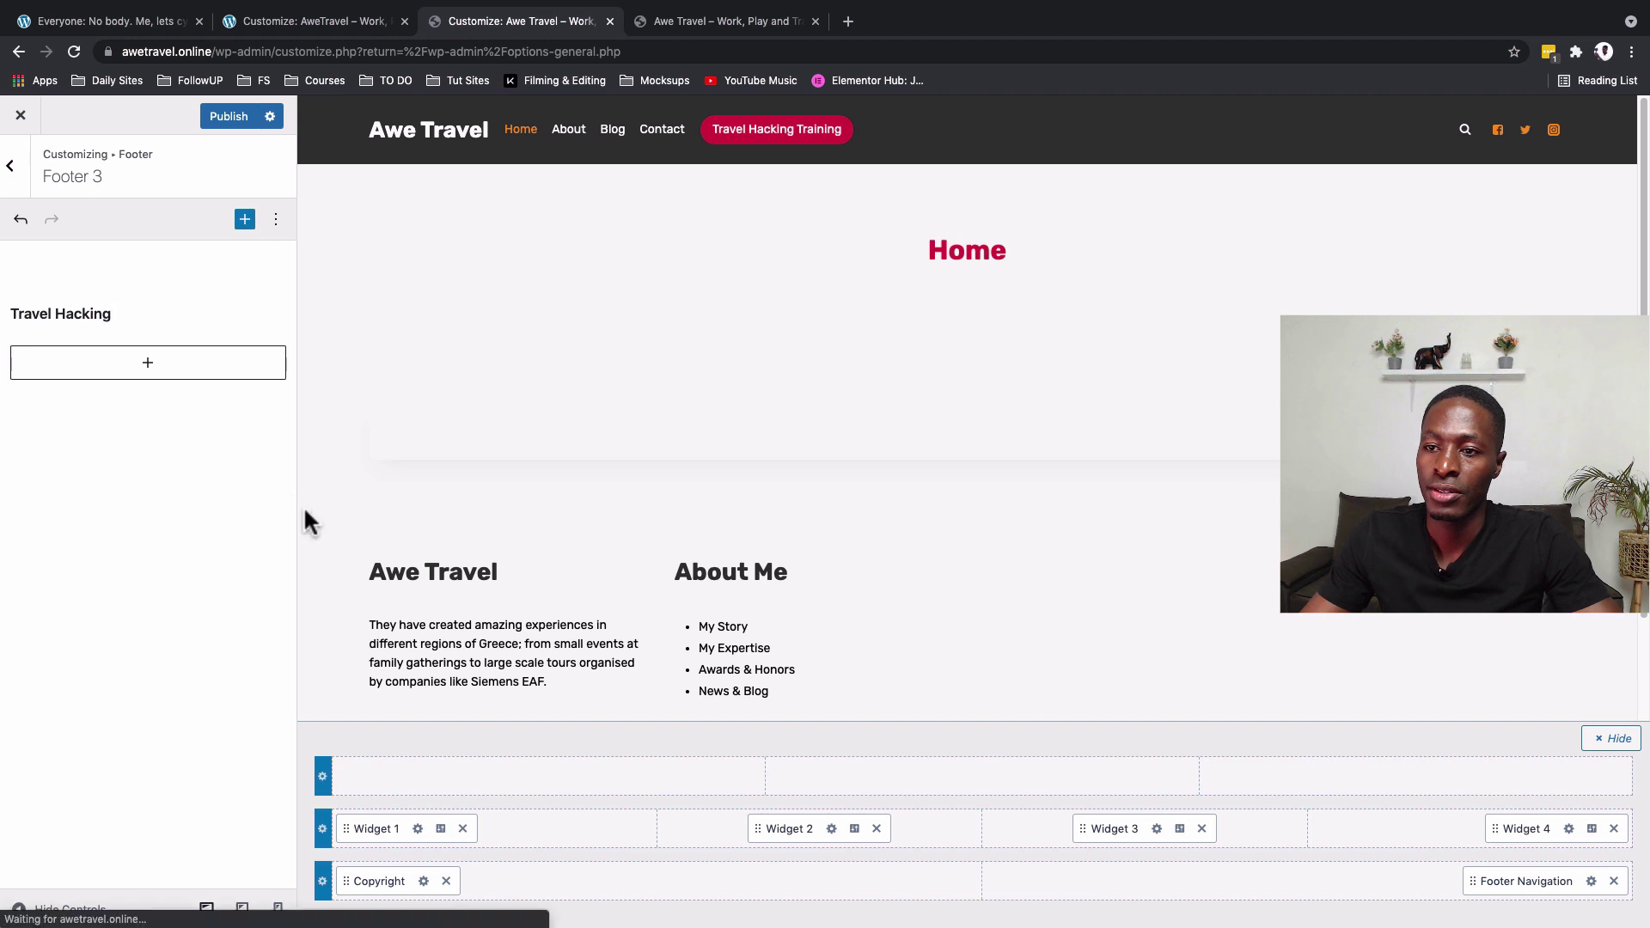
- Add a bulleted list under Travel Hacking with Travel like a Pro, Hotel booking hacks, Cheap flights hacking and Food from the World
click(148, 362)
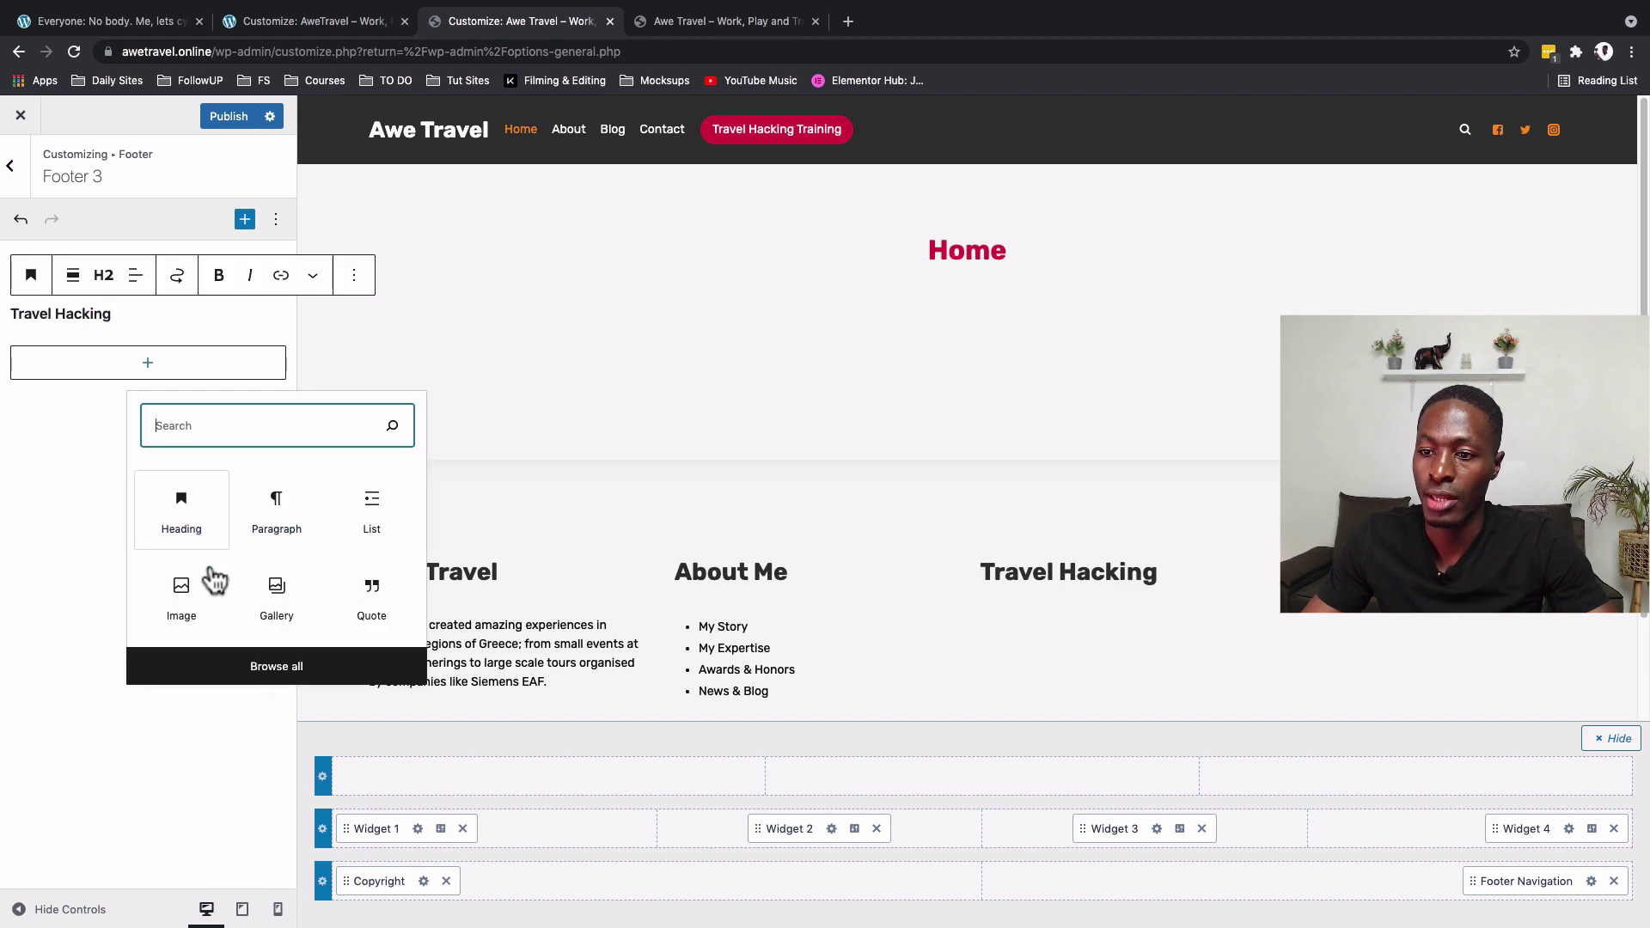
click(286, 532)
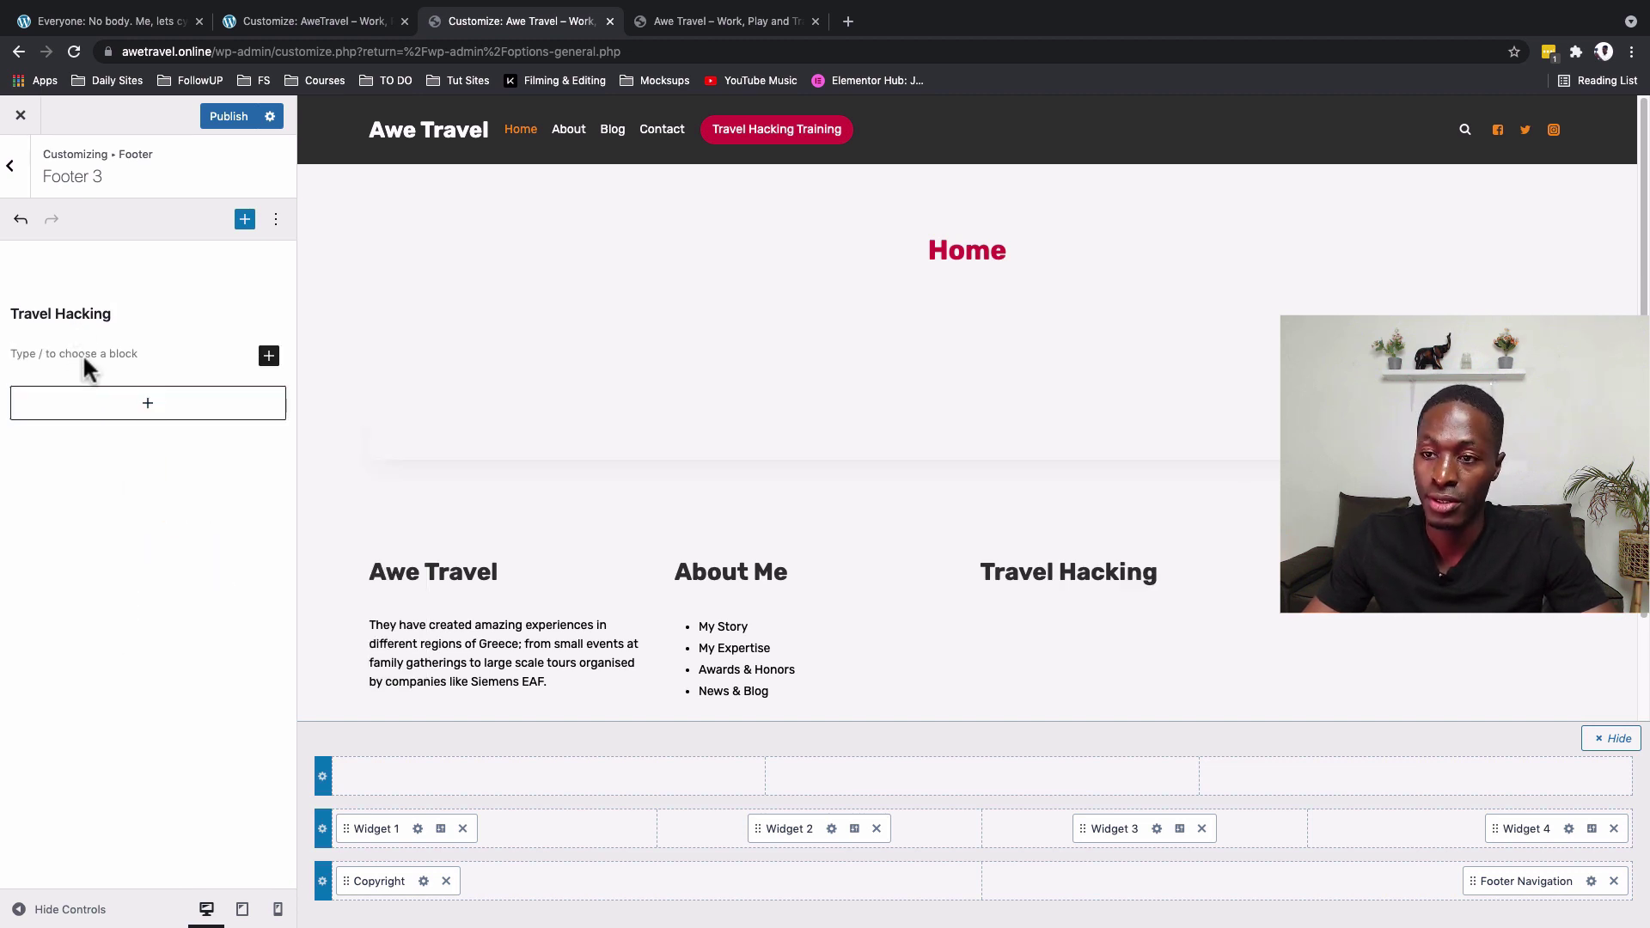
click(121, 405)
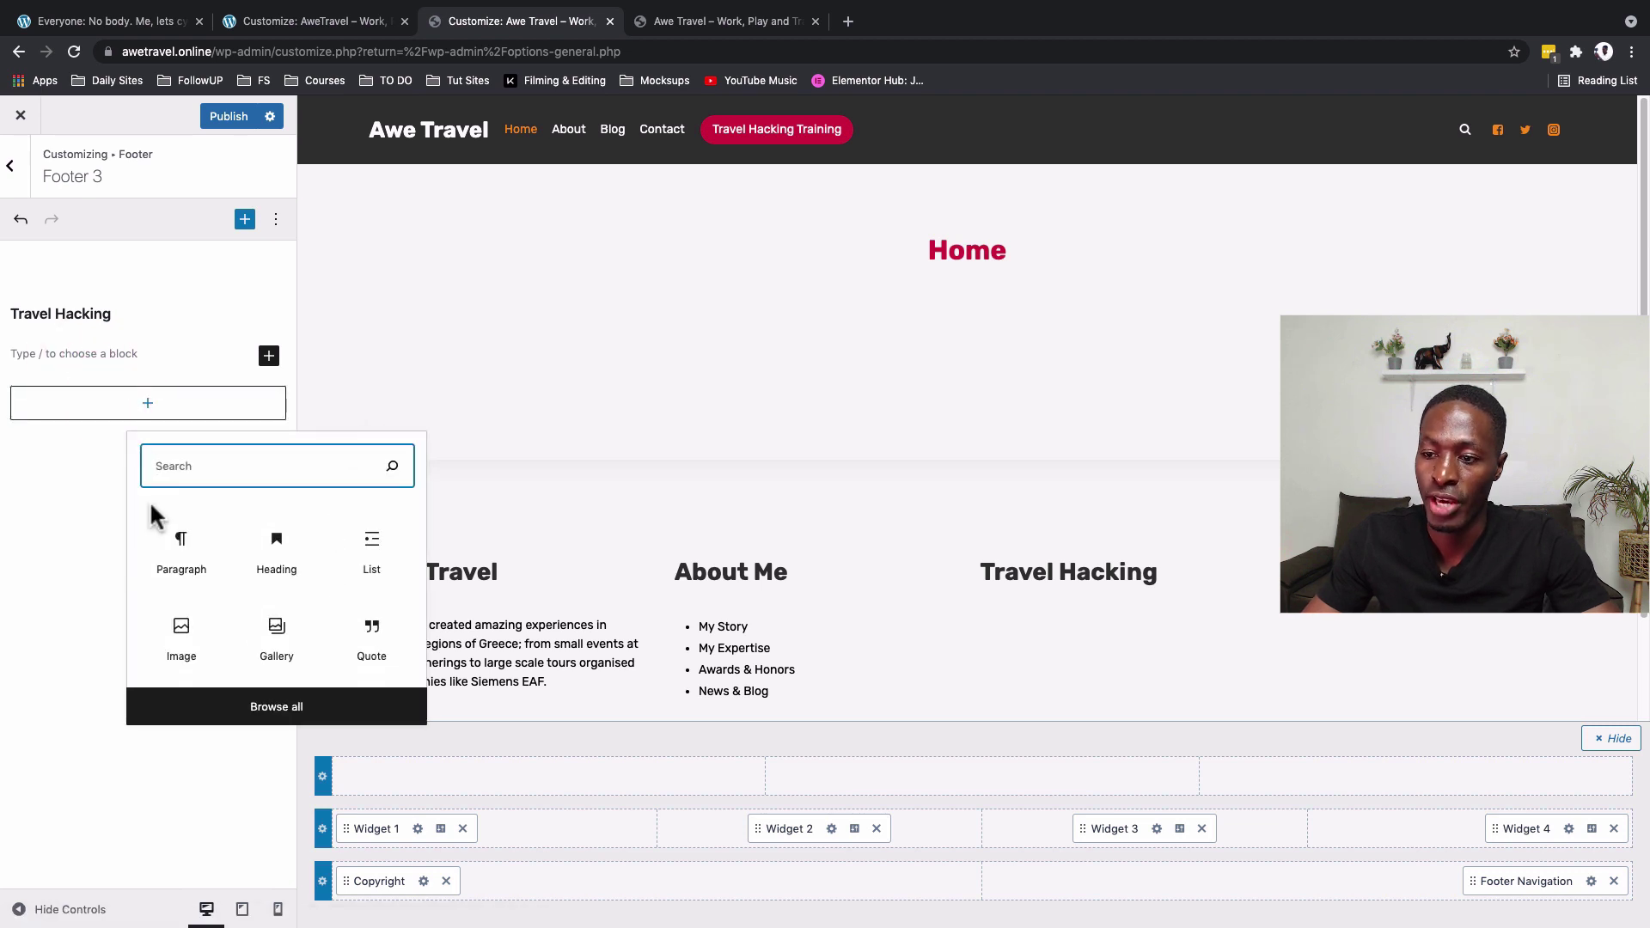
click(371, 554)
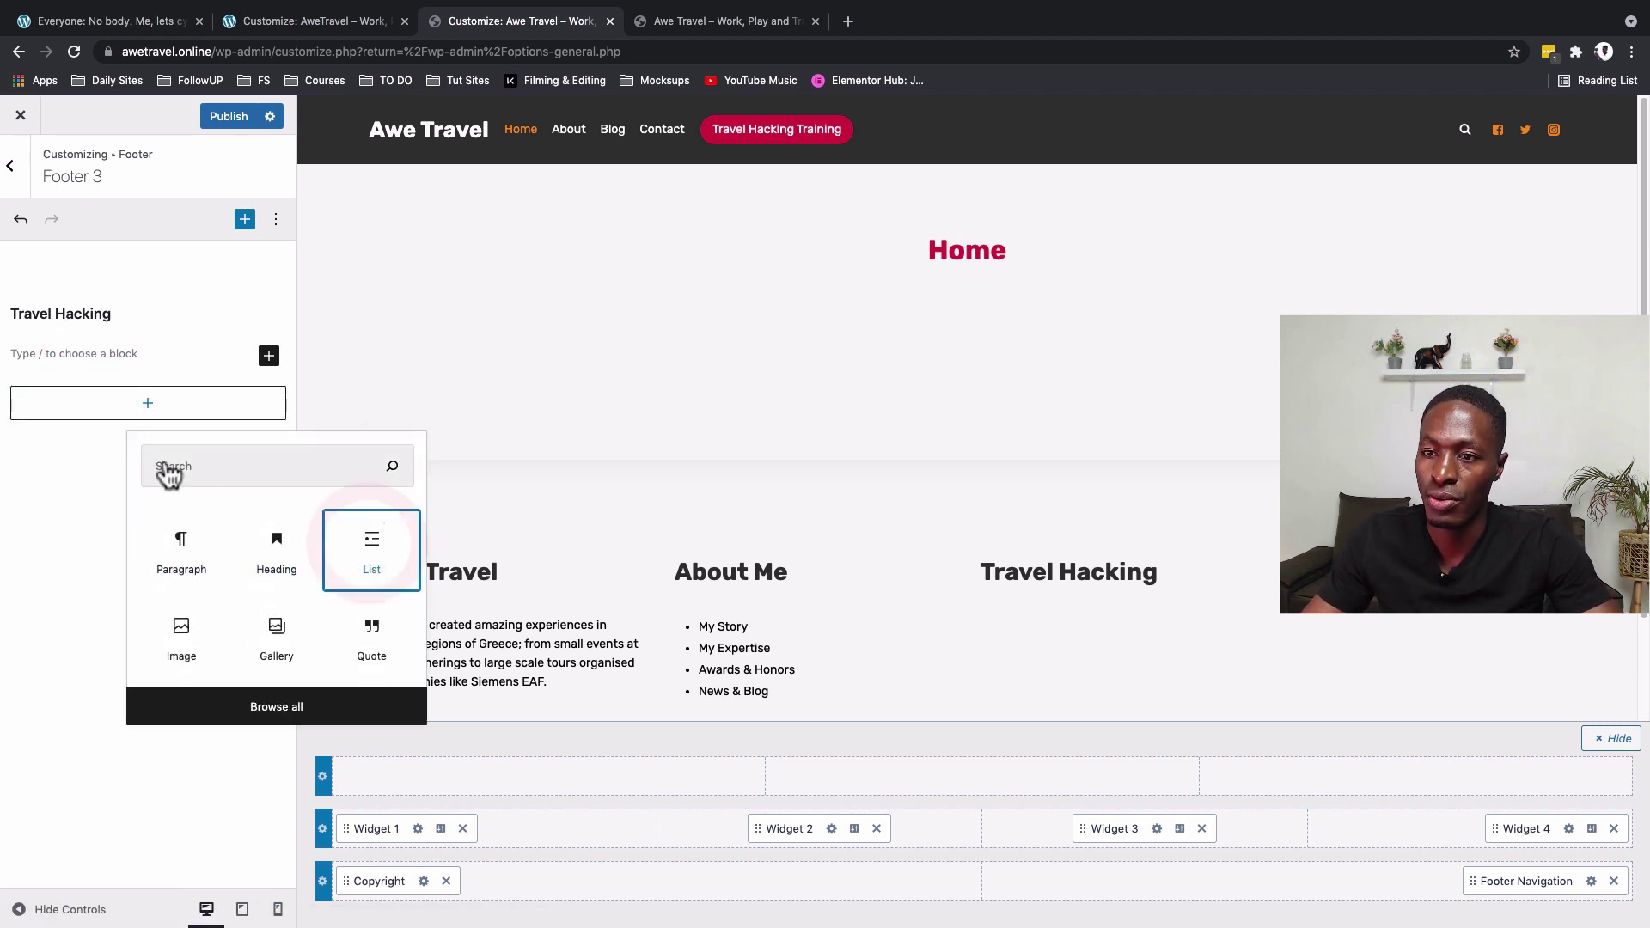
key(Return)
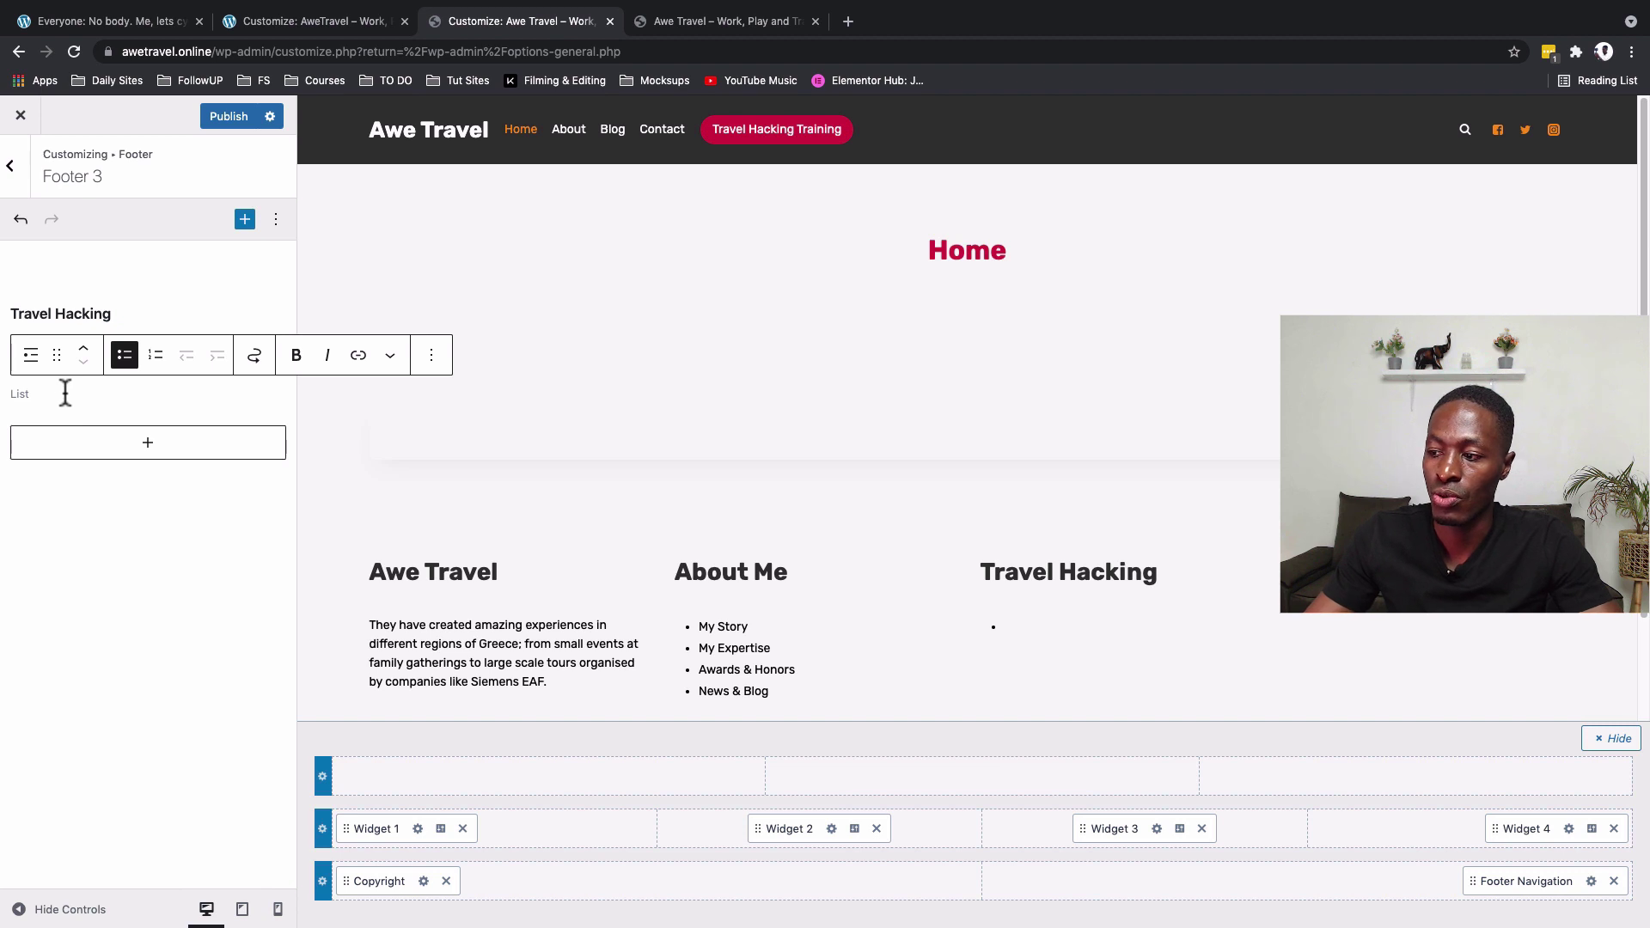
click(62, 401)
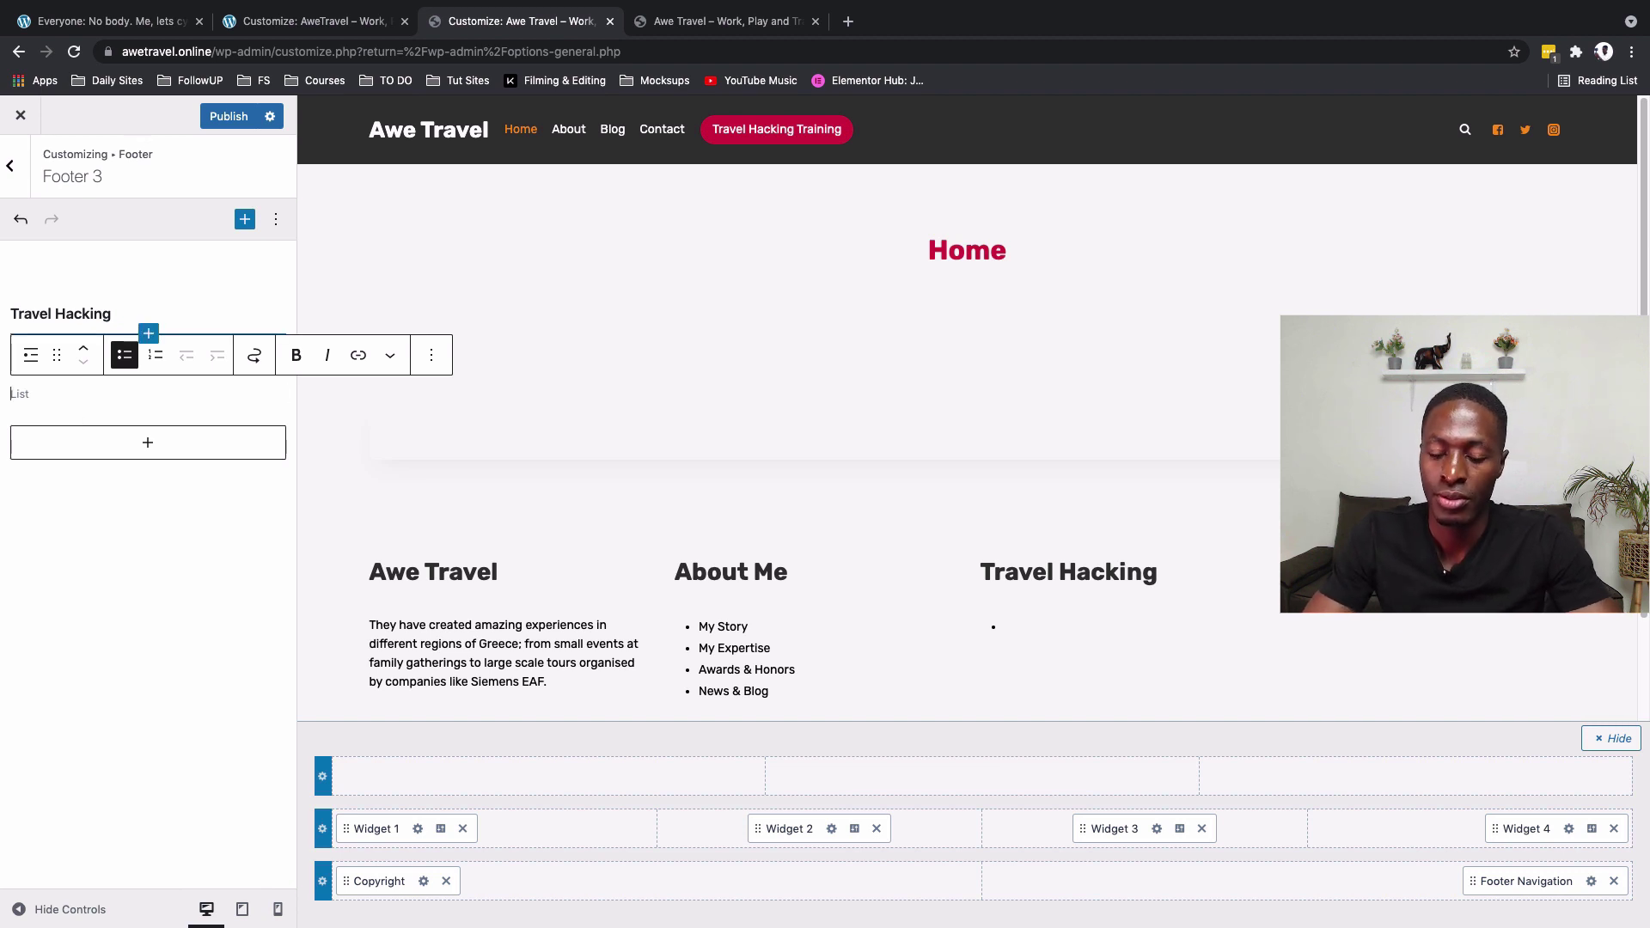
text(Travel Like A Pro)
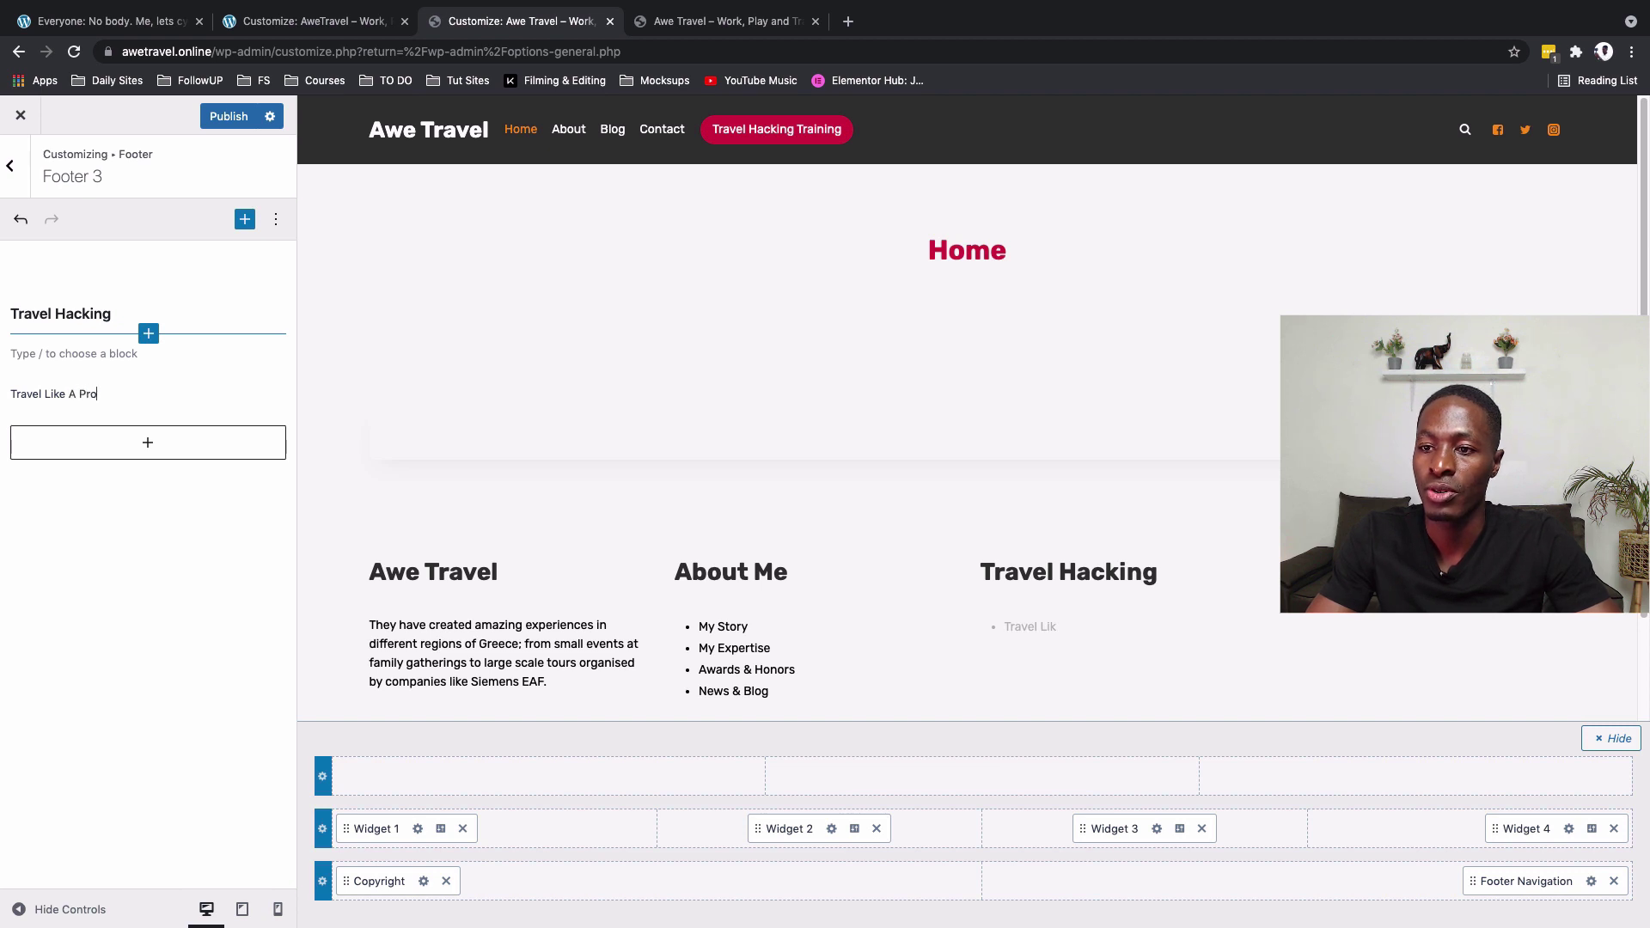
key(Return)
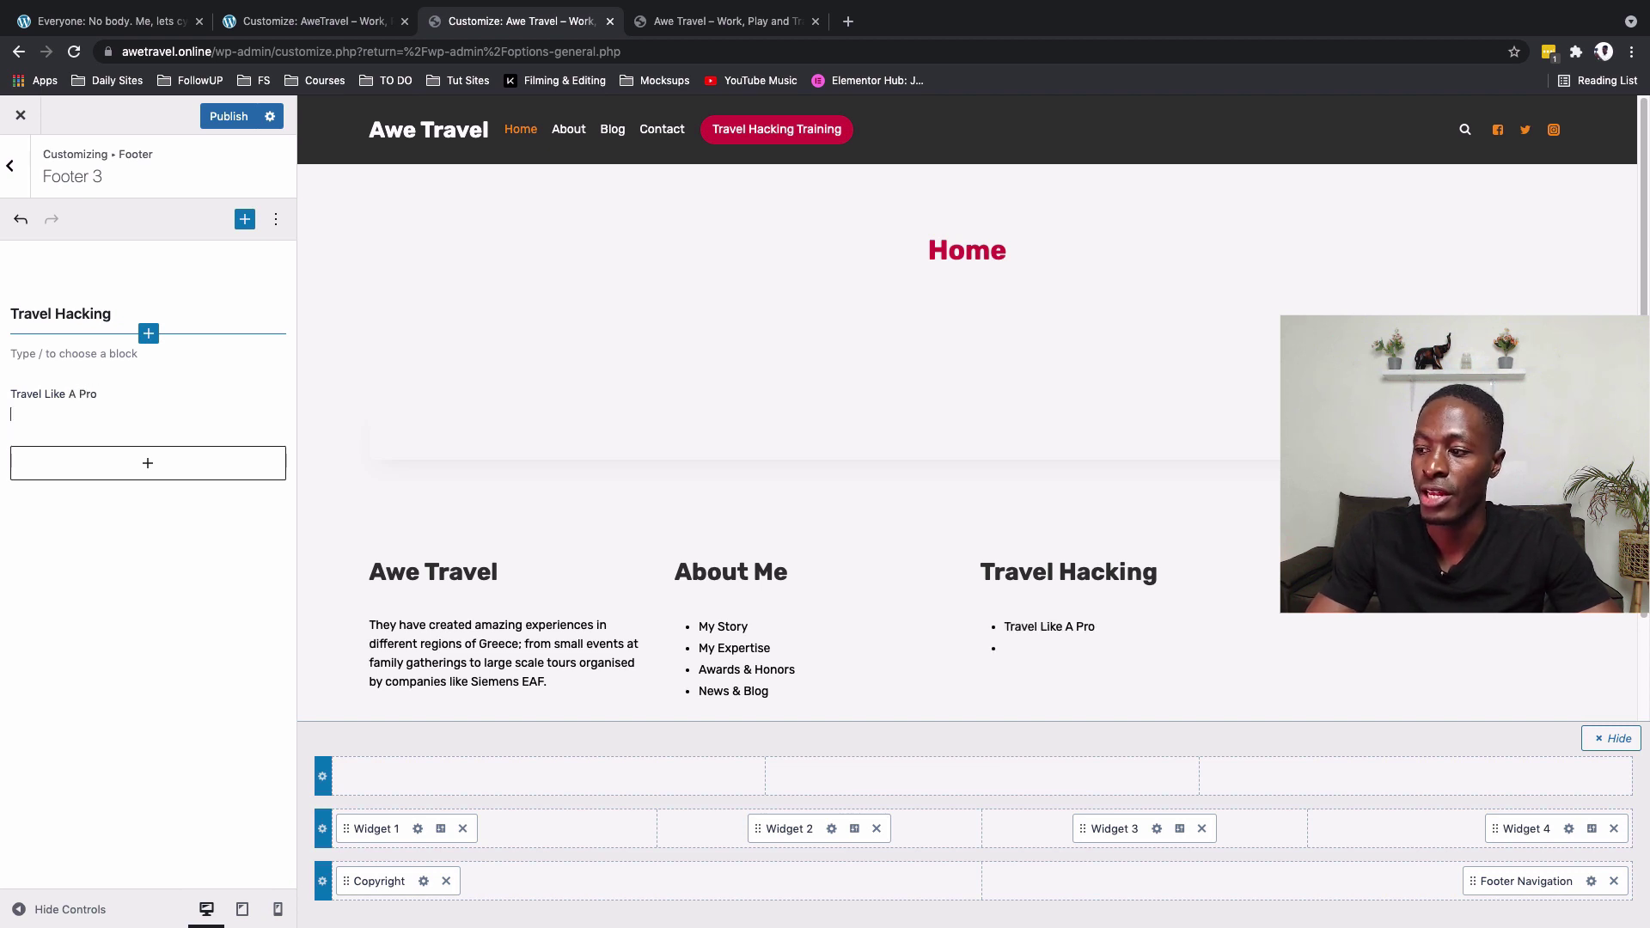
key(ctrl+a)
text(Travel like a Pro Hotel booking hacks Cheap flights hacking Food from the World)
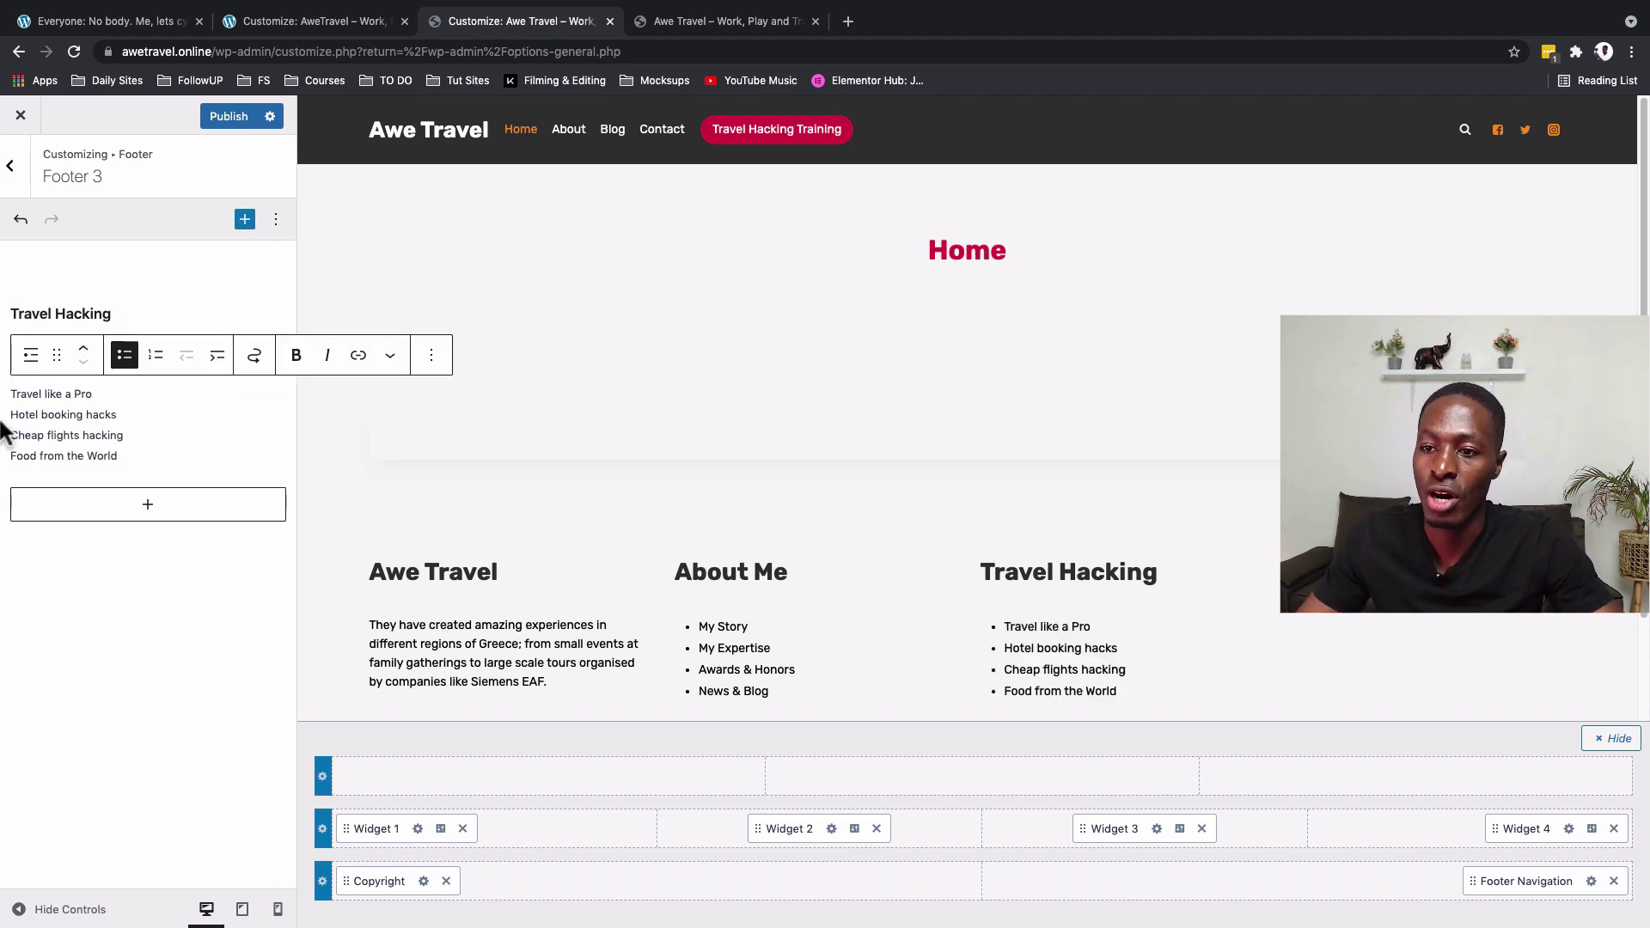
click(192, 584)
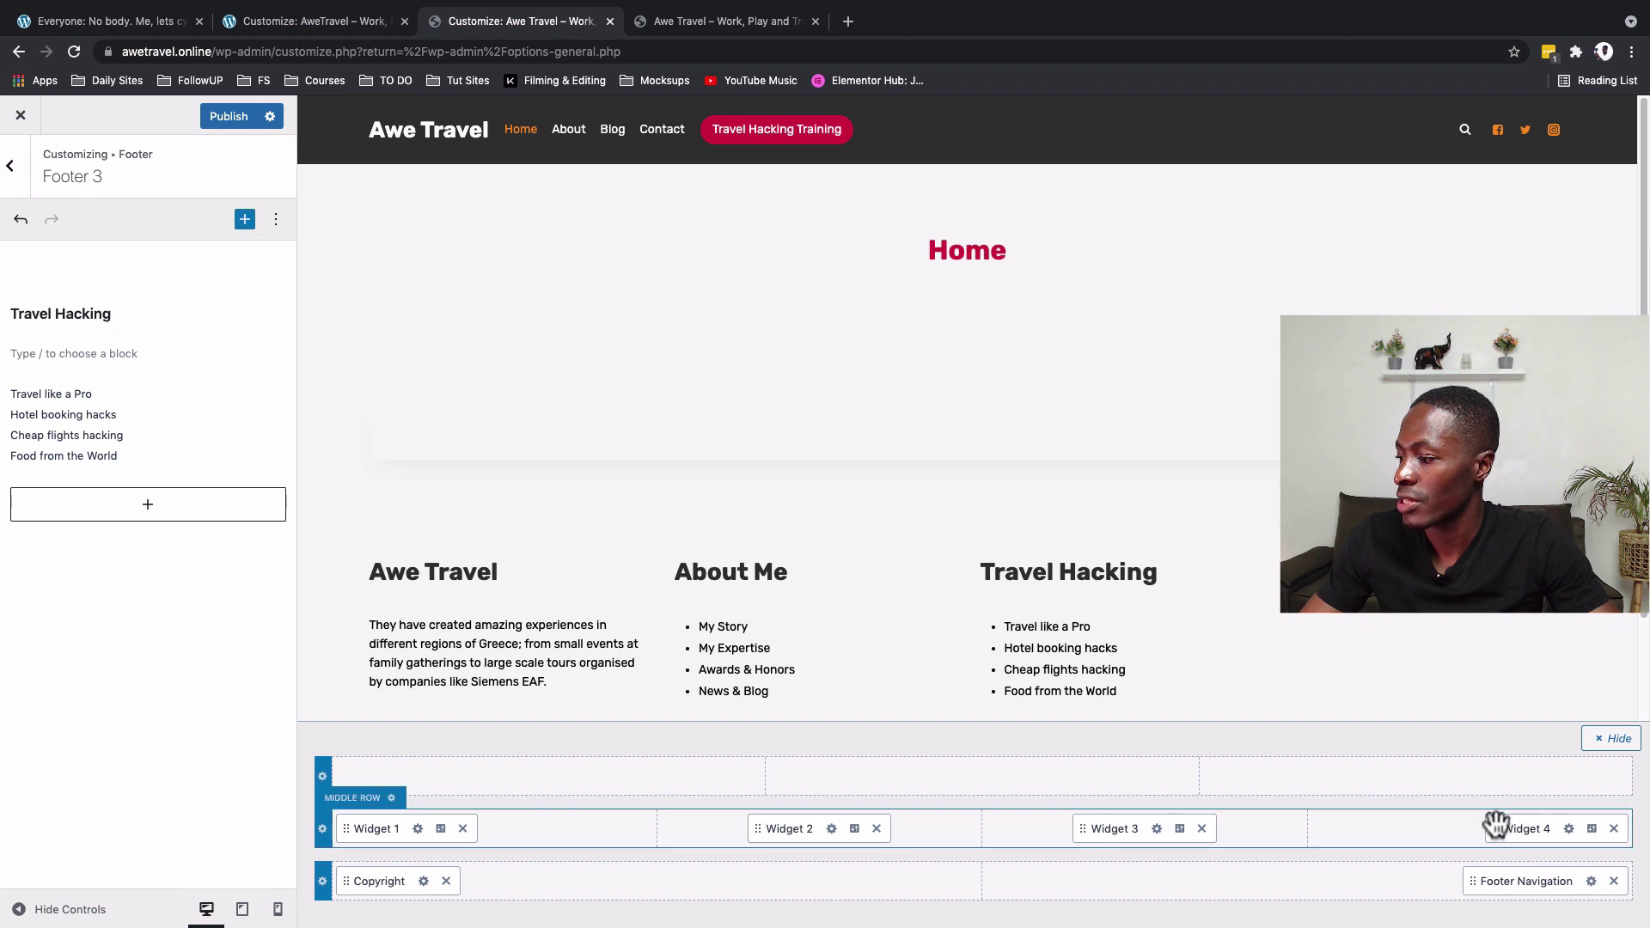
- Open footer Widget 4 and add a heading reading "Contact Information"
click(1569, 830)
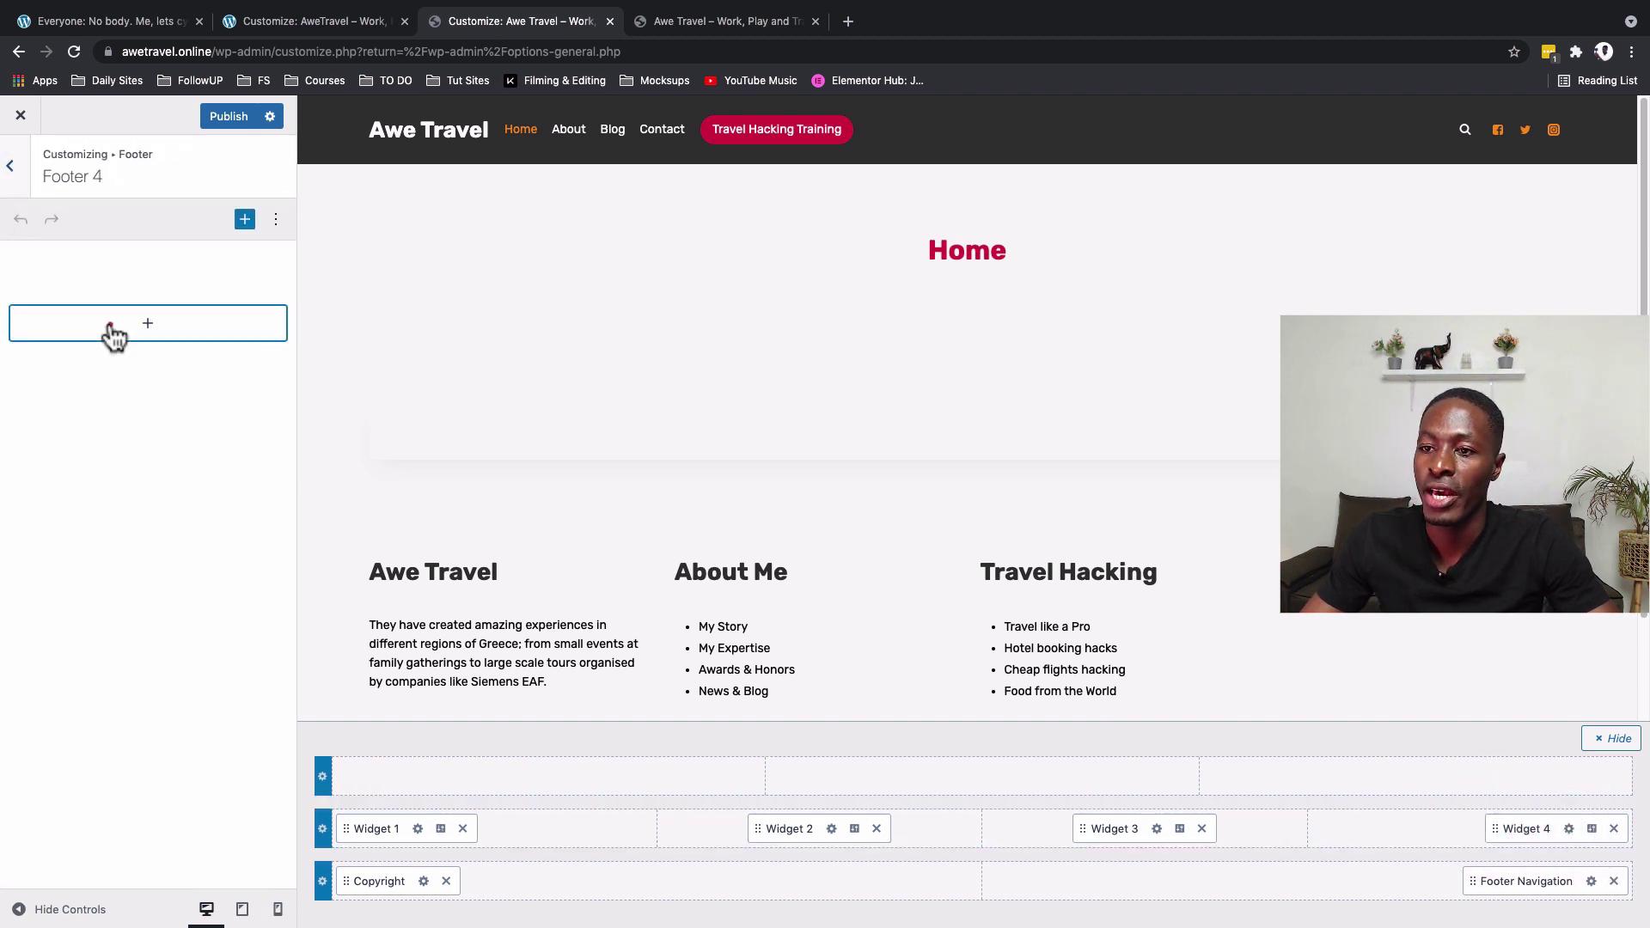
click(111, 326)
click(276, 475)
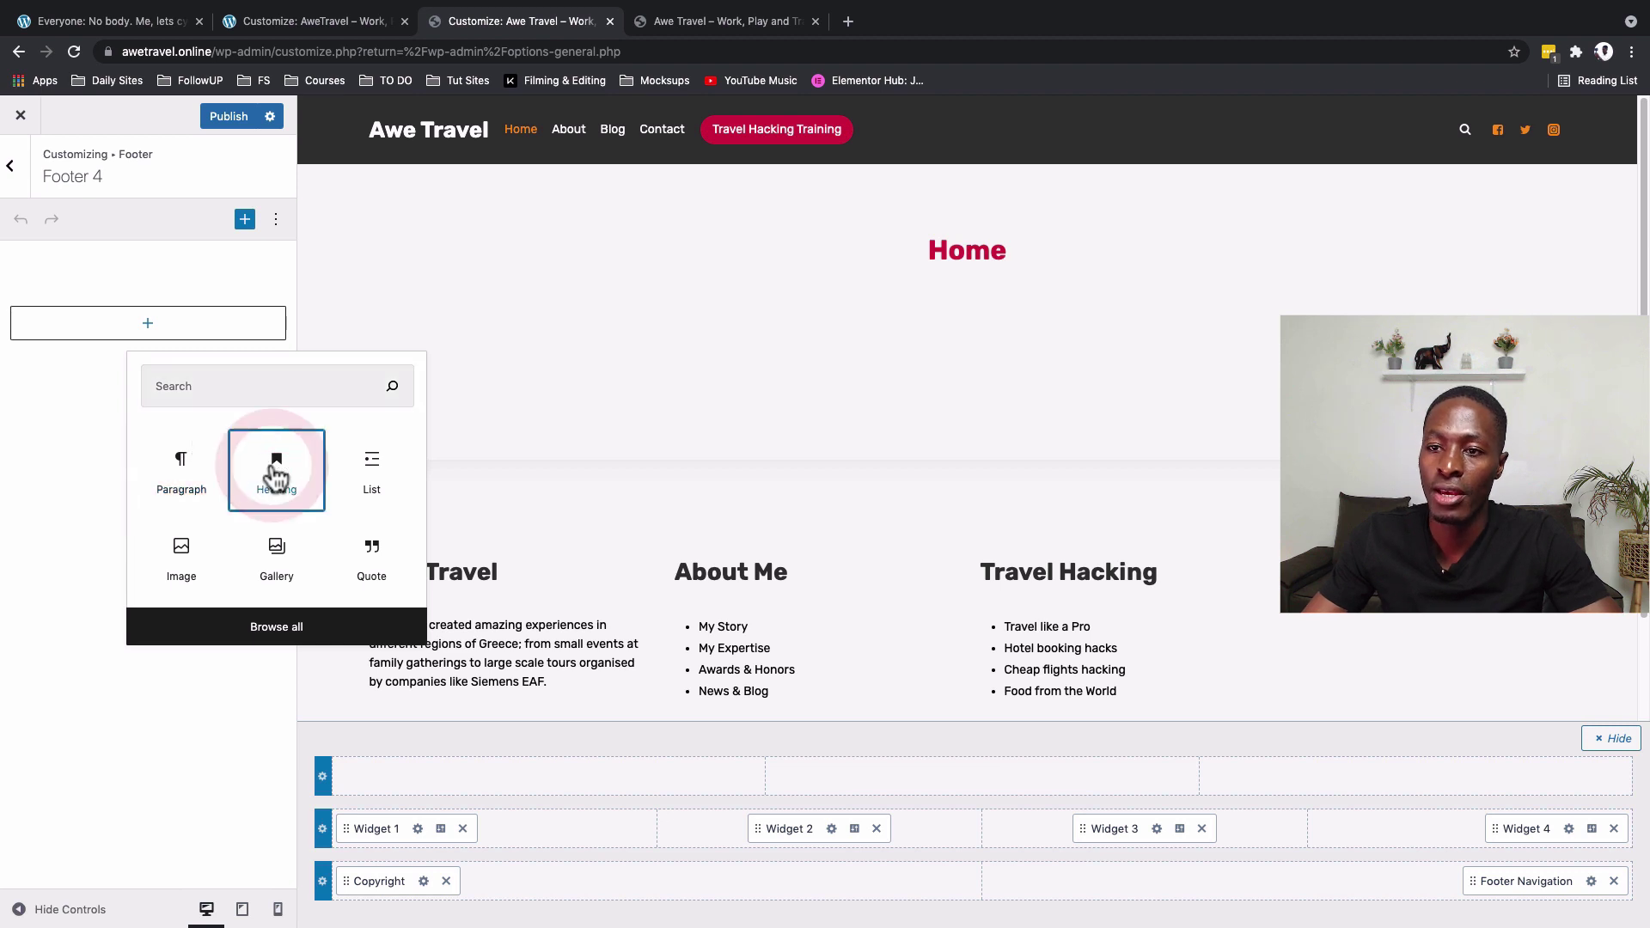
text(Conta)
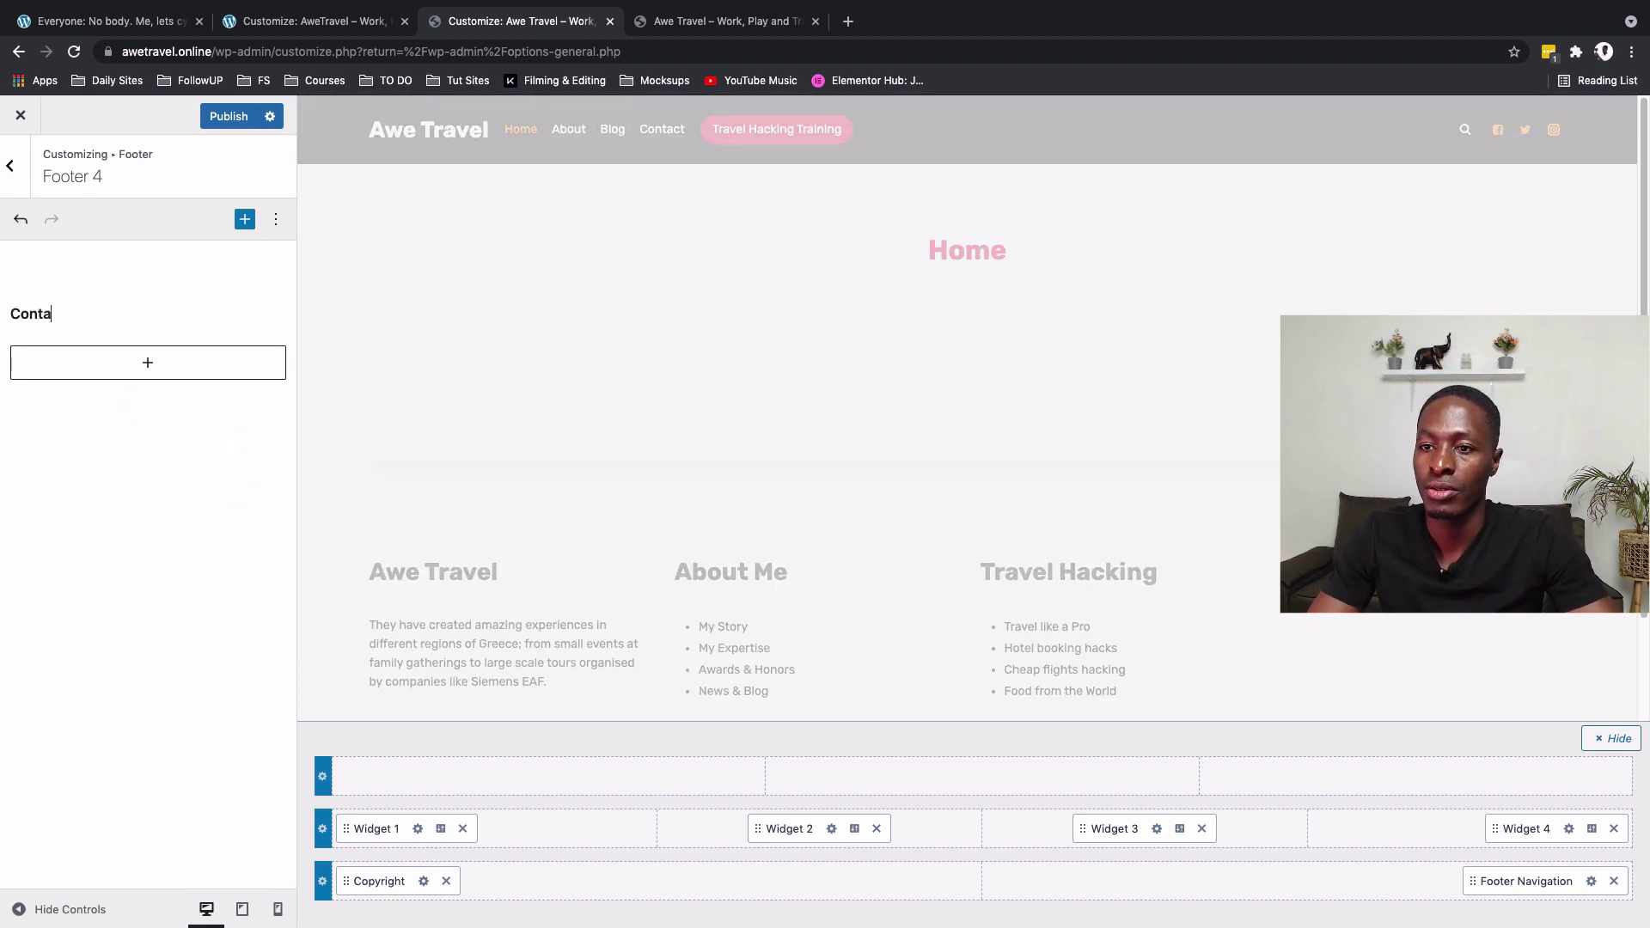
text(ct Inform)
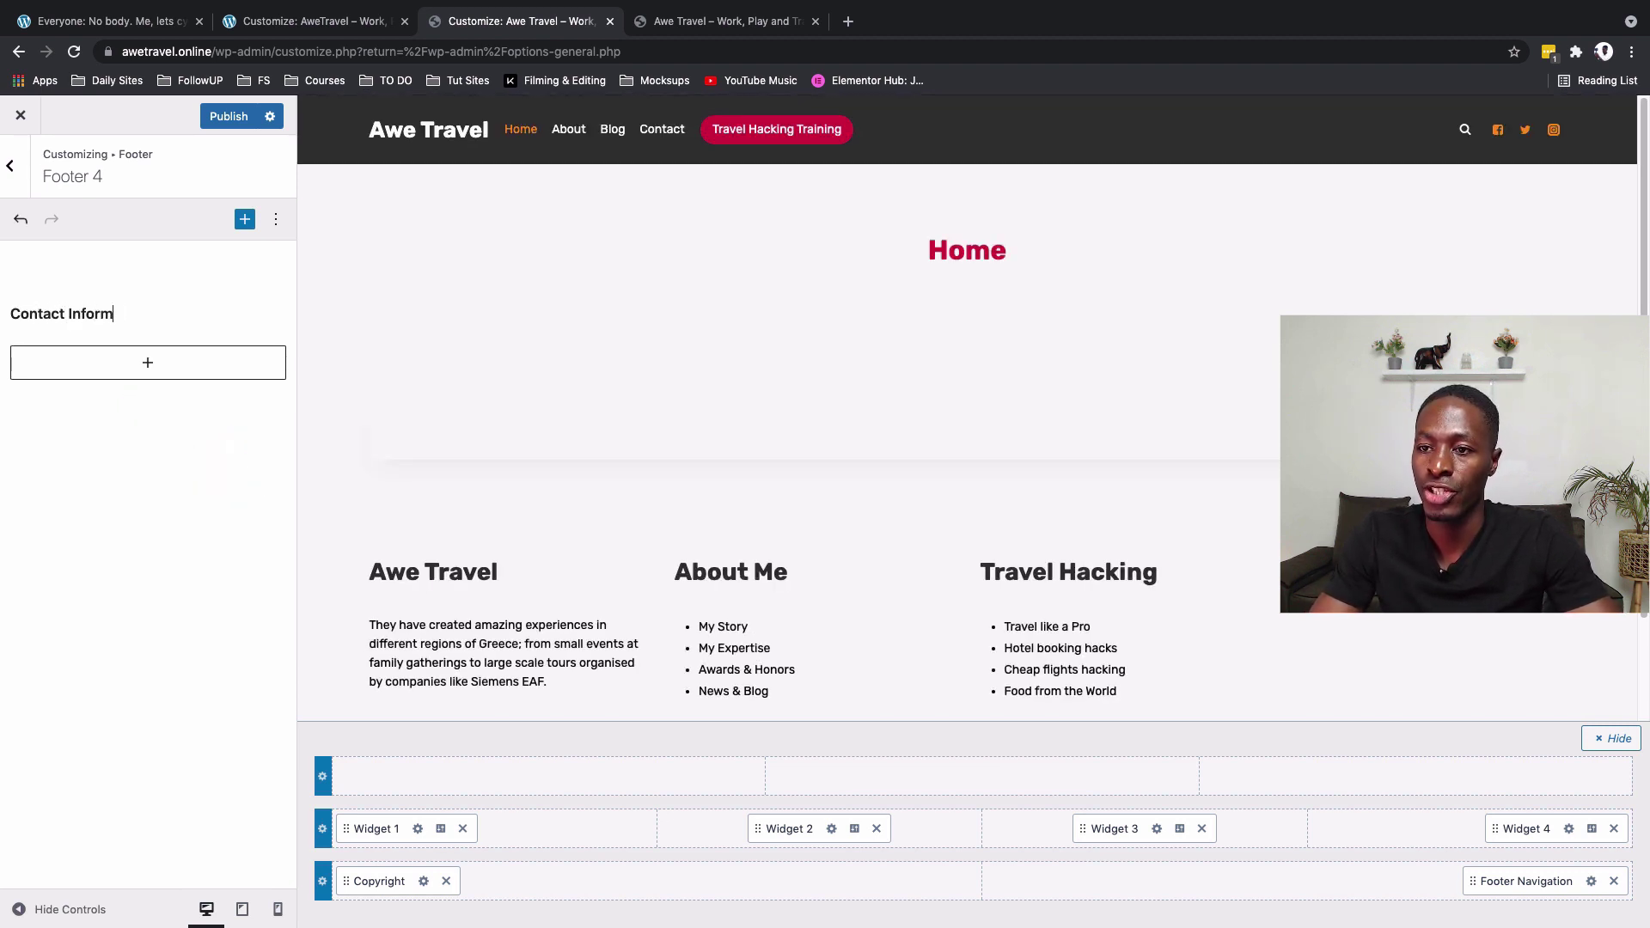
text(ation)
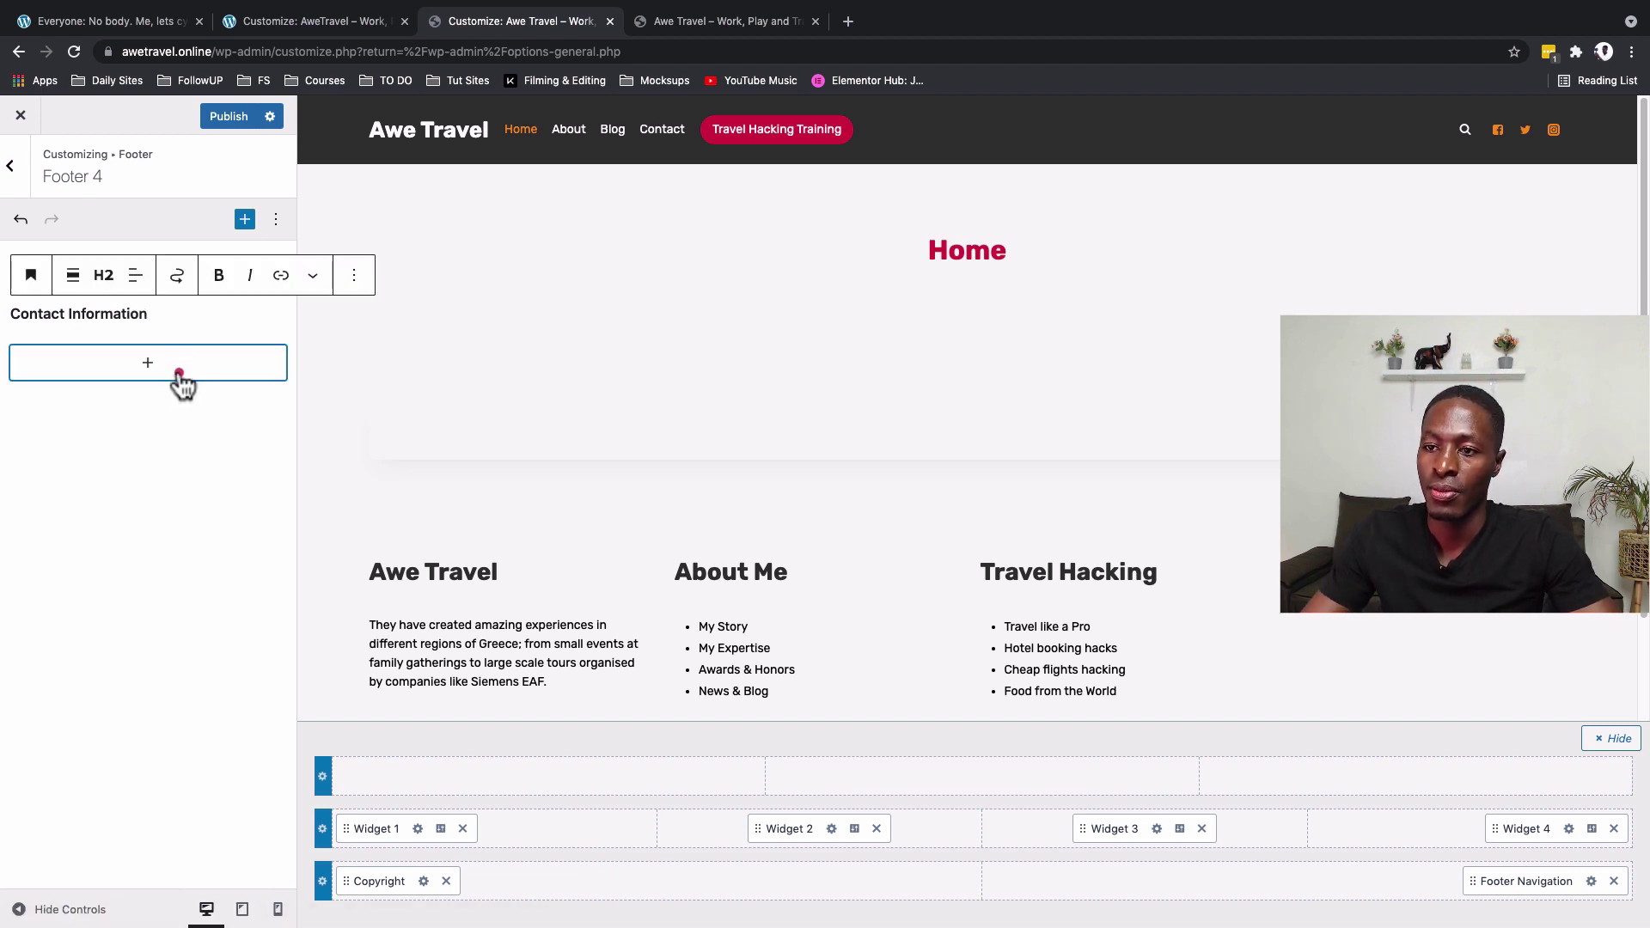
- Add a paragraph under Contact Information and paste in the business's postal address, e-mail and phone number
click(173, 369)
click(277, 539)
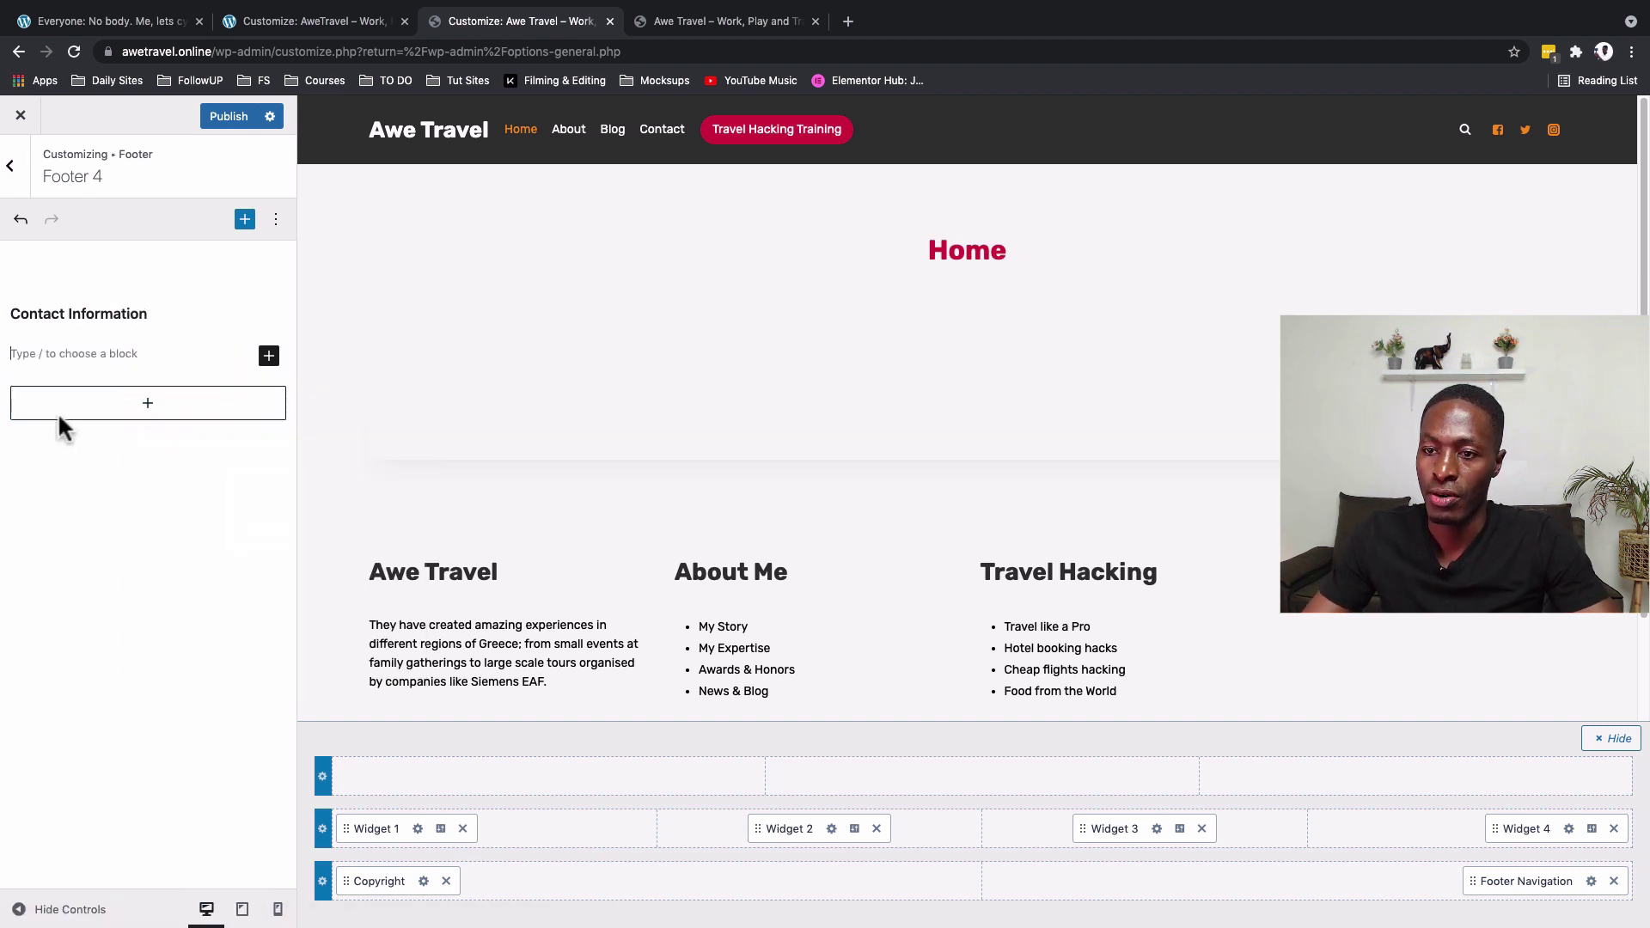
click(38, 352)
key(ctrl+v)
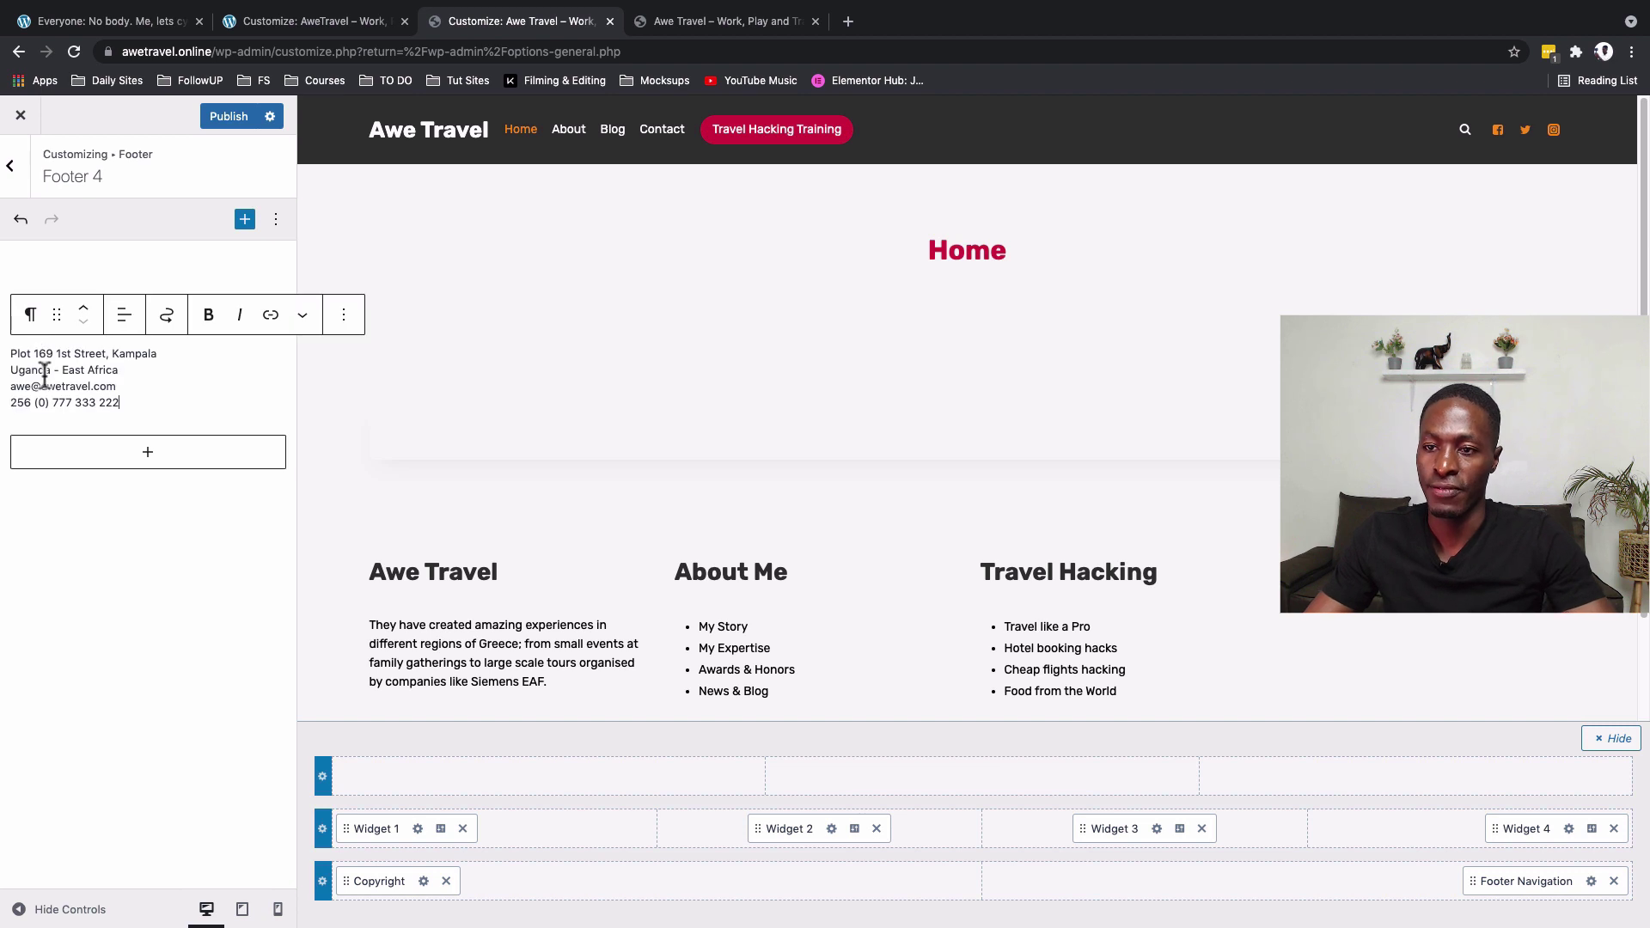
click(156, 580)
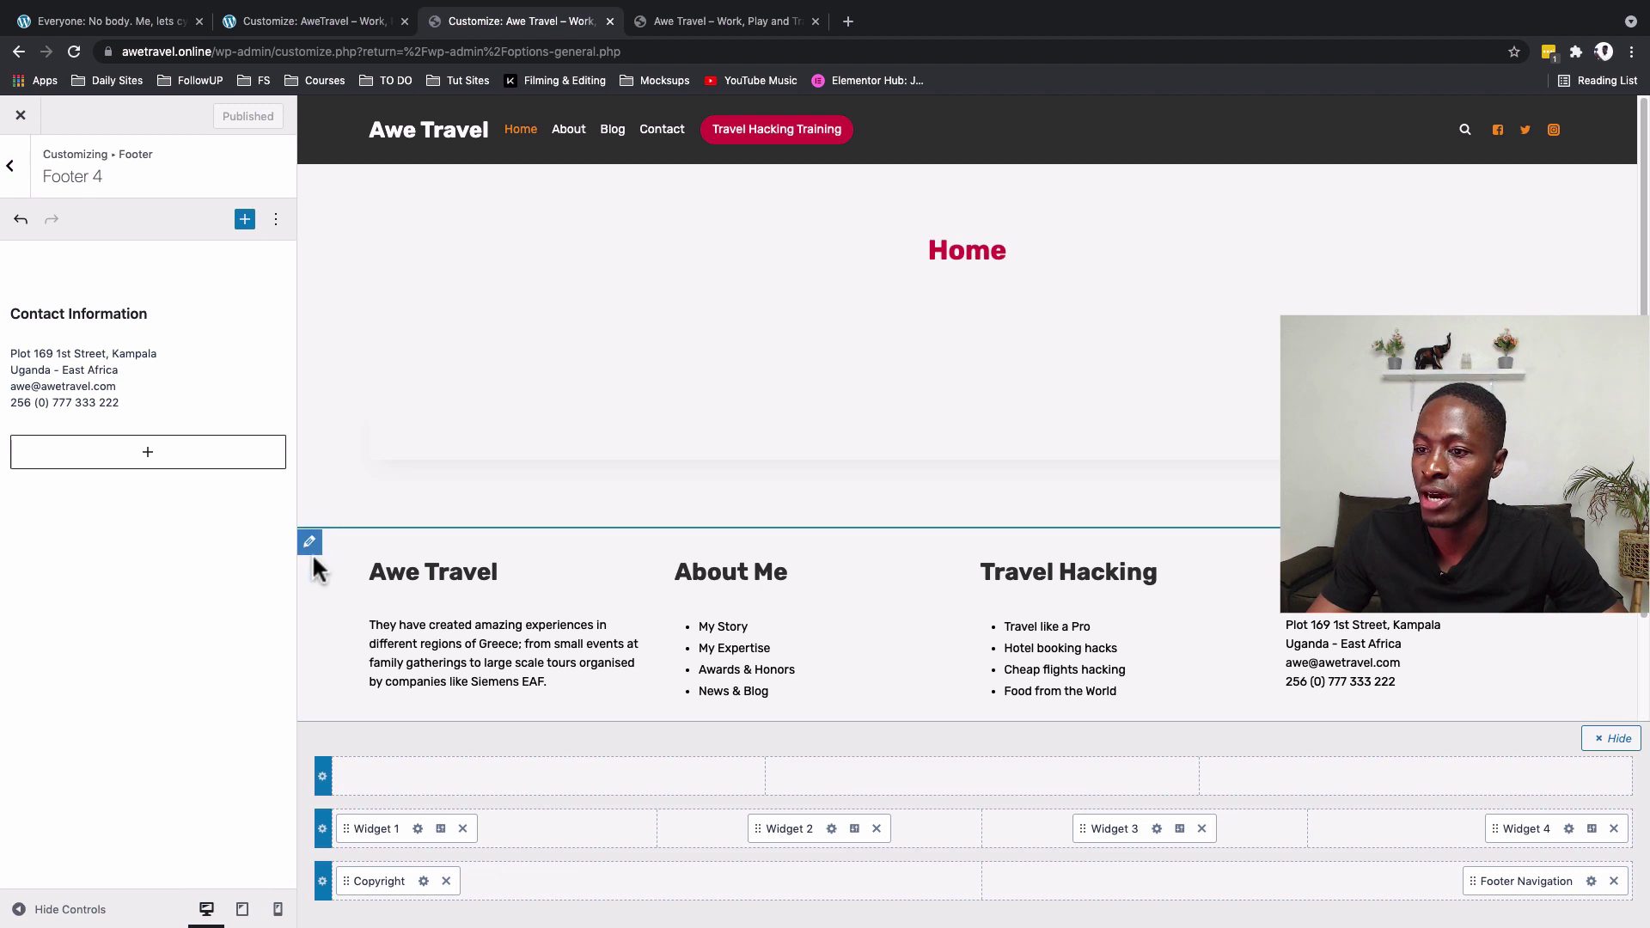
- Upload the Lake Bujuku image and set it as the background of the whole footer
click(309, 541)
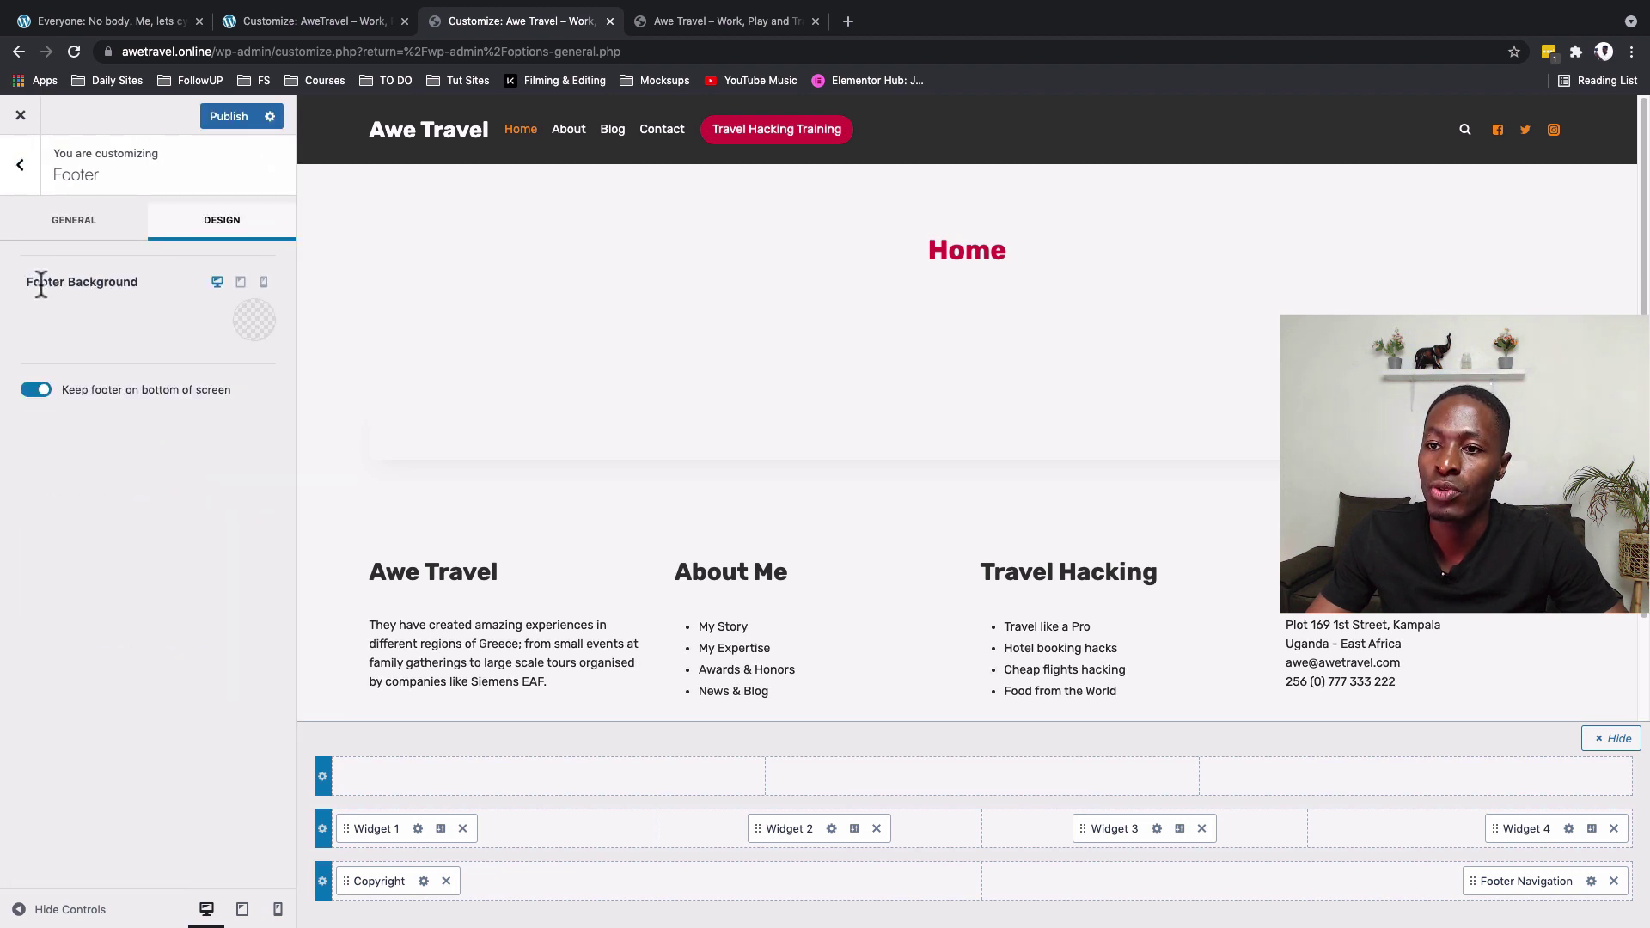
click(262, 323)
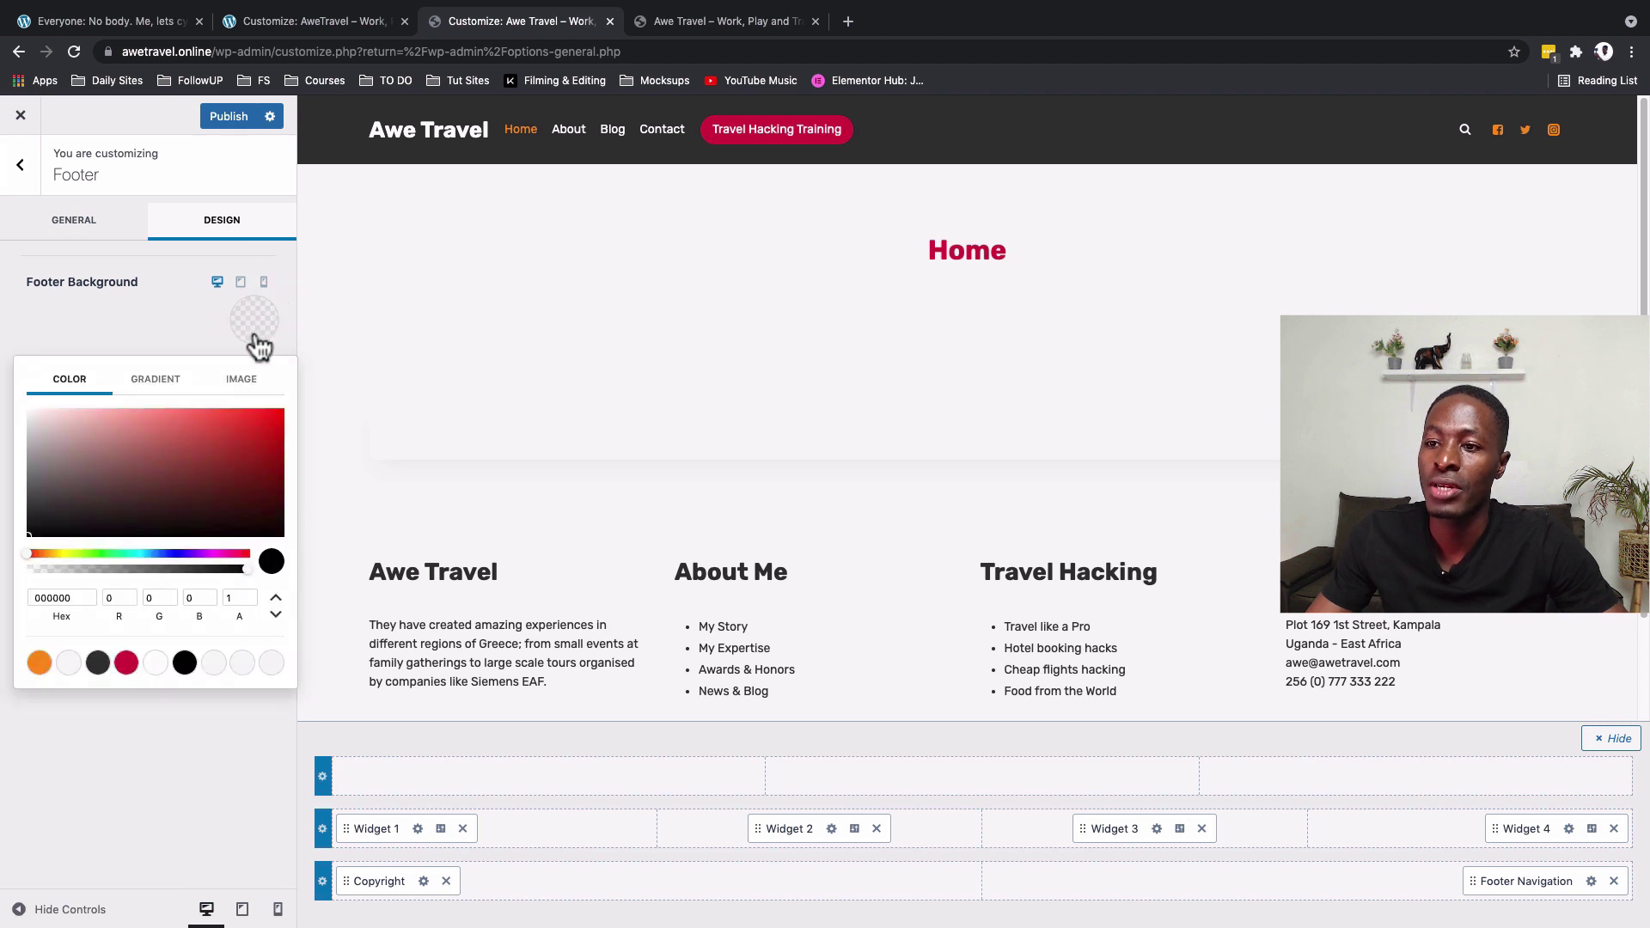
click(247, 384)
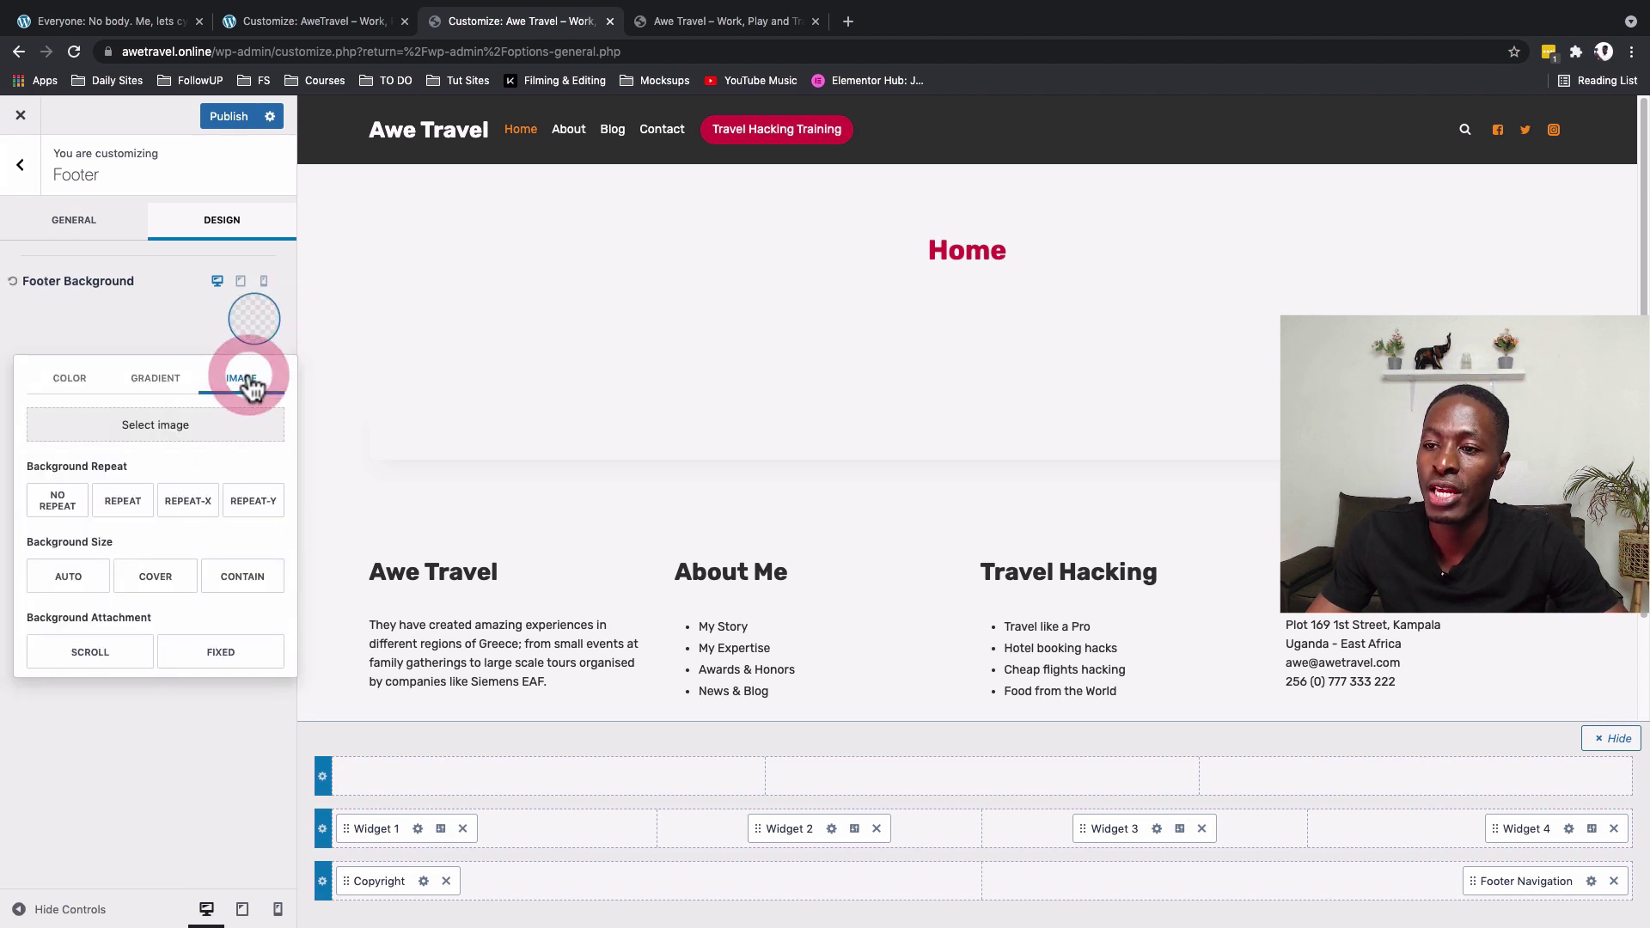
click(154, 426)
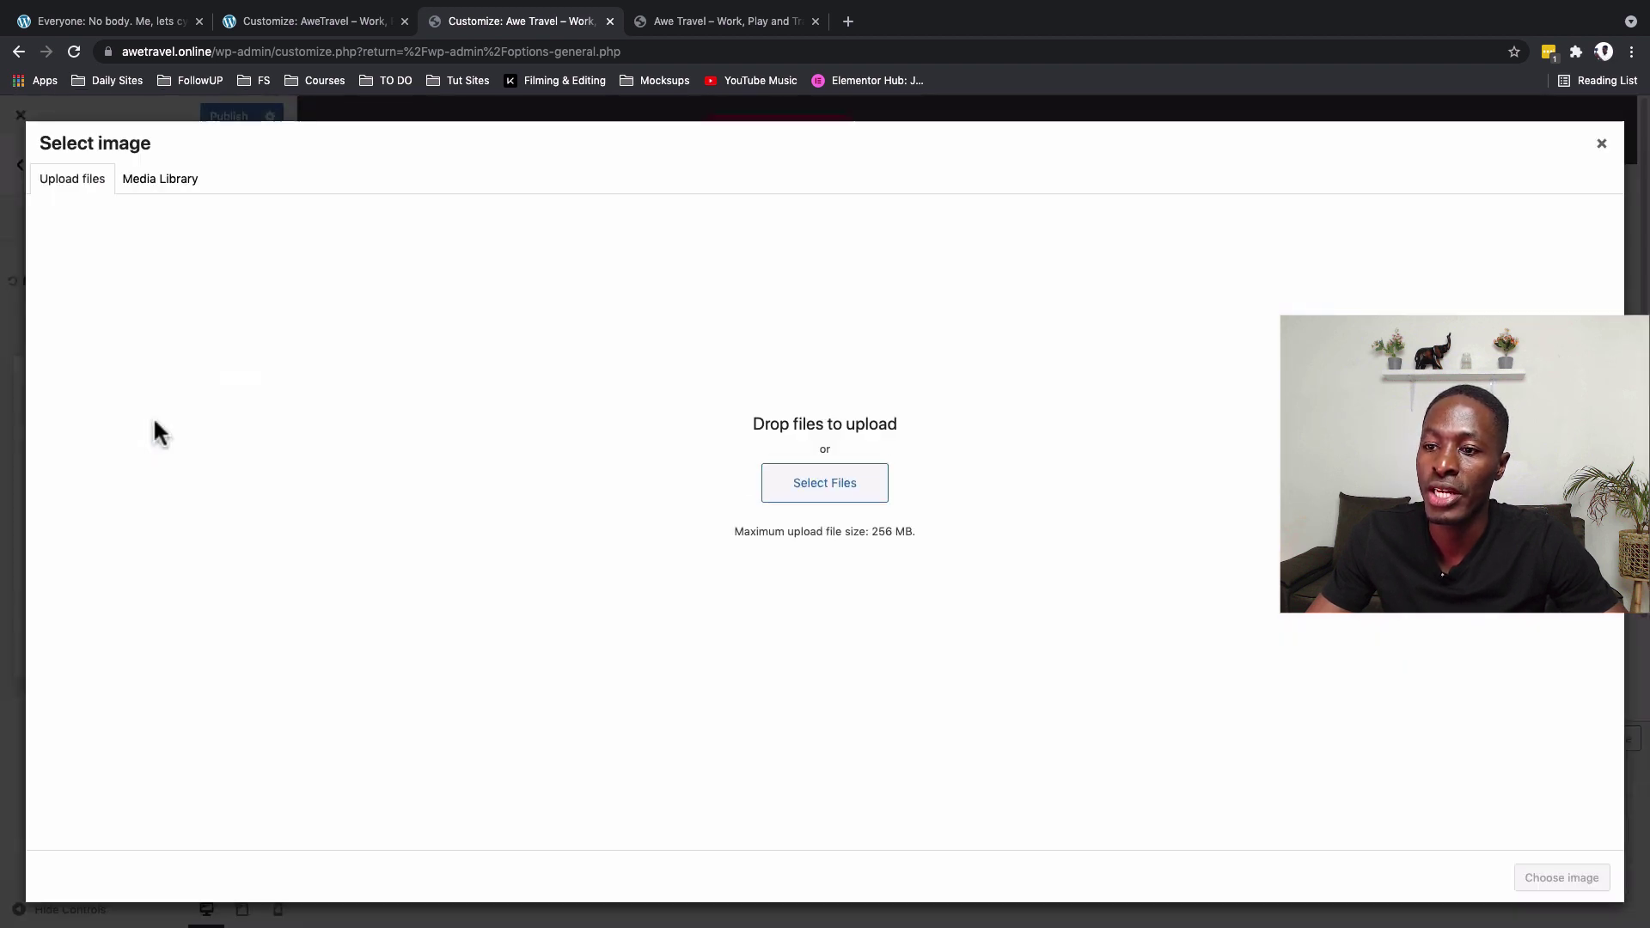
click(860, 484)
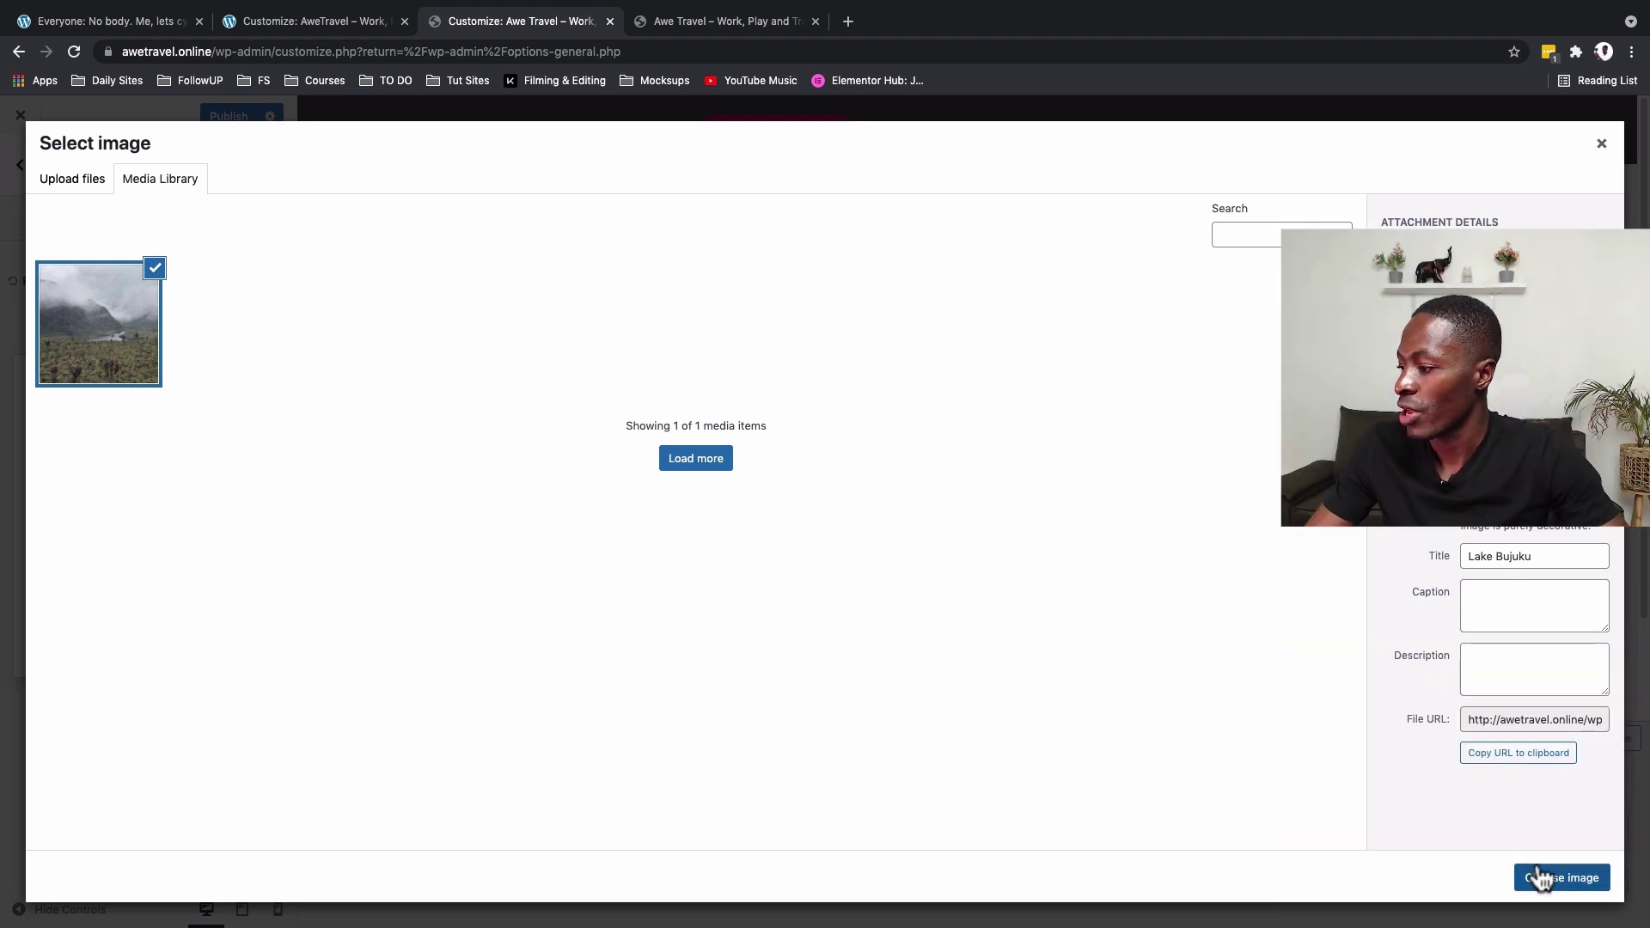
click(1539, 877)
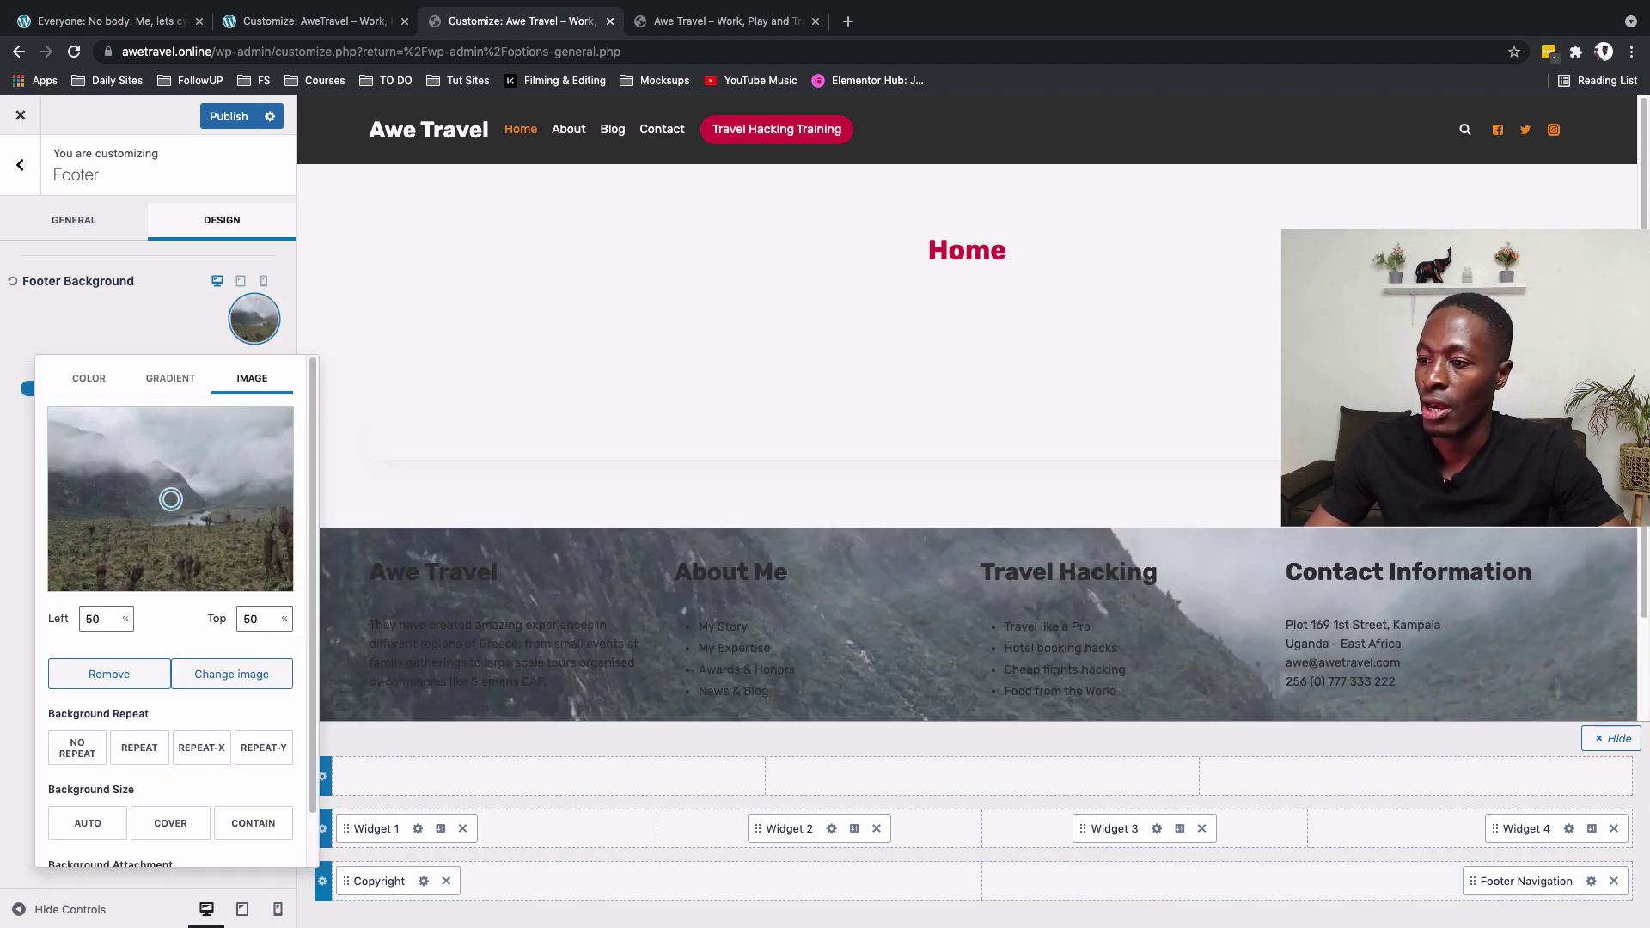
click(550, 563)
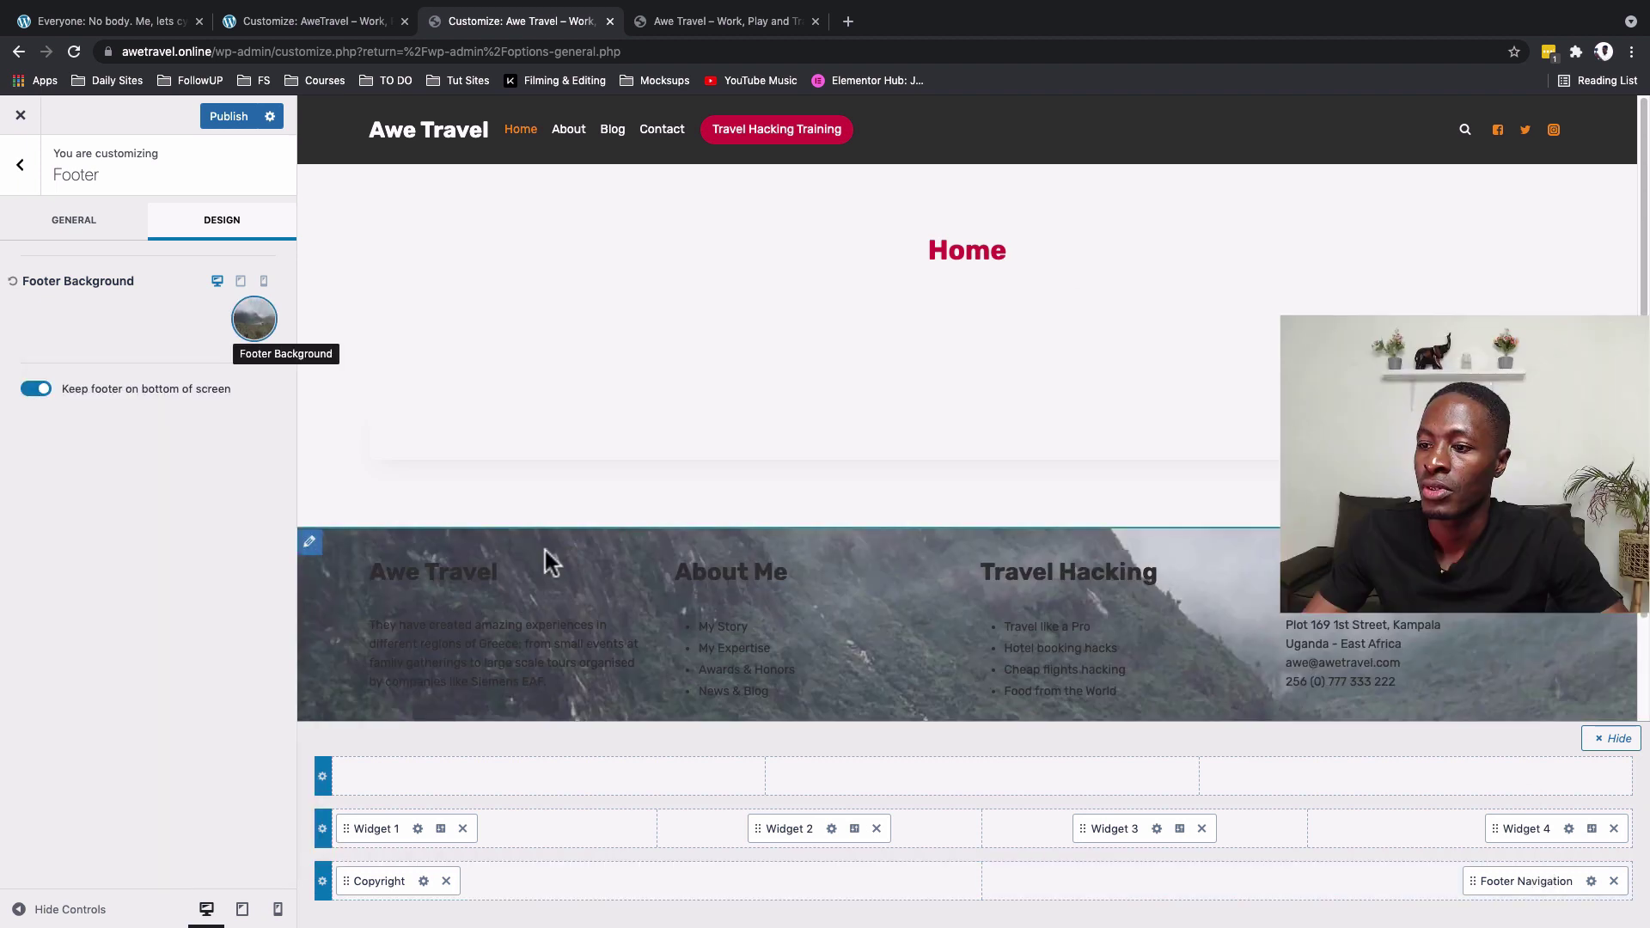
- Set the footer background image's size to Cover and its attachment to Fixed
click(253, 323)
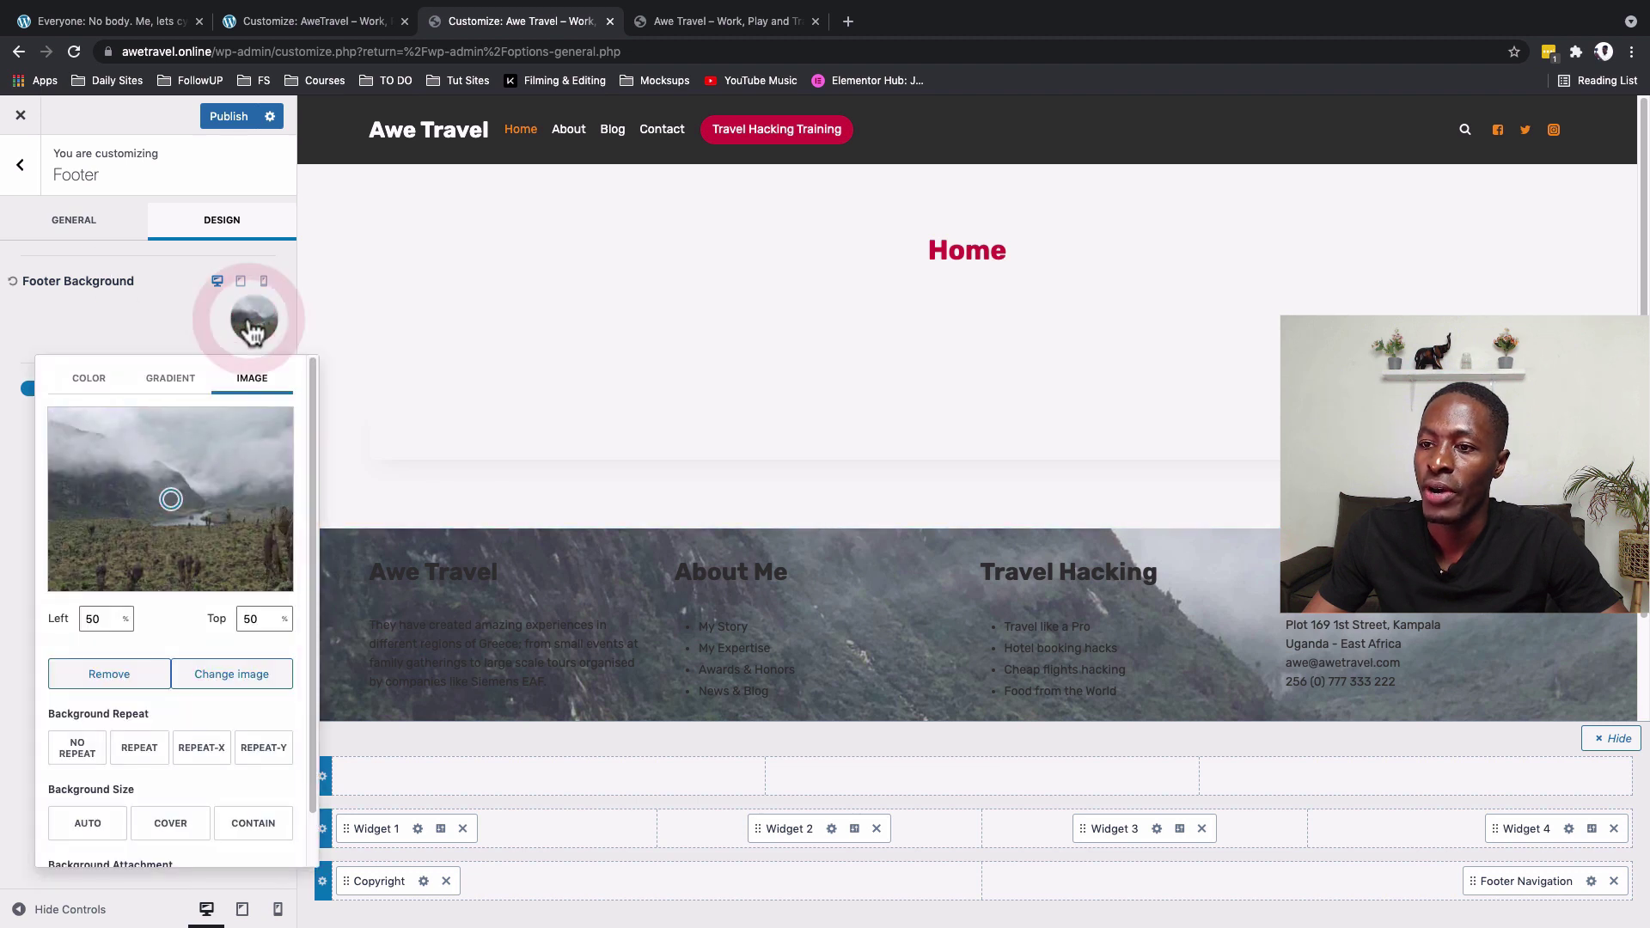
scroll(167, 700, down, 2)
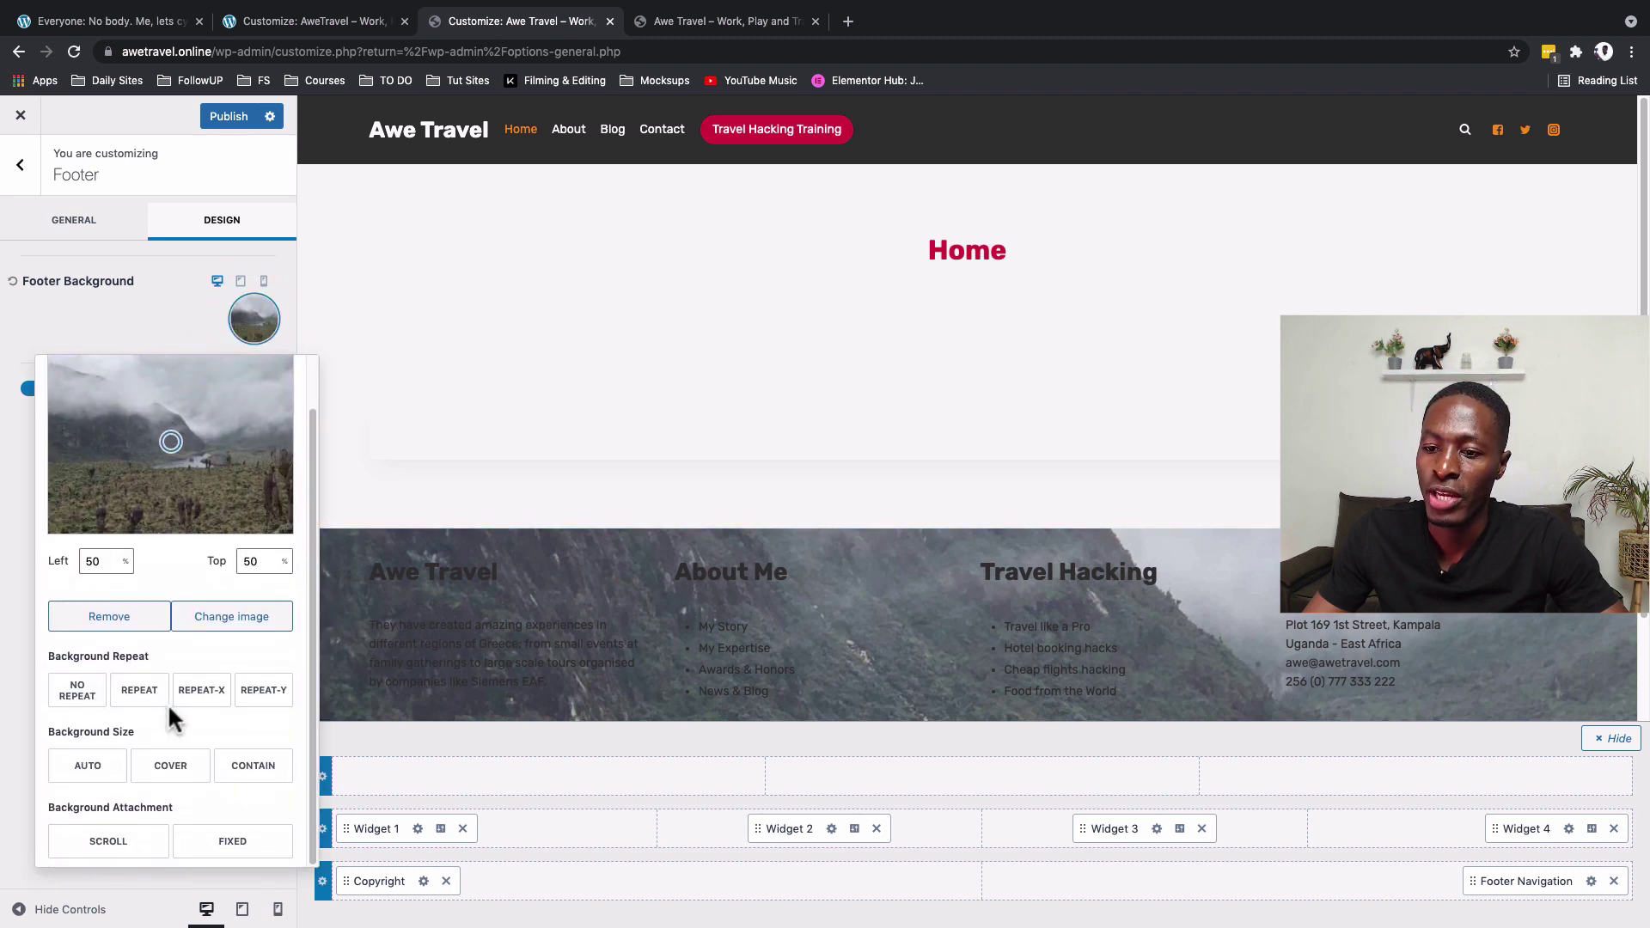
click(170, 767)
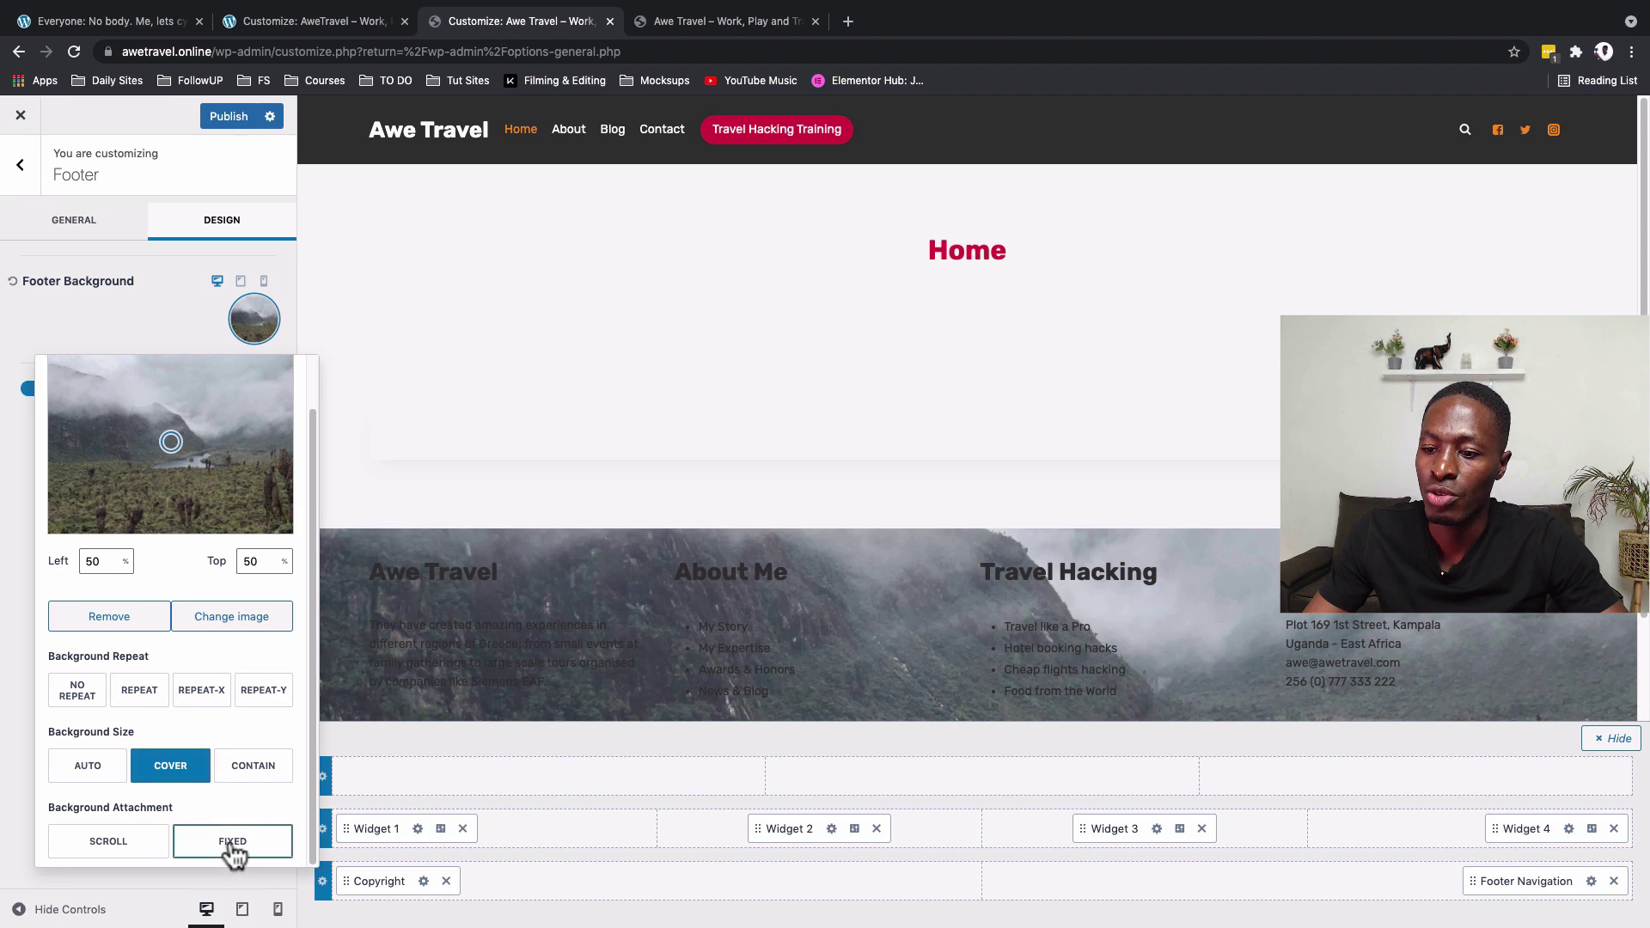
click(230, 842)
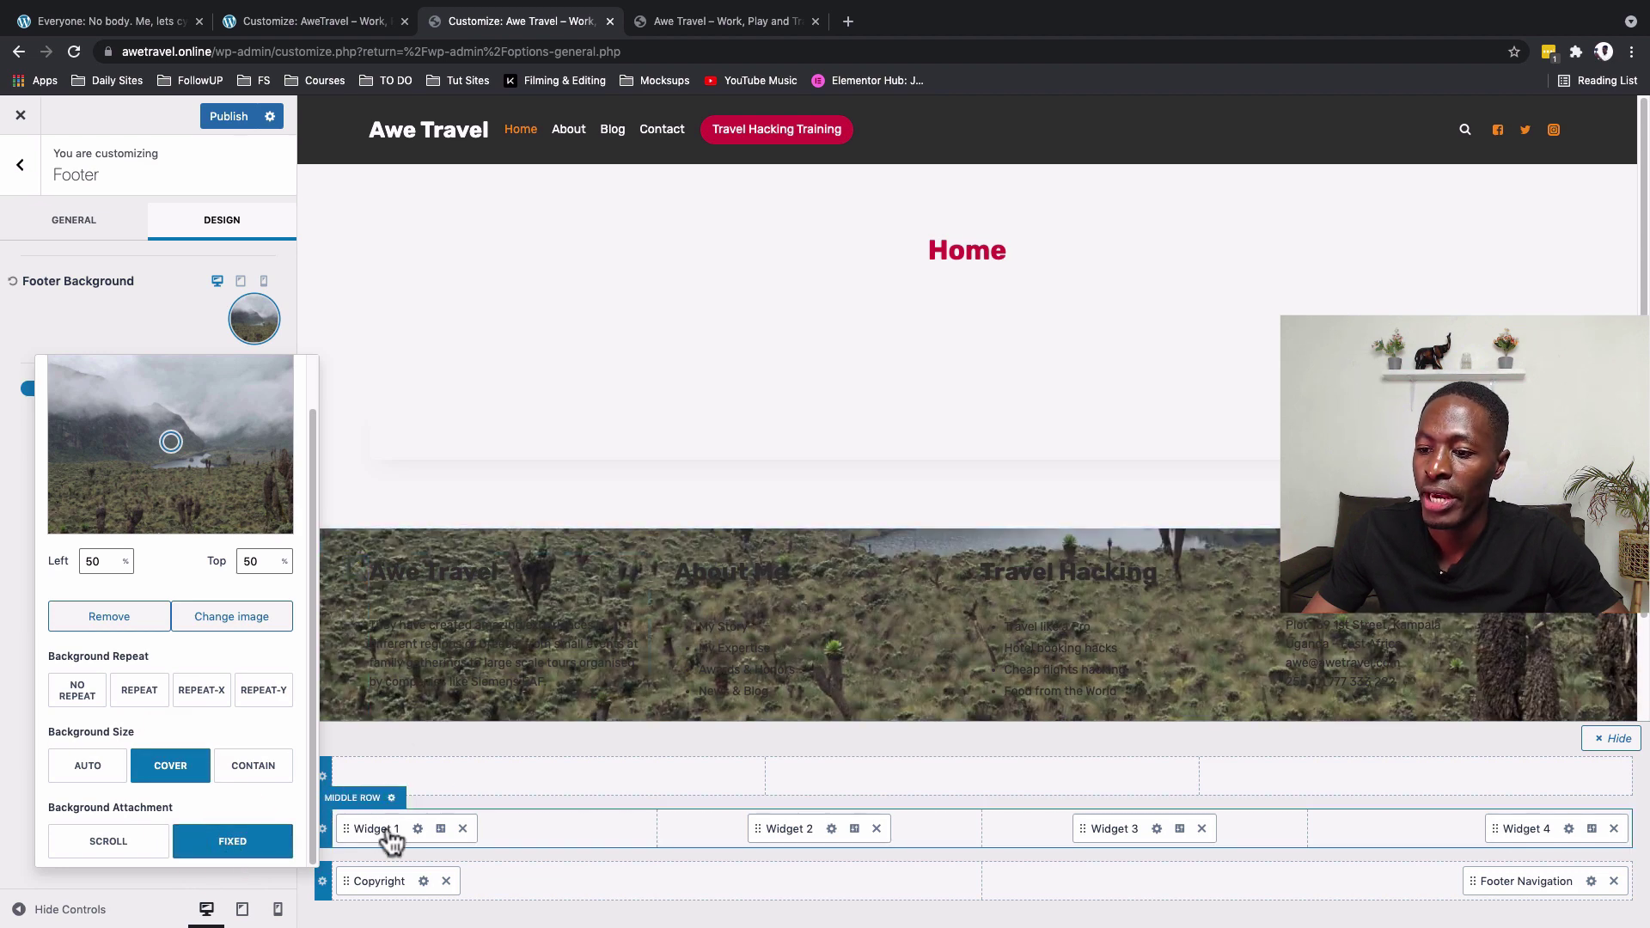
- Set the footer's middle row background to the light grey palette colour F7F7F7 with an opacity of 0.76
click(323, 830)
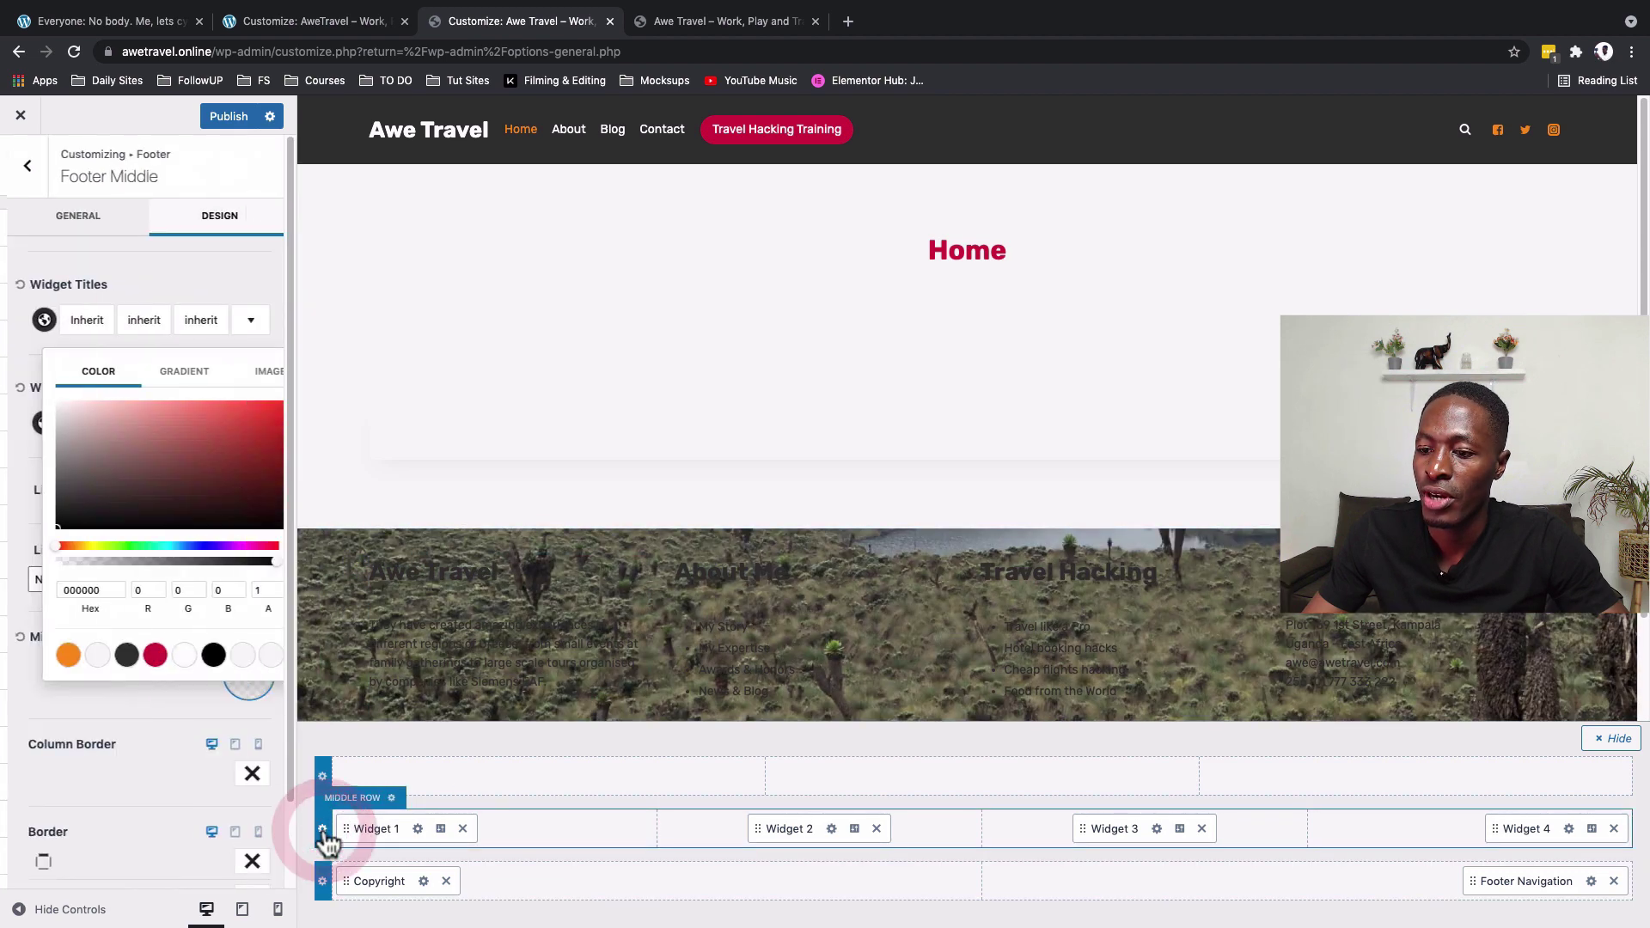
click(70, 697)
click(68, 616)
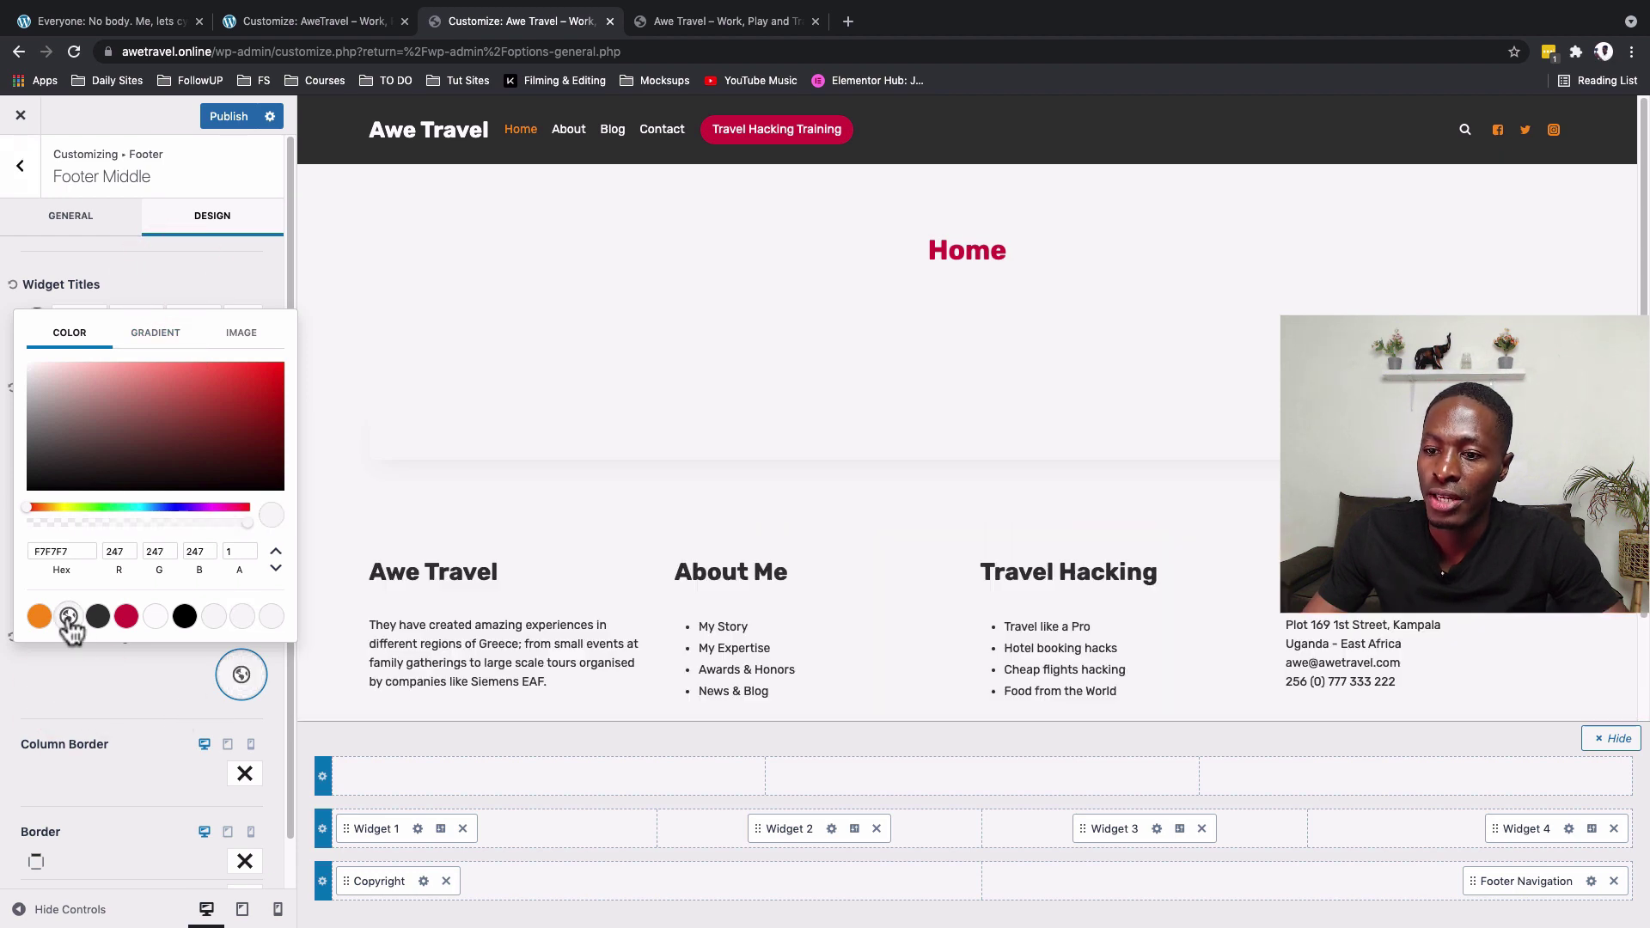
click(246, 520)
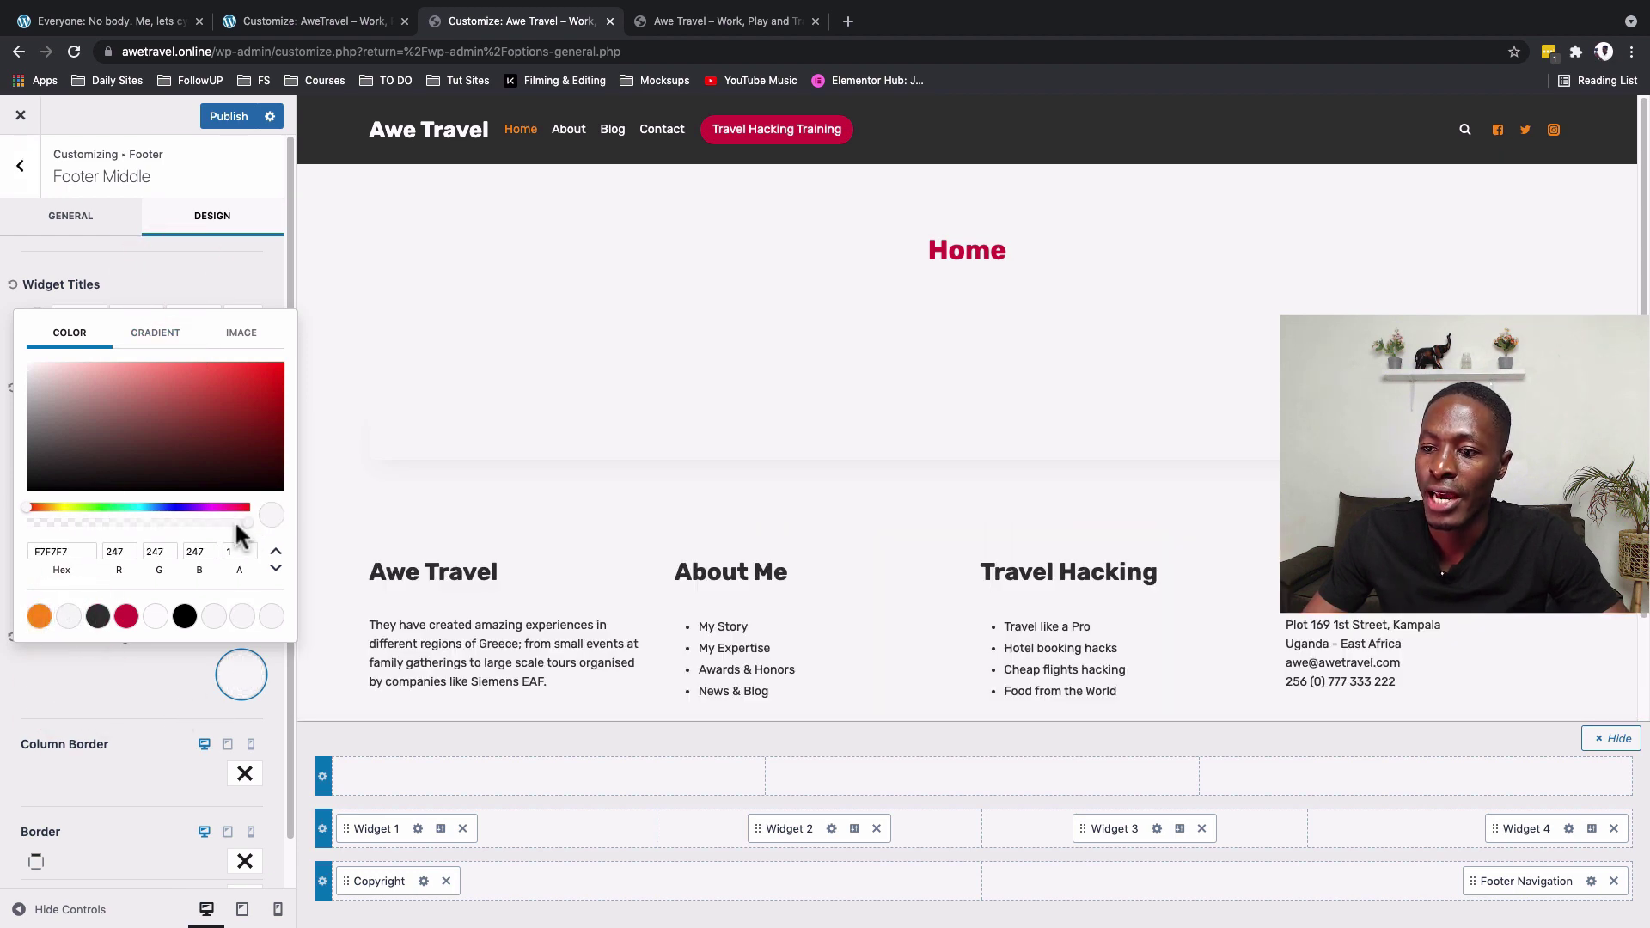
mouse_move(175, 520)
mouse_down()
mouse_move(204, 521)
mouse_move(152, 523)
mouse_move(193, 529)
mouse_up()
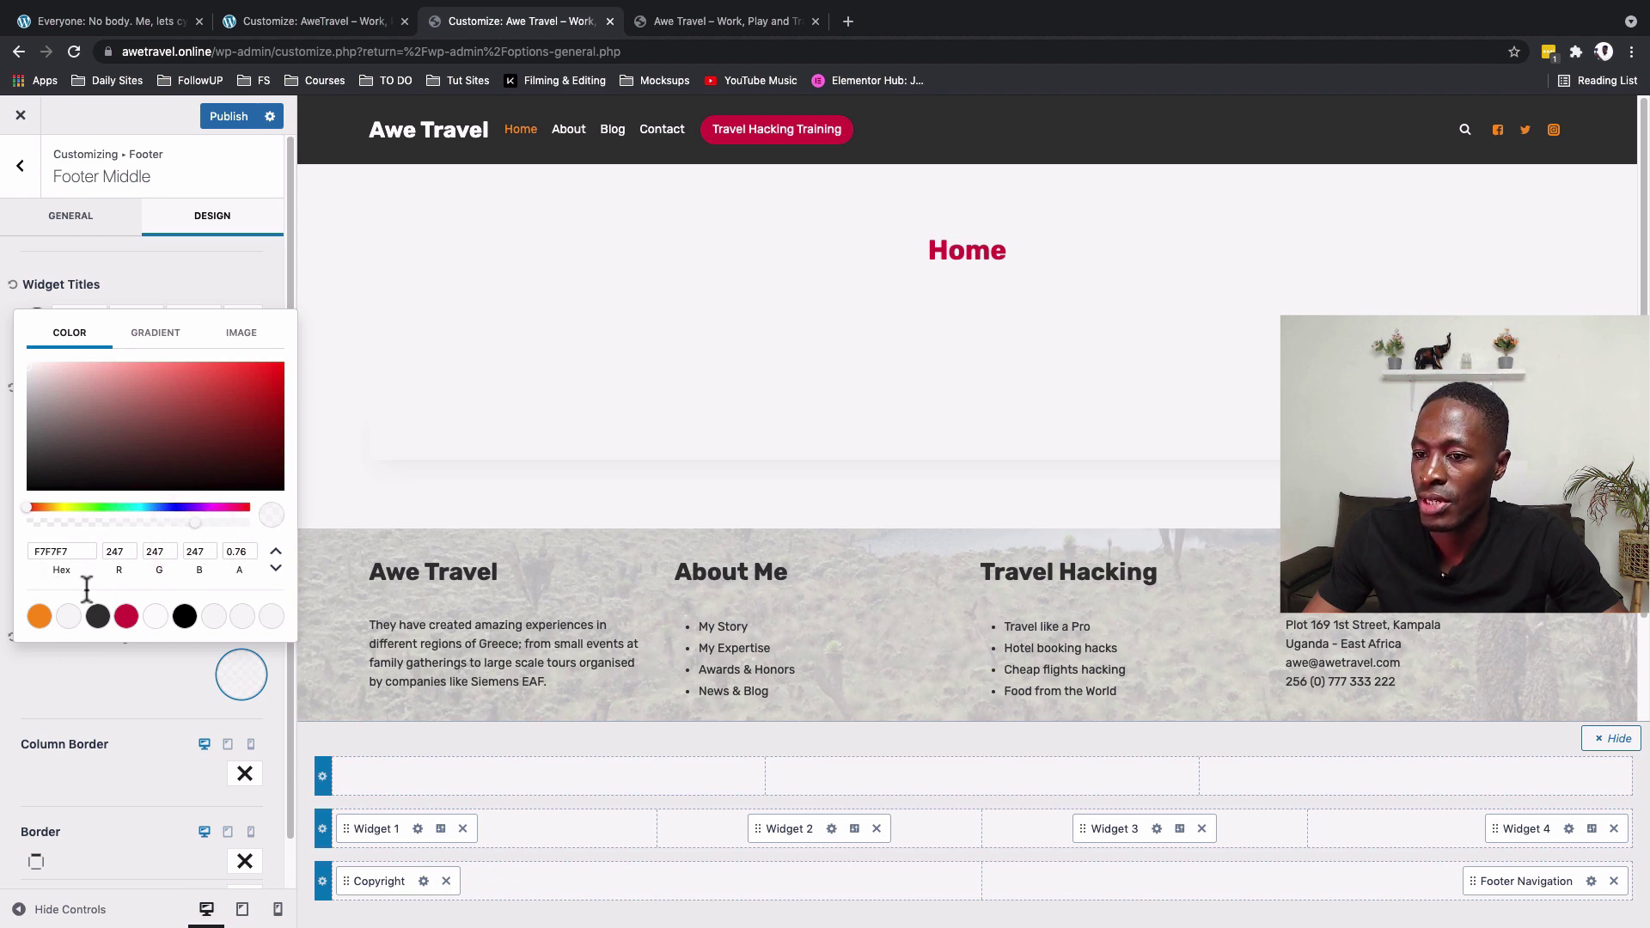
click(118, 694)
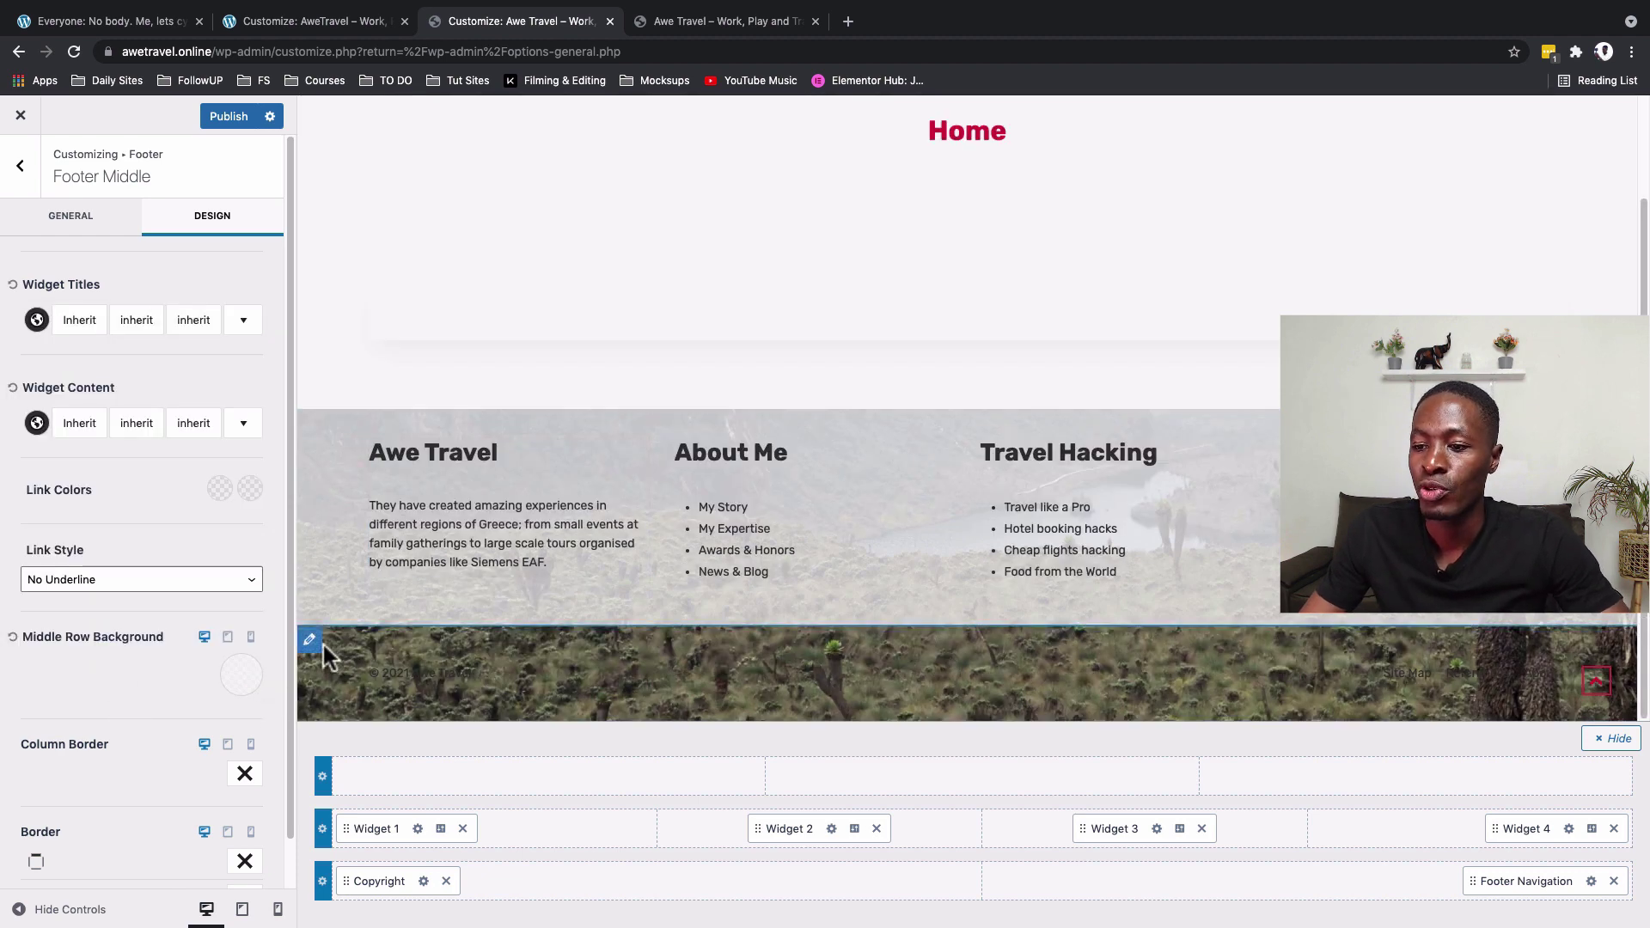
- Give the footer's bottom row a semi-transparent F7F7F7 background from the palette so that the image shows through
click(306, 640)
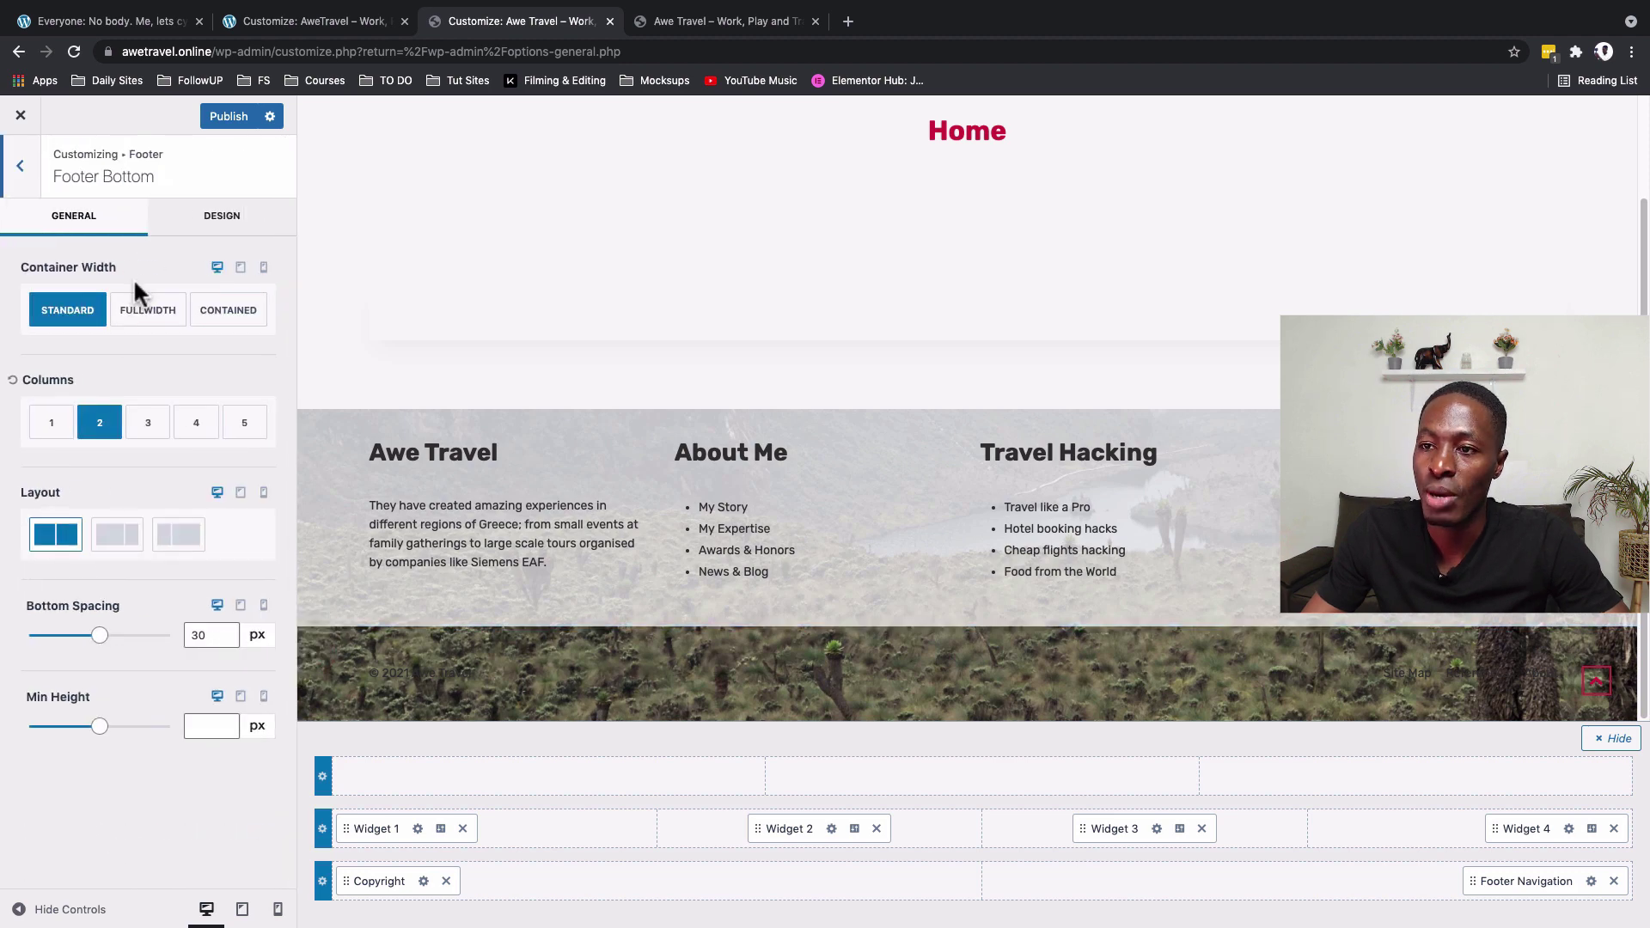
click(209, 221)
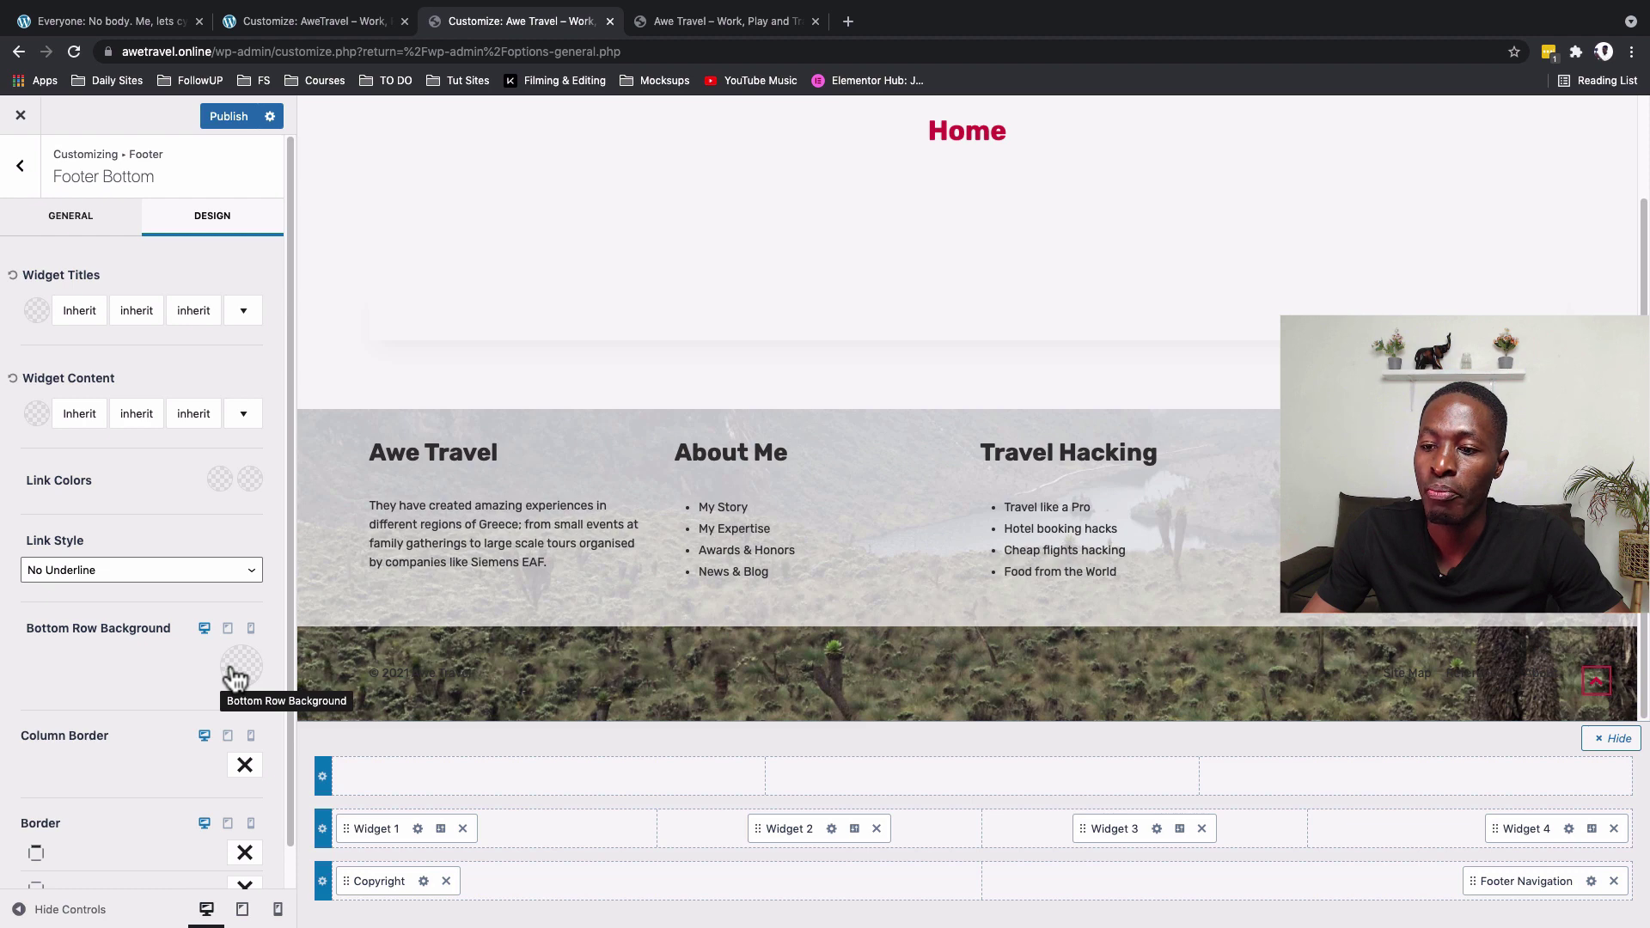
click(236, 668)
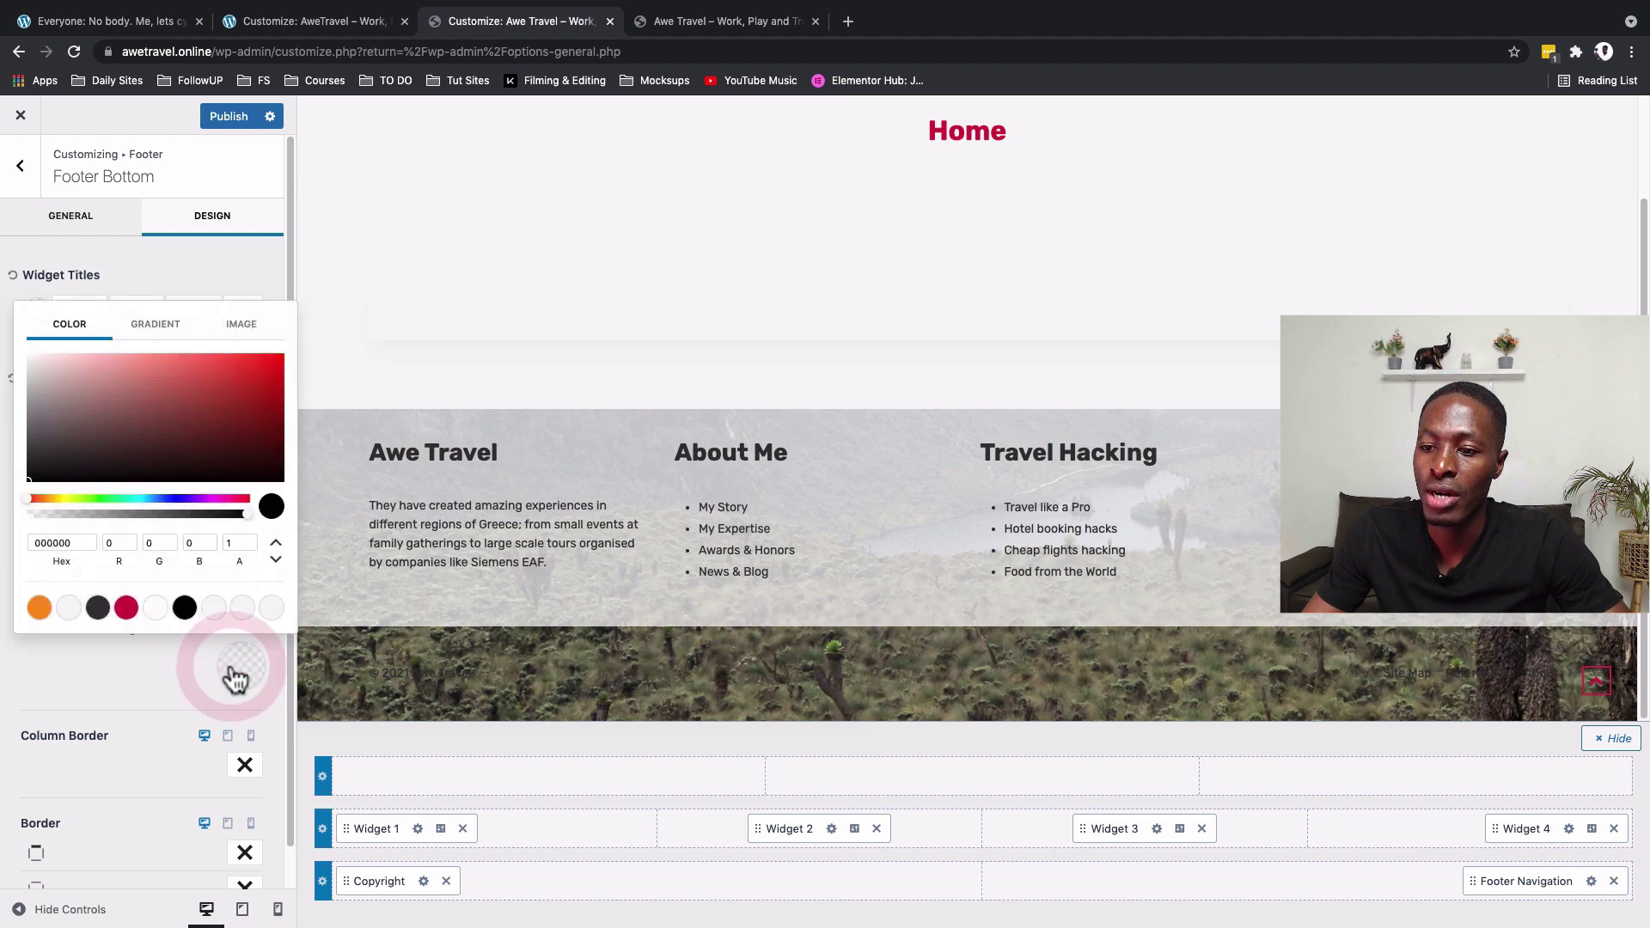
click(67, 607)
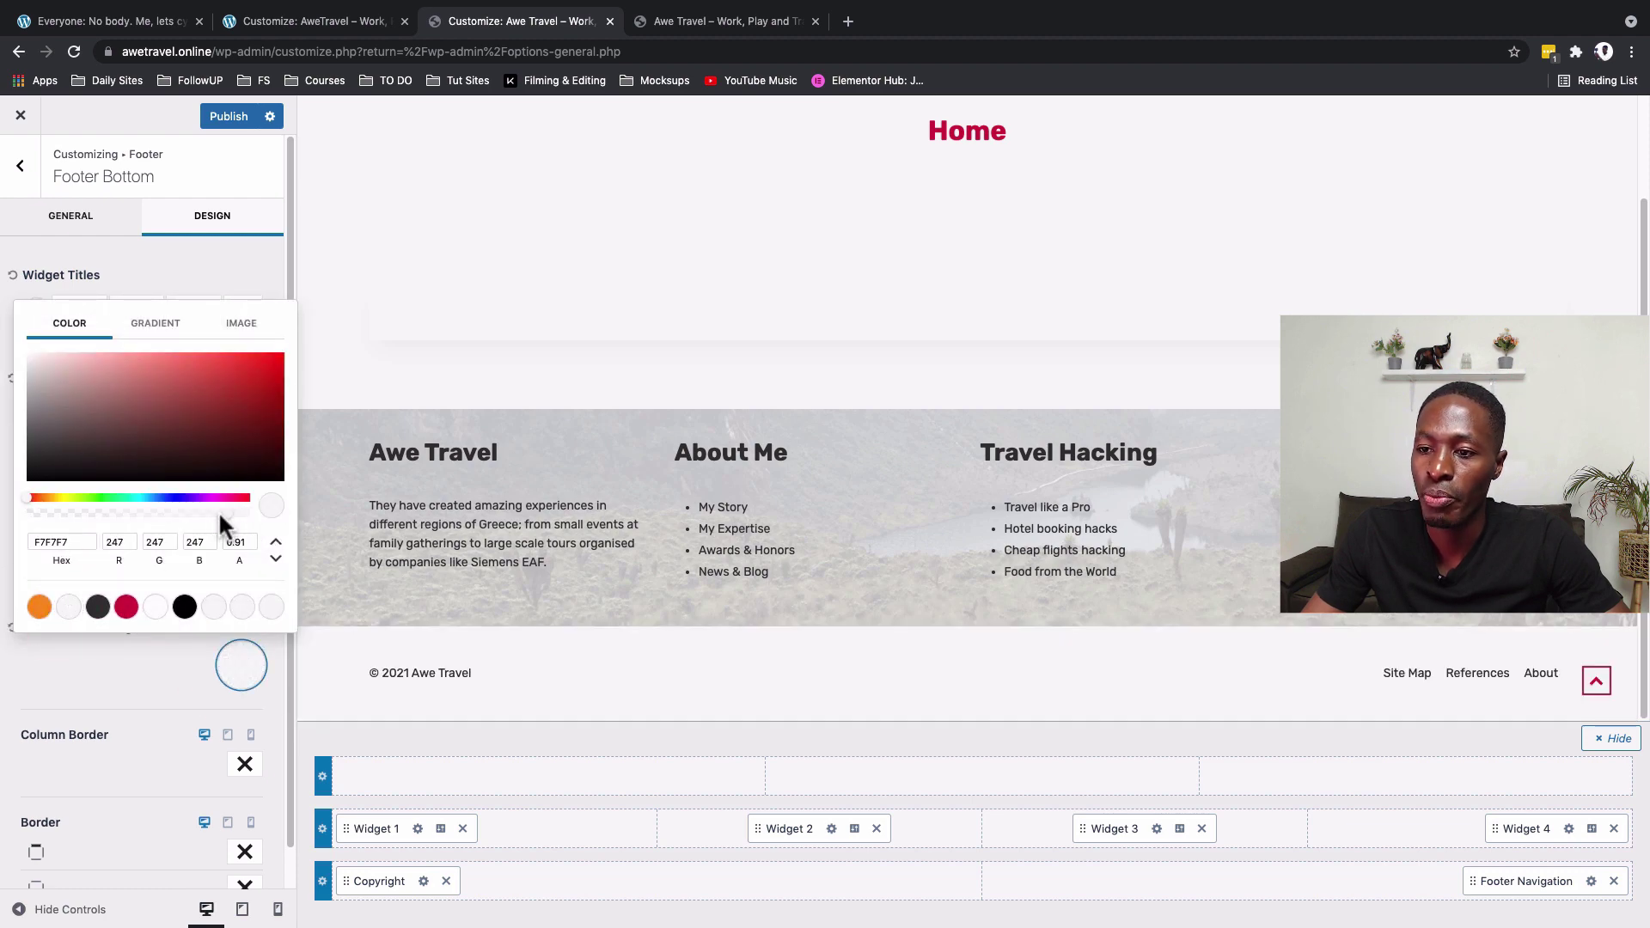
drag(219, 510, 203, 511)
click(98, 689)
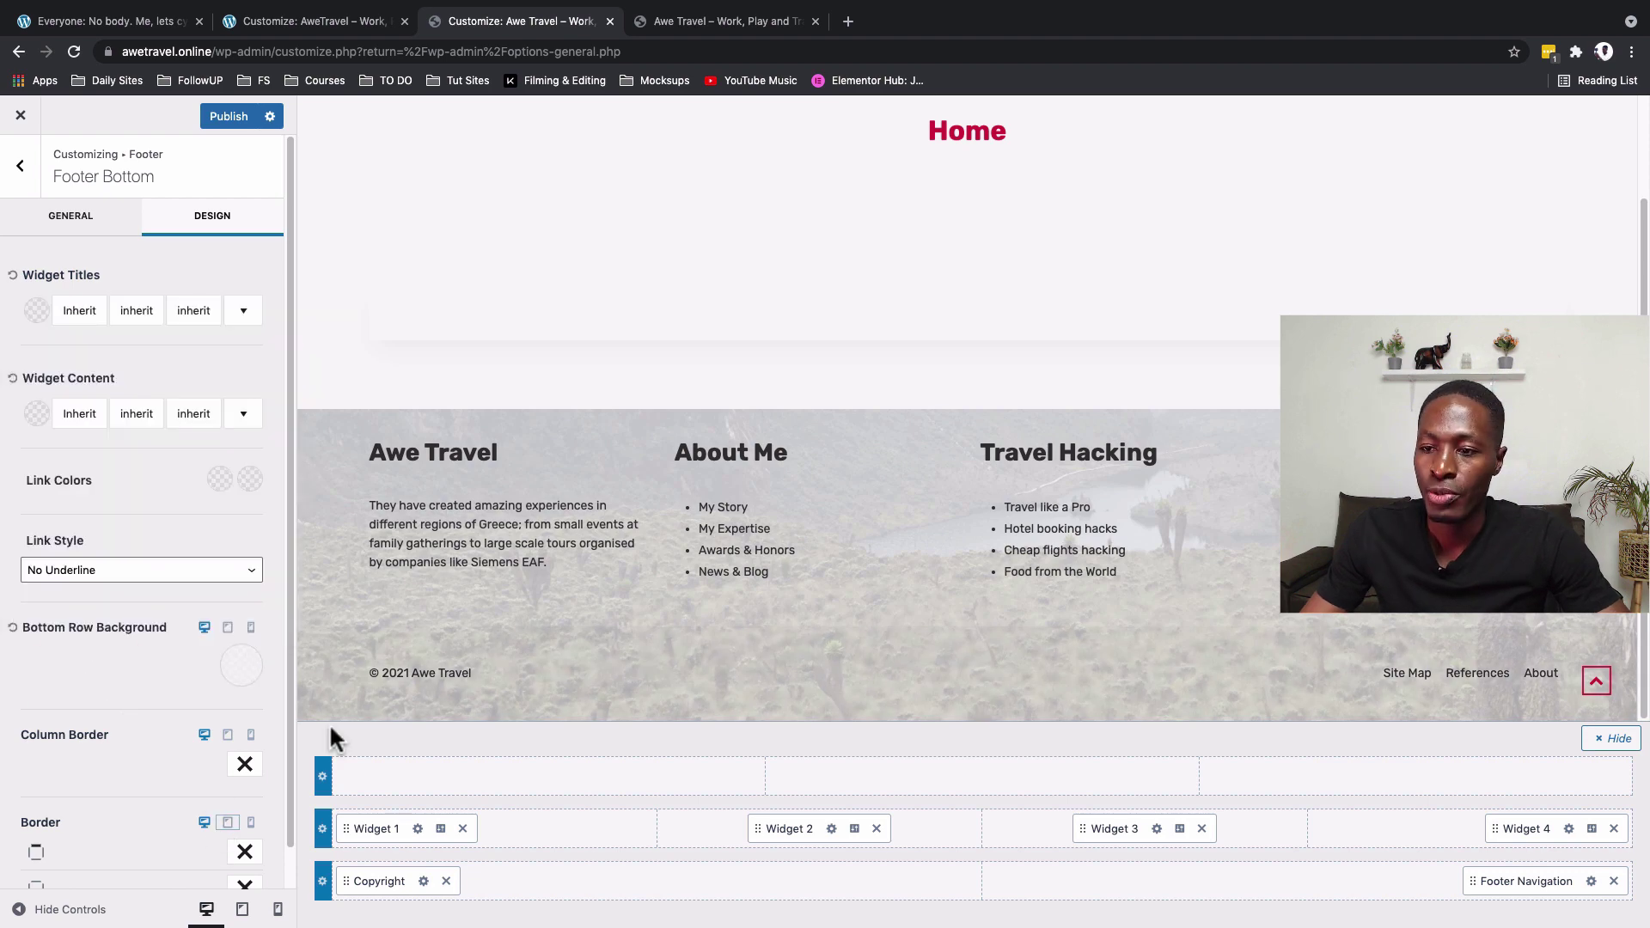
- Publish the footer changes, reload the live Awe Travel site and try the header search icon
click(220, 114)
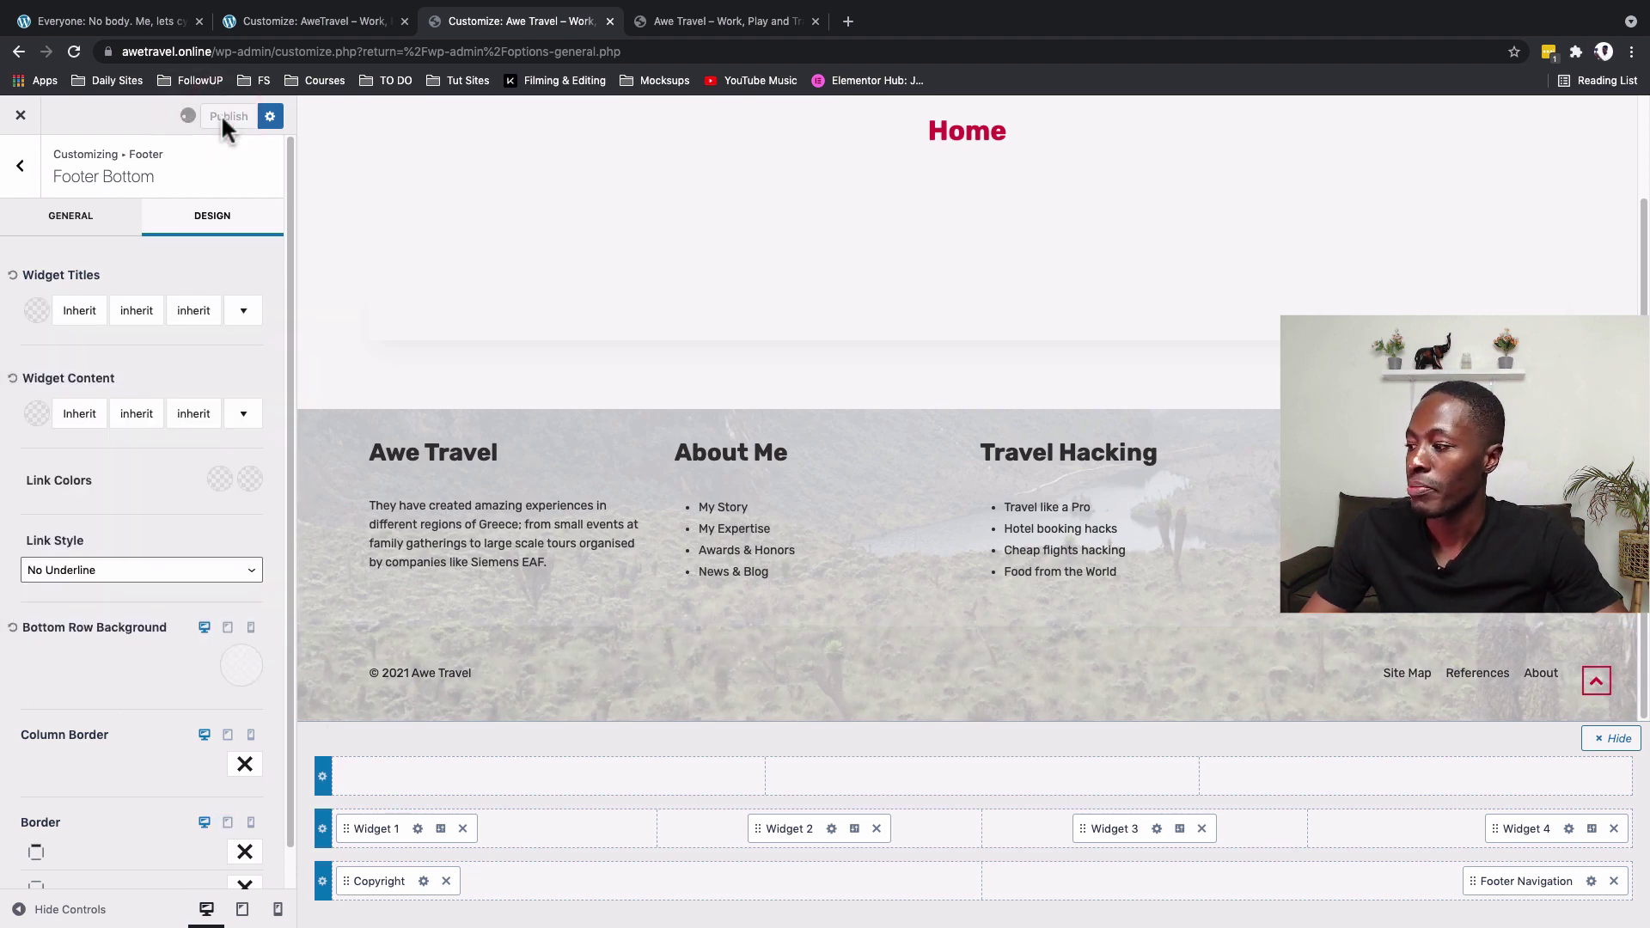
click(647, 28)
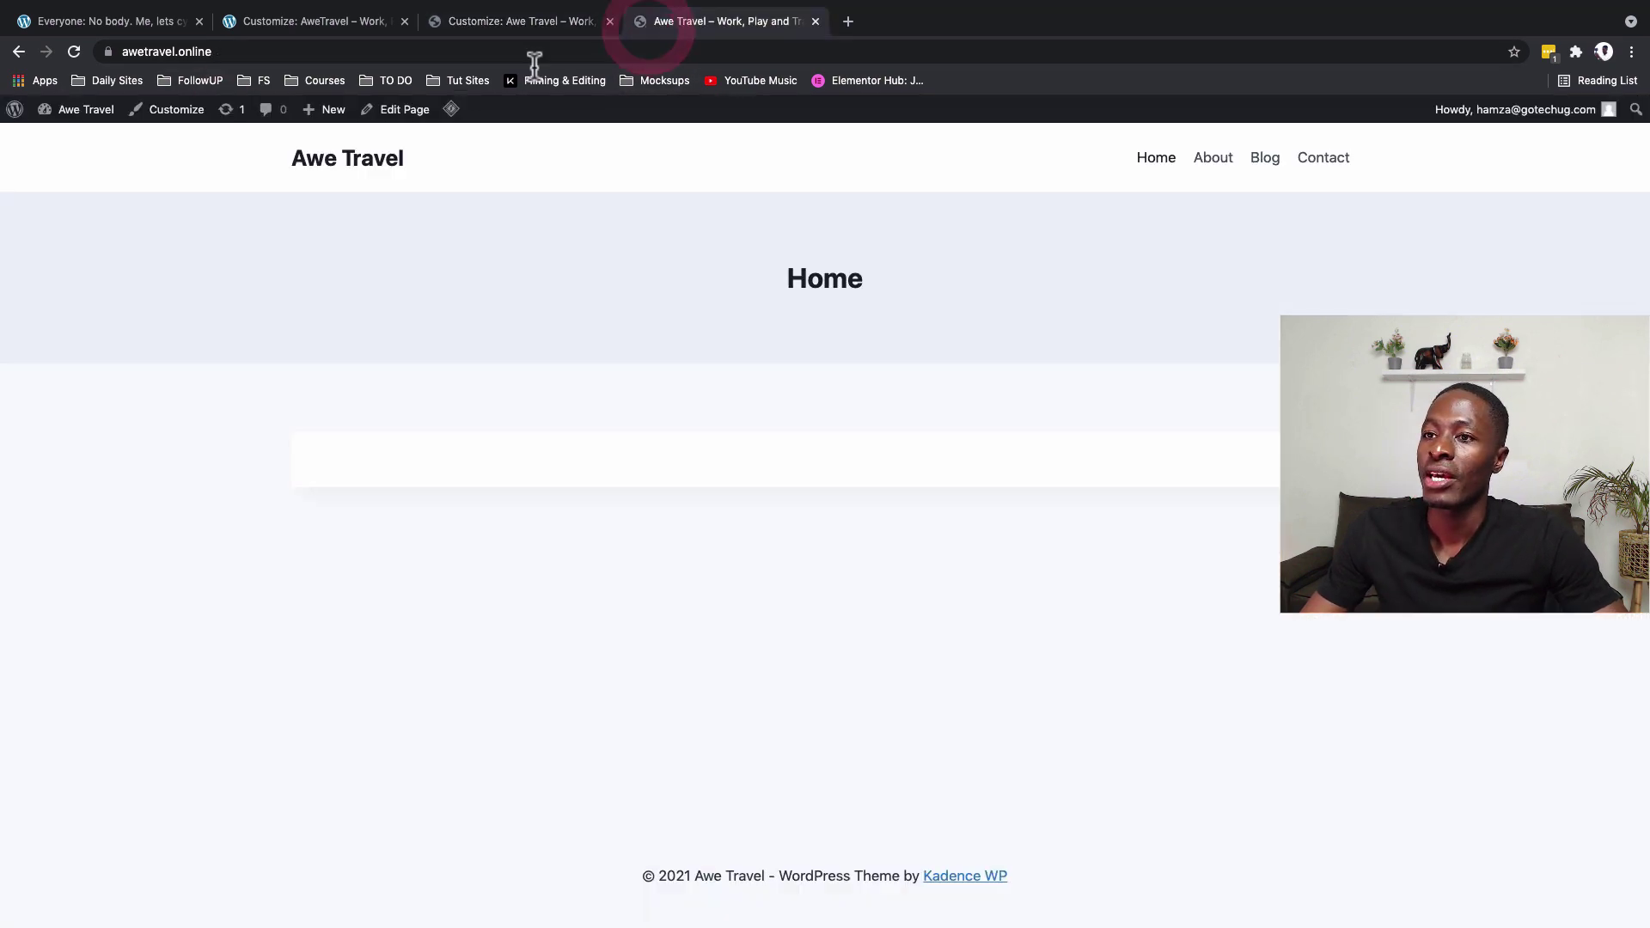
click(74, 51)
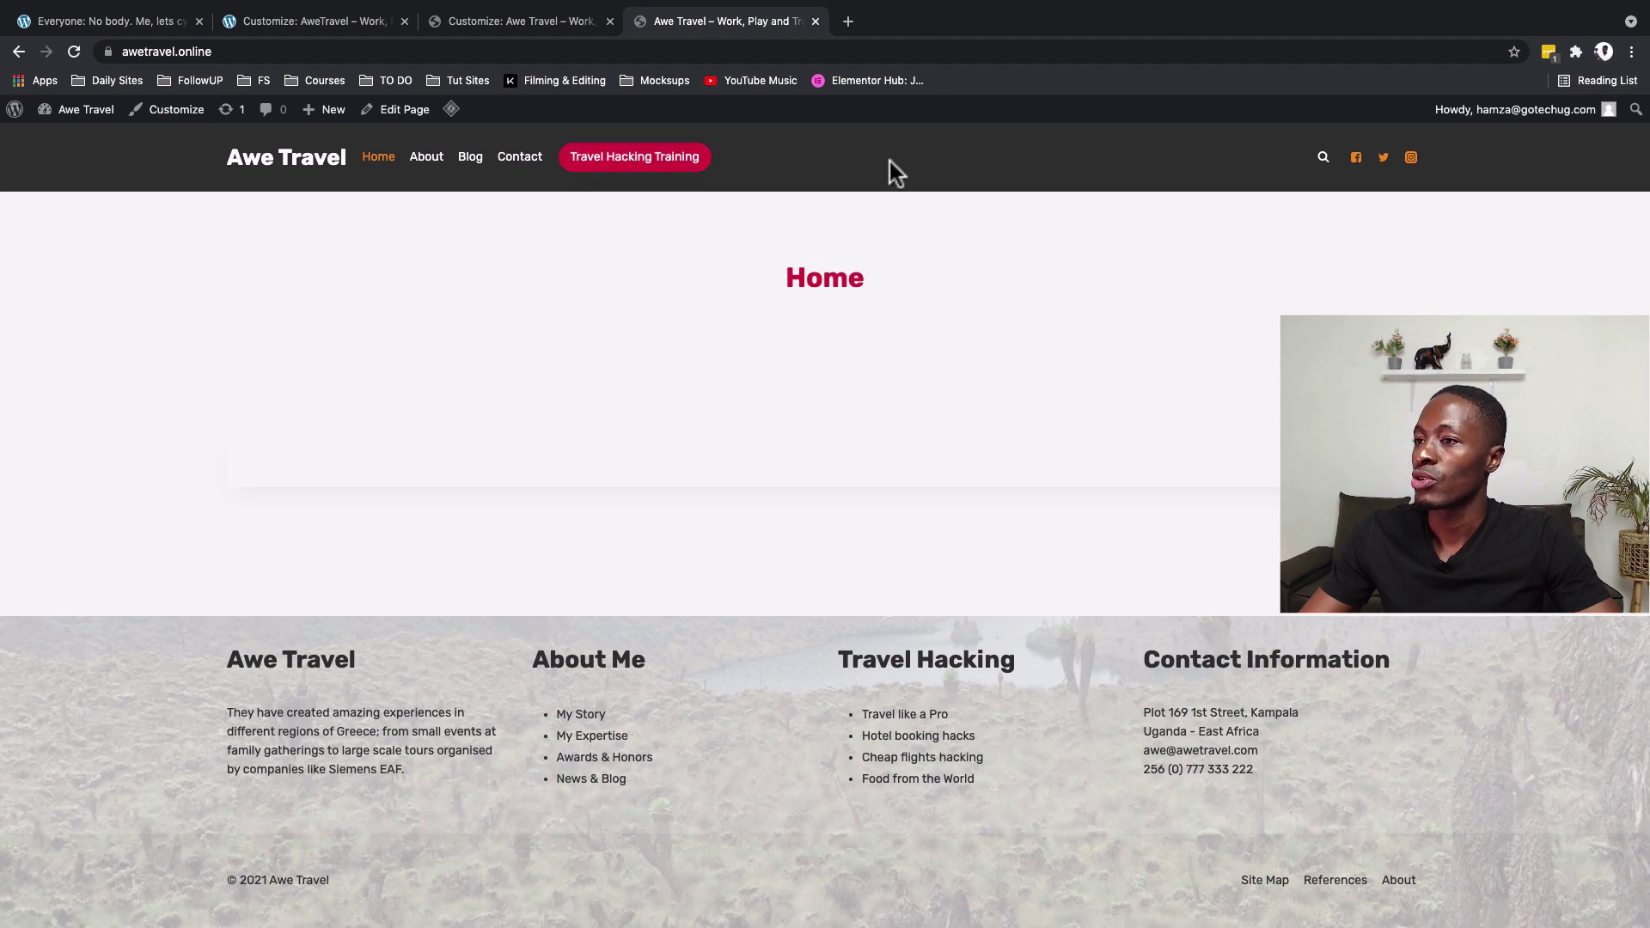
click(1323, 159)
click(1324, 159)
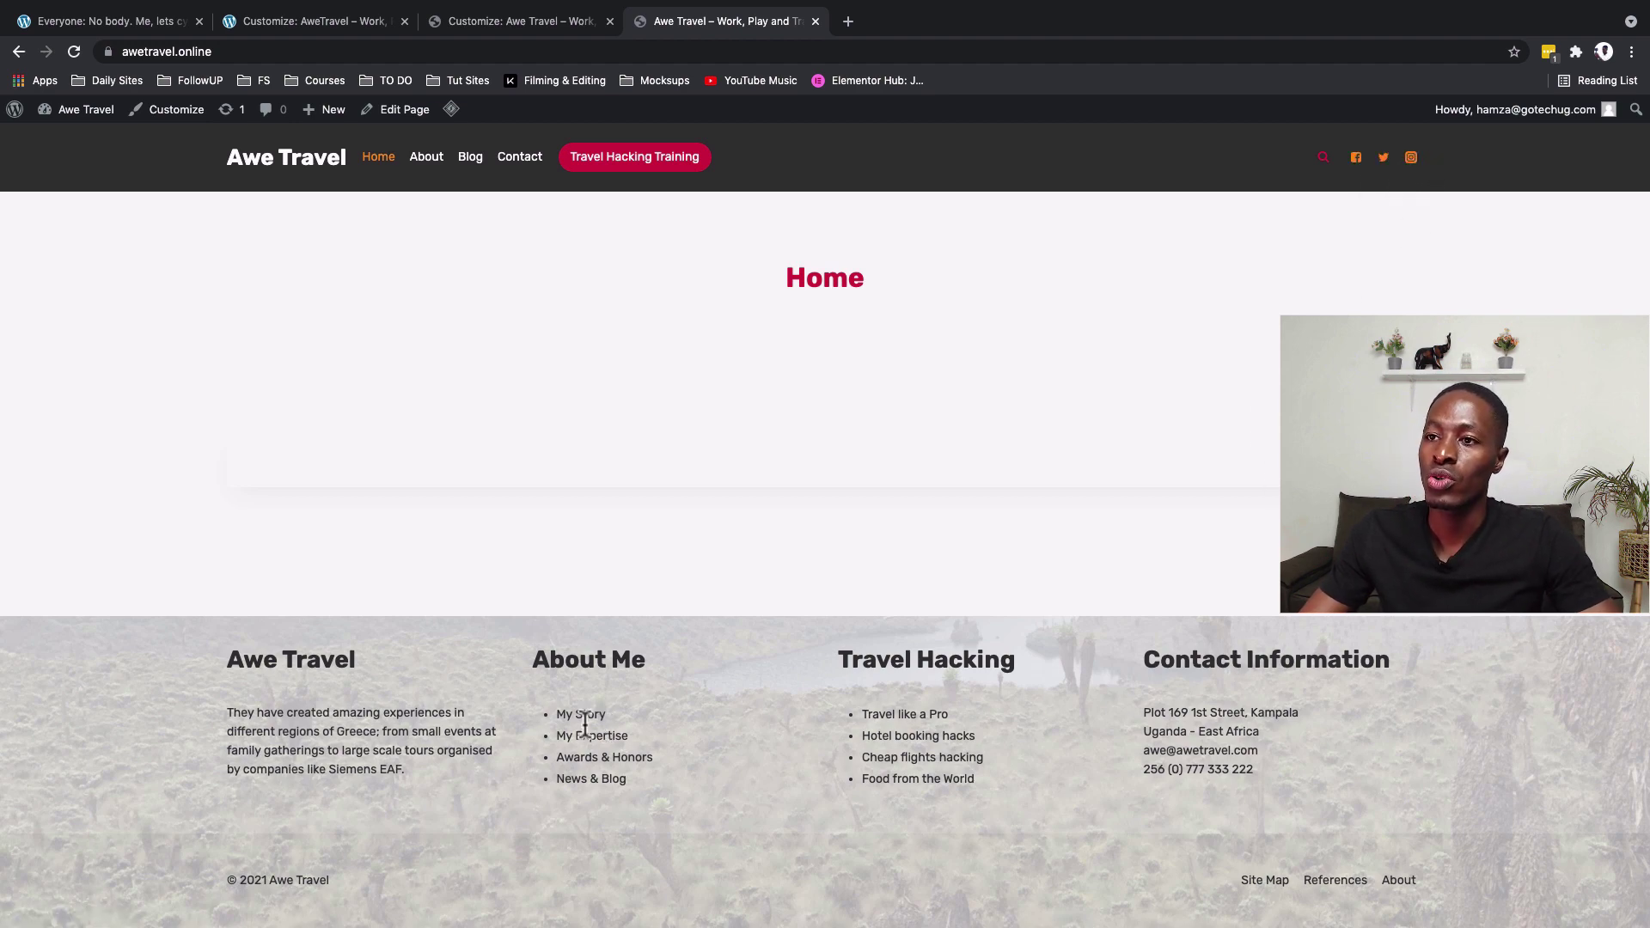
- Return to the customizer, switch to the reference AweTravel site and look through its home page hero and Tours section
key(ctrl+shift+Tab)
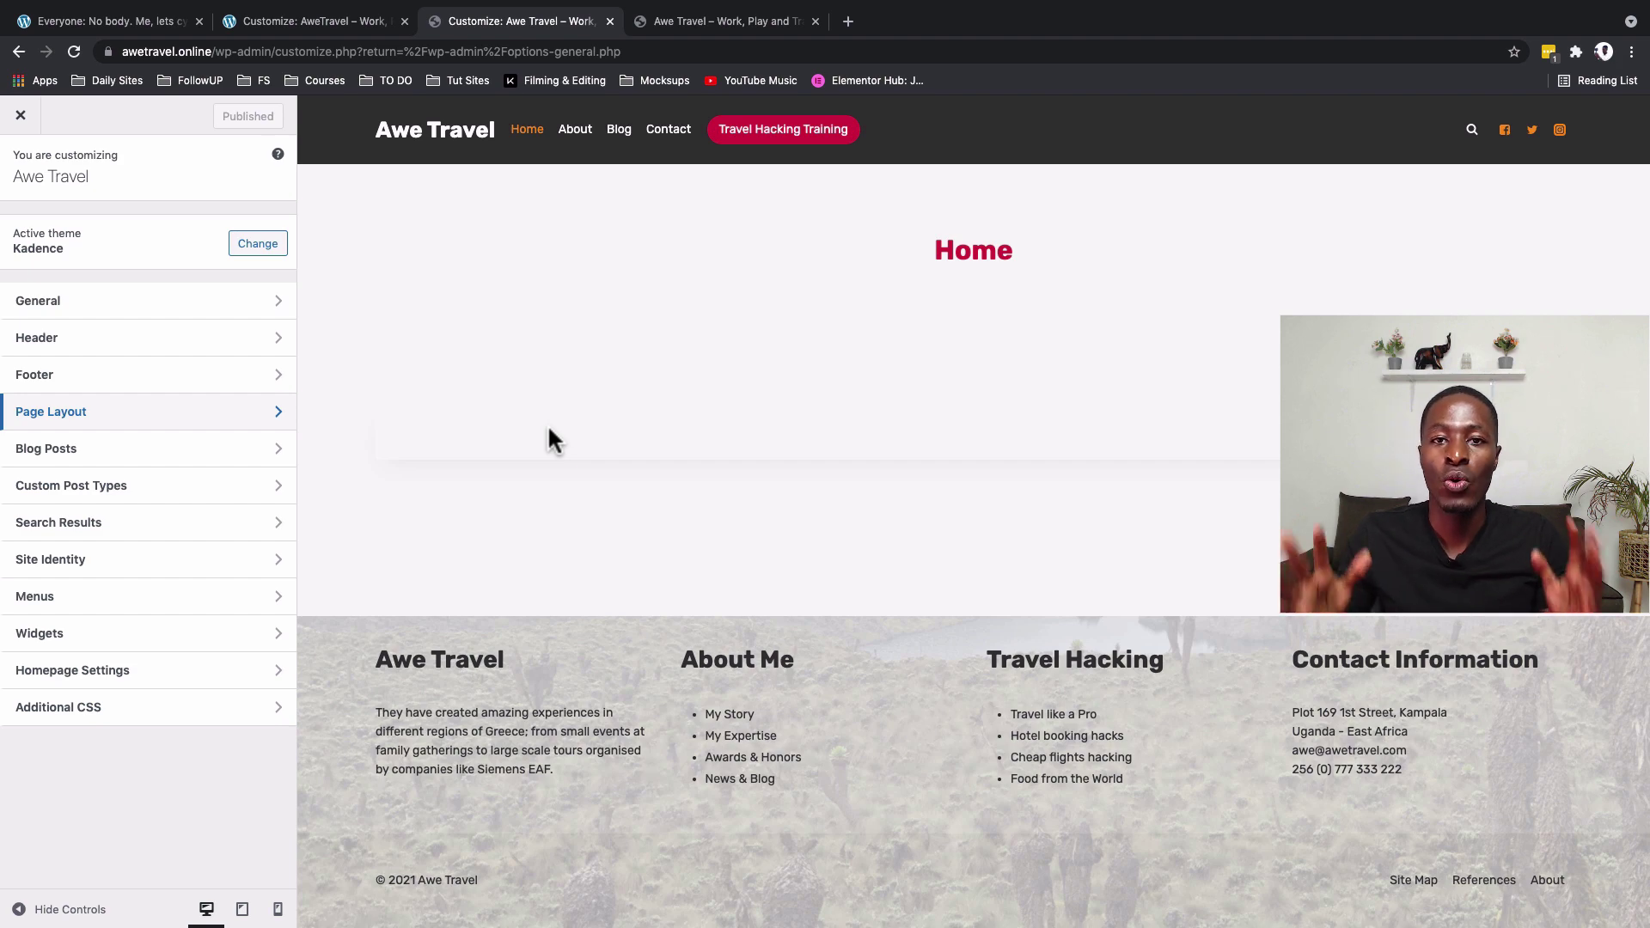
key(ctrl+1)
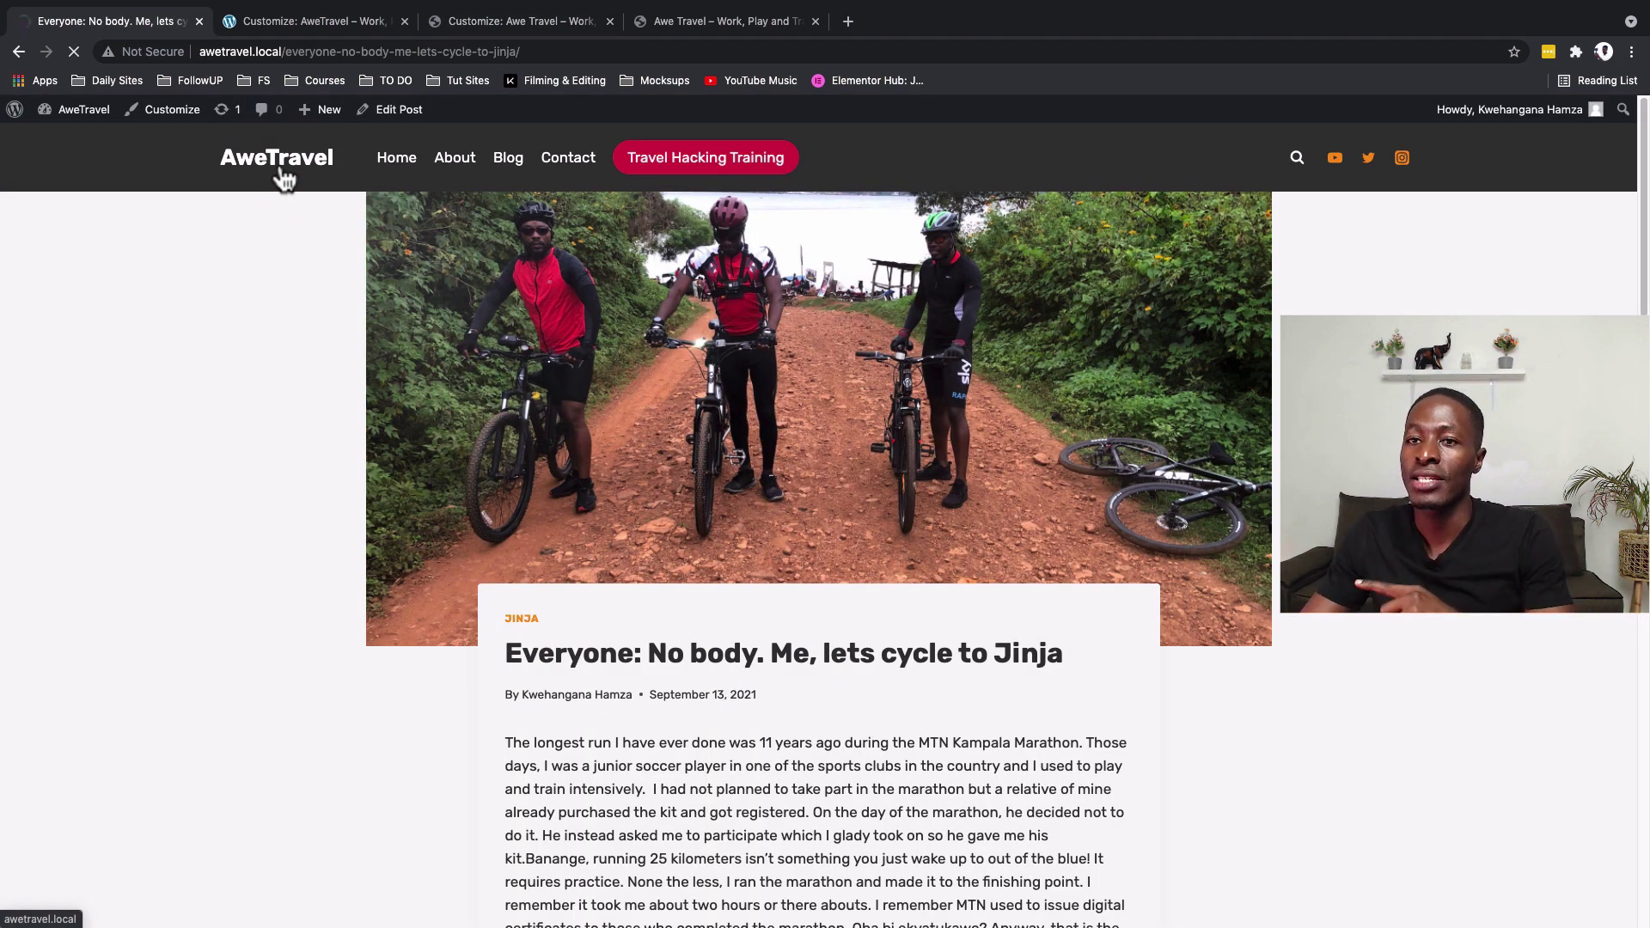
click(282, 172)
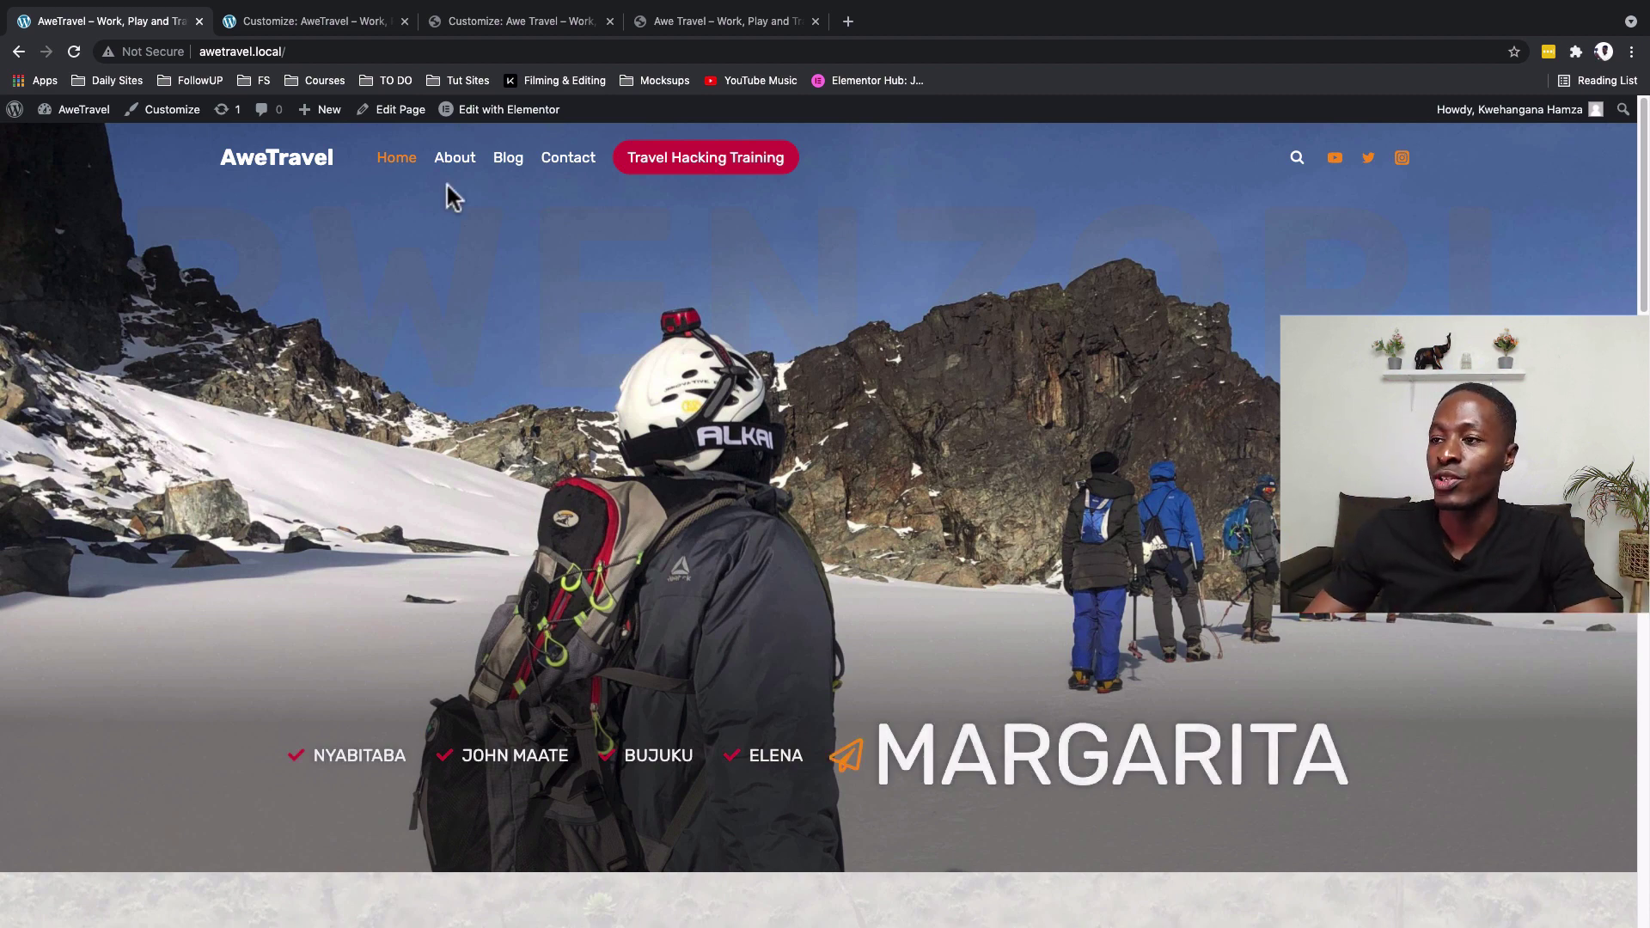
scroll(447, 185, down, 4)
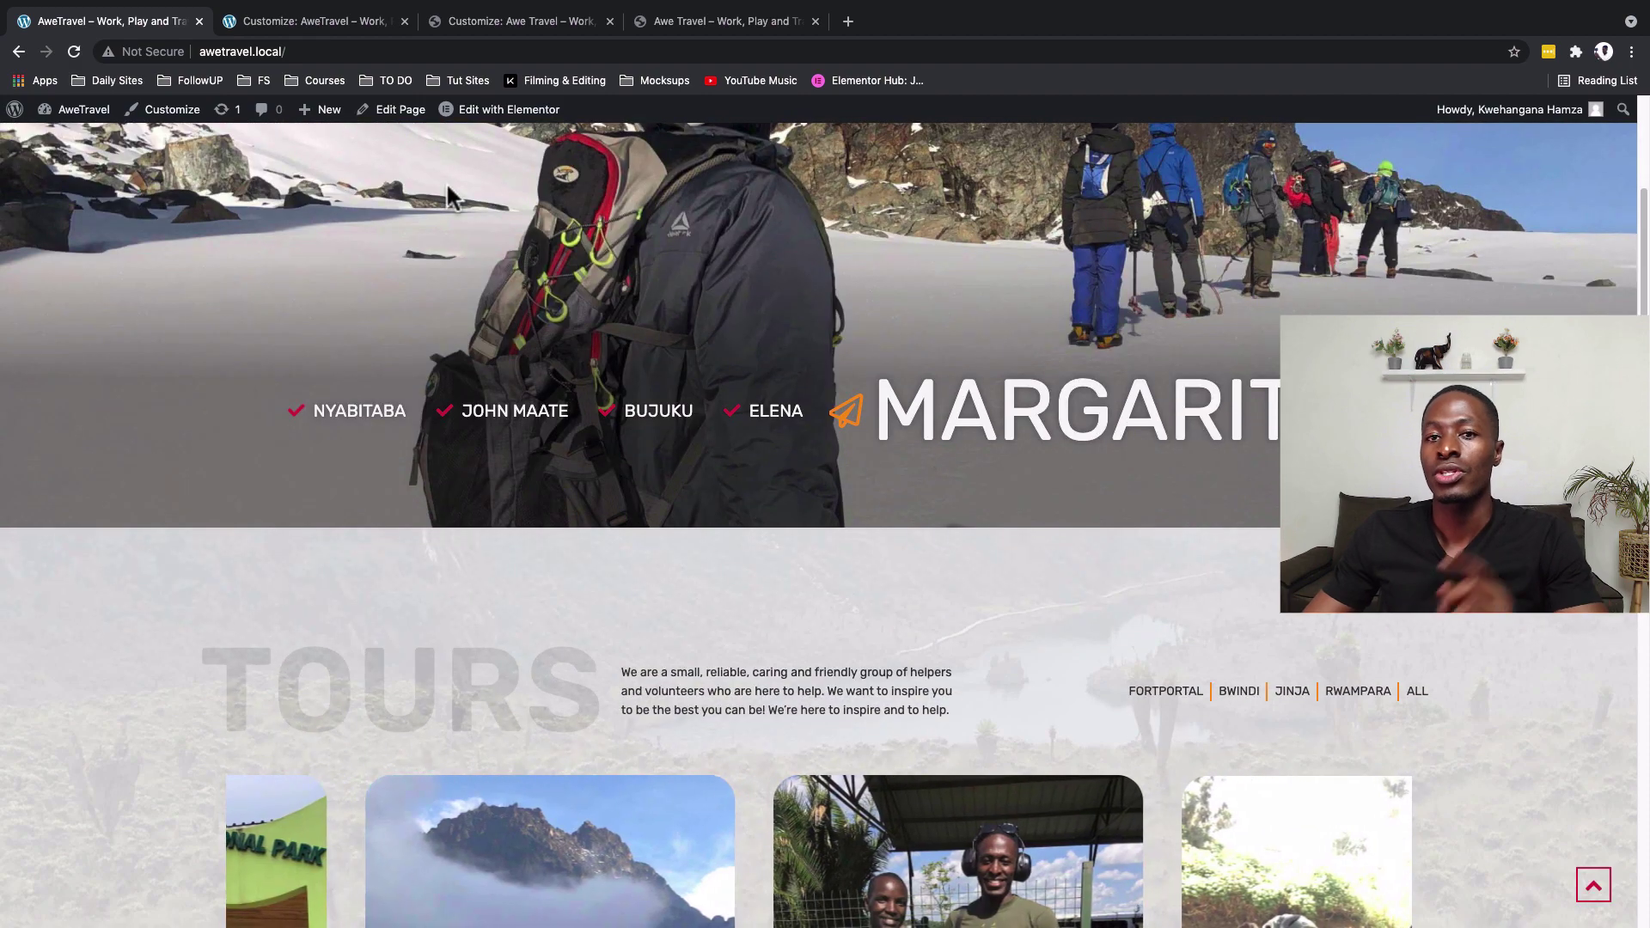